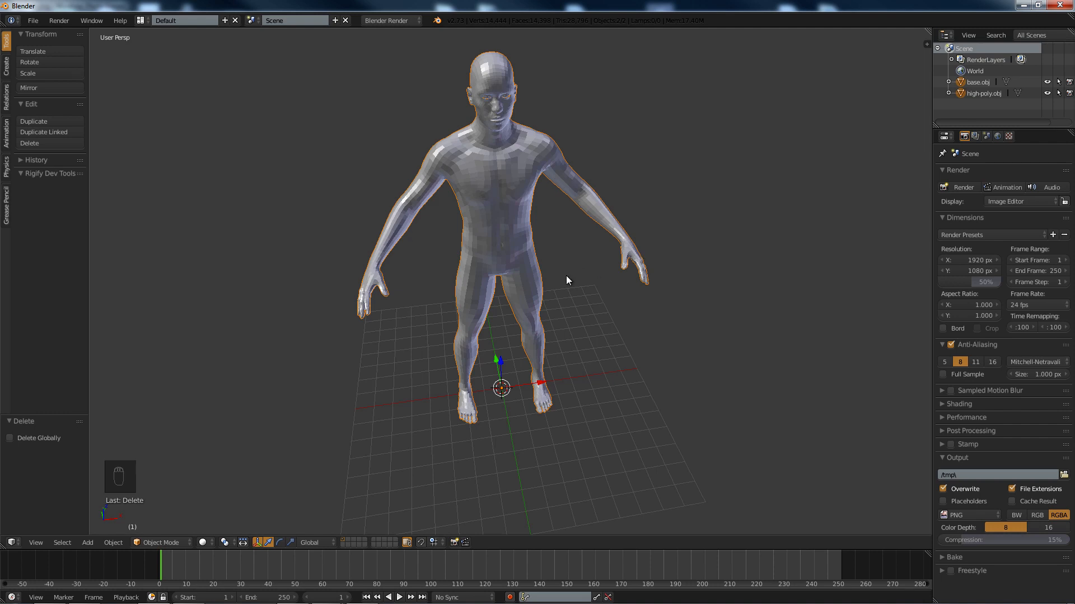
Delete the high-poly.obj object from the scene, keeping only the base body mesh.
middle_click_drag(529, 303, 509, 302)
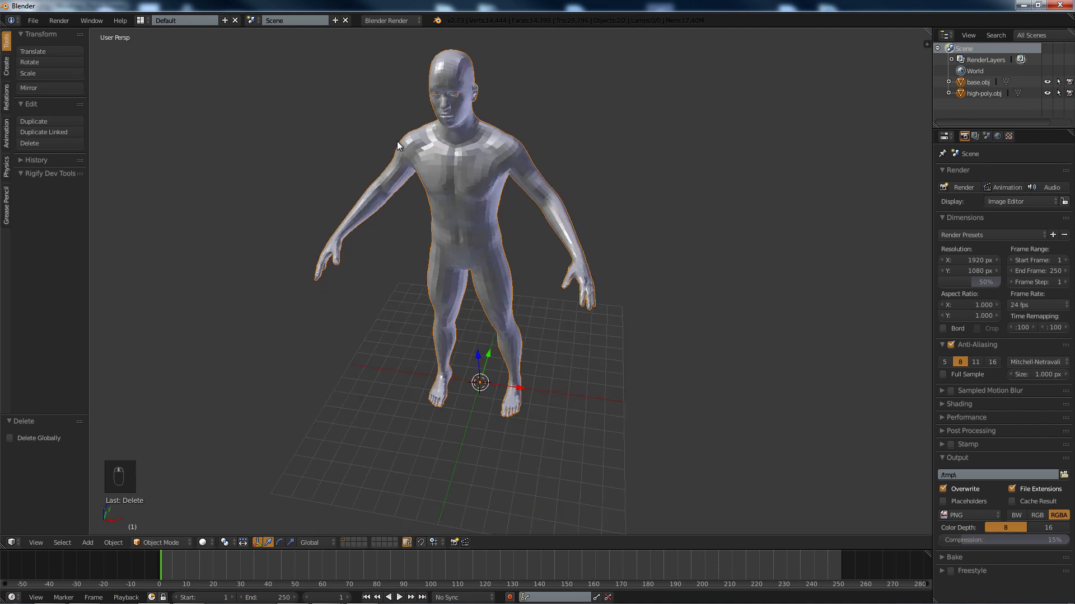
middle_click_drag(398, 141, 422, 266)
middle_click_drag(387, 334, 371, 314, "shift")
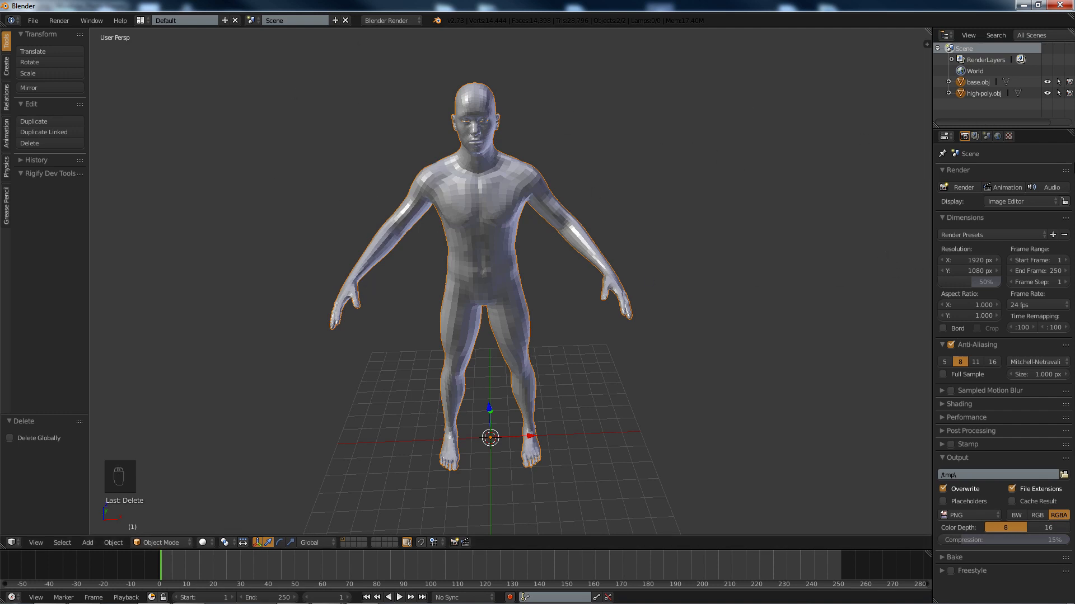
left_click(974, 95)
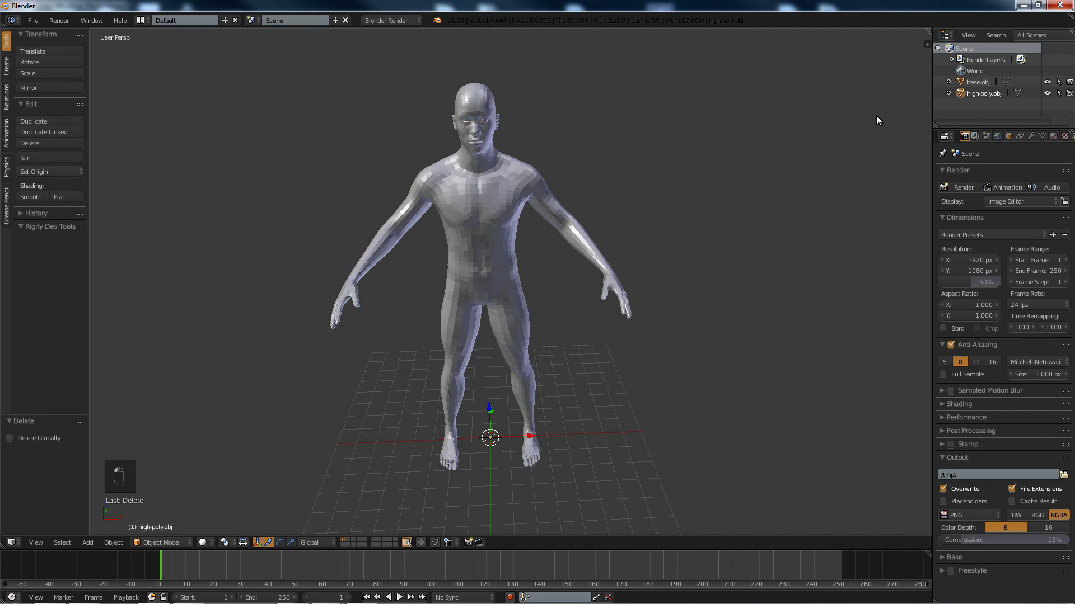
key("Delete")
left_click(626, 199)
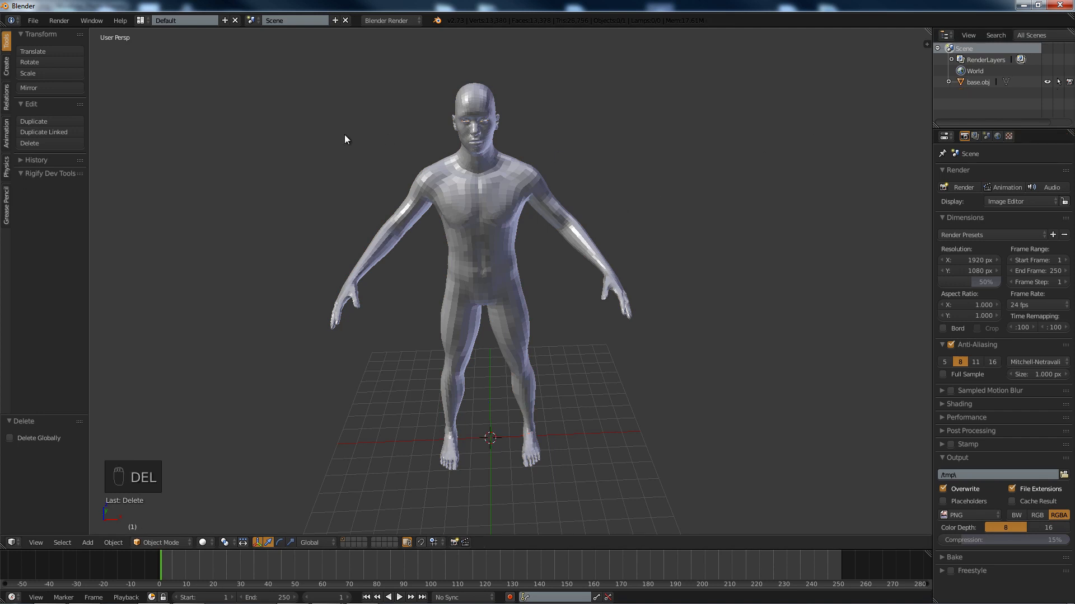
Add a cube and raise it about 11.64 units along Z to the figure's torso in front orthographic view.
left_click(10, 63)
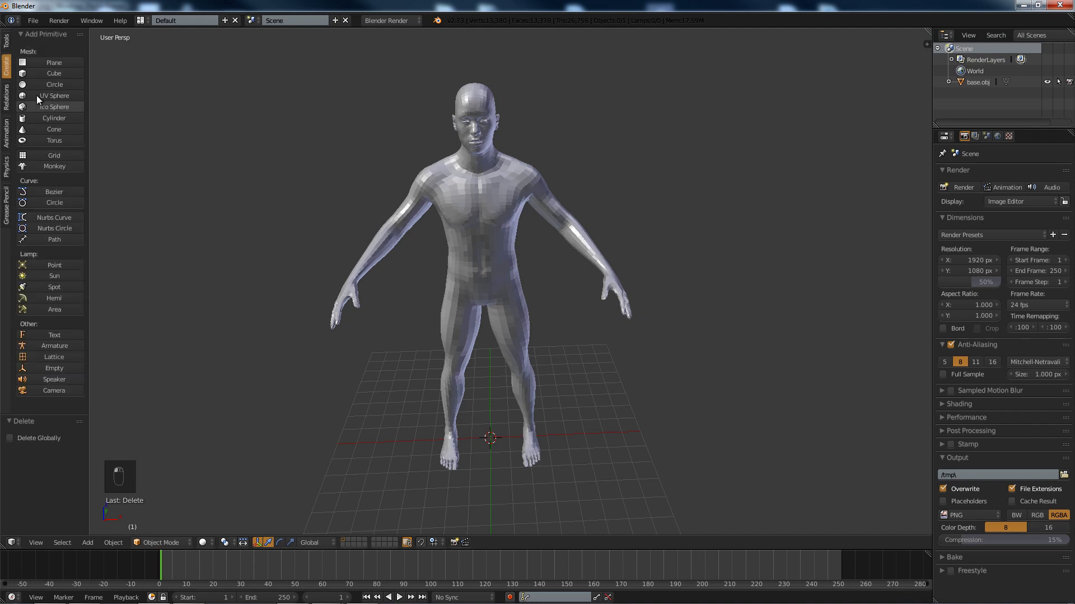
left_click(54, 73)
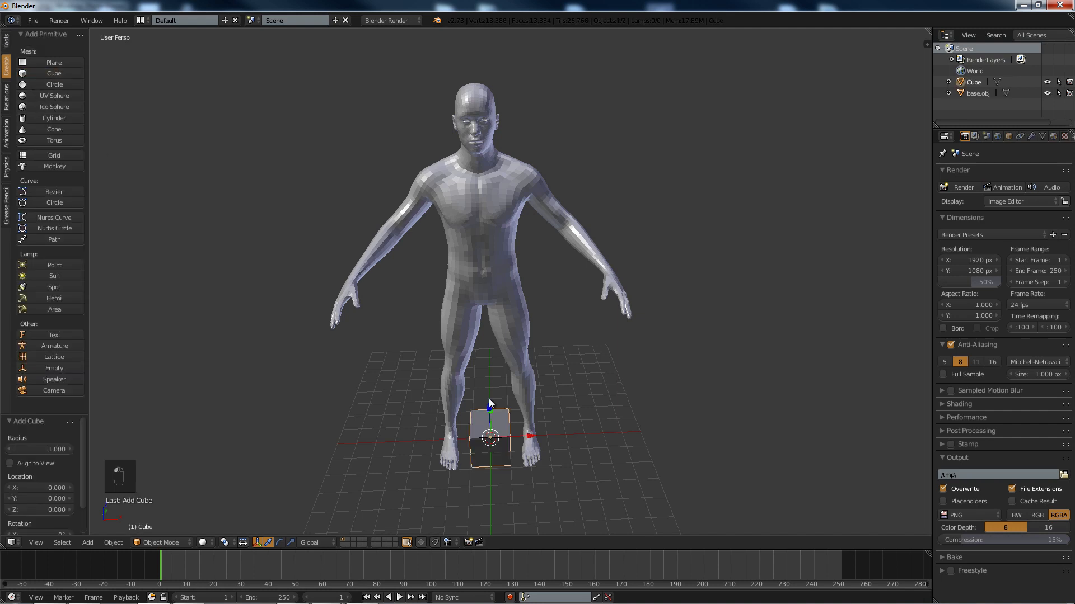
key("KP_1")
key("KP_5")
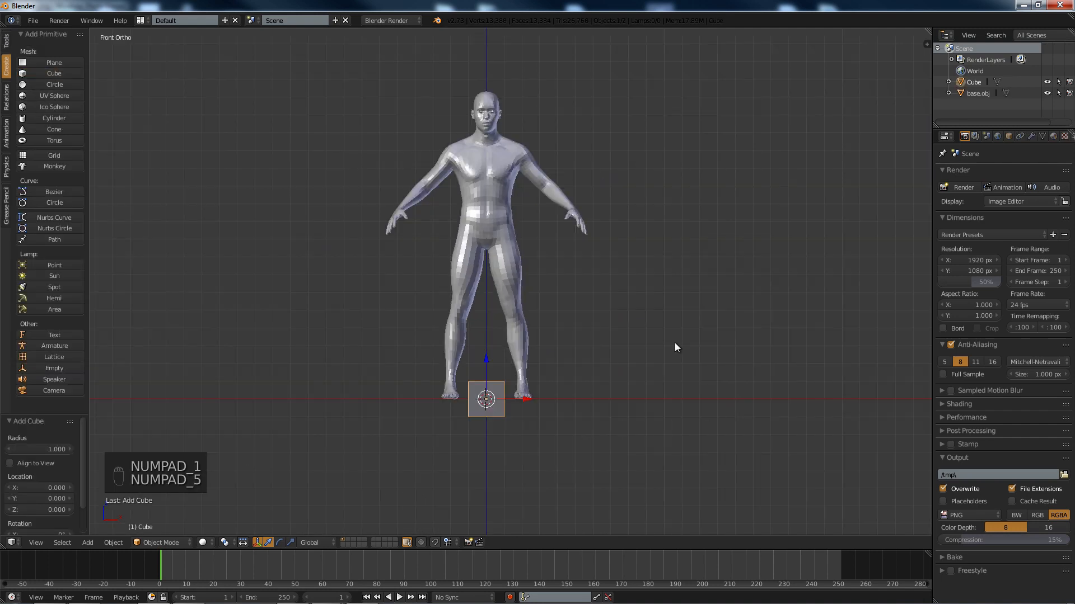
left_click_drag(485, 360, 459, 150)
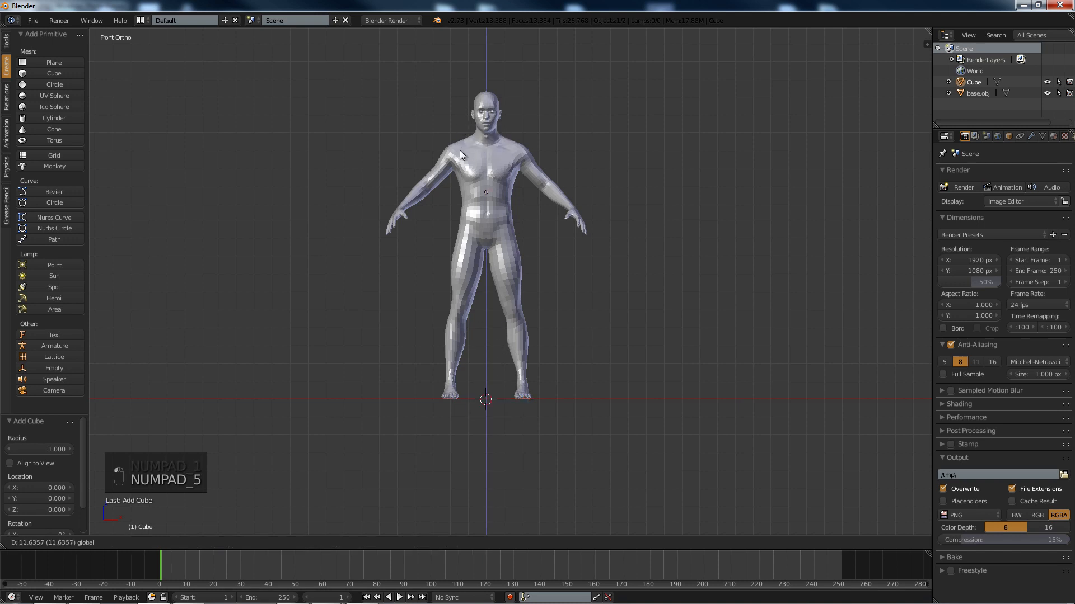
In wireframe display, scale the cube's whole mesh up by about 1.96 in Edit Mode to cover the torso width.
key("z")
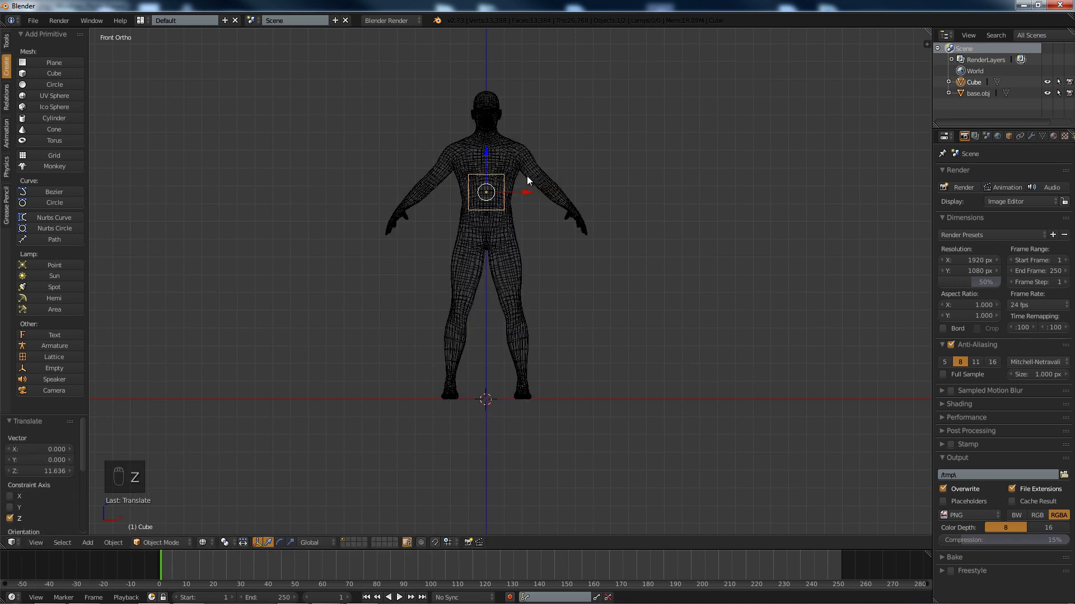
key("Tab")
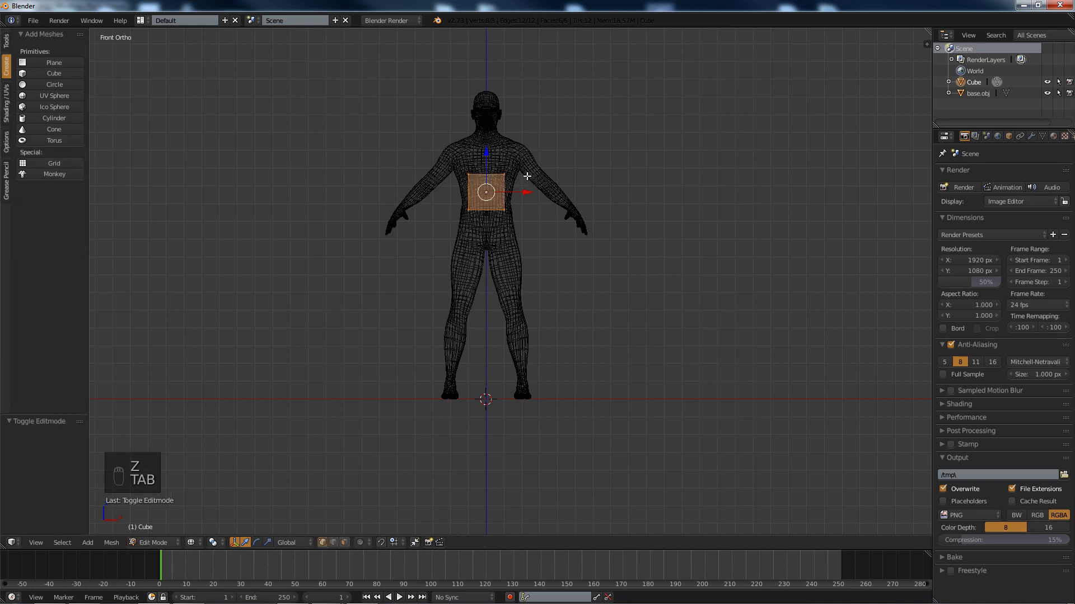
key("s")
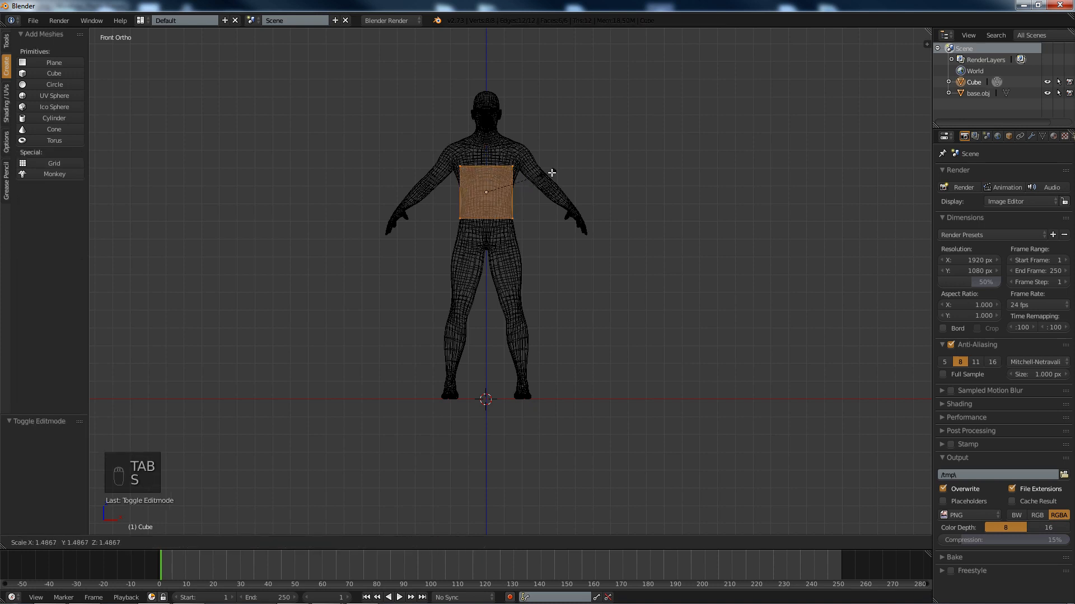
left_click(567, 171)
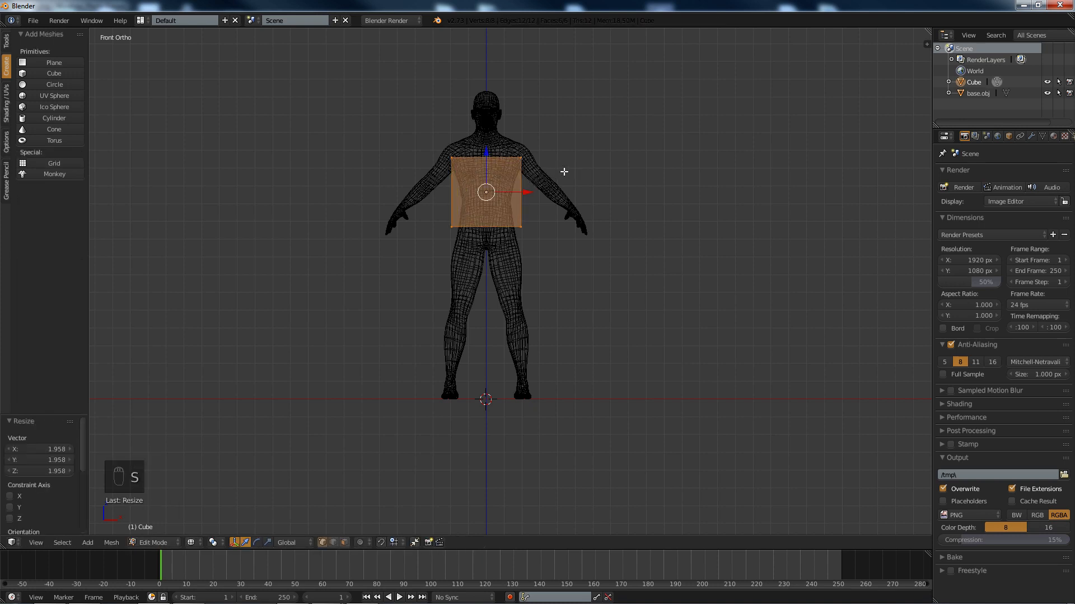
Raise the cube's top vertices about 1.24 units along Z to just above the shoulders.
middle_click_drag(538, 123, 549, 203, "shift")
scroll(551, 165, "up", 3)
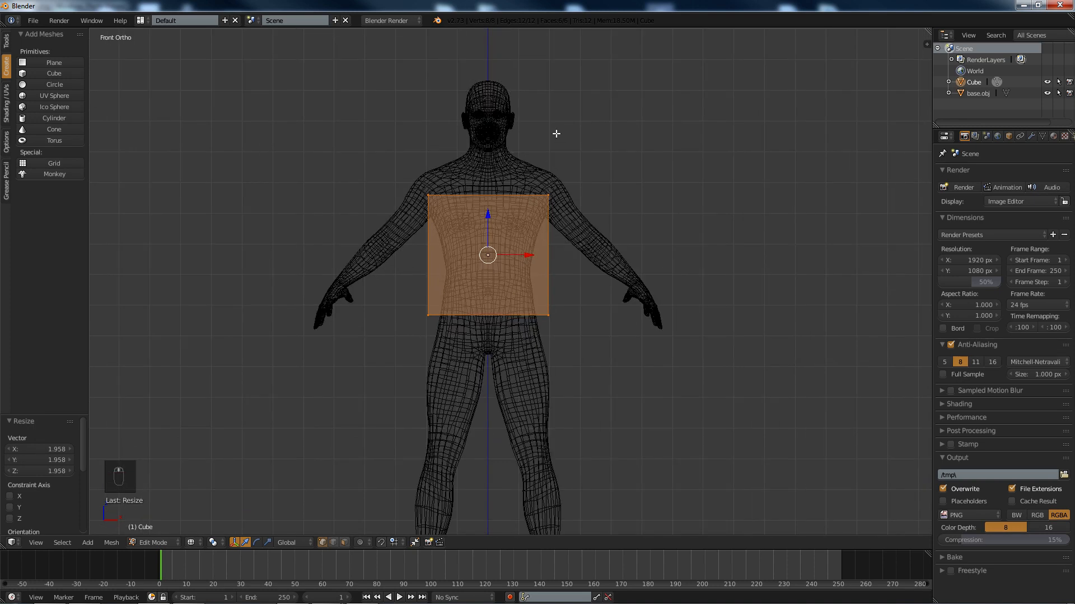
key("a")
key("b")
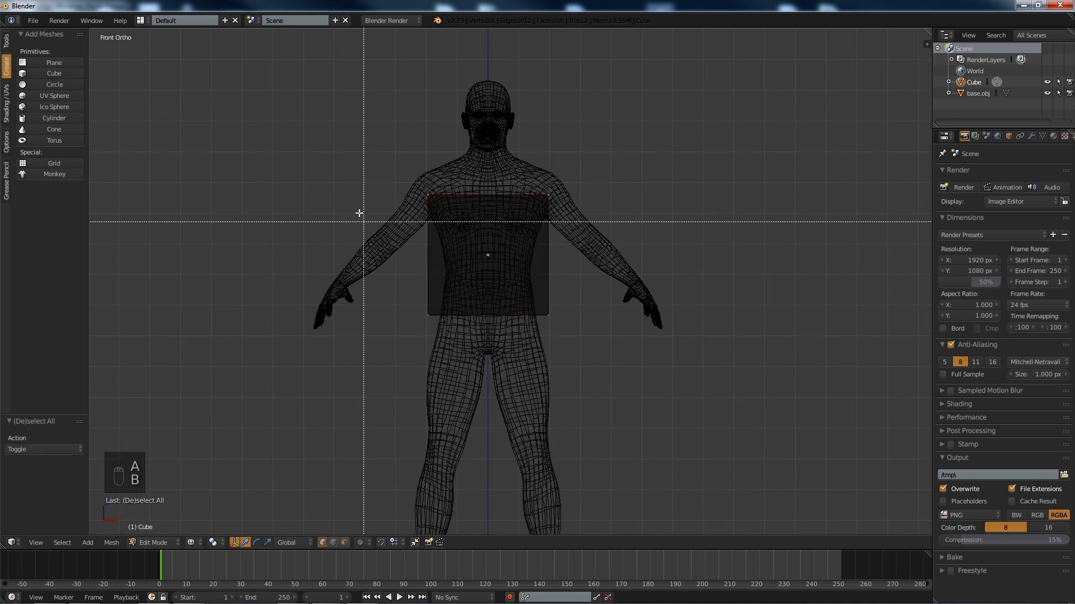
left_click_drag(342, 162, 557, 231)
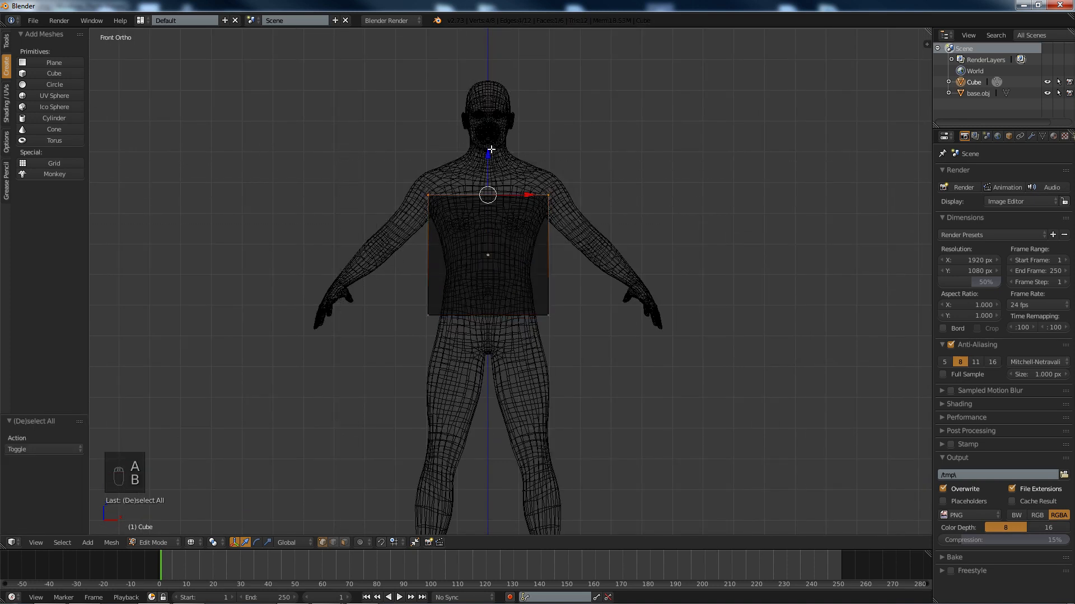
left_click_drag(484, 157, 483, 119)
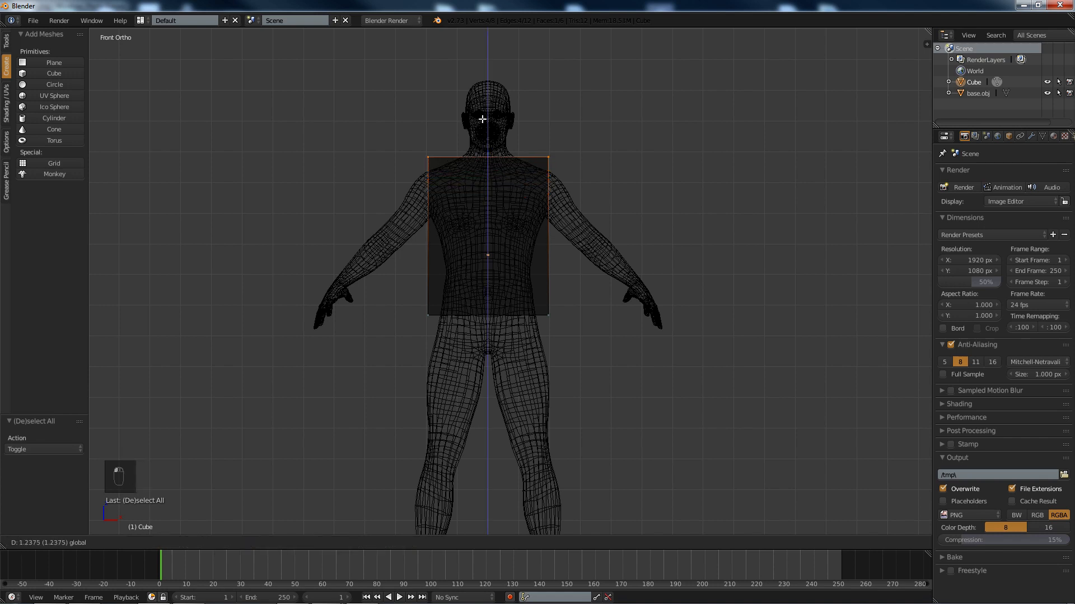
right_click(482, 118)
key("a")
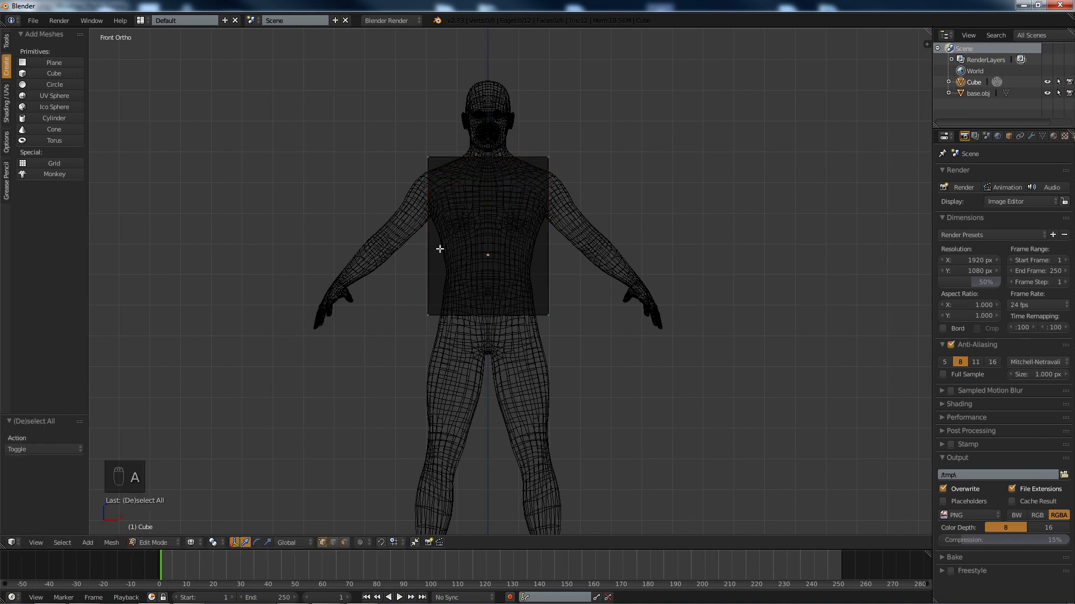
Lower the cube's bottom vertices along Z to the figure's hips.
key("b")
left_click_drag(588, 364, 413, 269)
left_click_drag(487, 273, 487, 297)
key("a")
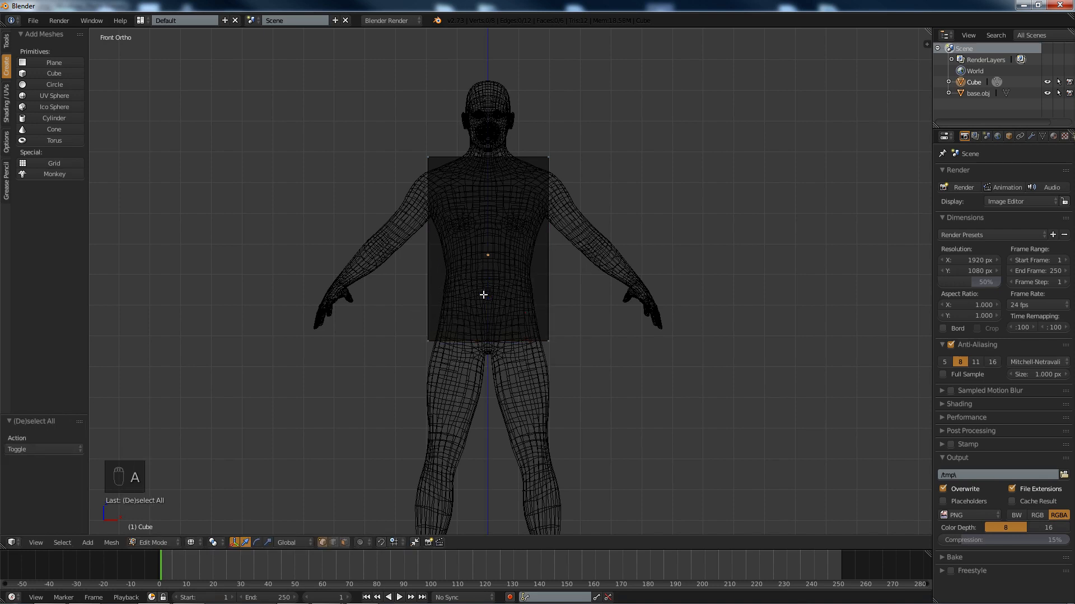
Add two horizontal loop cuts around the torso block, one at armpit level and one at the waist.
scroll(487, 297, "up", 2)
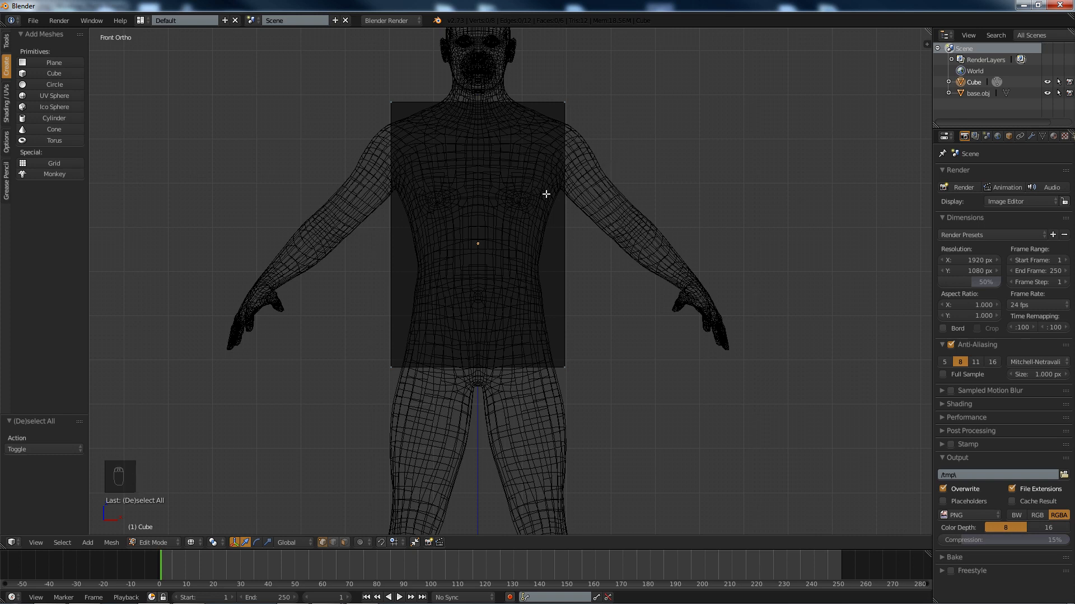
key("ctrl+r")
left_click(543, 185)
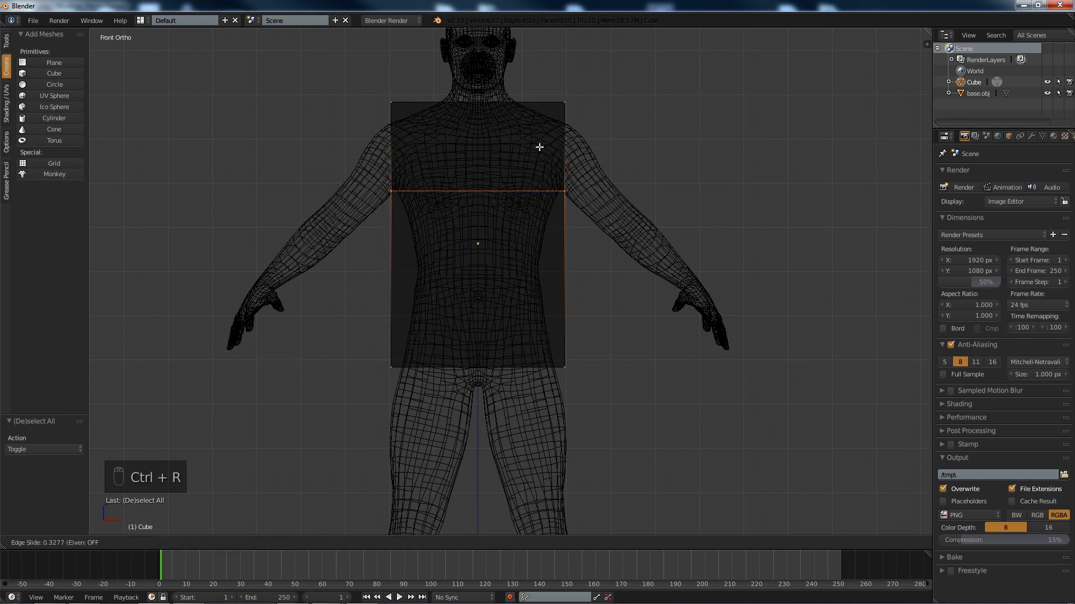
left_click(538, 151)
key("a")
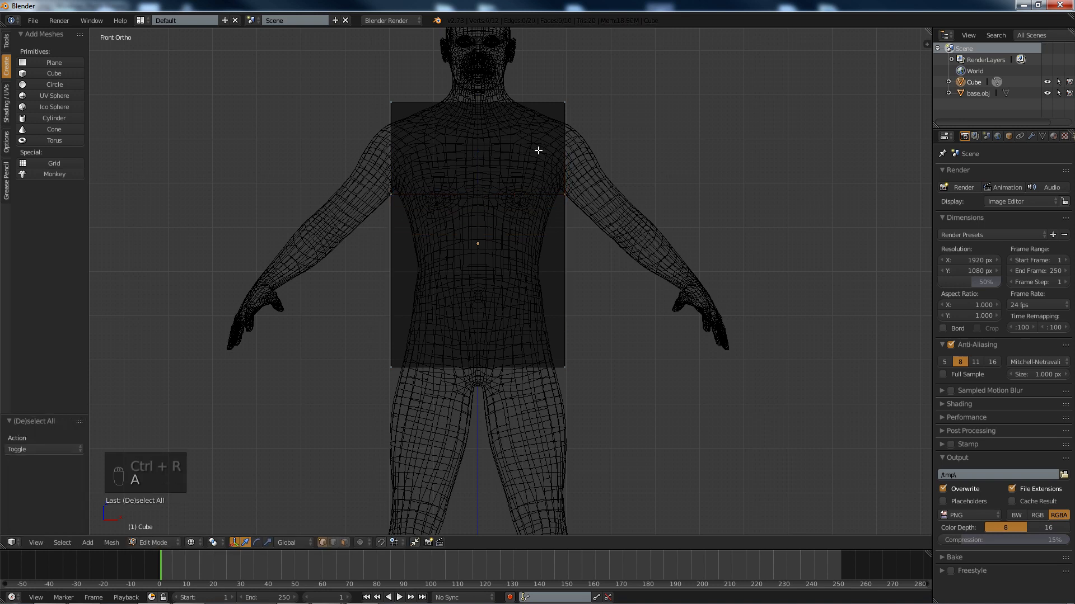
key("ctrl+r")
left_click(561, 245)
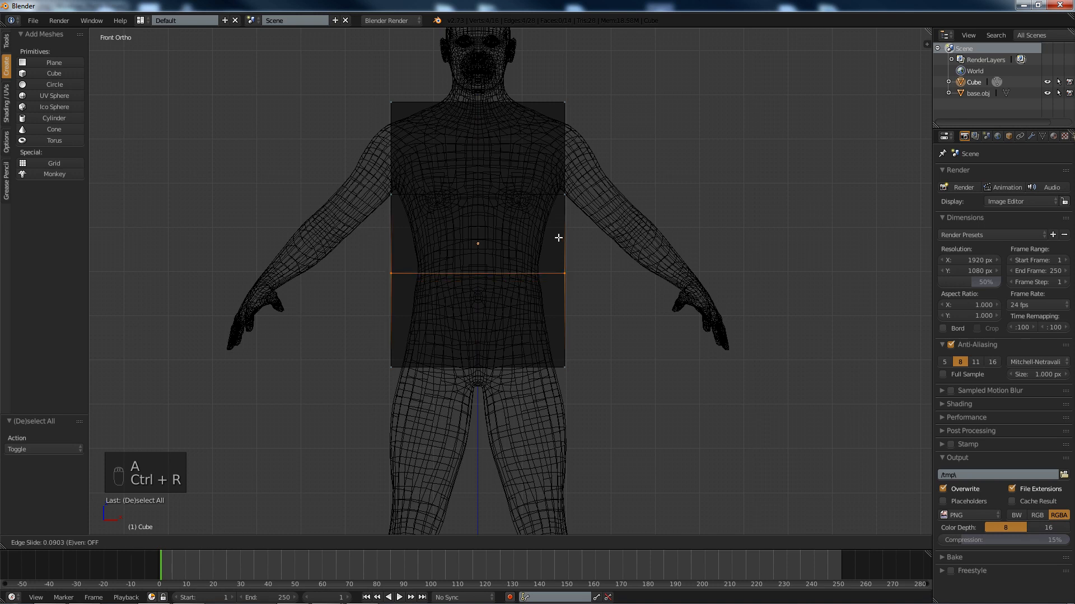
left_click(556, 232)
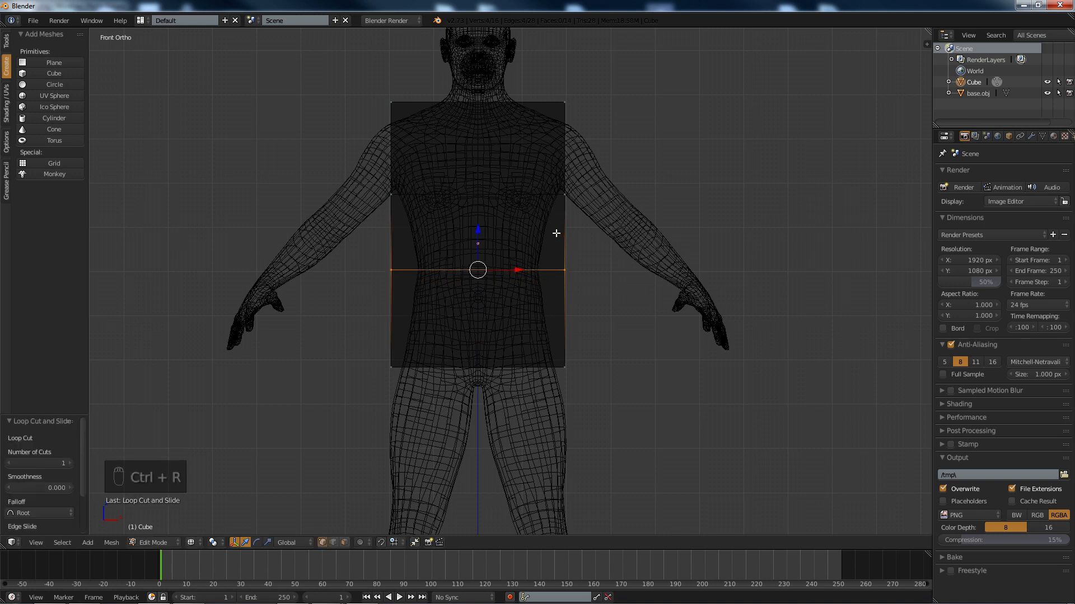
Narrow the waist edge loop by scaling it to about 0.744 along X to match the body.
key("a")
key("b")
left_click_drag(319, 235, 595, 304)
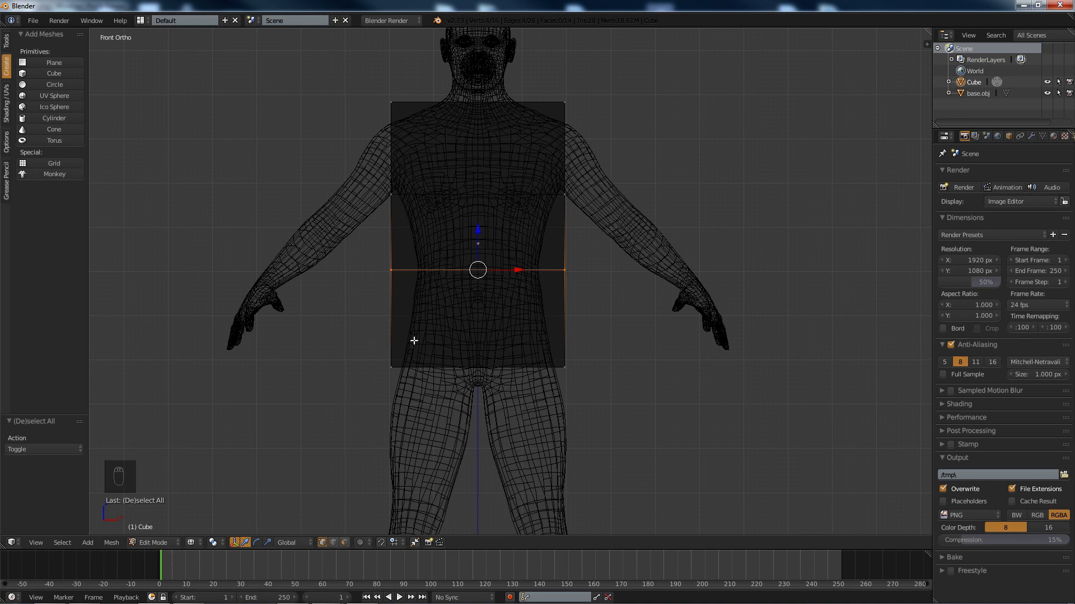
key("s")
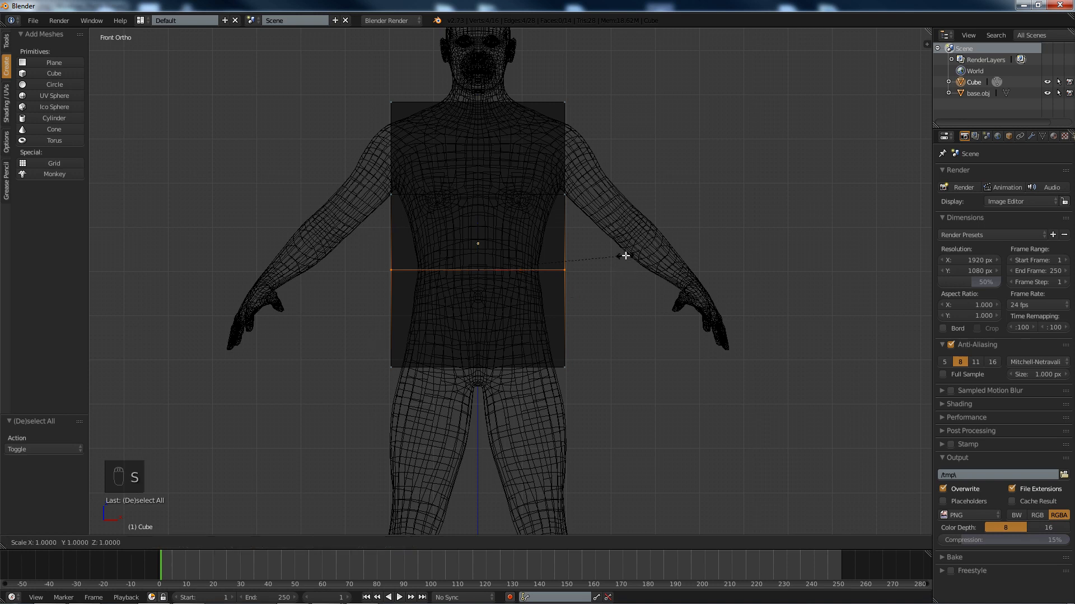
key("x")
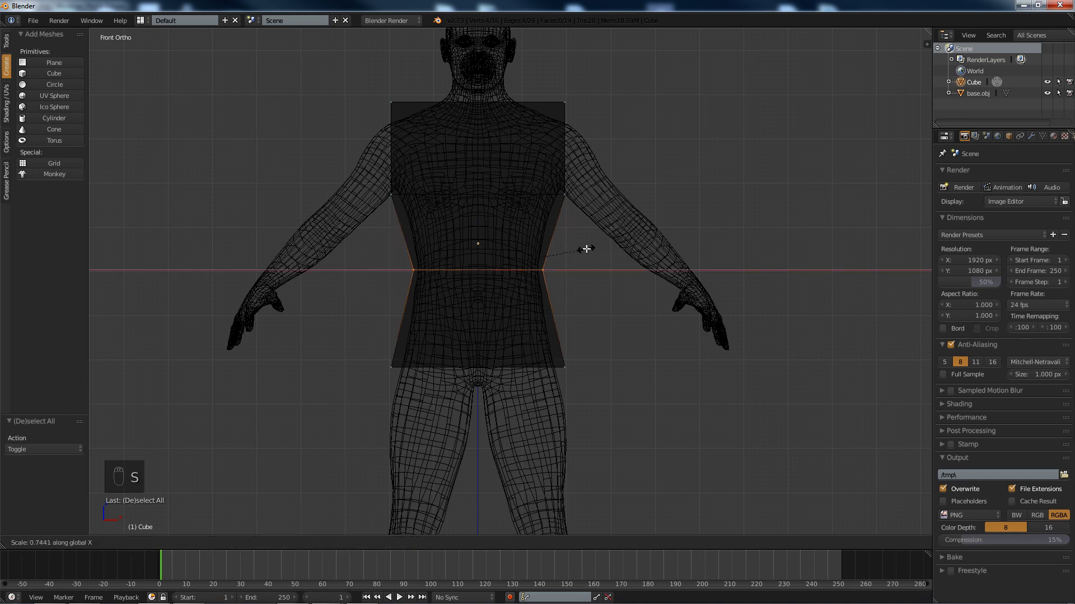
left_click(586, 248)
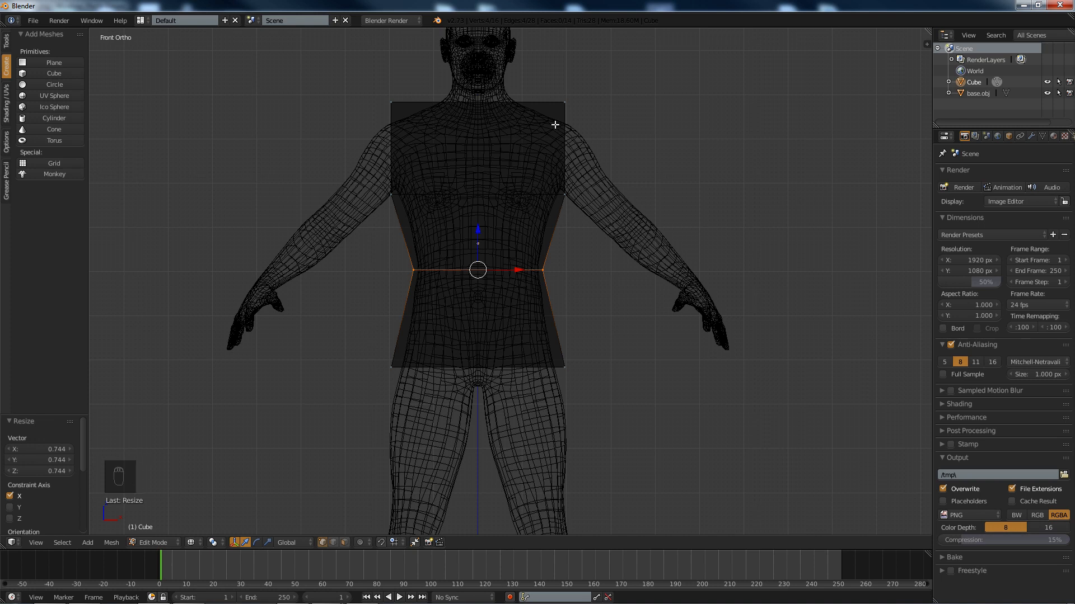
Add a centered vertical loop cut down the middle of the torso block.
key("a")
key("ctrl+r")
left_click(476, 82)
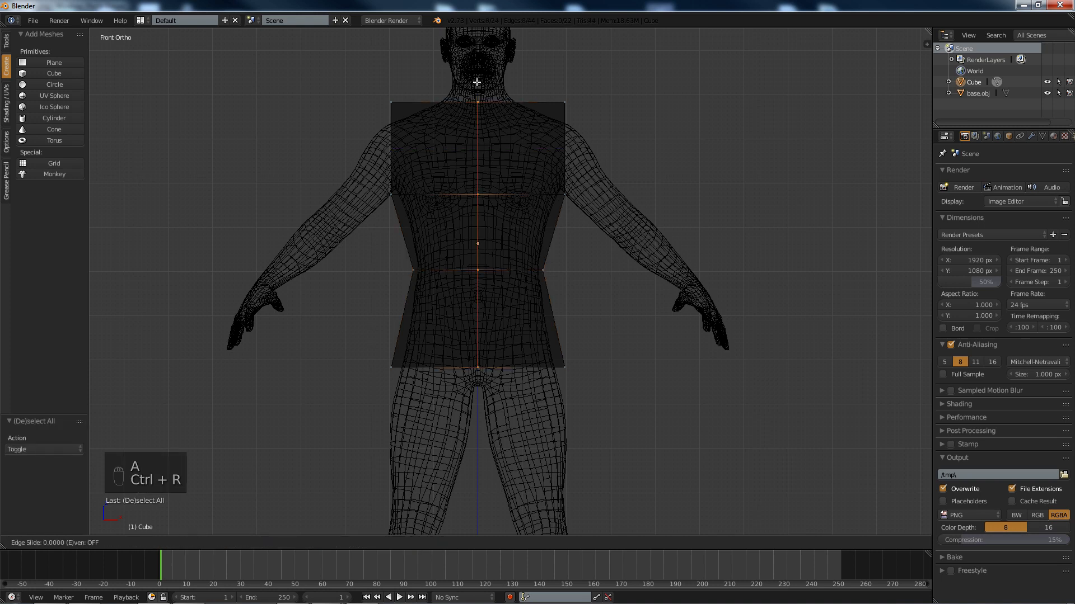
right_click(476, 82)
Delete the outer vertices on the negative X side so only half of the torso block is left.
key("a")
key("b")
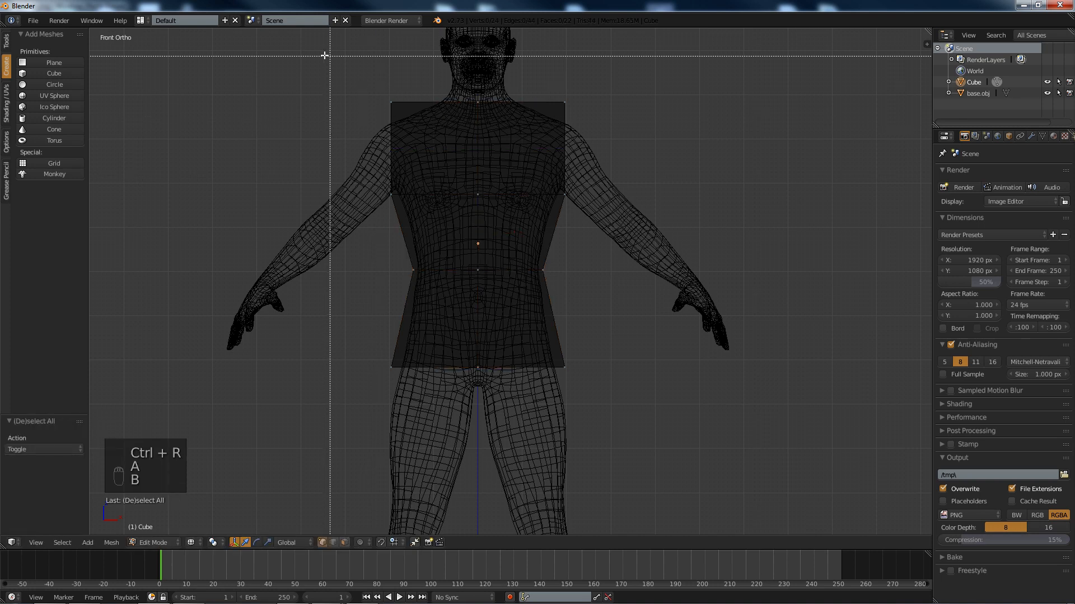
left_click_drag(319, 92, 423, 460)
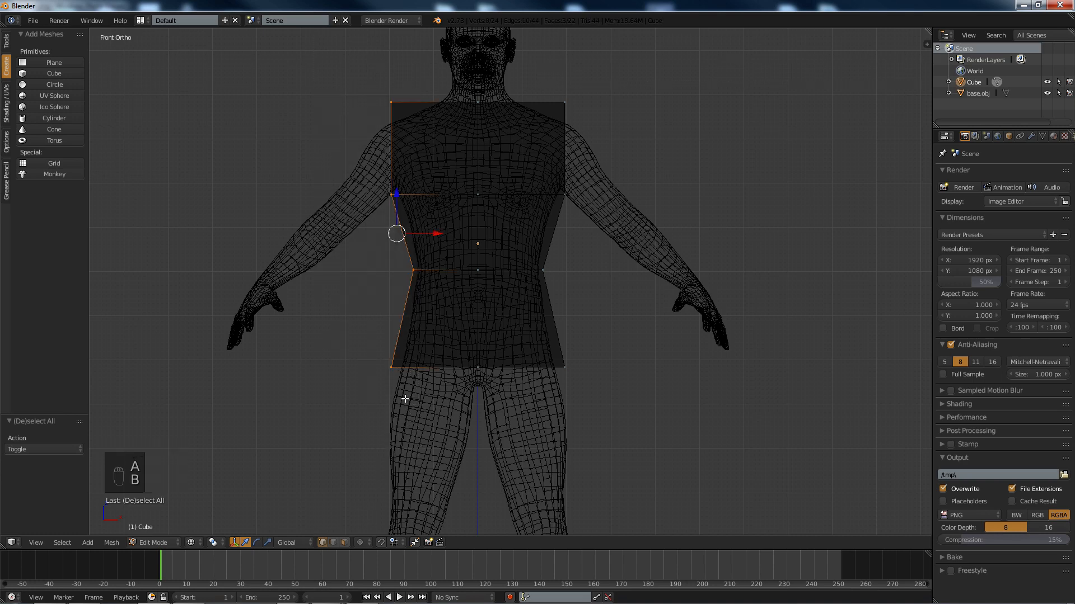
key("Delete")
left_click(387, 456)
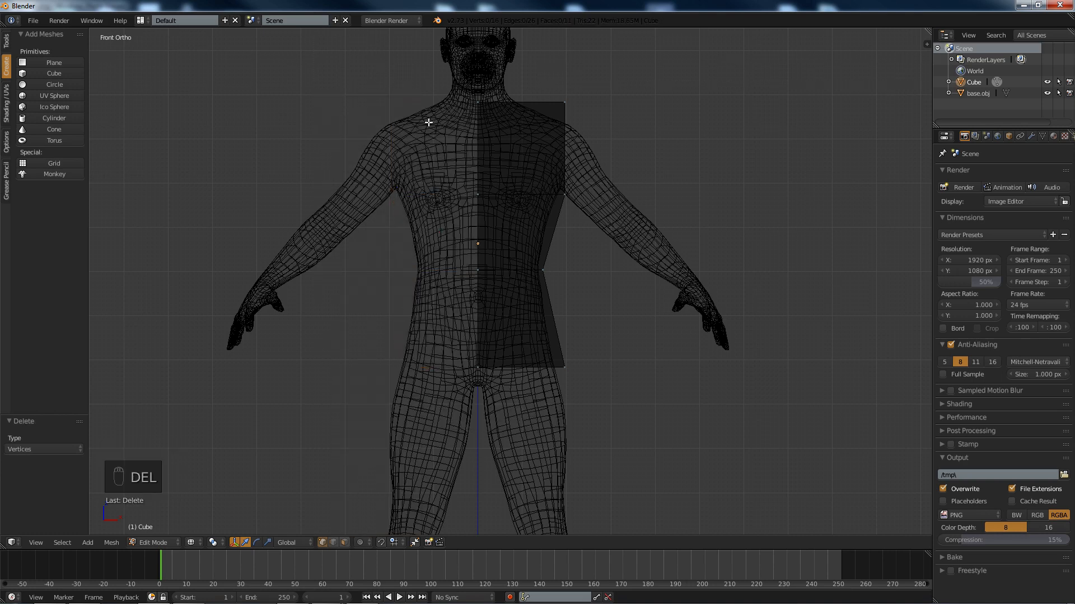
Select the upper side face of the half torso at the shoulder and shift it slightly inward along X.
middle_click_drag(484, 122, 440, 138)
key("KP_5")
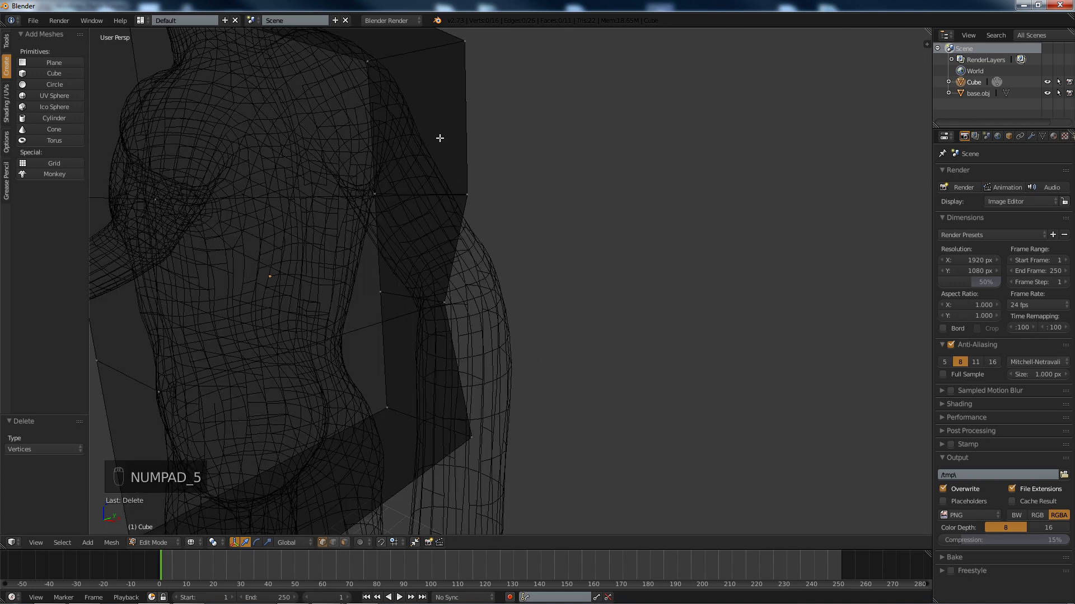
key("z")
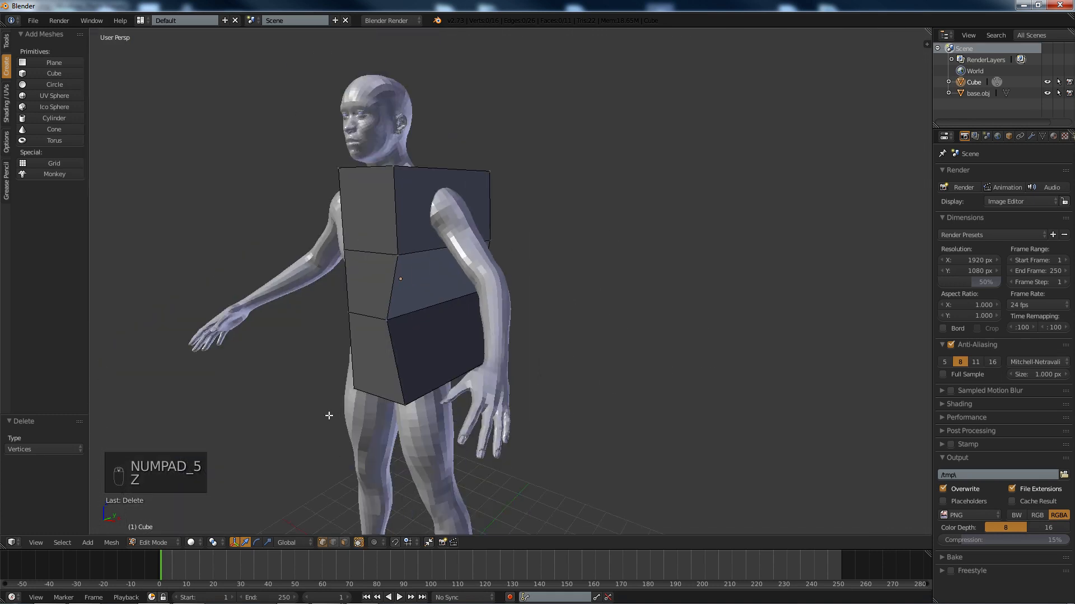
left_click(344, 542)
right_click(404, 224)
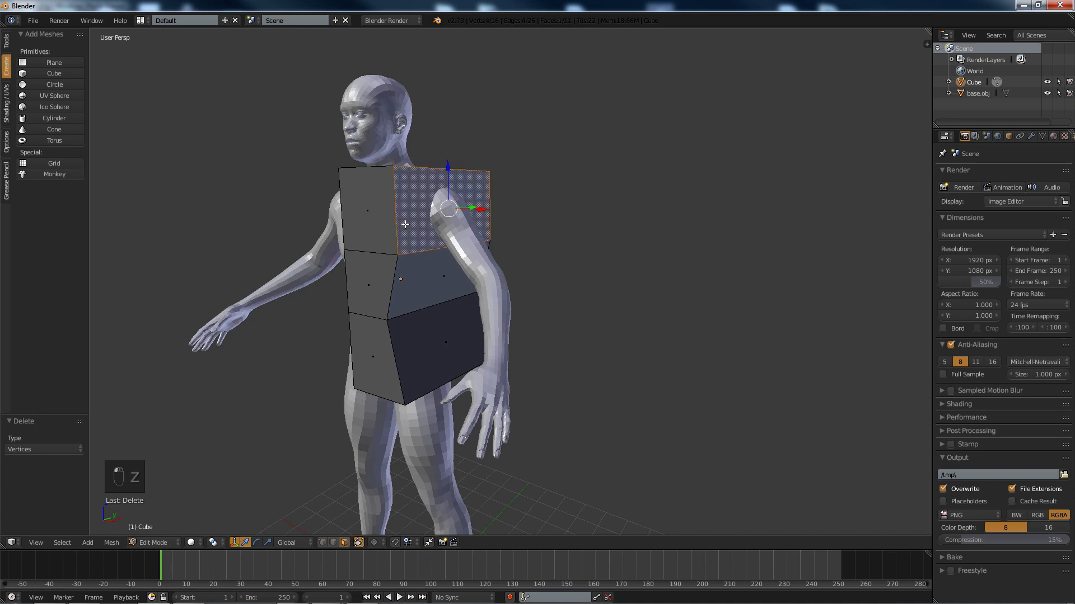
key("KP_1")
key("KP_5")
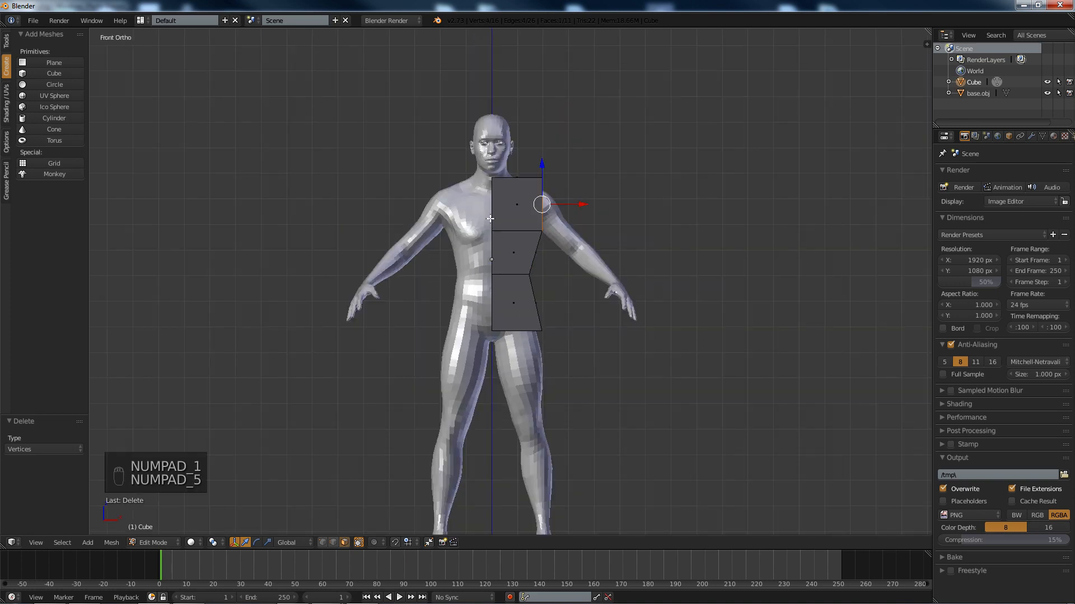
key("z")
scroll(560, 213, "up", 4)
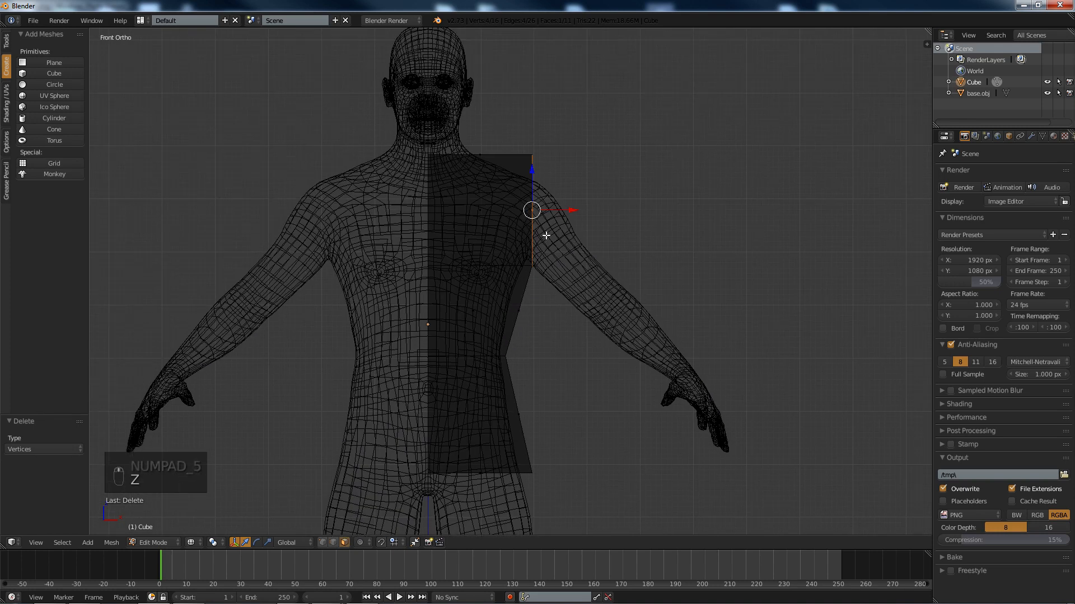
scroll(545, 235, "up", 1)
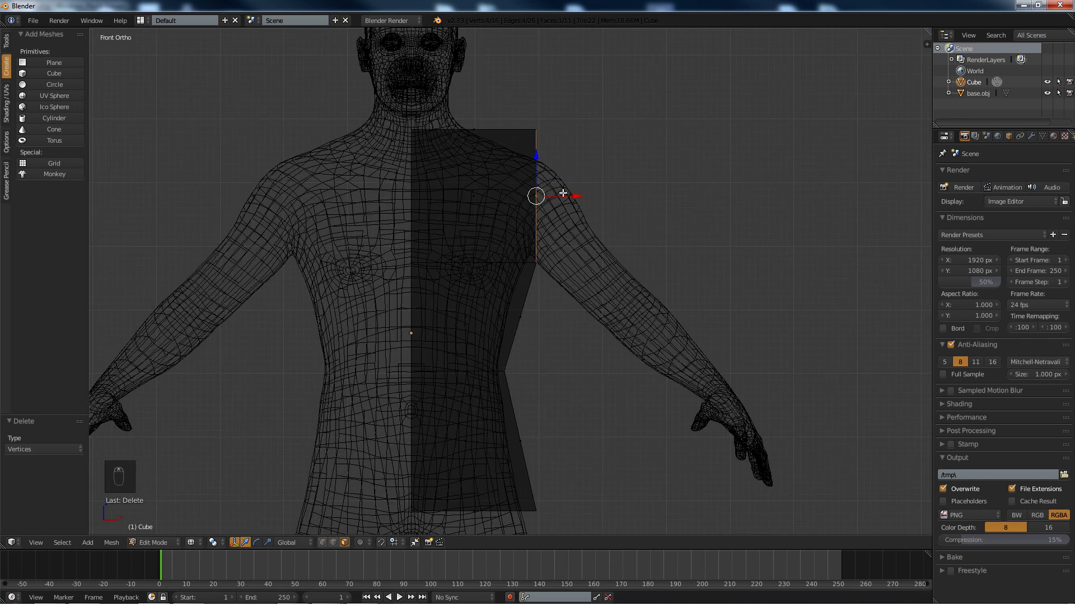
mouse_move(577, 199)
left_mouse_down()
mouse_move(559, 195)
mouse_move(571, 197)
left_mouse_up()
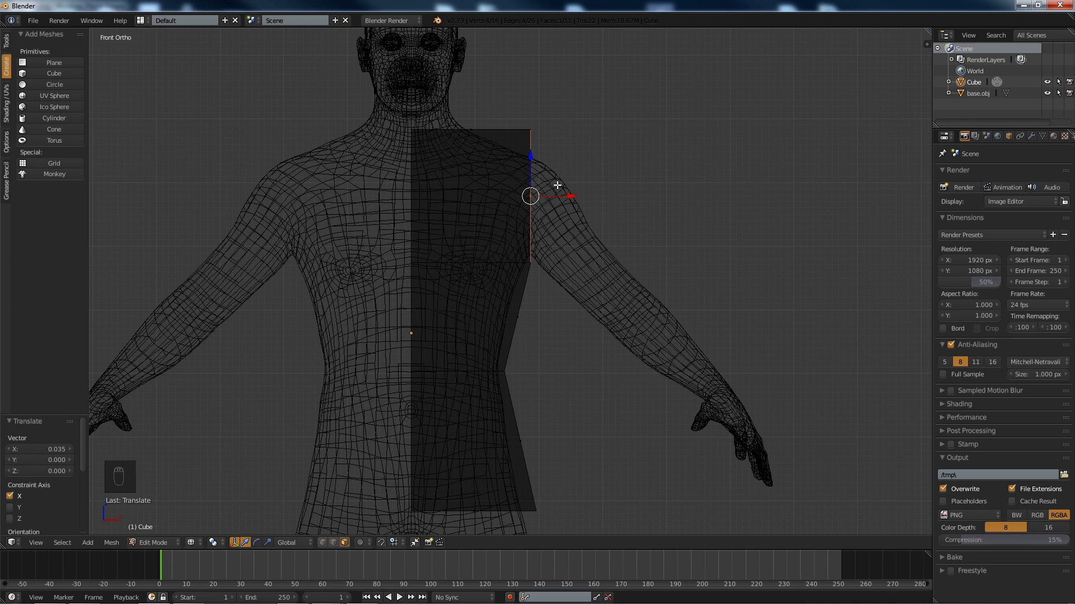
Extrude the shoulder side face and rotate the new face 30° around the Y axis.
key("e")
type("y")
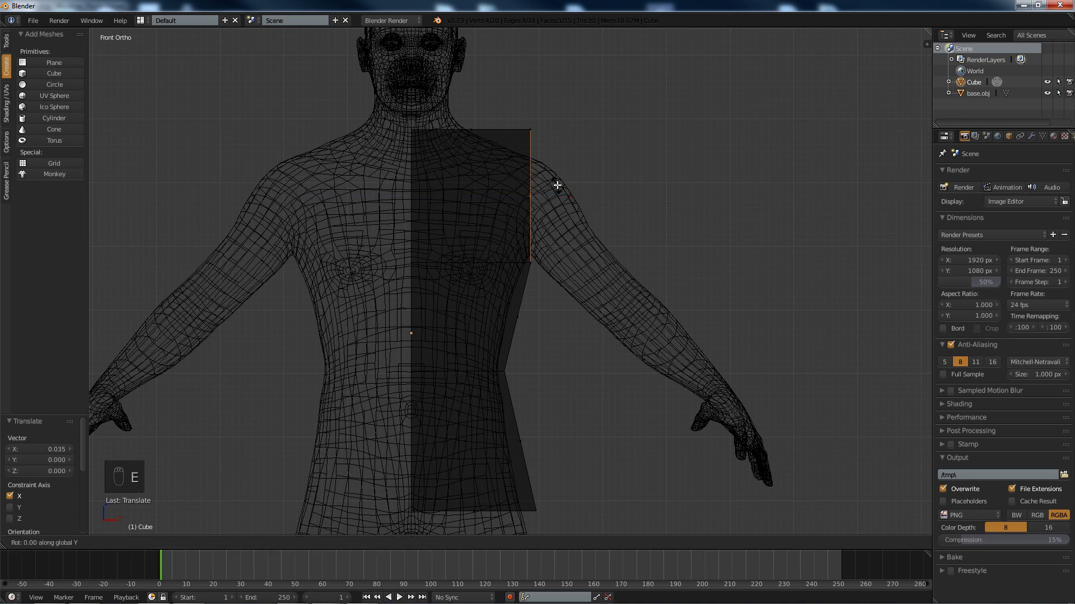
type("30")
key("Return")
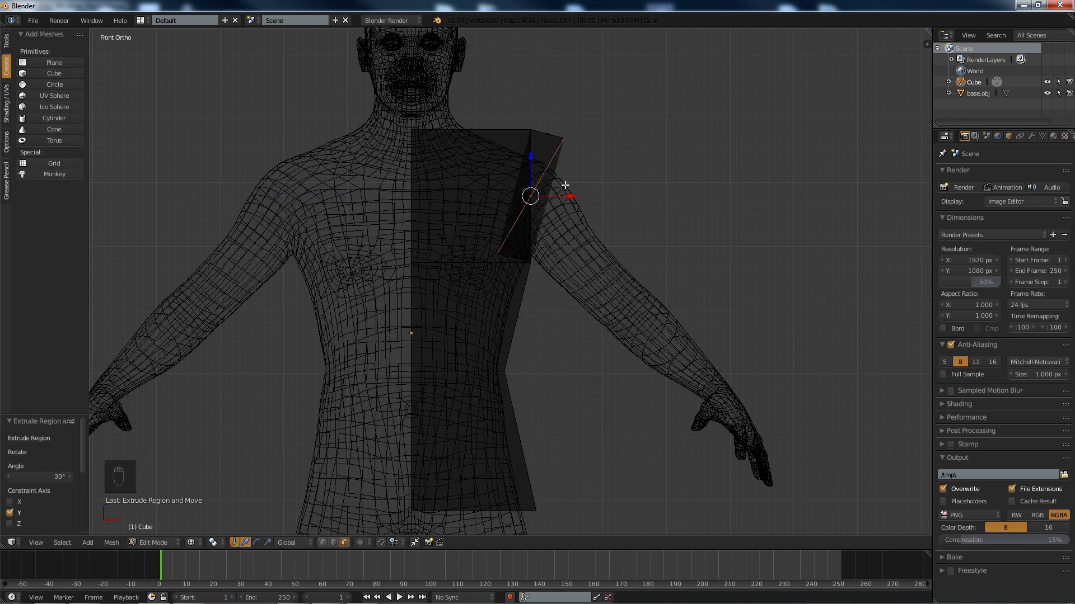
Move the rotated shoulder face about 0.667 along X and about -0.333 along Z over the upper arm.
key("g")
key("x")
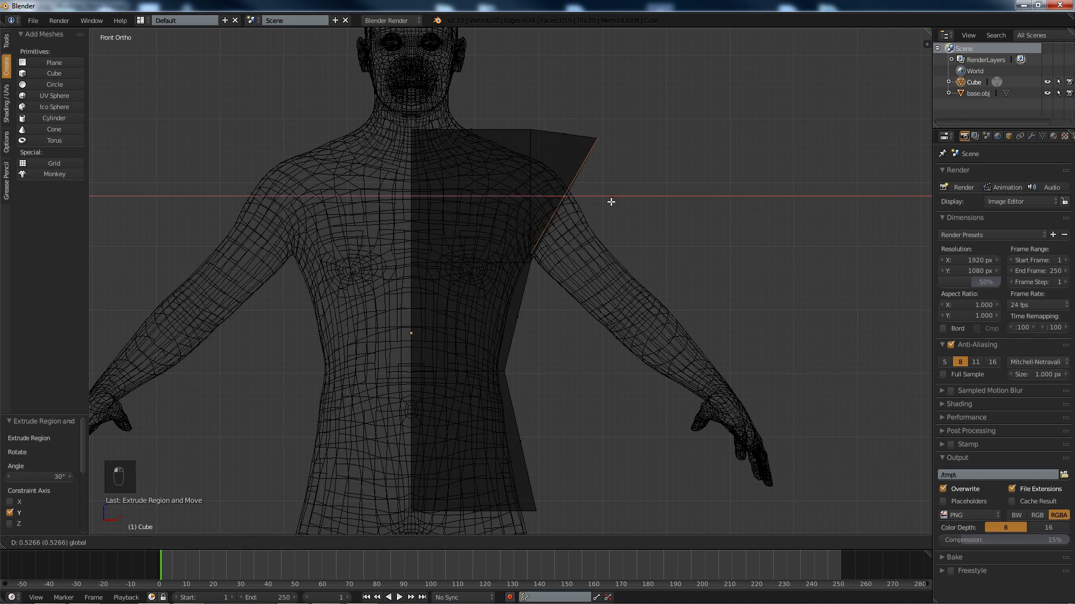
left_click(614, 201)
key("g")
key("z")
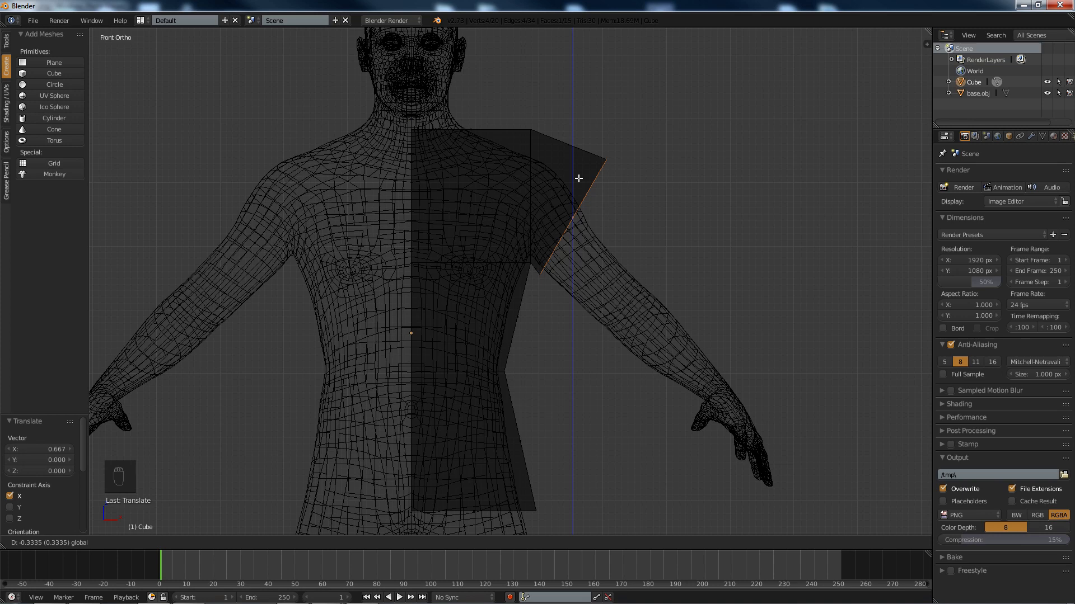
left_click(578, 176)
Extrude the sleeve face again along the upper arm and adjust its X and Z position to form a short sleeve.
key("e")
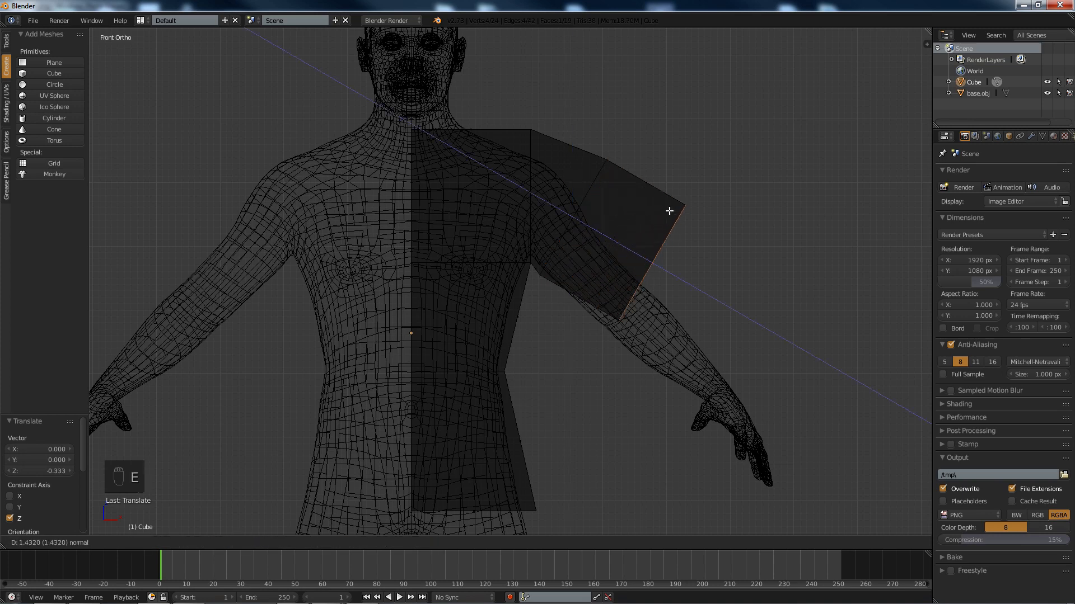
left_click(628, 193)
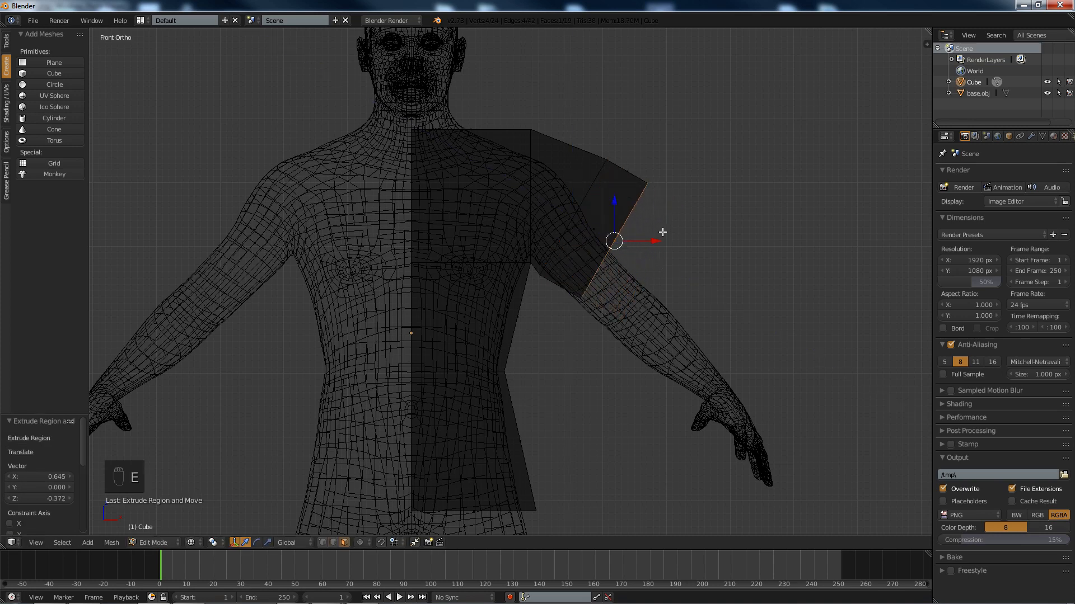
left_click_drag(616, 203, 610, 222)
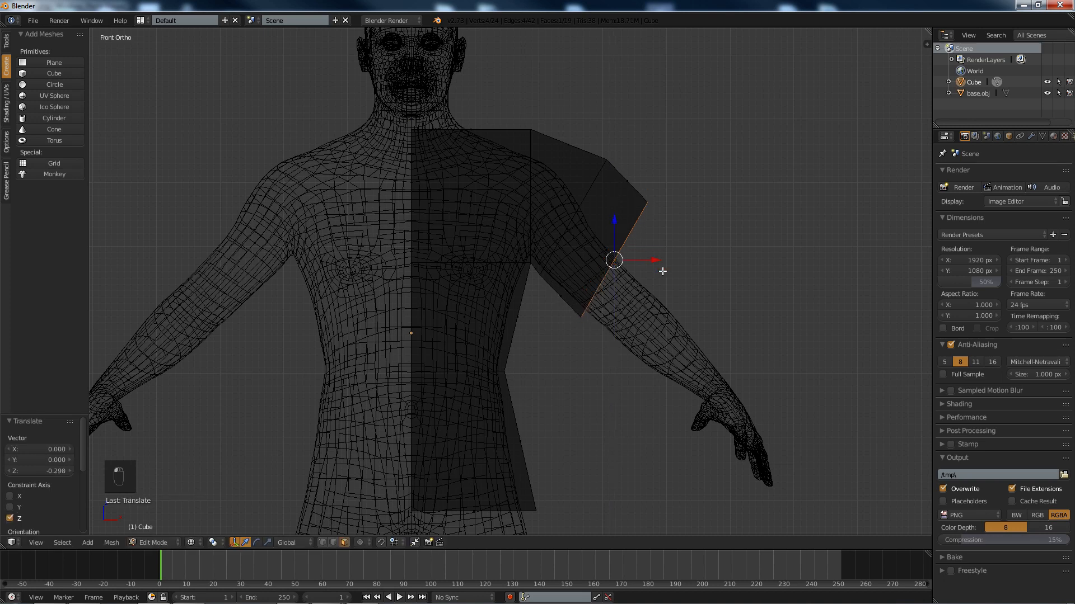
left_click_drag(648, 261, 630, 262)
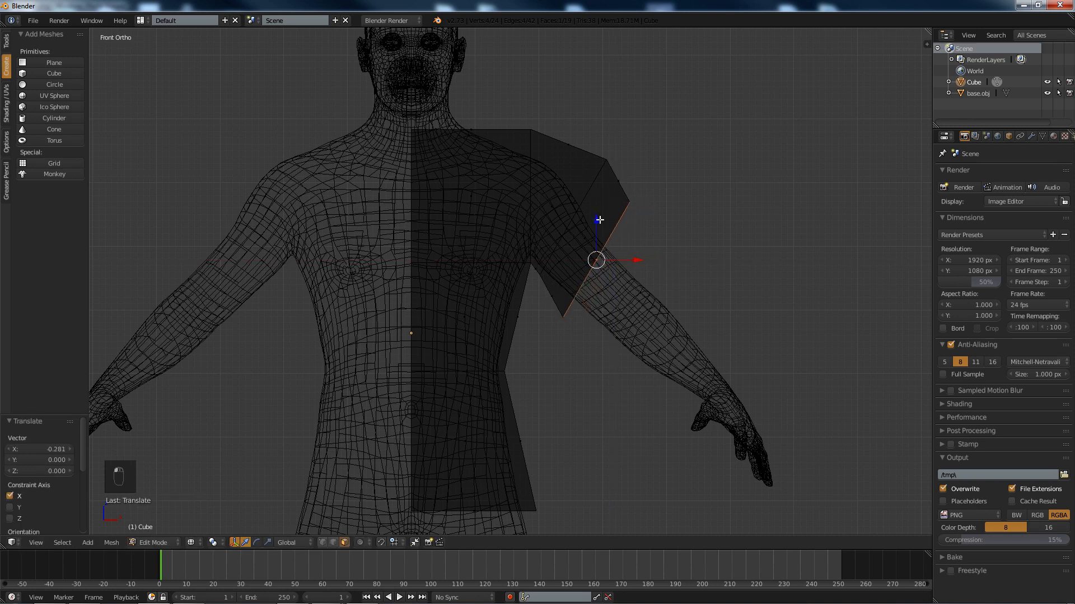
left_click_drag(599, 221, 609, 208)
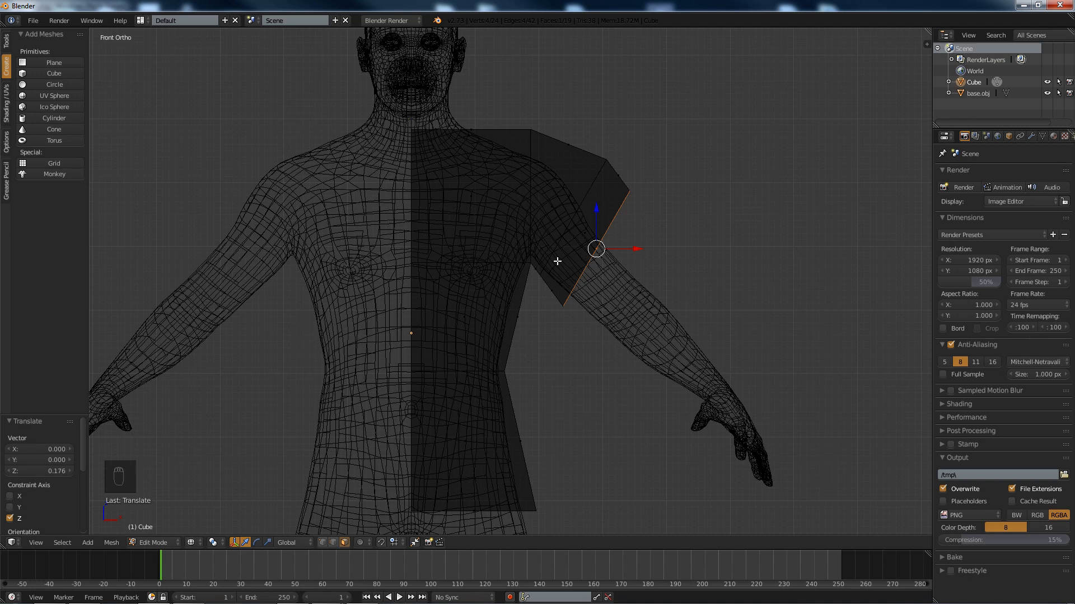
key("a")
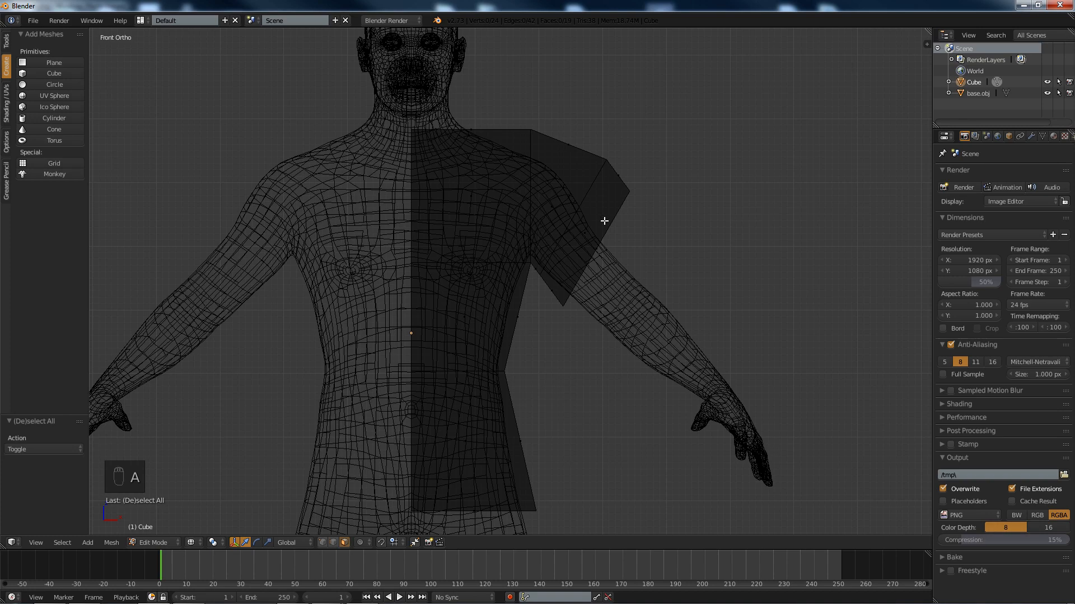
Add a loop cut over the shoulder and down the side, dividing the block between its front and back.
key("KP_5")
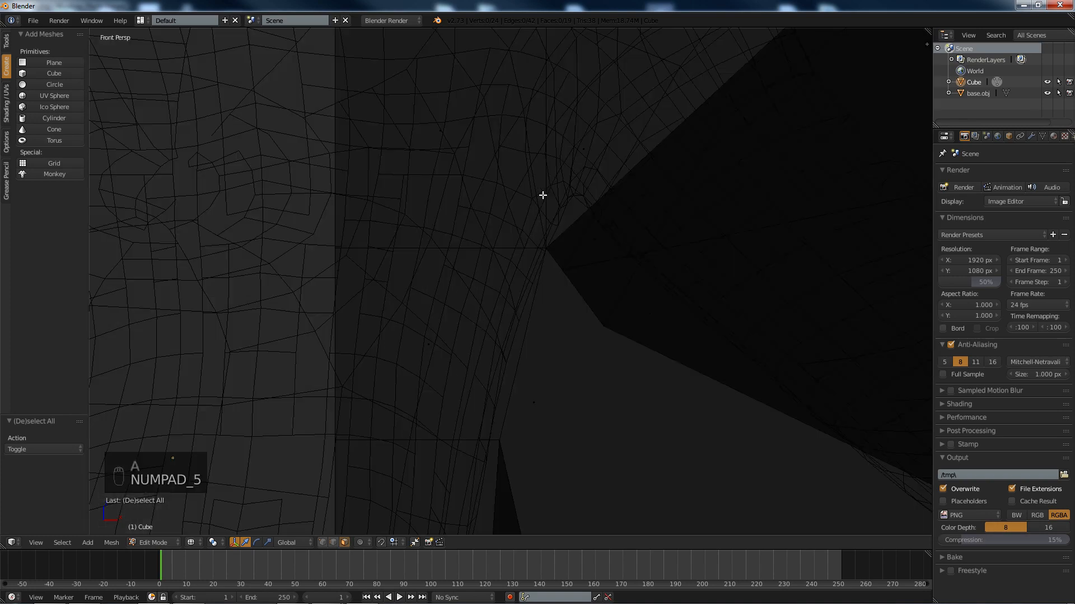
scroll(542, 195, "down", 6)
key("z")
mouse_move(479, 234)
middle_mouse_down()
mouse_move(373, 307)
mouse_move(425, 280)
mouse_move(424, 294)
mouse_move(484, 321)
middle_mouse_up()
key("ctrl+r")
left_click(371, 308)
key("a")
key("ctrl+r")
left_click(517, 330)
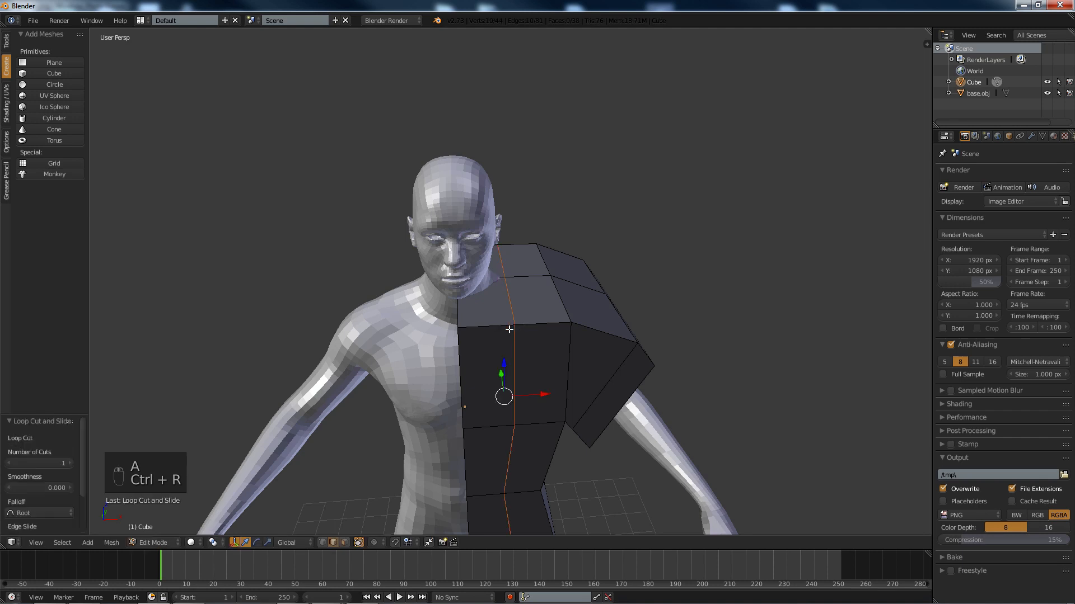
key("ctrl+z")
Add a vertical loop cut through the half torso between centre and shoulder, slid slightly toward the centre.
key("ctrl+r")
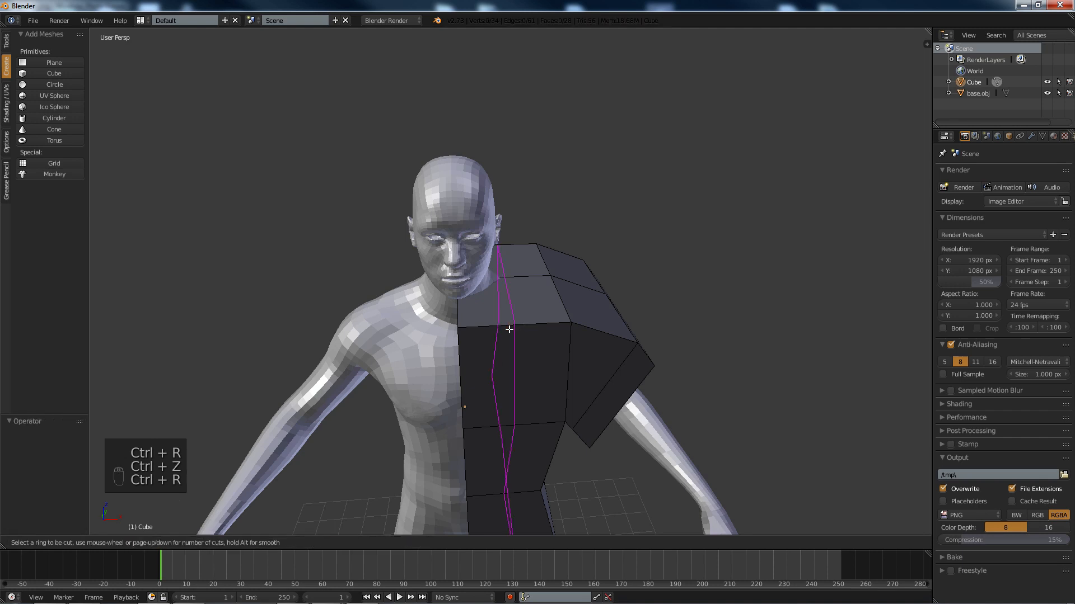
left_click(509, 330)
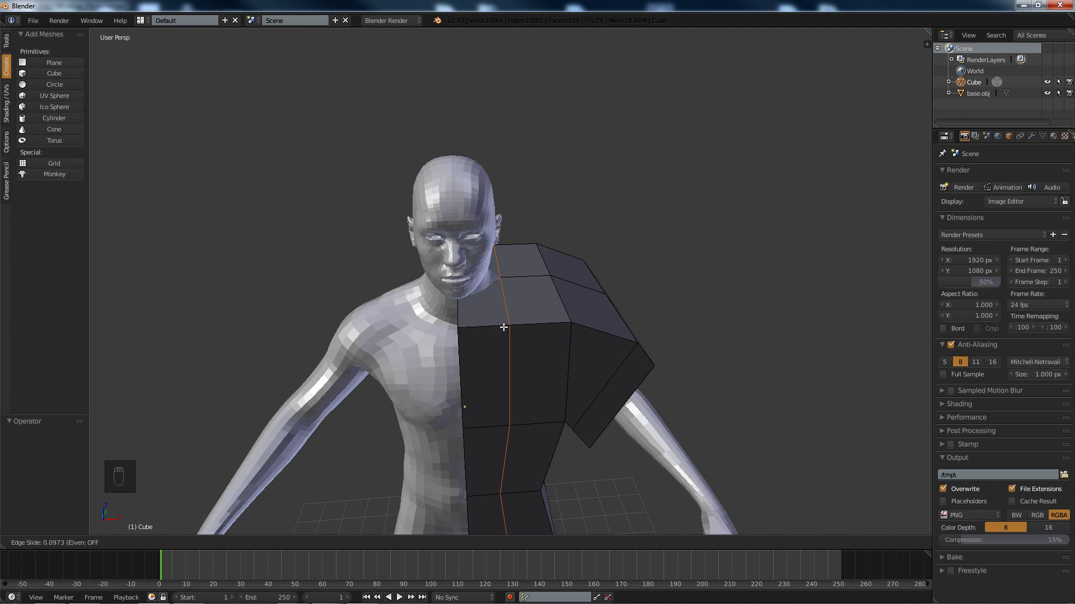
left_click(504, 325)
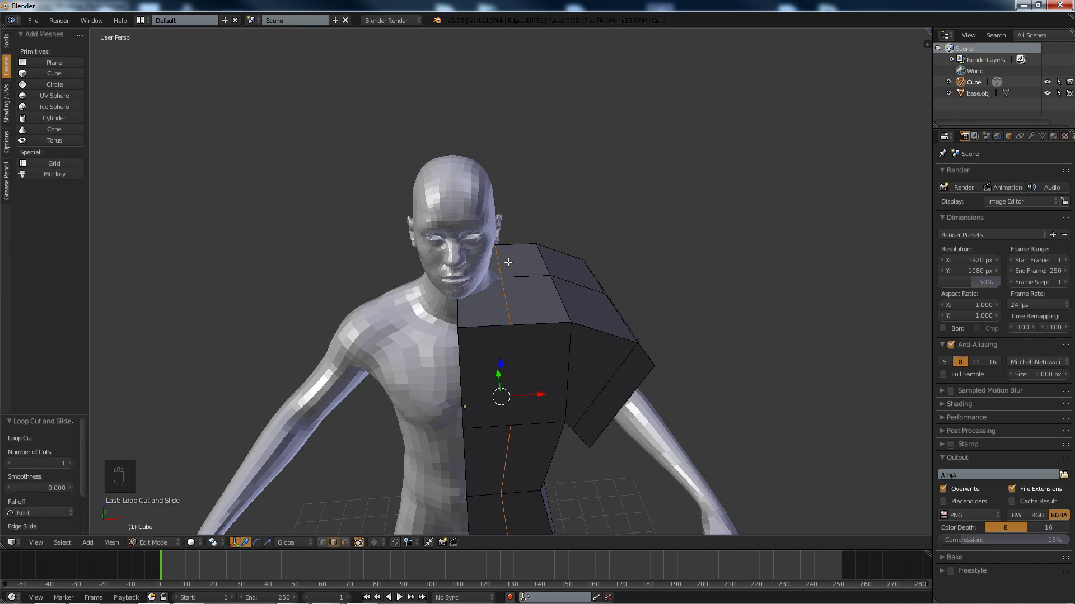
Delete the faces at the neck opening, the sleeve end and the underside of the half torso.
middle_click_drag(436, 355, 388, 290)
left_click(342, 542)
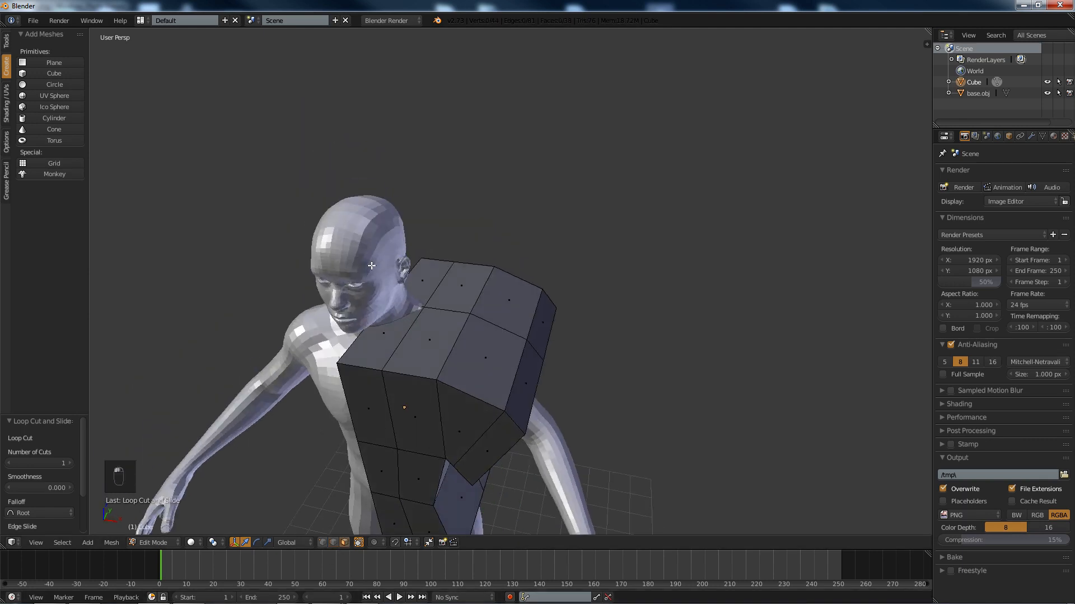
left_click(395, 336)
left_click(428, 275, "shift")
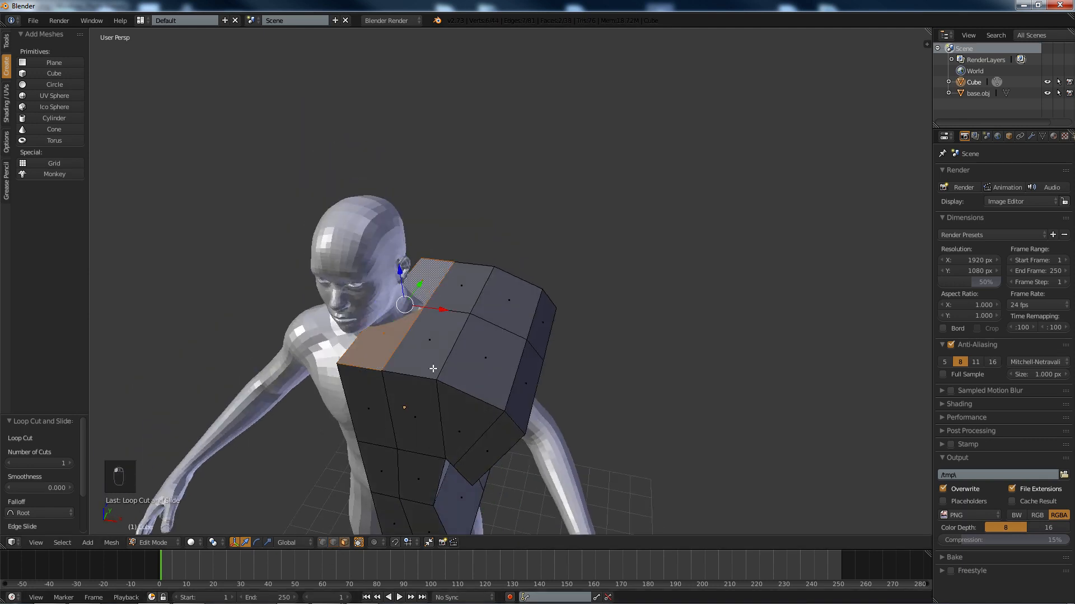
middle_click_drag(436, 386, 409, 285)
left_click(473, 228, "shift")
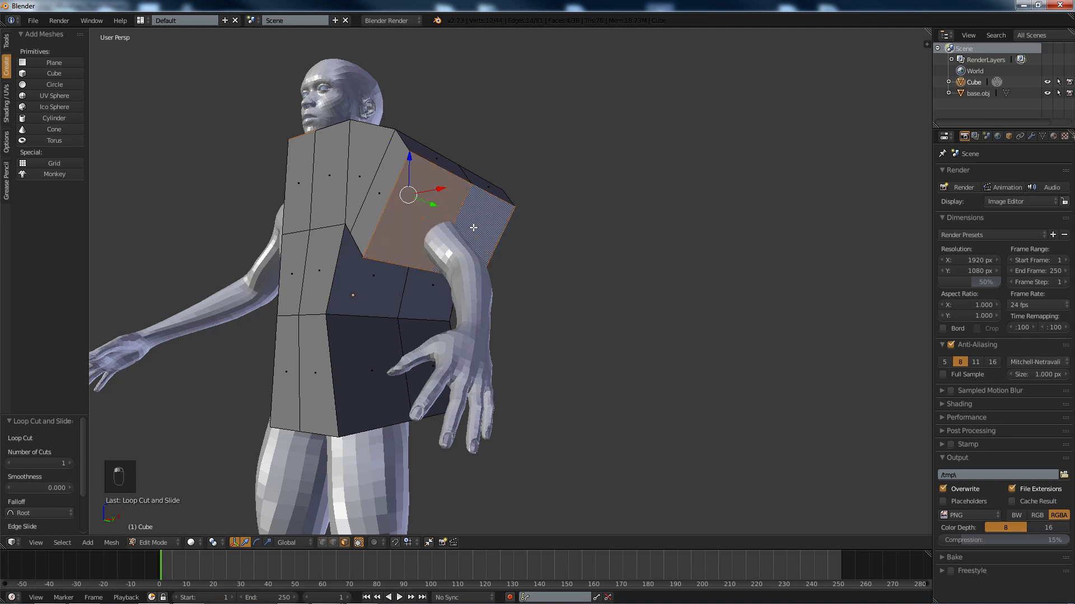
middle_click_drag(473, 228, 345, 335)
left_click(357, 311, "shift")
left_click(338, 319, "shift")
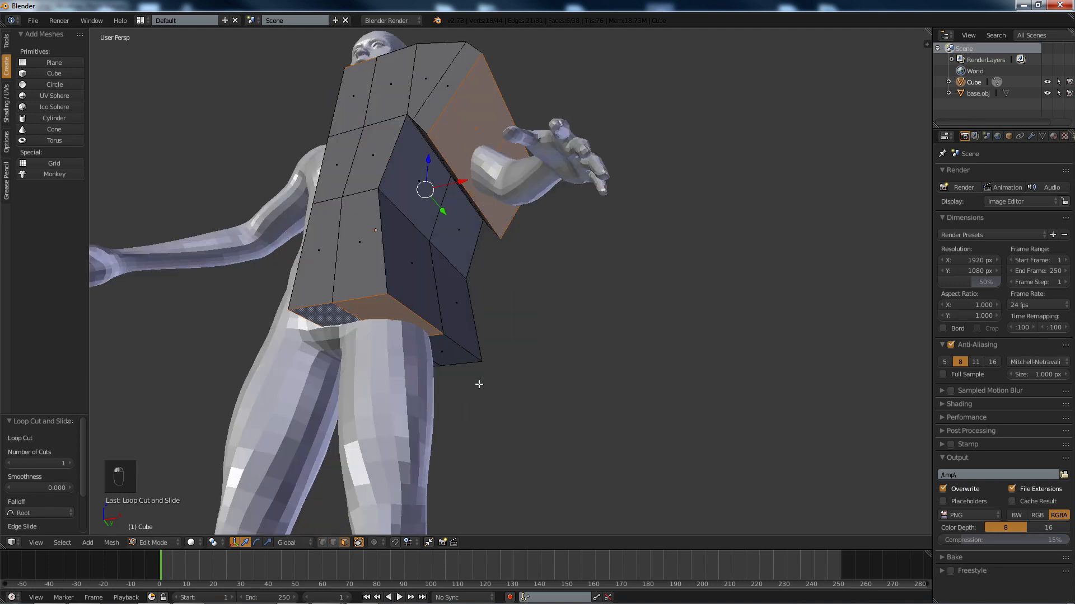
left_click(461, 357, "shift")
middle_click_drag(461, 356, 410, 328)
left_click(376, 351, "shift")
key("Delete")
left_click(348, 379)
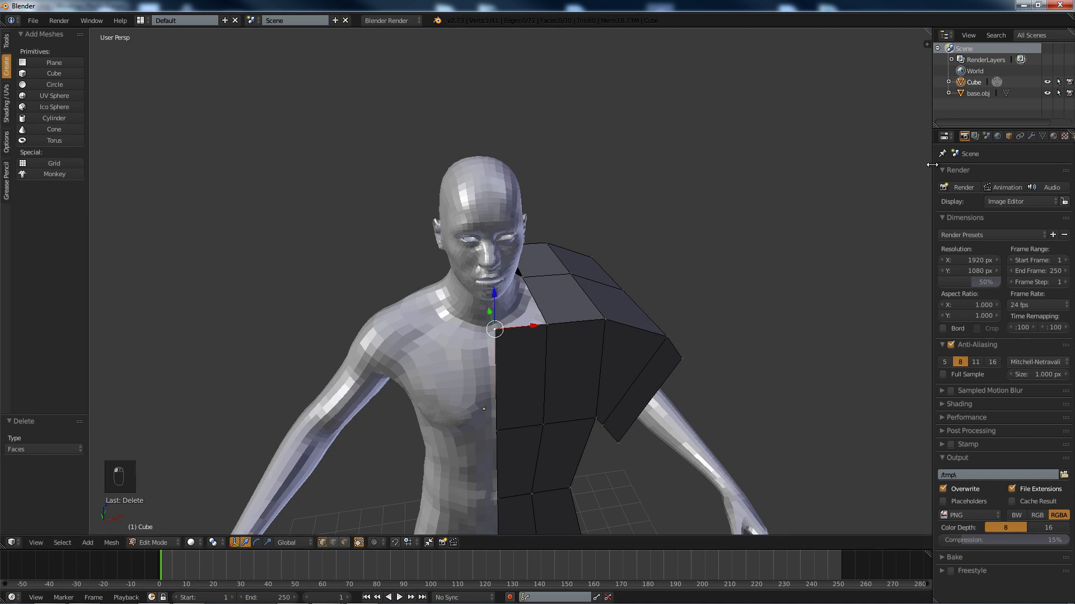
key("a")
Add a Mirror modifier to the half torso across the X axis.
middle_click_drag(569, 343, 562, 263)
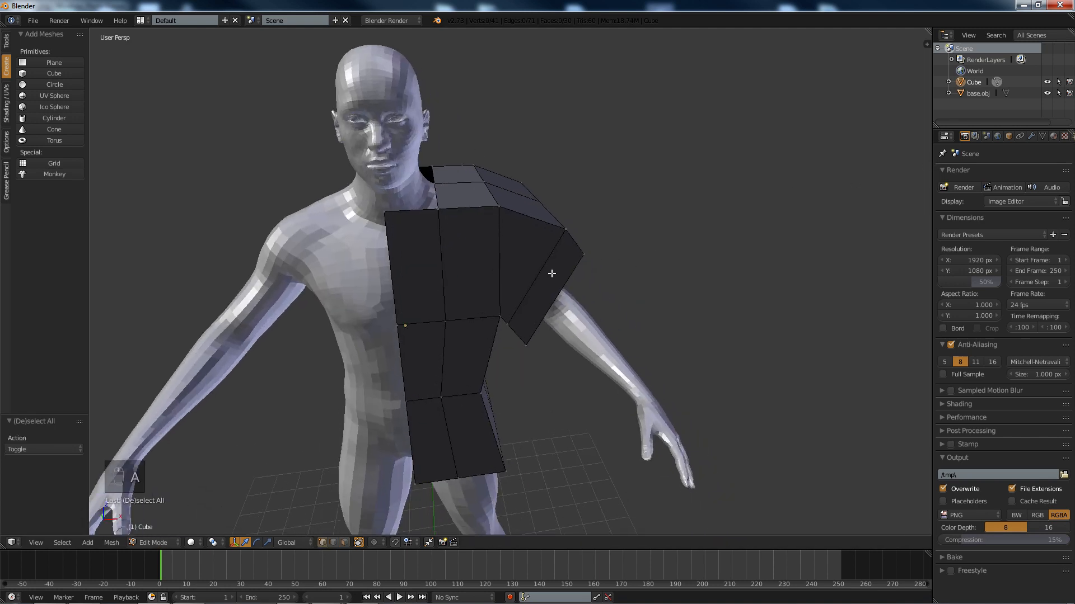
left_click(1031, 136)
left_click(962, 176)
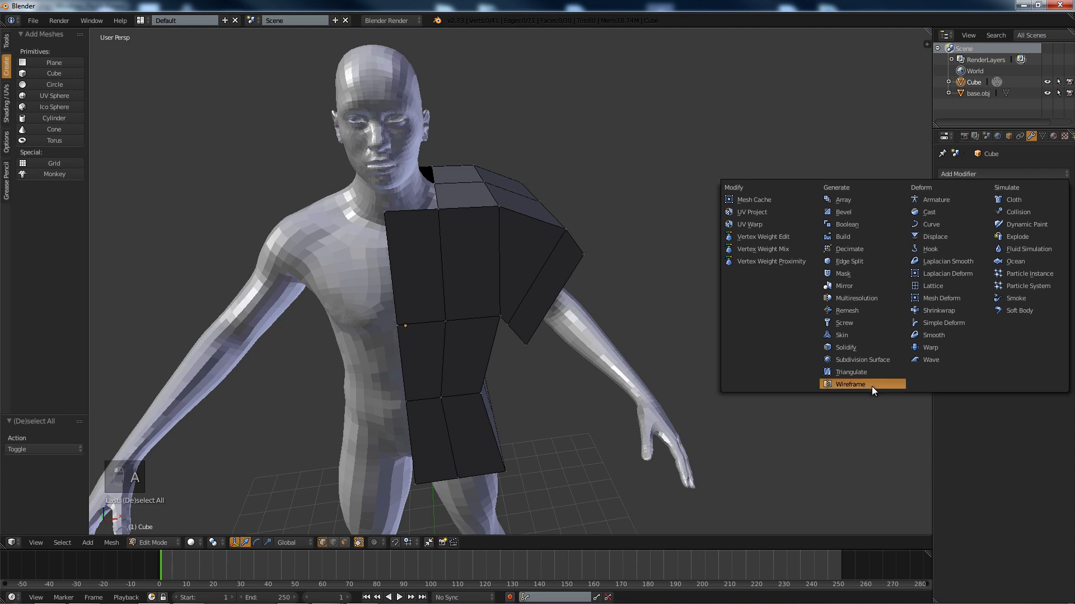
left_click(871, 286)
Add a Shrinkwrap modifier to the torso mesh with base.obj as its target.
left_click(989, 175)
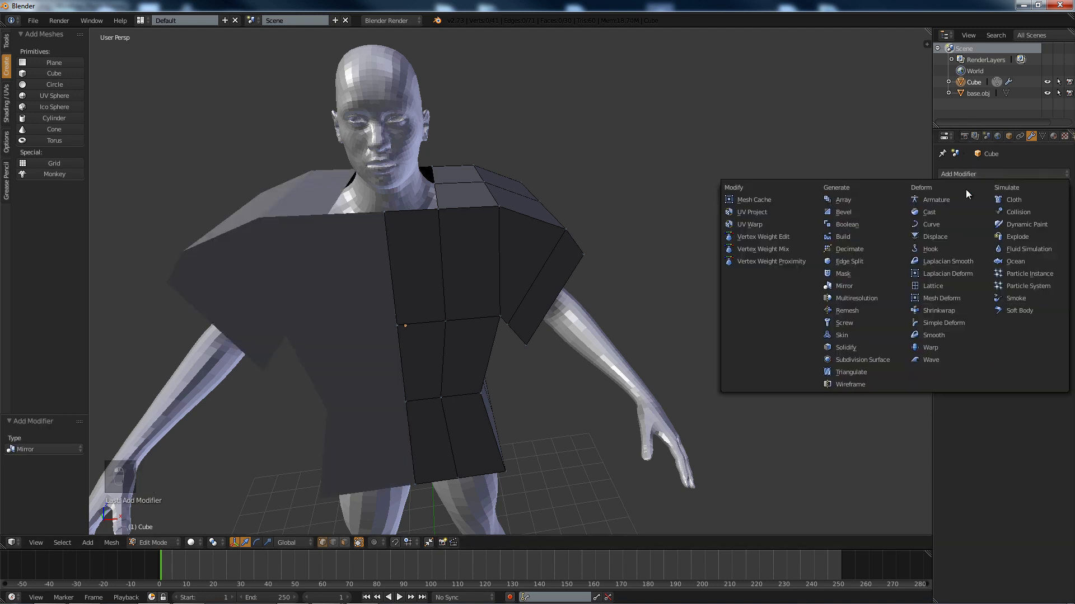
left_click(958, 310)
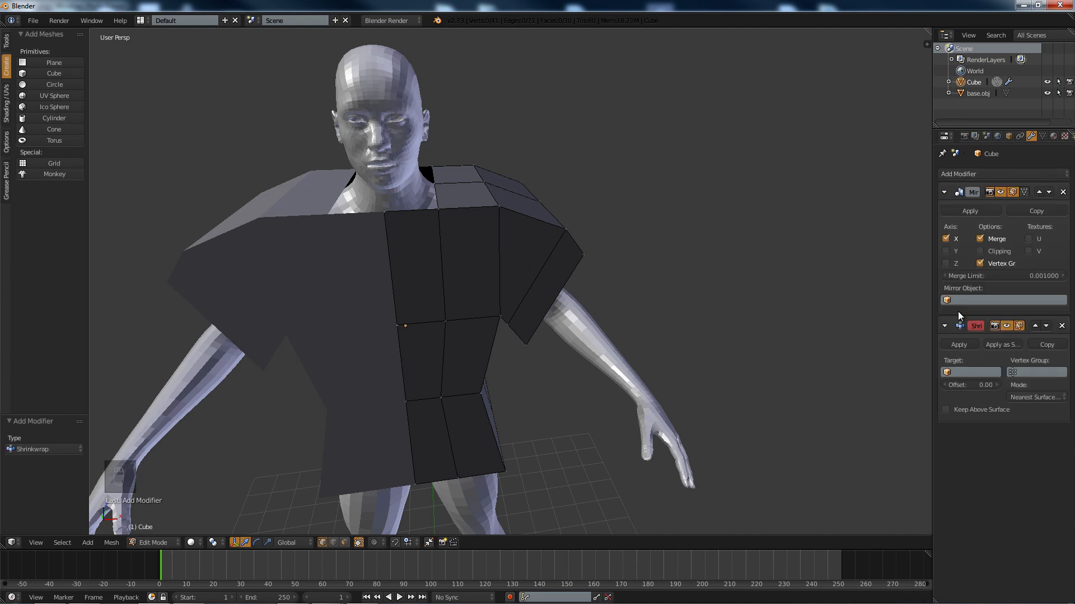
left_click(950, 372)
left_click(952, 388)
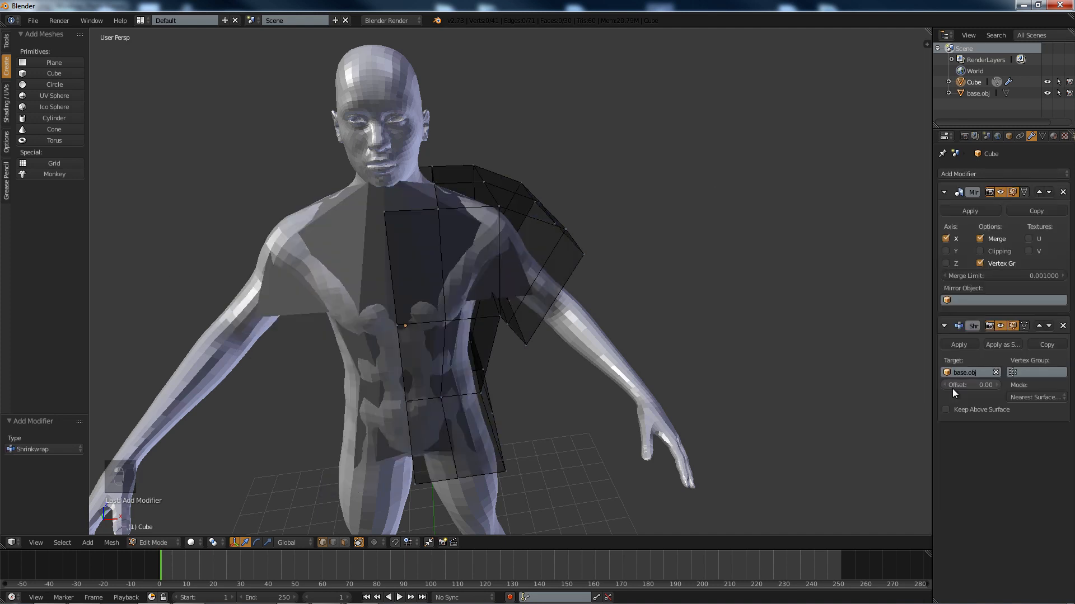
Lower the front neckline vertex beside the centre edge by about 0.52 along the Z axis.
middle_click_drag(412, 215, 488, 280)
scroll(446, 224, "up", 5)
scroll(444, 220, "down", 5)
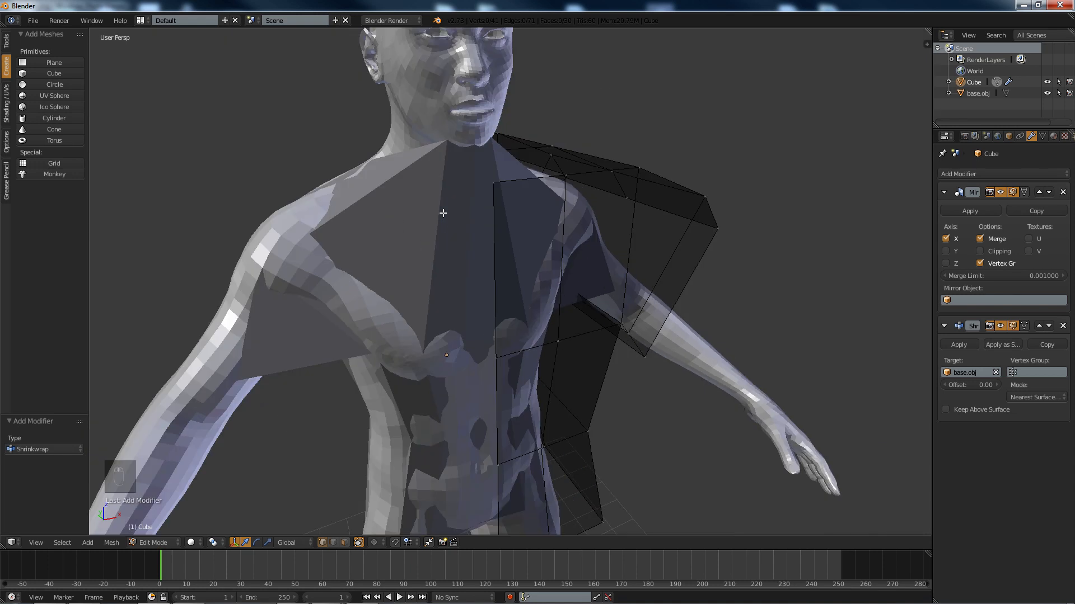
middle_click_drag(443, 213, 458, 274, "shift")
right_click(523, 307)
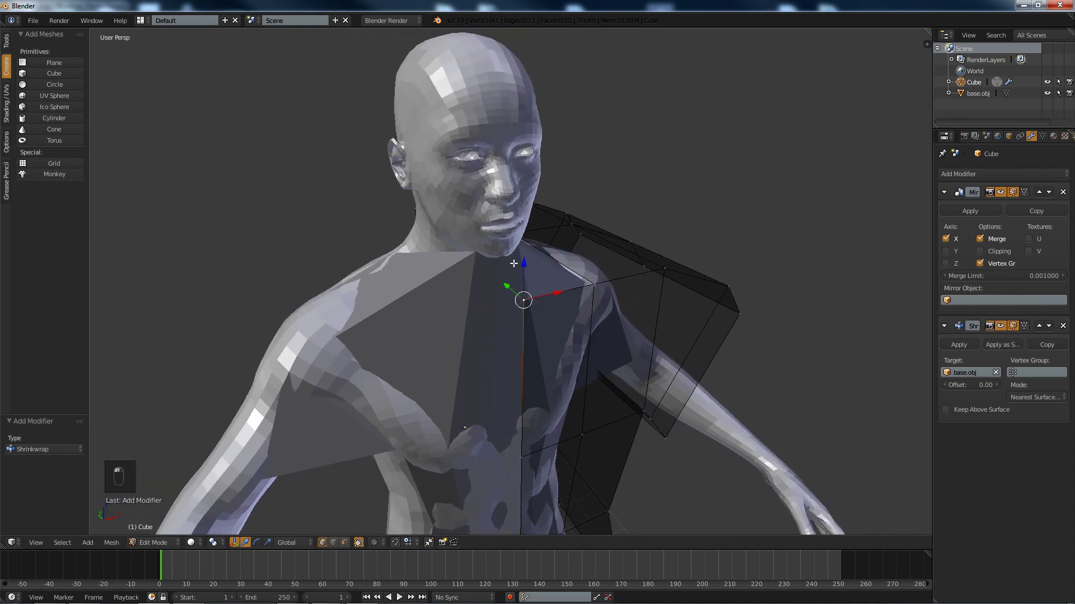
right_click(592, 285)
key("g")
key("z")
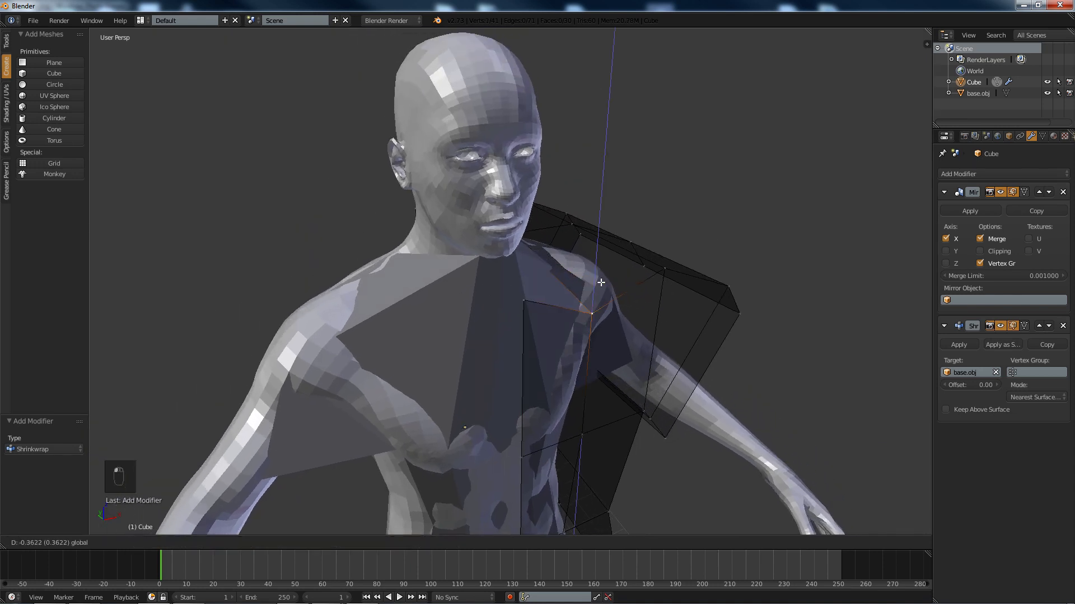
left_click(591, 286)
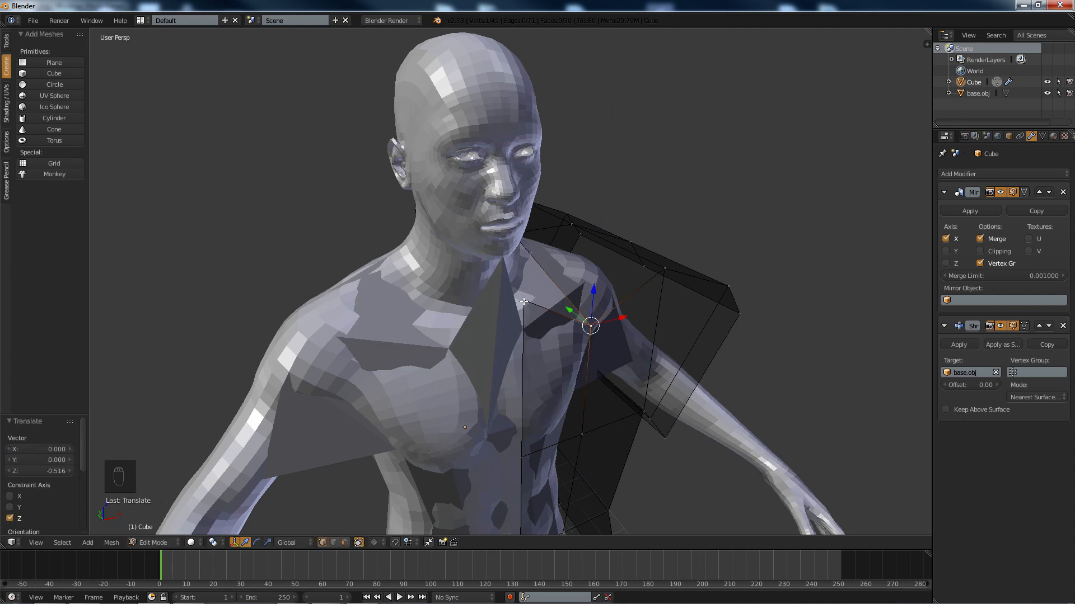
Lower the centre front neckline vertex by about 0.61 along the Z axis.
right_click(522, 307)
key("g")
key("z")
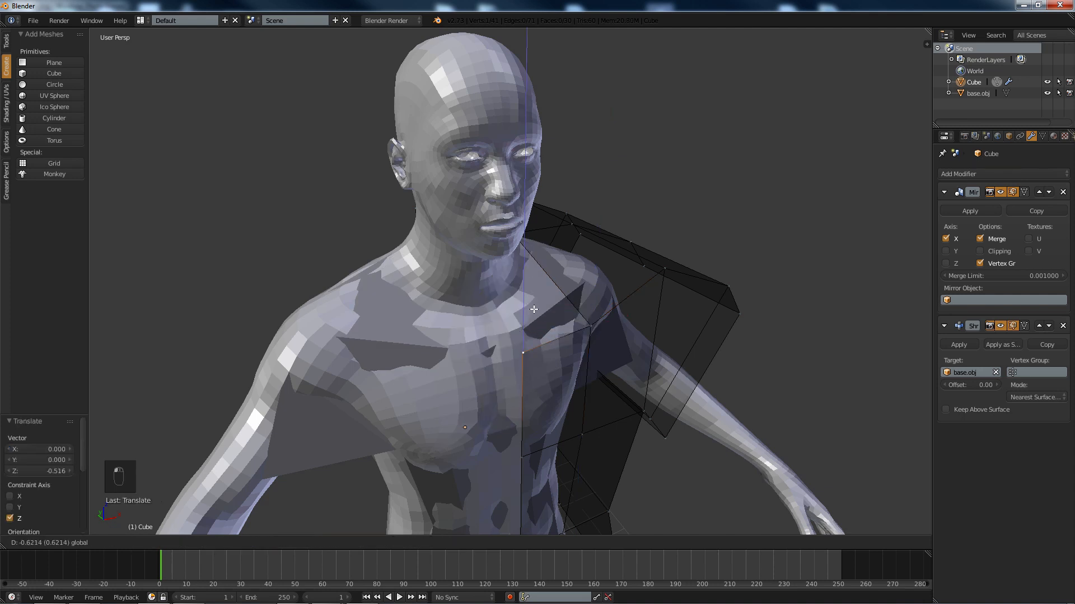
left_click(535, 295)
Raise the bottom edge loop of the half torso by about 0.59 along Z, then clear the selection.
scroll(623, 368, "down", 3)
scroll(624, 368, "down", 4)
middle_click_drag(624, 367, 554, 349)
scroll(554, 349, "up", 4)
middle_click_drag(485, 295, 578, 301, "shift")
scroll(579, 302, "up", 4)
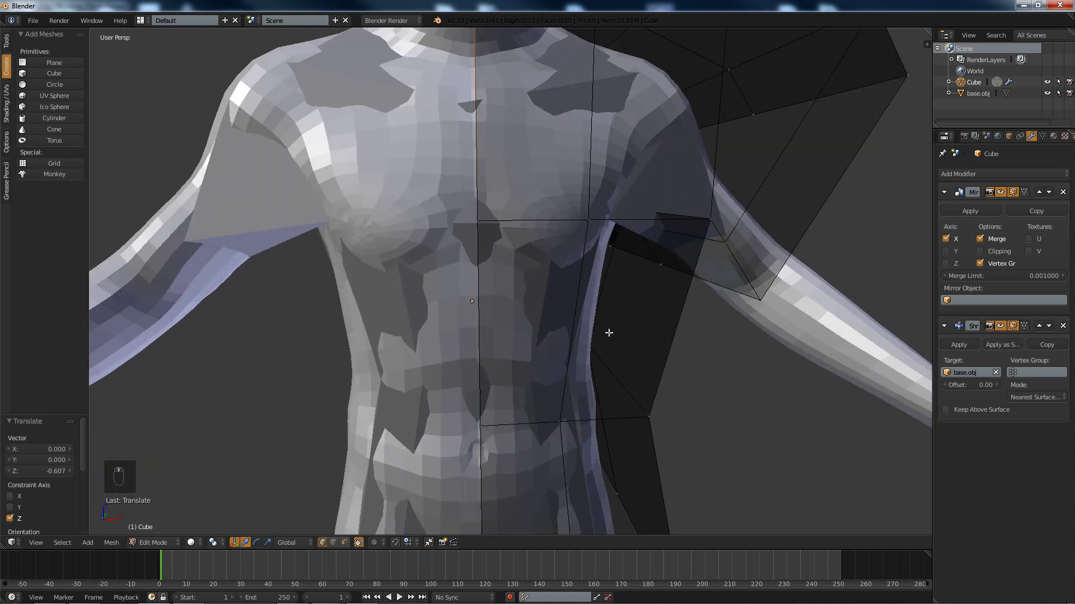
scroll(606, 331, "down", 4)
middle_click_drag(582, 381, 573, 356)
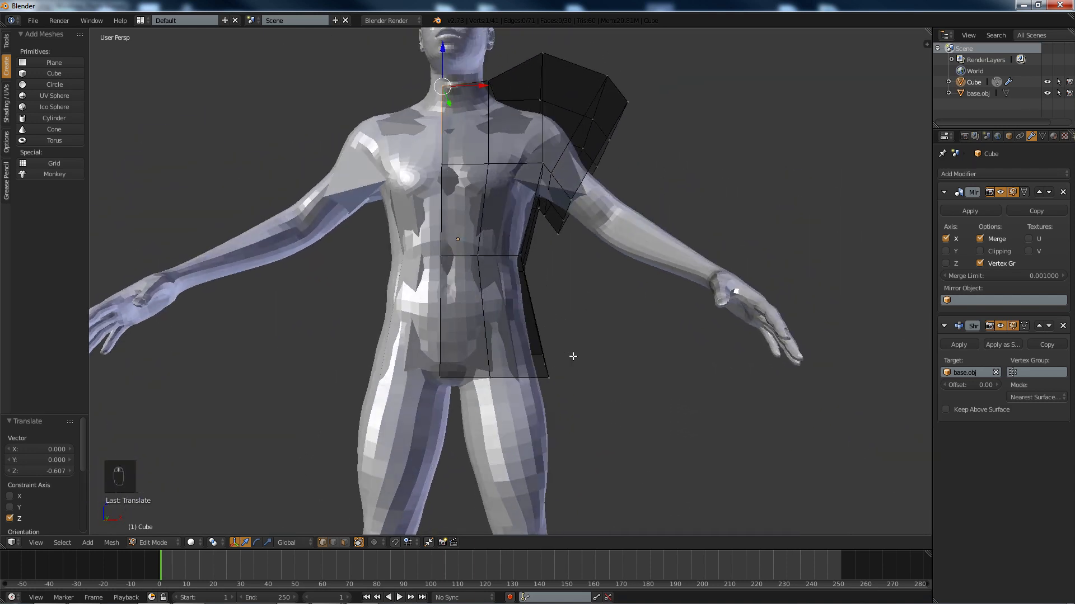
right_click(441, 372, "alt")
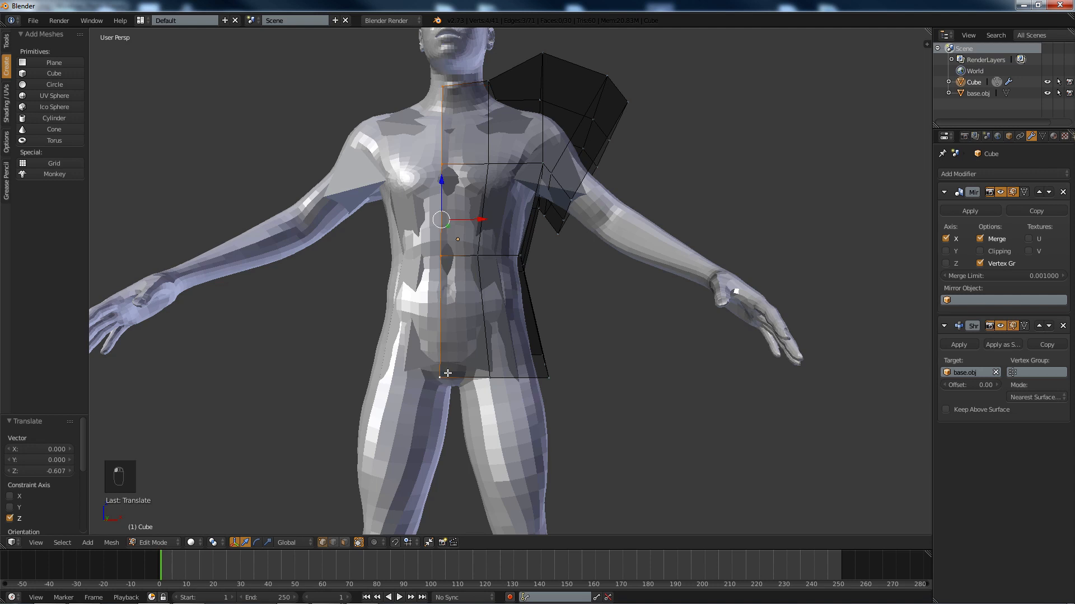
right_click(451, 373, "alt")
left_click_drag(503, 326, 505, 298)
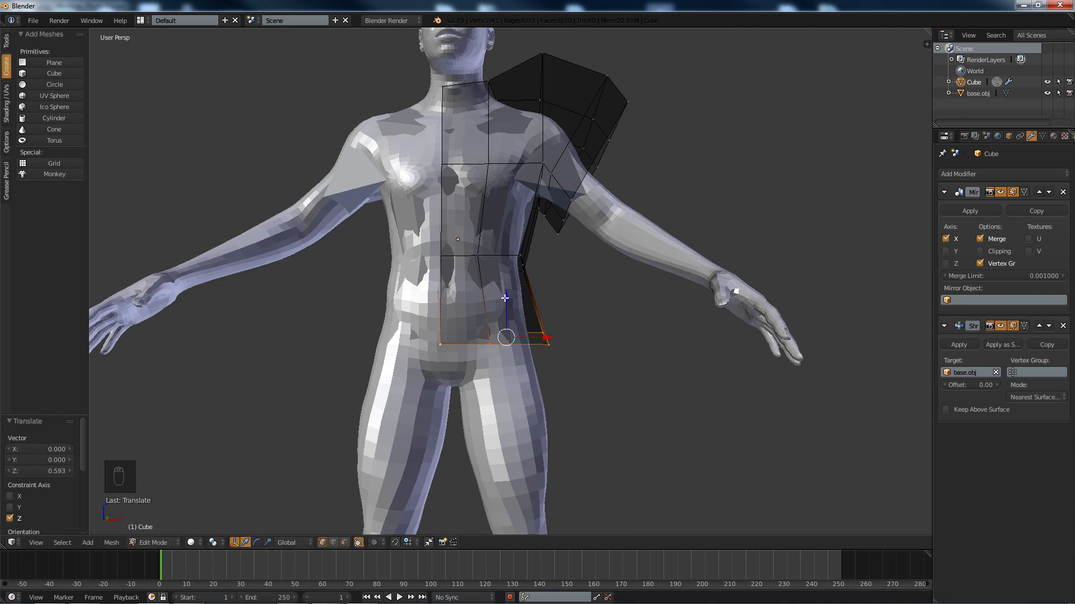
key("a")
Apply the Shrinkwrap modifier to the shirt mesh in Object Mode and hide base.obj.
middle_click_drag(515, 324, 461, 361)
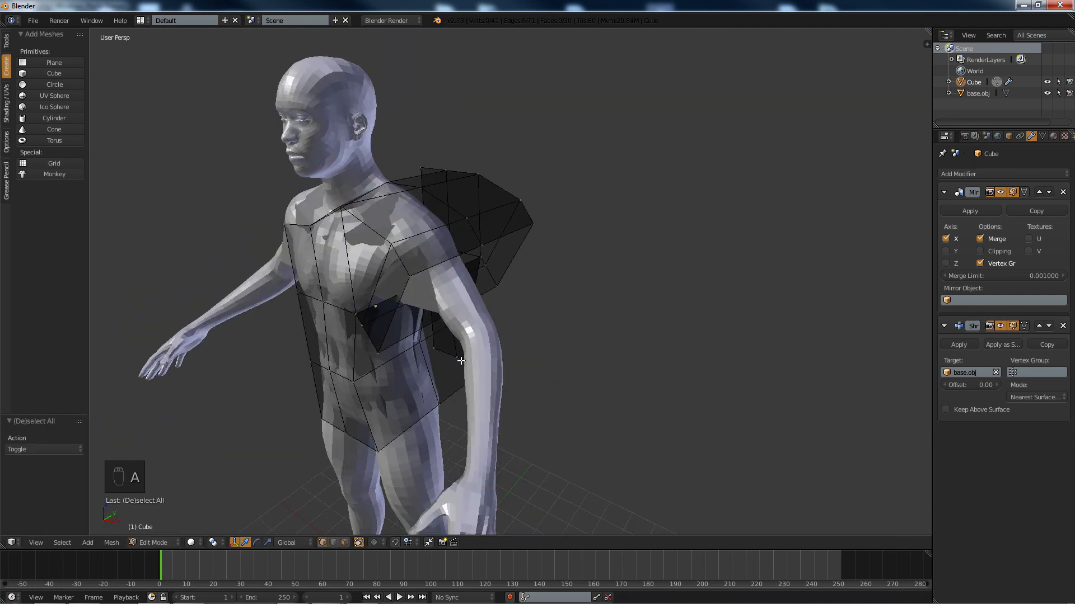
middle_click_drag(345, 302, 490, 302)
scroll(489, 302, "up", 4)
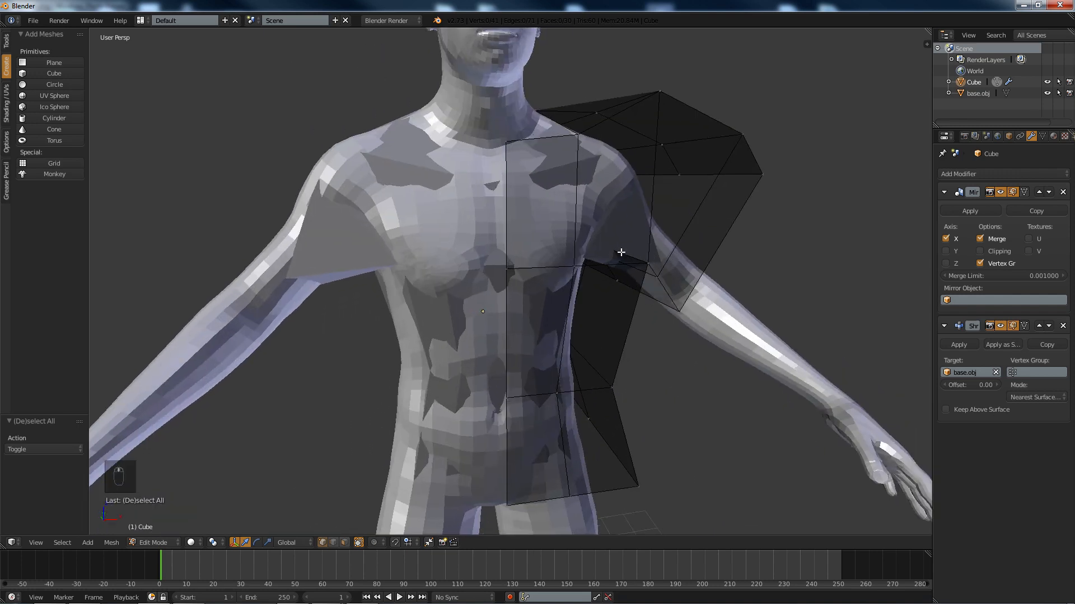
middle_click_drag(620, 252, 558, 269)
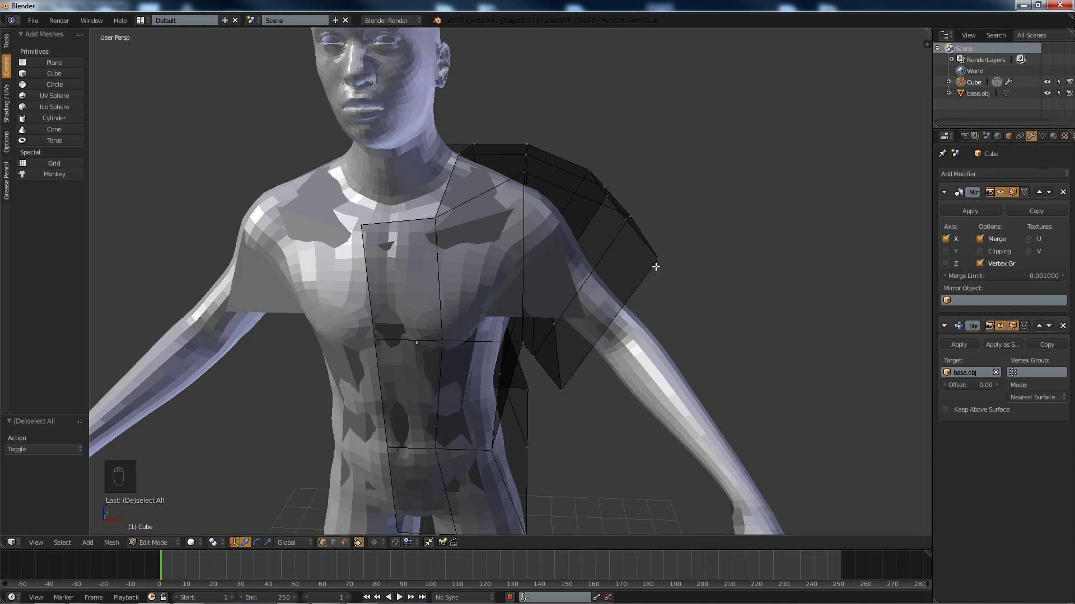
key("Tab")
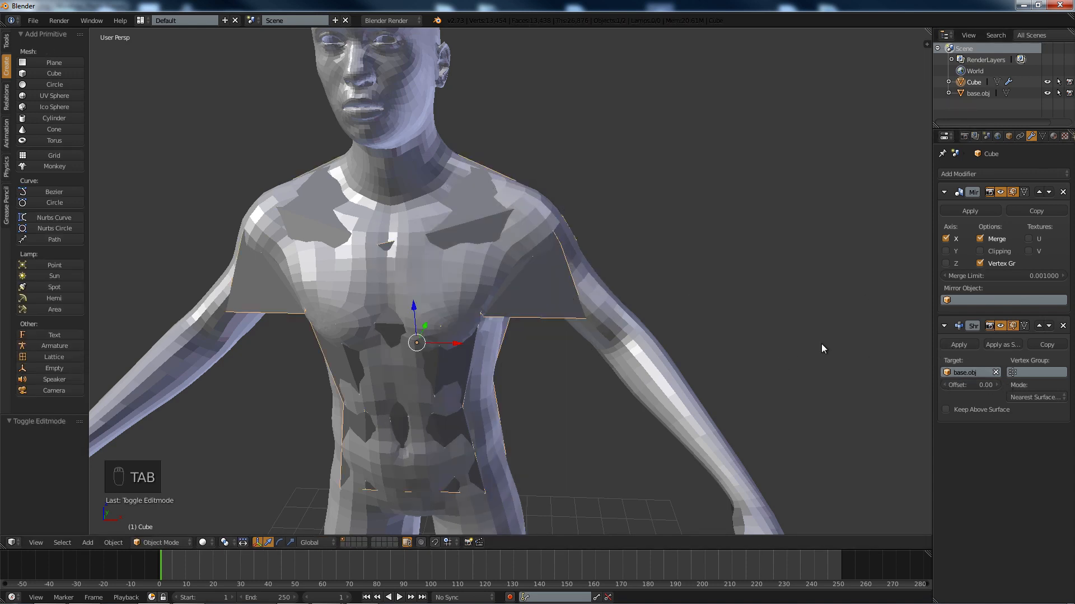
left_click(969, 343)
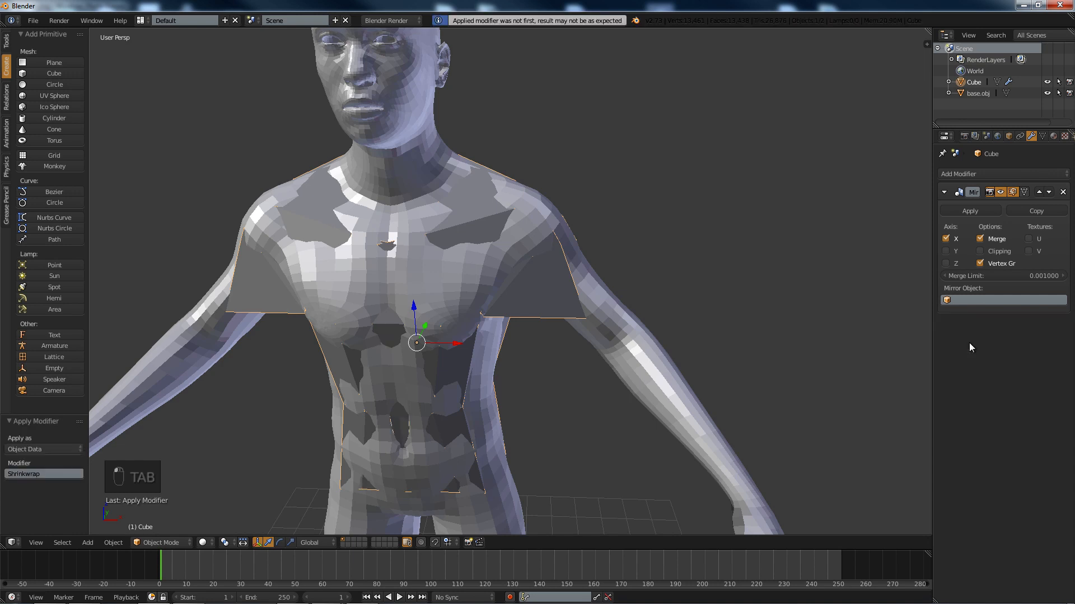
left_click(1046, 93)
middle_click_drag(609, 186, 522, 271)
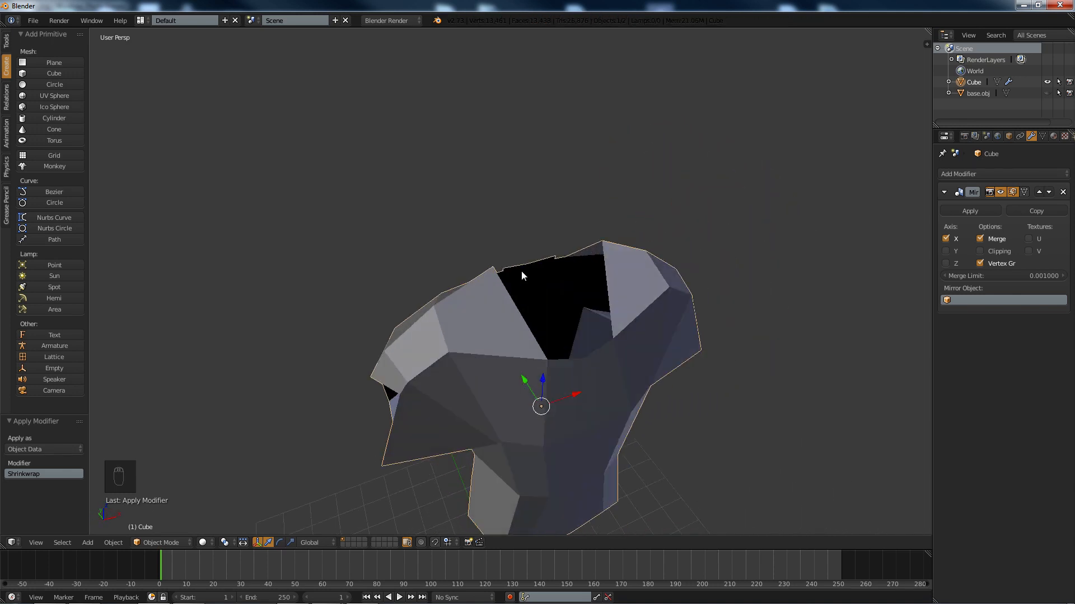
Move the entire half shirt mesh about 0.91 along X, away from the mirror plane.
key("Tab")
key("Tab")
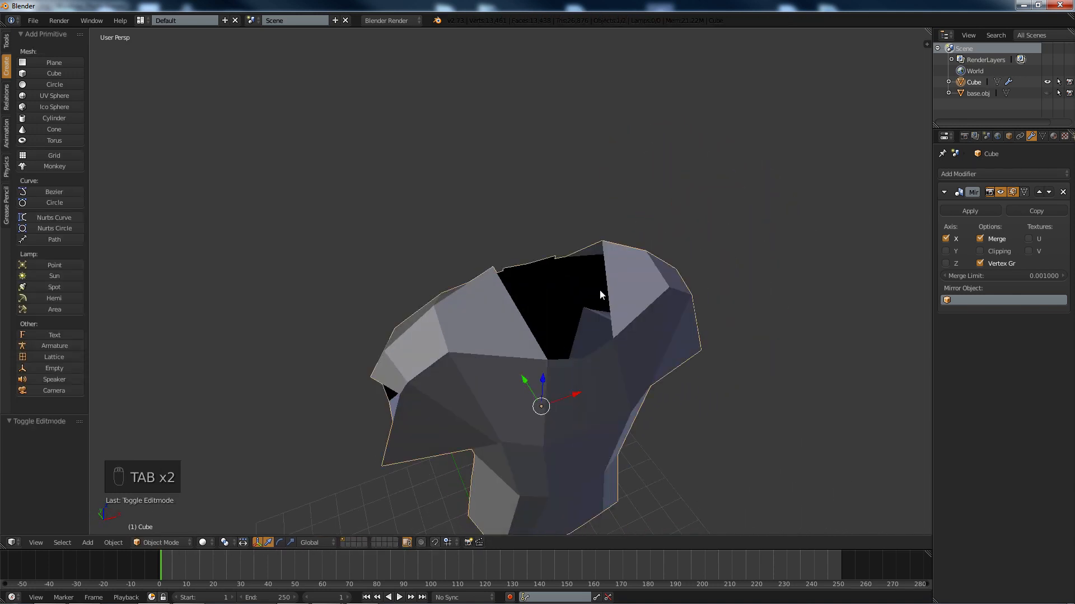
key("Tab")
middle_click_drag(647, 309, 622, 308)
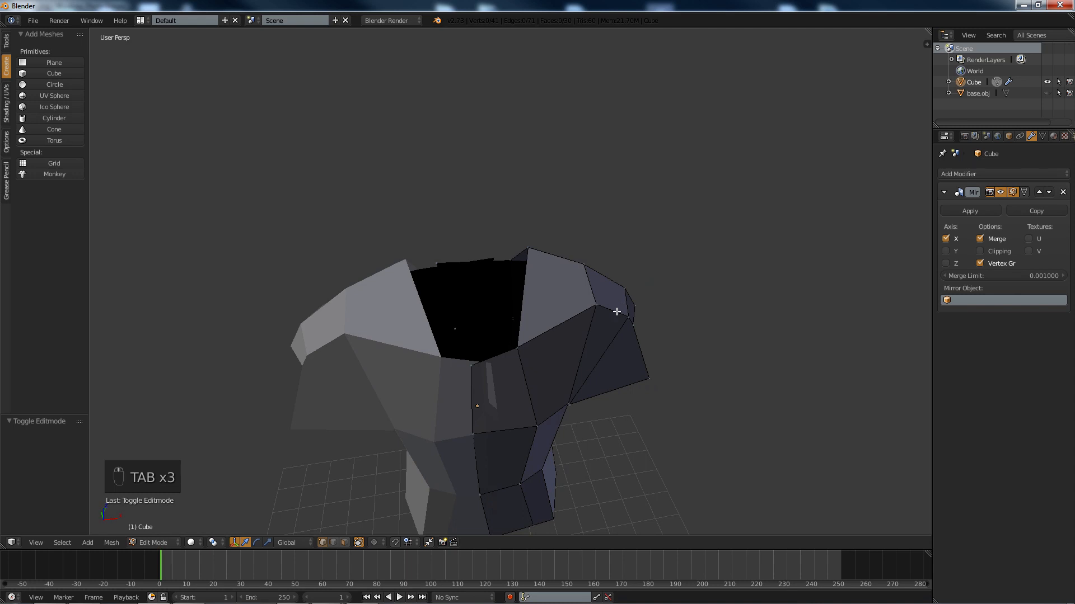
key("a")
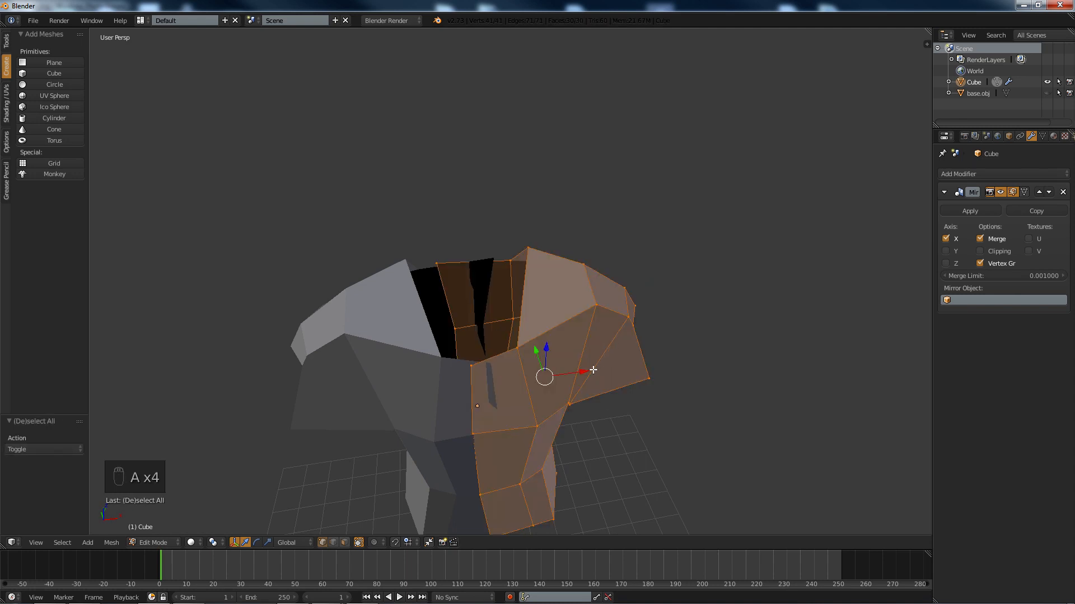
left_click_drag(583, 373, 644, 448)
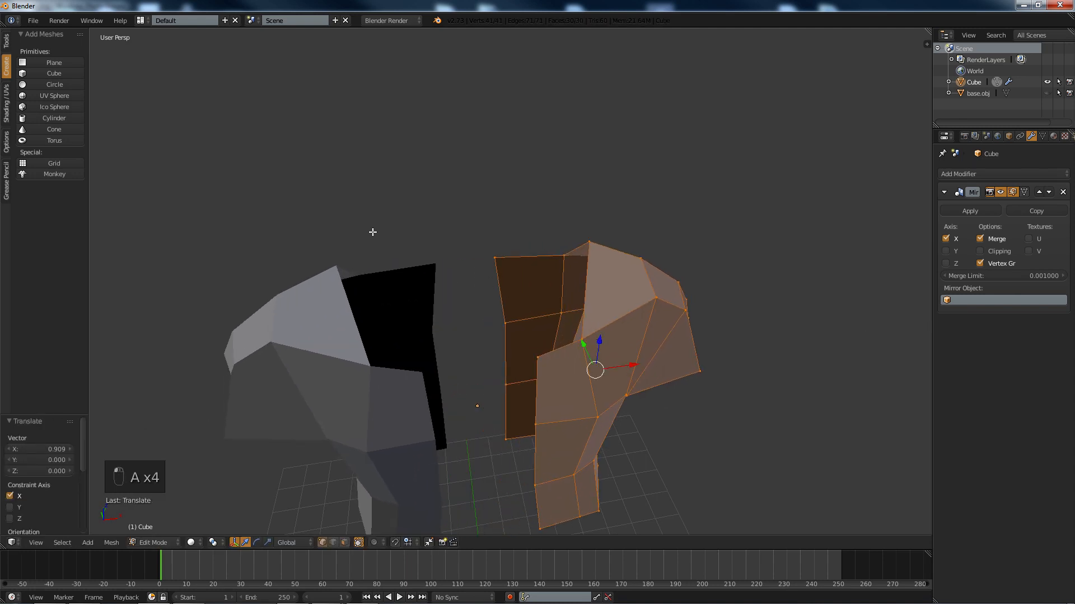
key("a")
Flatten the centre edge loop at the back of the half shirt by scaling it to 0 along X.
mouse_move(524, 330)
middle_mouse_down()
mouse_move(511, 329)
mouse_move(519, 315)
middle_mouse_up()
right_click(494, 192, "alt")
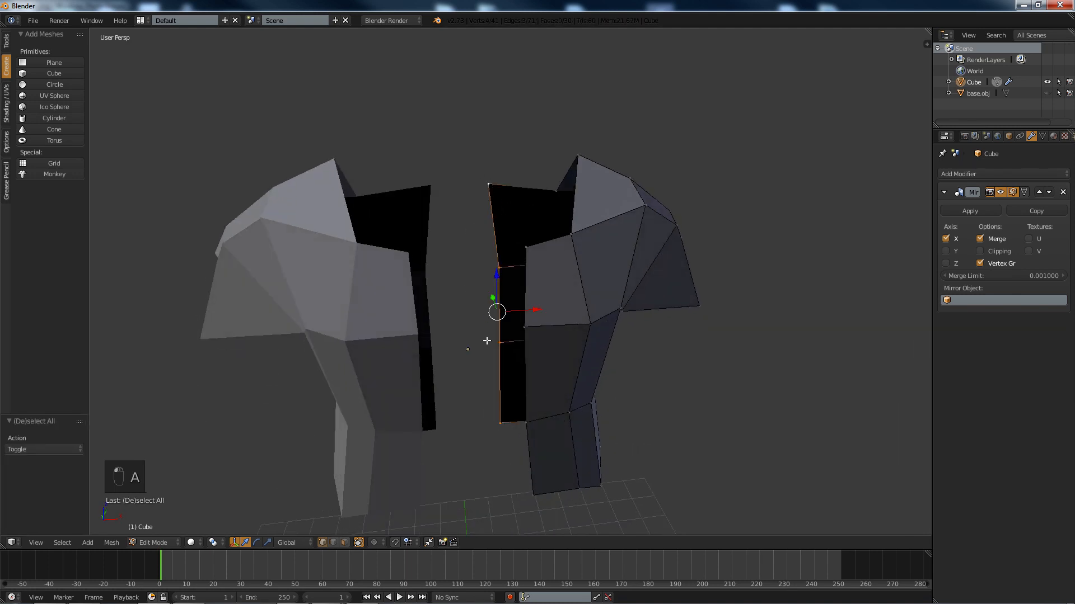
key("s")
key("x")
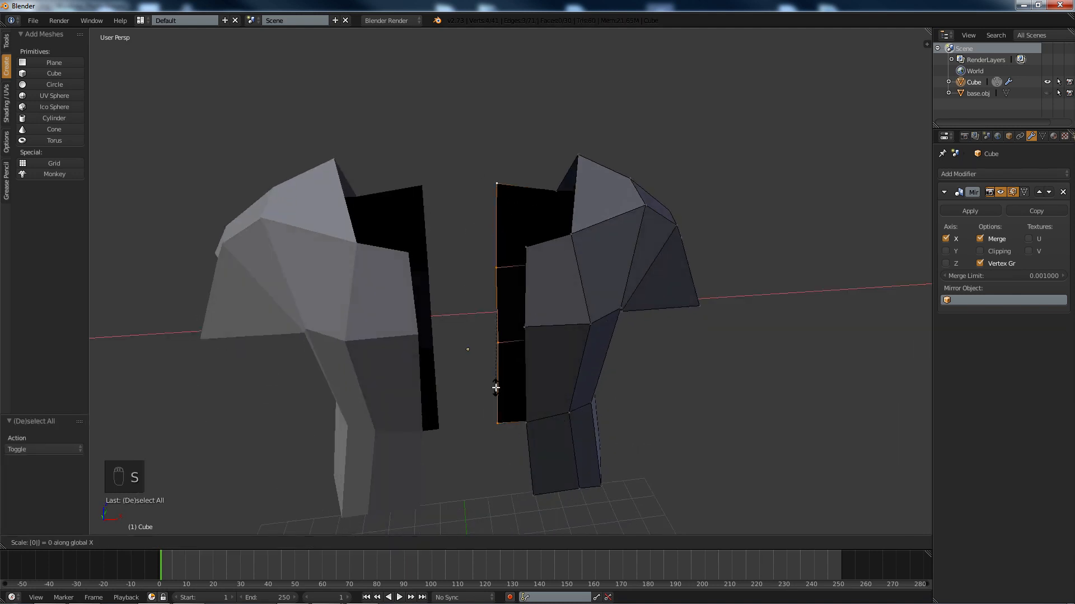
left_click(495, 386)
key("a")
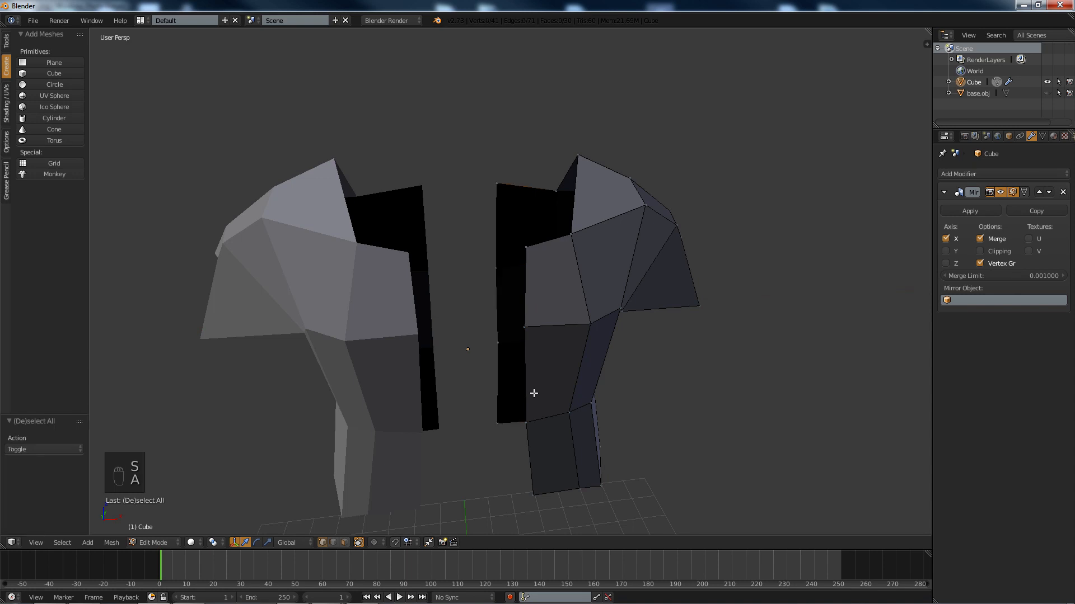
Flatten the centre edge loop at the front of the half shirt by scaling it to 0 along X.
right_click(529, 252, "alt")
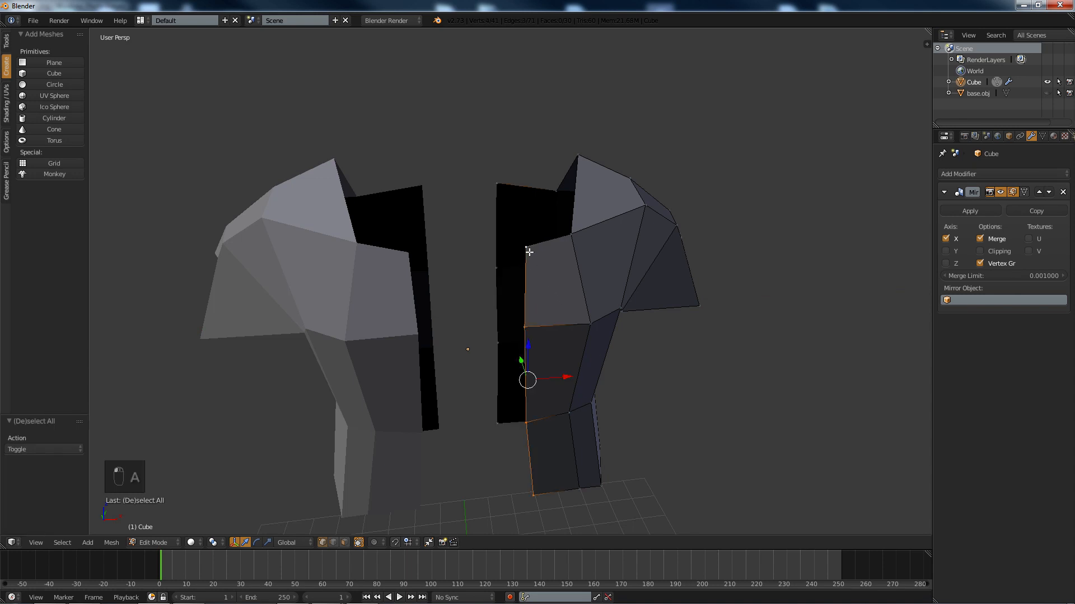
key("s")
key("x")
key("0")
left_click(529, 252)
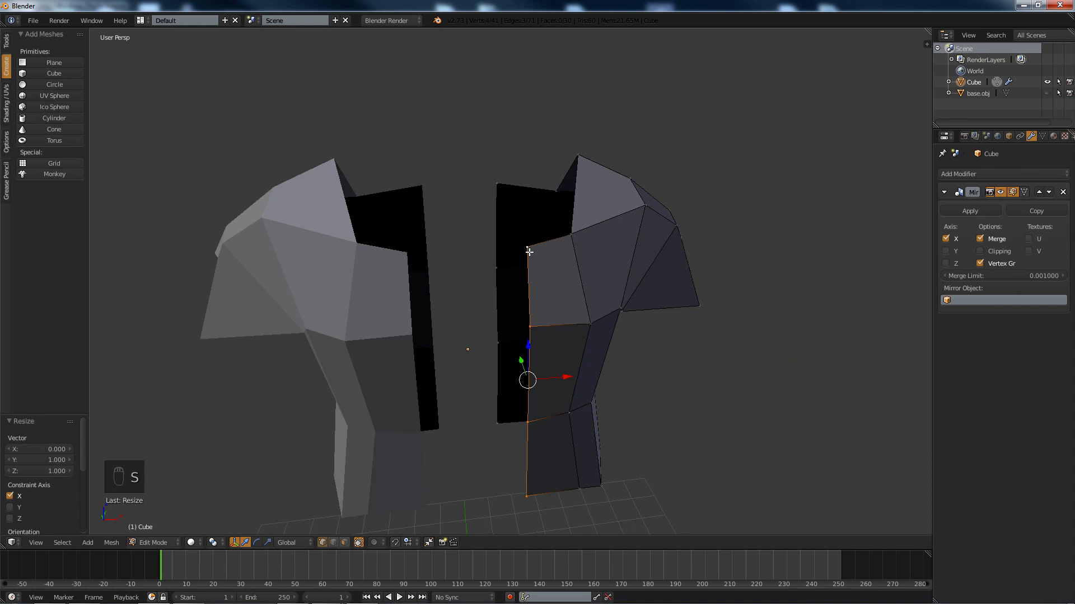
Enable Clipping on the Mirror modifier and move the whole half shirt along X until its back centre edge meets the mirror plane.
key("KP_1")
key("KP_5")
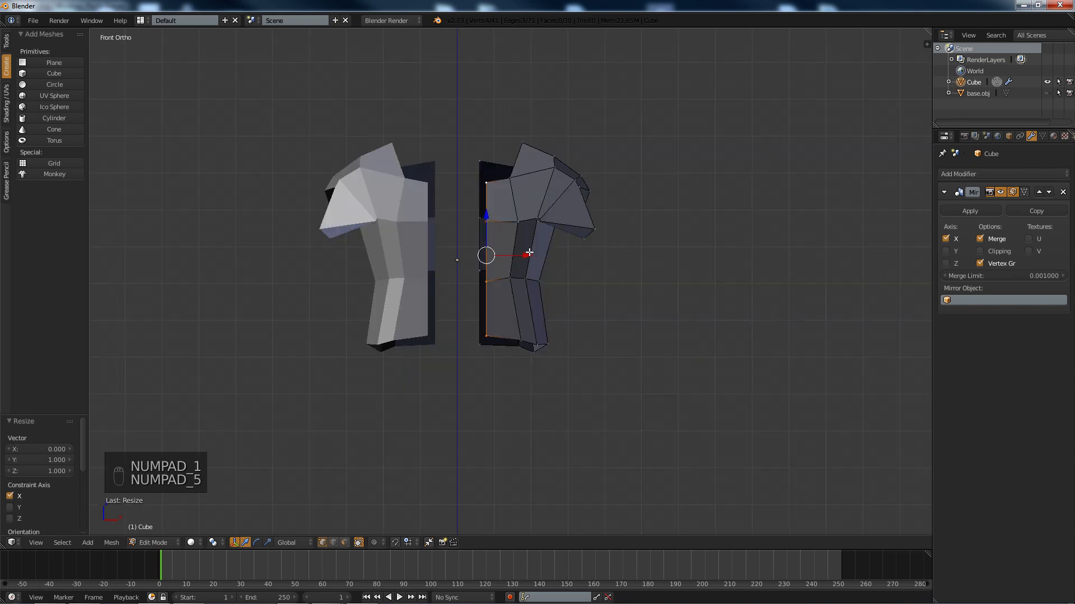
key("a")
key("a")
key("a")
scroll(529, 252, "up", 3)
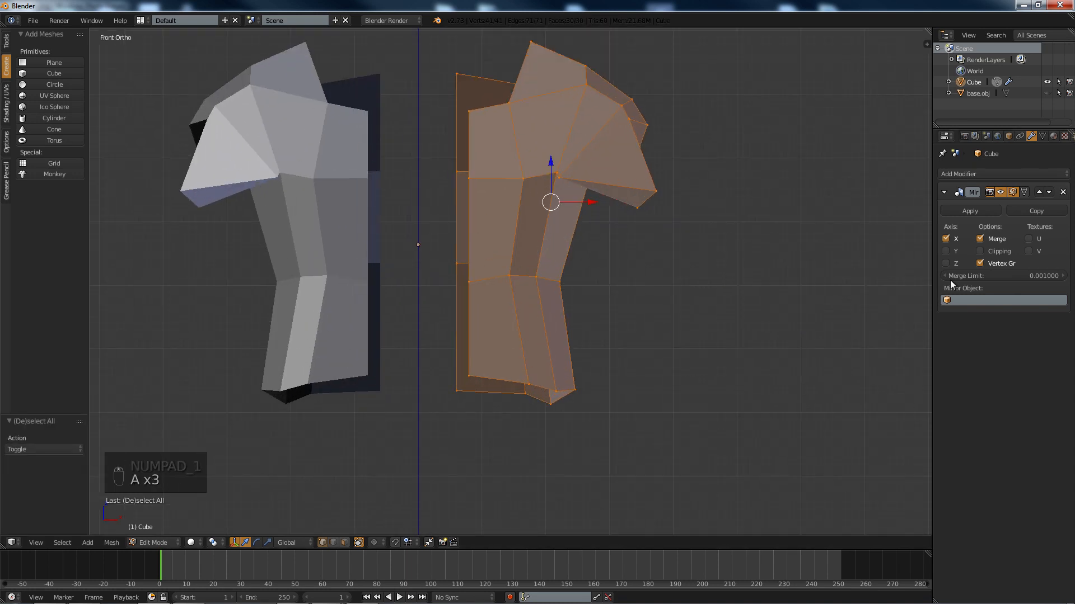
left_click(985, 250)
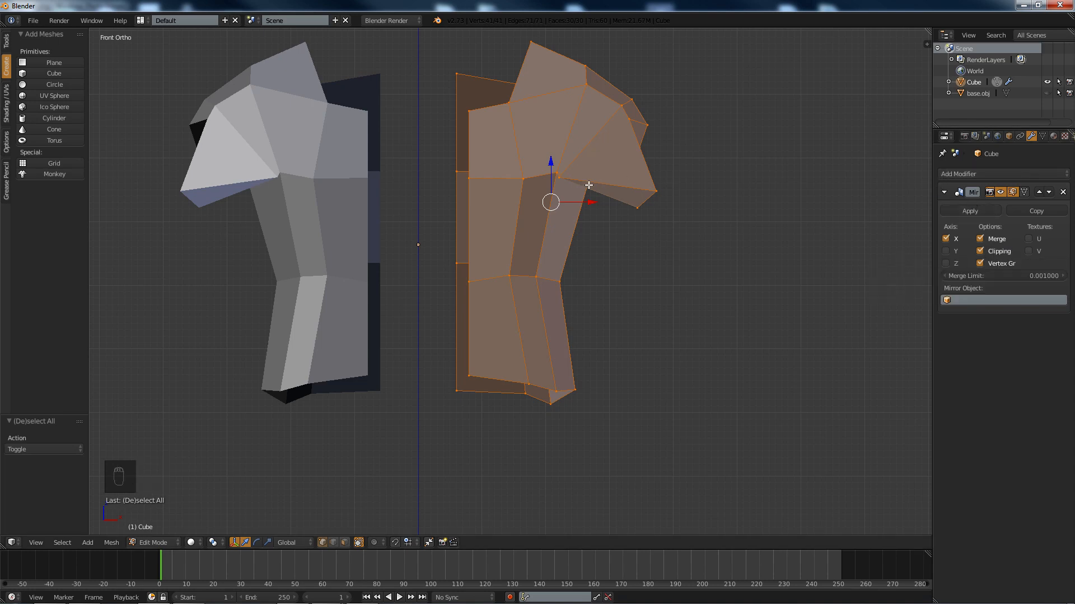
left_click_drag(593, 204, 553, 209)
left_click(552, 208)
key("a")
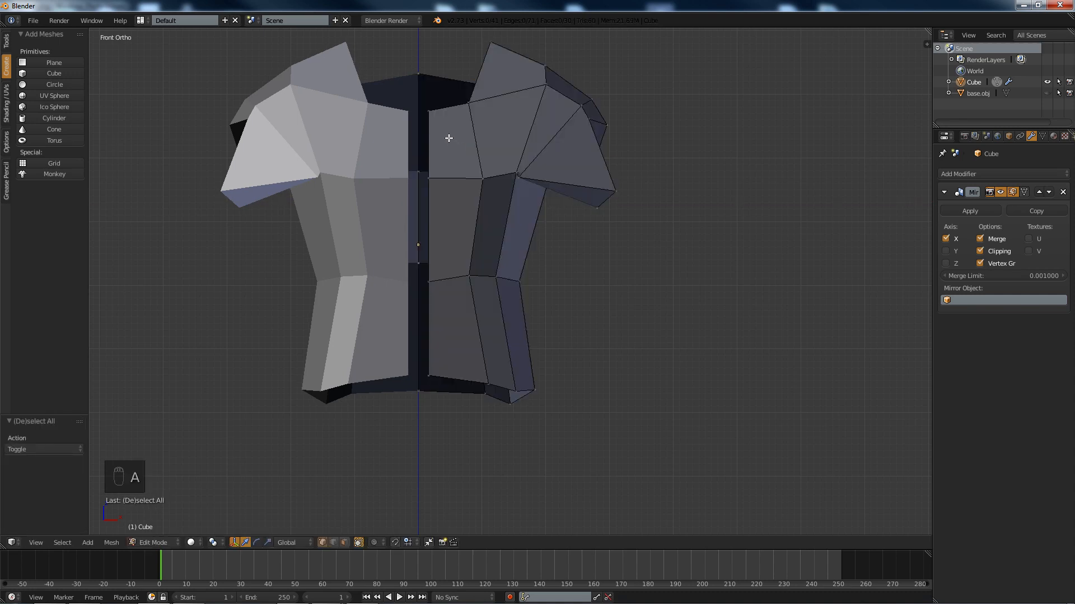
Move the front centre edge loop about -0.19 along X onto the mirror plane to close the front gap.
key("space")
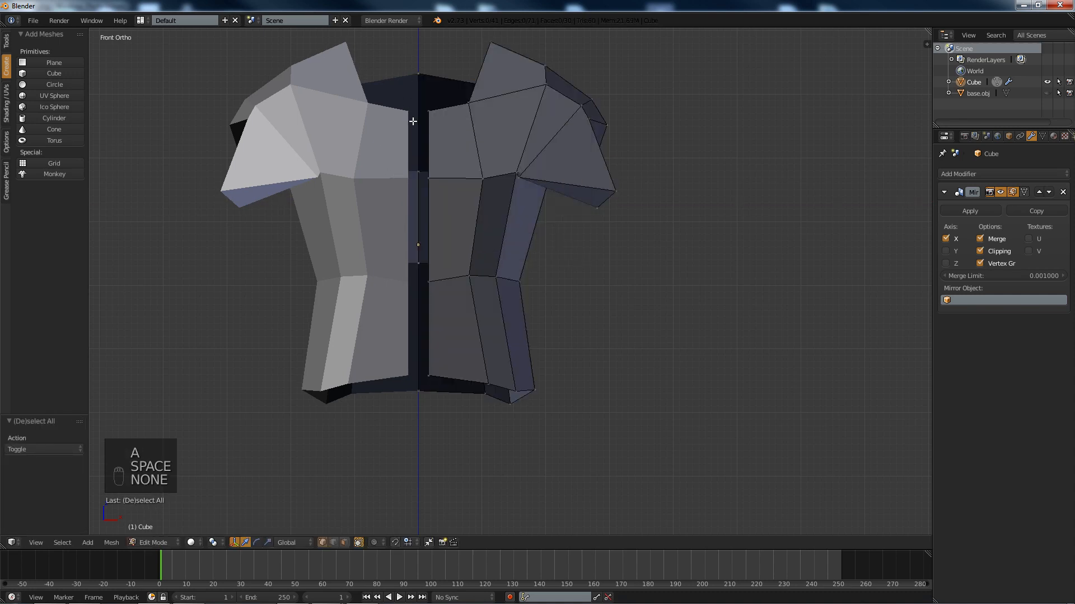
left_click(432, 110, "alt")
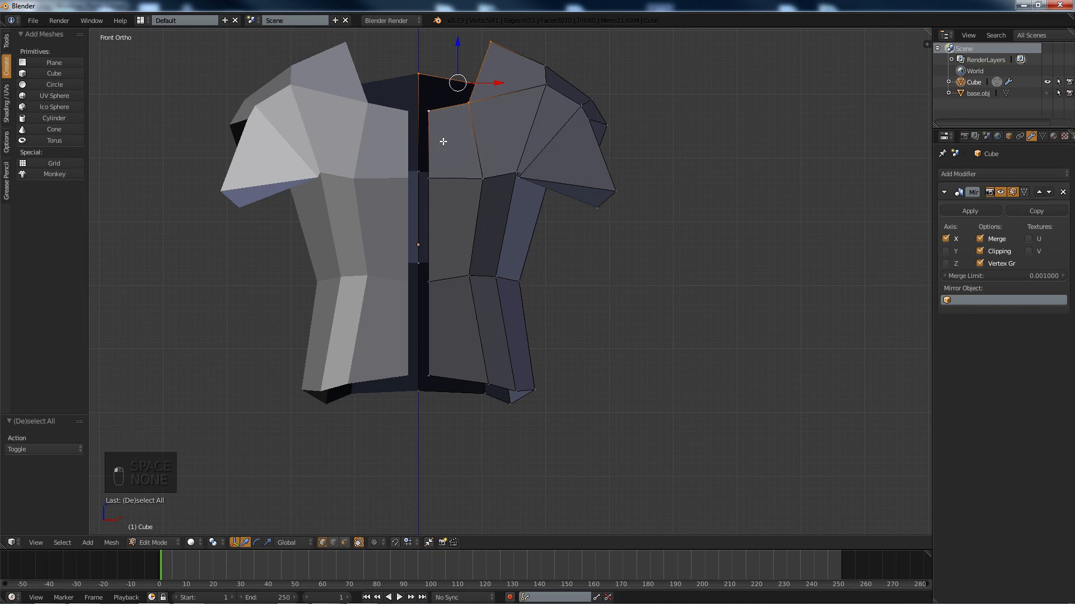
left_click(436, 174, "alt")
left_click(436, 225, "alt")
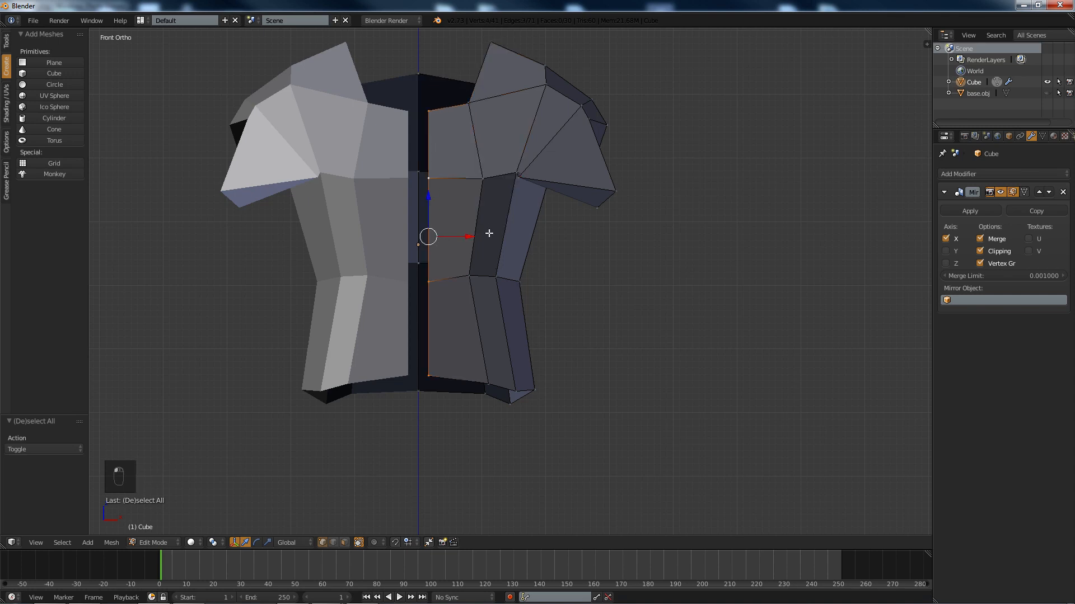
left_click_drag(469, 236, 456, 235)
middle_click_drag(455, 235, 305, 211)
key("KP_5")
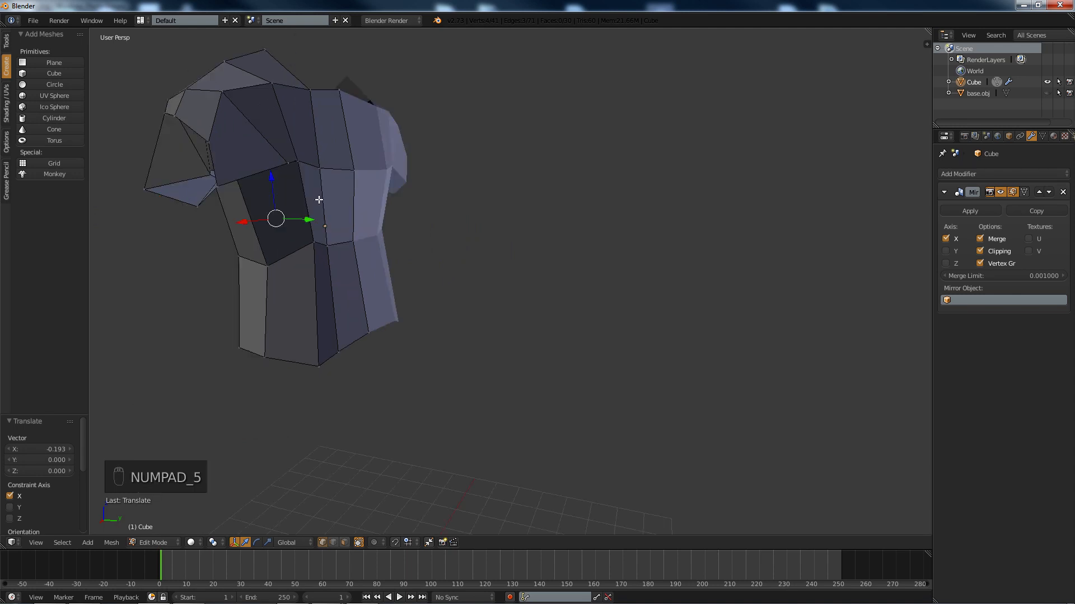
key("a")
key("a")
Flatten the bottom hem edge loop of the shirt by scaling it to 0 along Z.
middle_click_drag(302, 198, 398, 223)
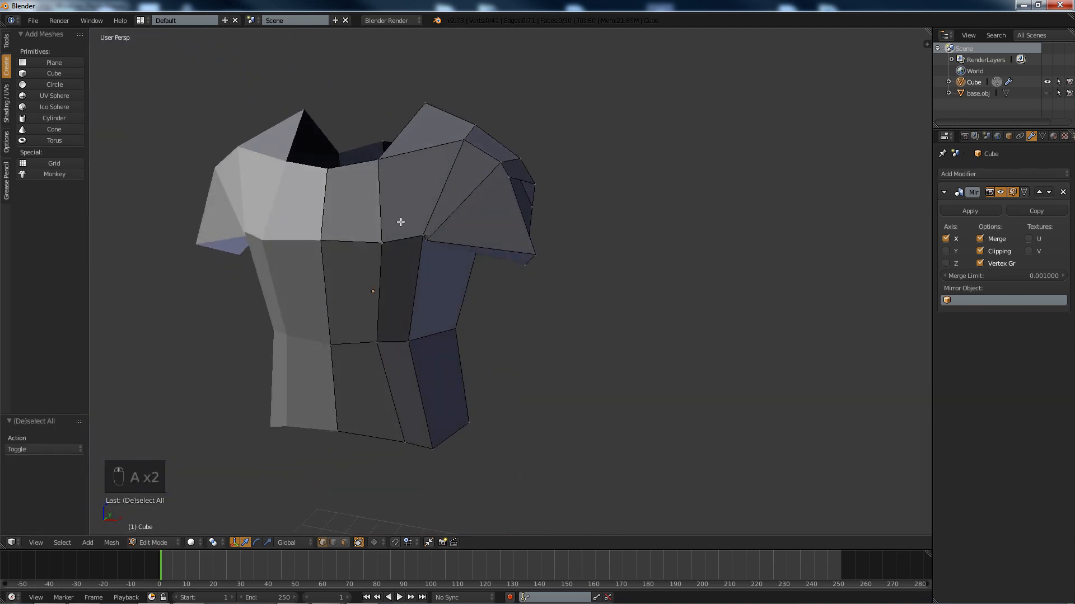
middle_click_drag(403, 324, 356, 366)
right_click(354, 437, "alt")
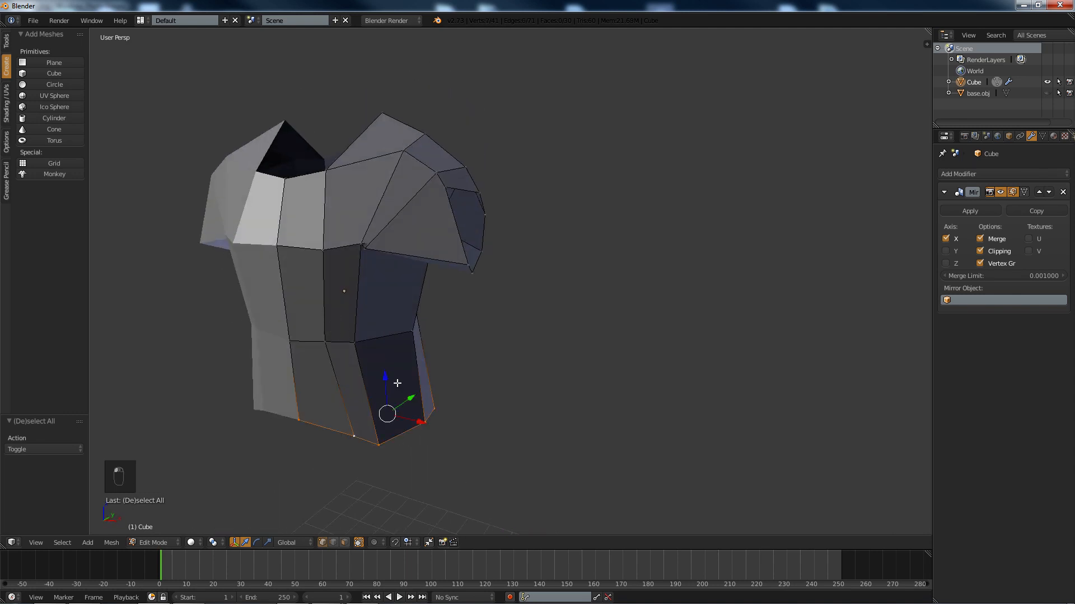
key("s")
key("z")
key("0")
key("Return")
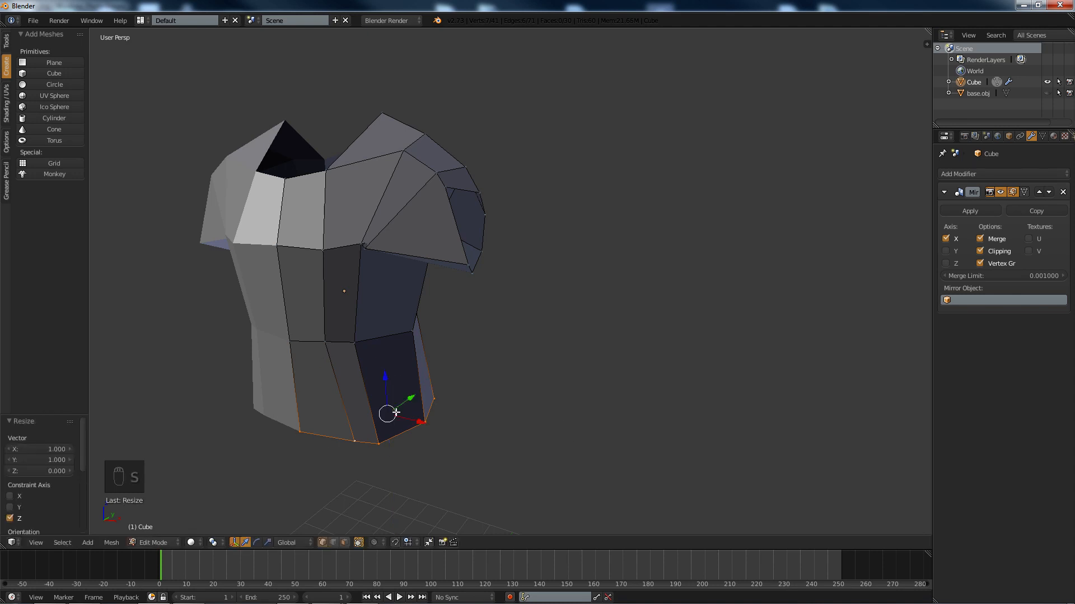
Flatten the edge loop around the sleeve opening by scaling it to 0 along X.
key("a")
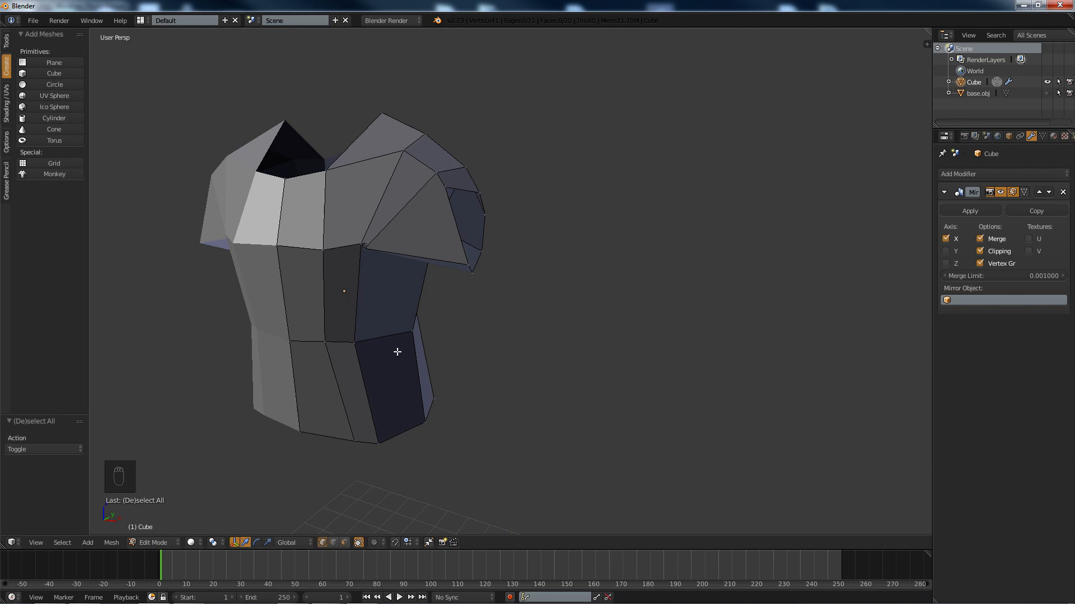
middle_click_drag(434, 430, 480, 352)
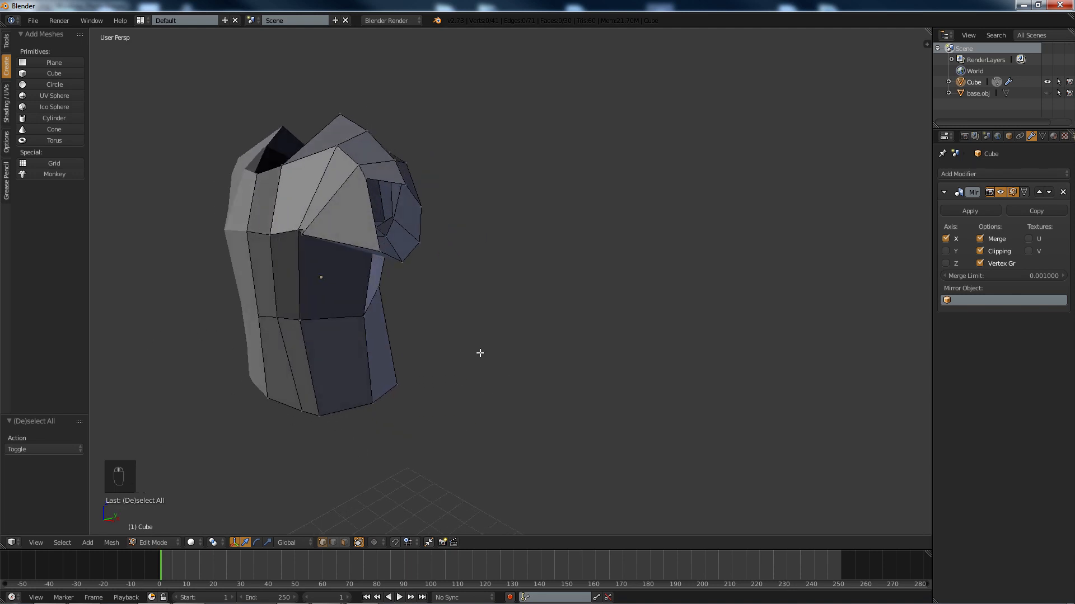
middle_click_drag(340, 268, 440, 298)
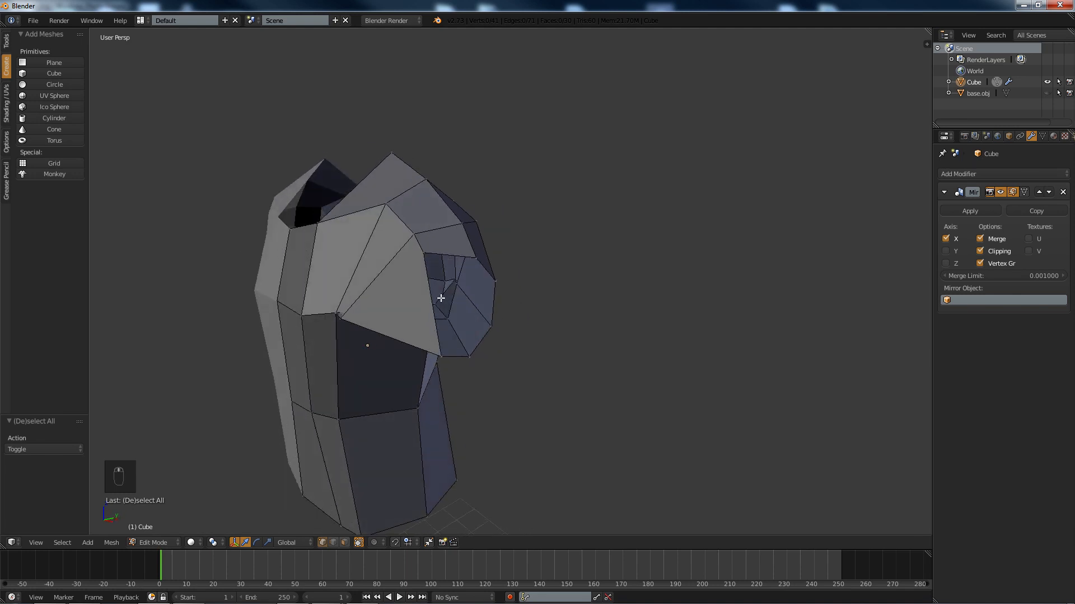
right_click(425, 257, "alt")
key("s")
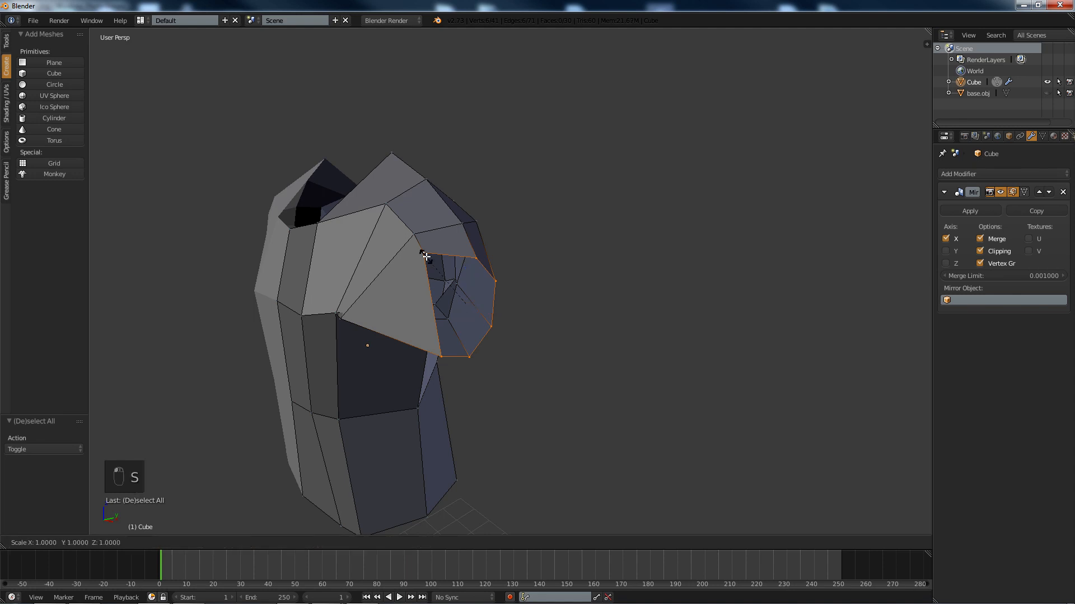
key("x")
key("0")
key("Return")
Rotate the sleeve opening's edge loop 30° about the Y axis in the front orthographic view.
key("KP_1")
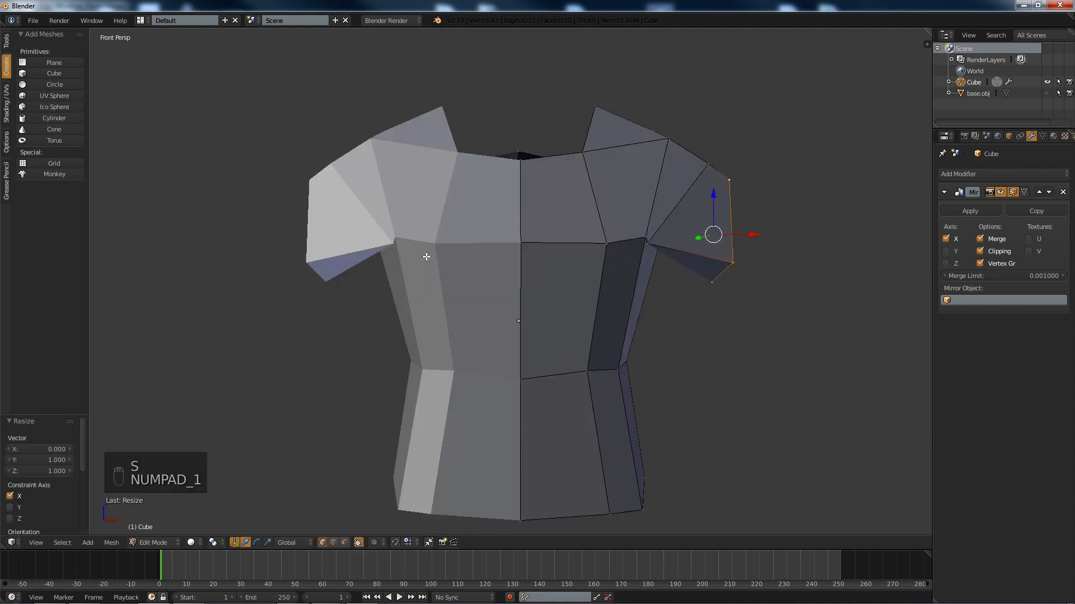
key("KP_5")
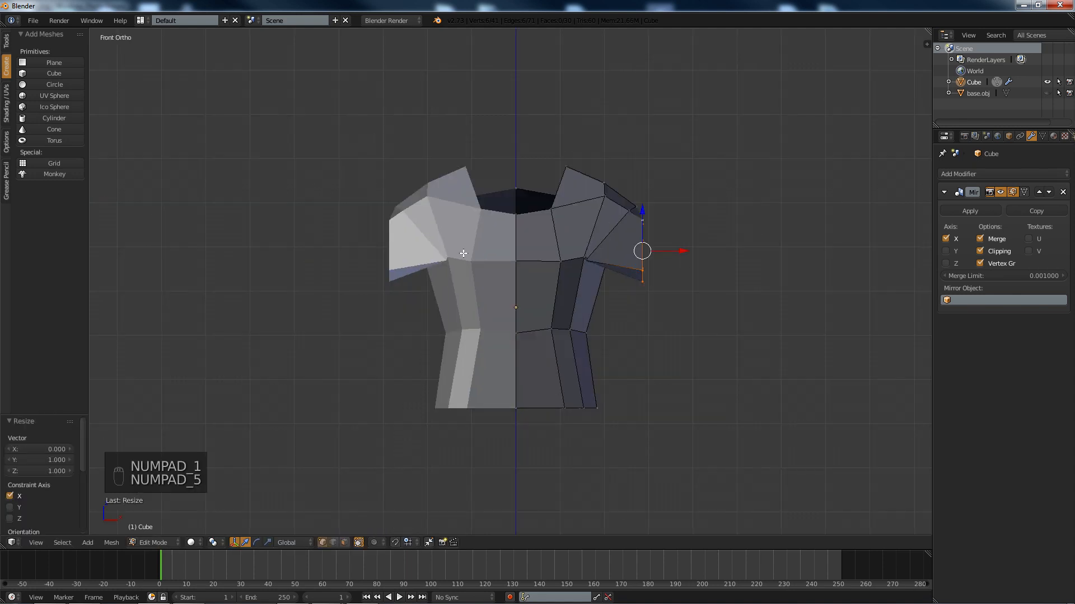
key("r")
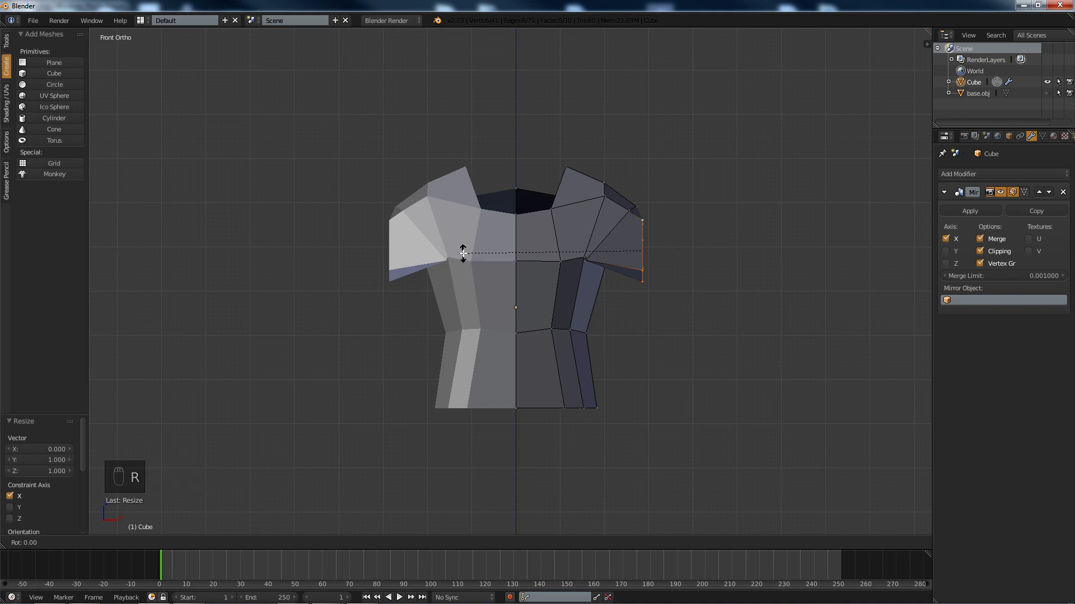
type("0")
key("Return")
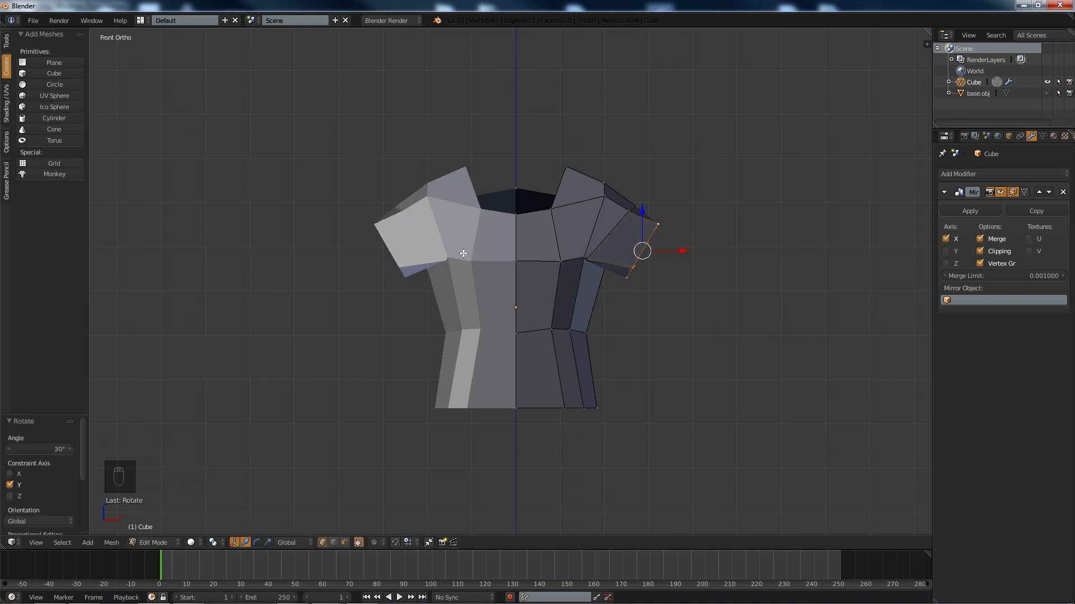
key("KP_5")
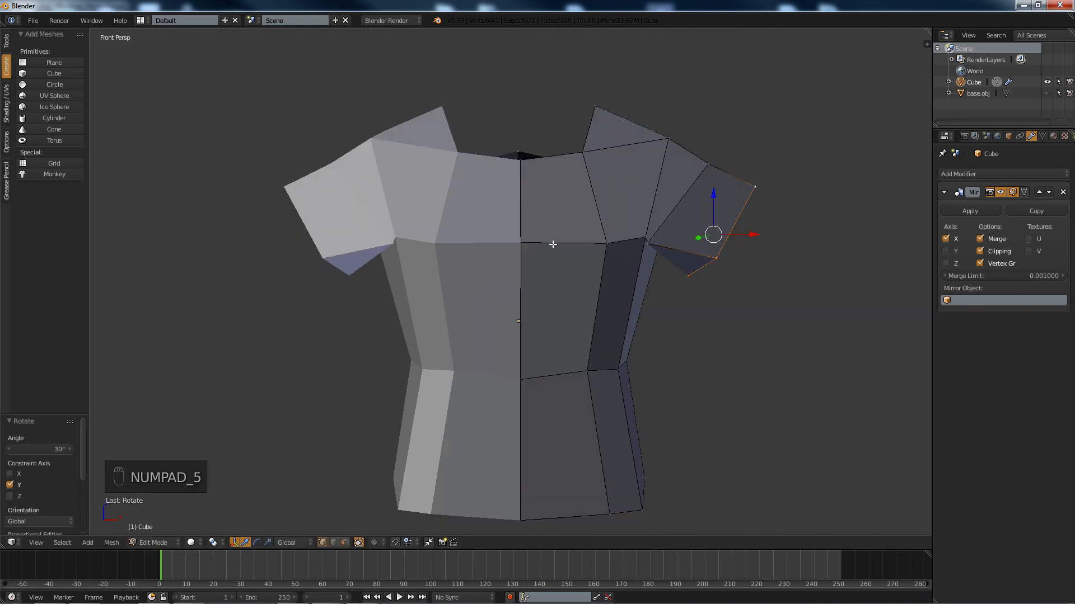
Move the front and back underarm vertices of the sleeve together about 0.04 along X.
middle_click_drag(553, 244, 533, 300)
scroll(532, 273, "up", 2)
right_click(561, 264)
scroll(533, 300, "up", 2)
middle_click_drag(582, 336, 479, 327)
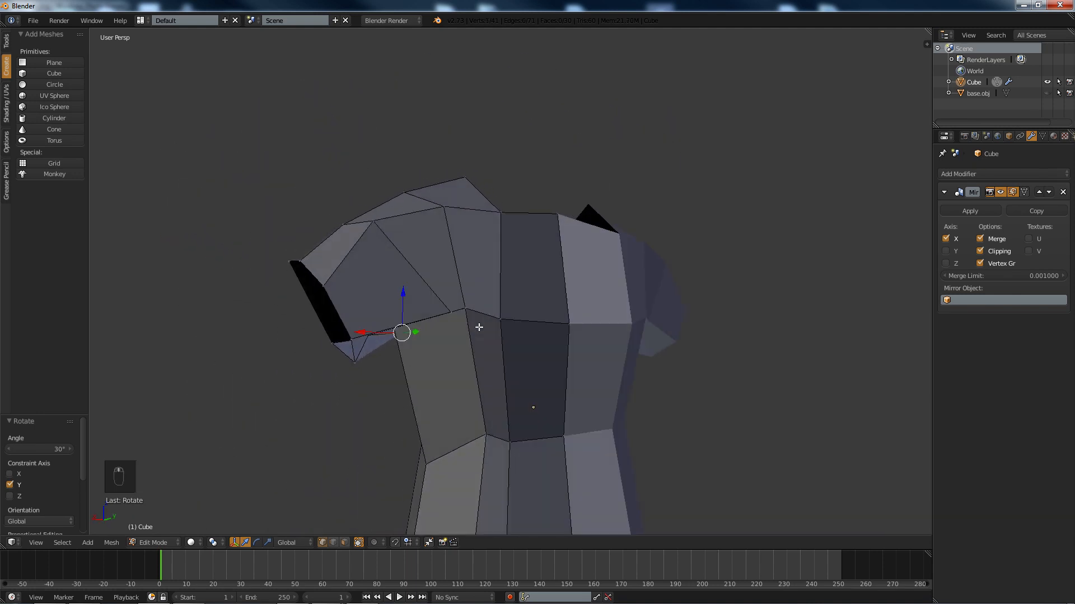
scroll(475, 314, "up", 5)
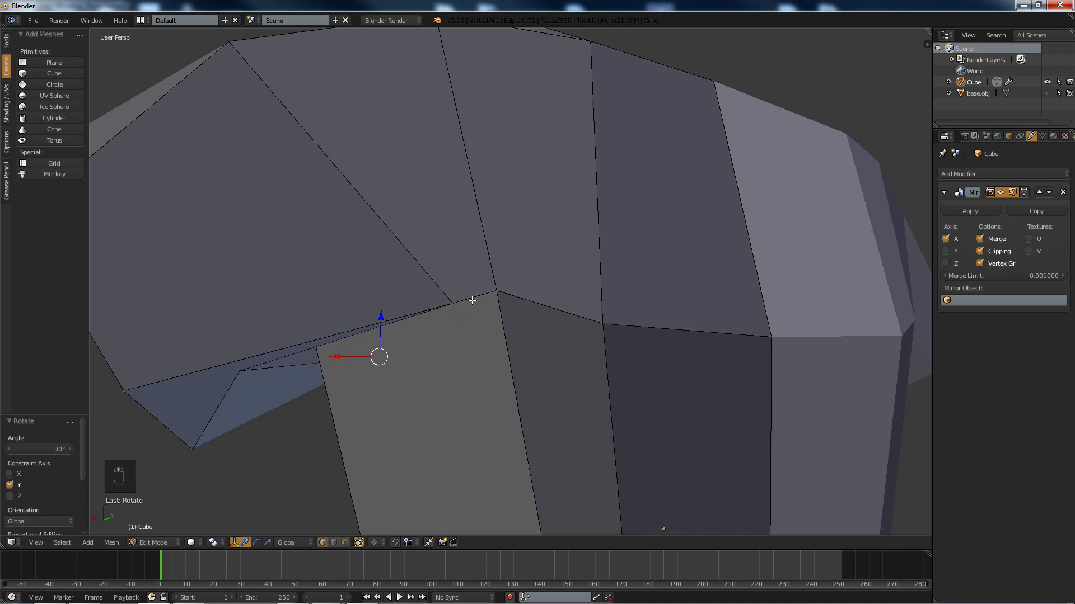
right_click(451, 303, "shift")
scroll(451, 304, "down", 3)
middle_click_drag(365, 310, 507, 288)
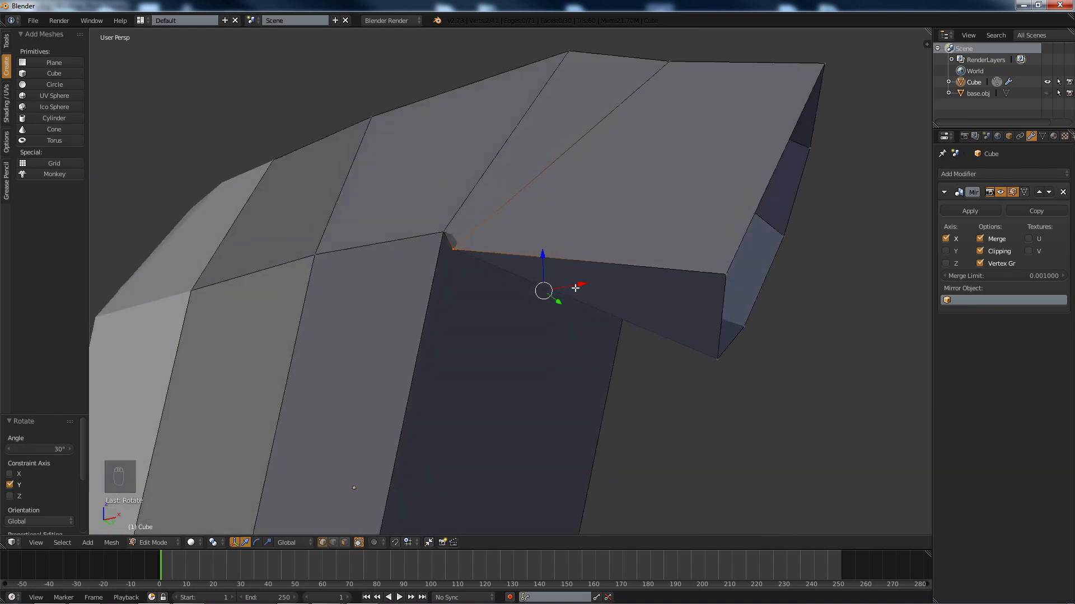
left_click_drag(575, 288, 606, 253)
middle_click_drag(606, 253, 688, 285)
Move the middle vertices beneath the armpit about -0.28 along X toward the torso.
right_click(659, 280)
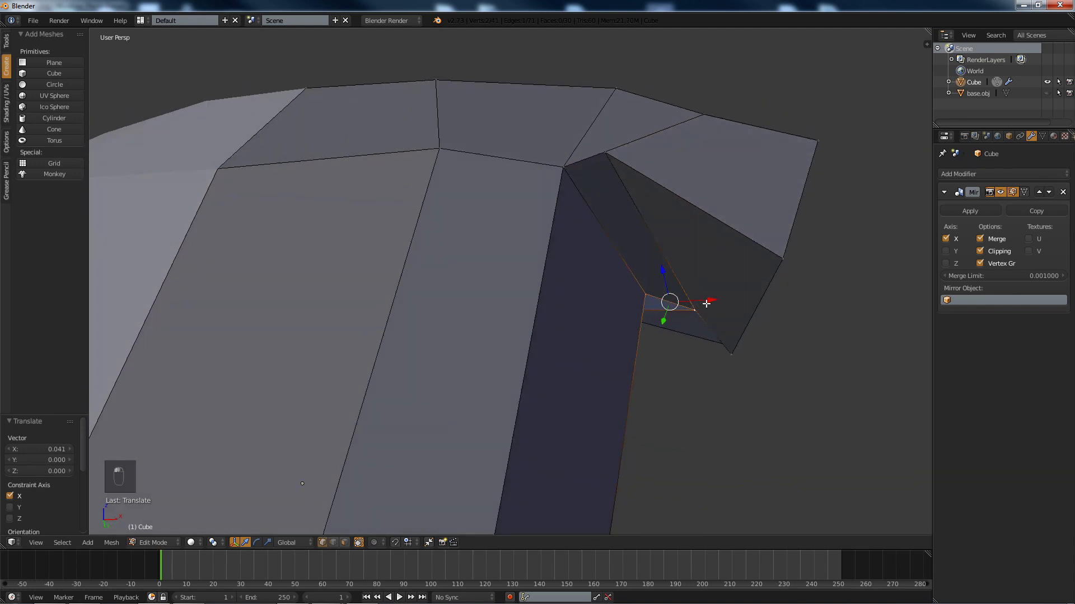
key("g")
key("x")
left_click(662, 295)
Lower the upper front corner vertex of the sleeve opening about 0.21 along Z.
middle_click_drag(662, 295, 527, 304)
scroll(528, 304, "down", 5)
middle_click_drag(446, 285, 493, 324)
right_click(493, 252)
key("g")
key("z")
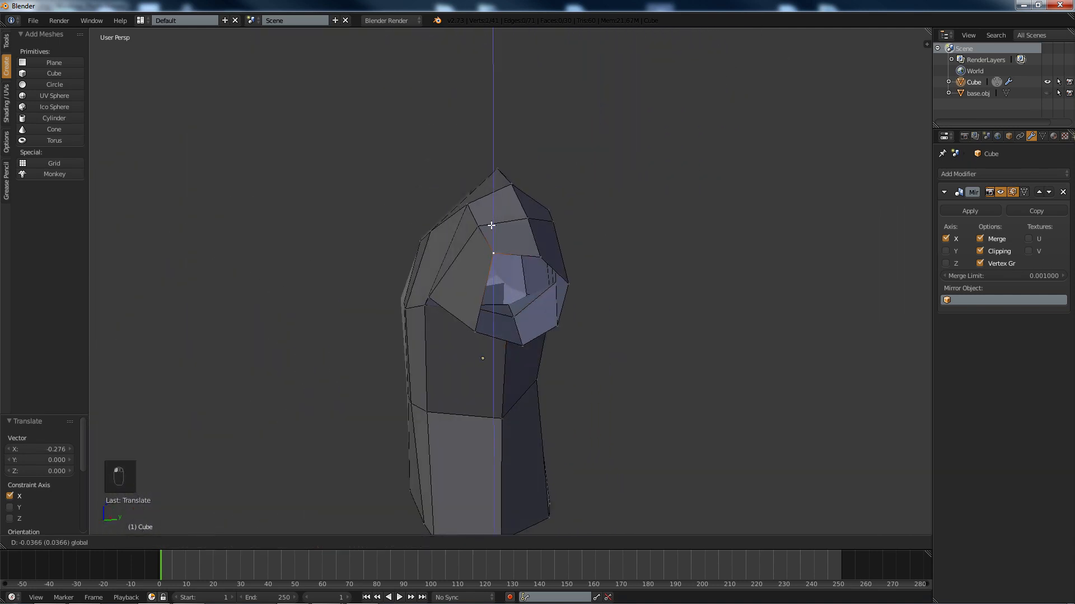
left_click(488, 235)
Try the Smooth operation on the sleeve opening's edge loop, and undo it.
middle_click_drag(488, 235, 468, 236)
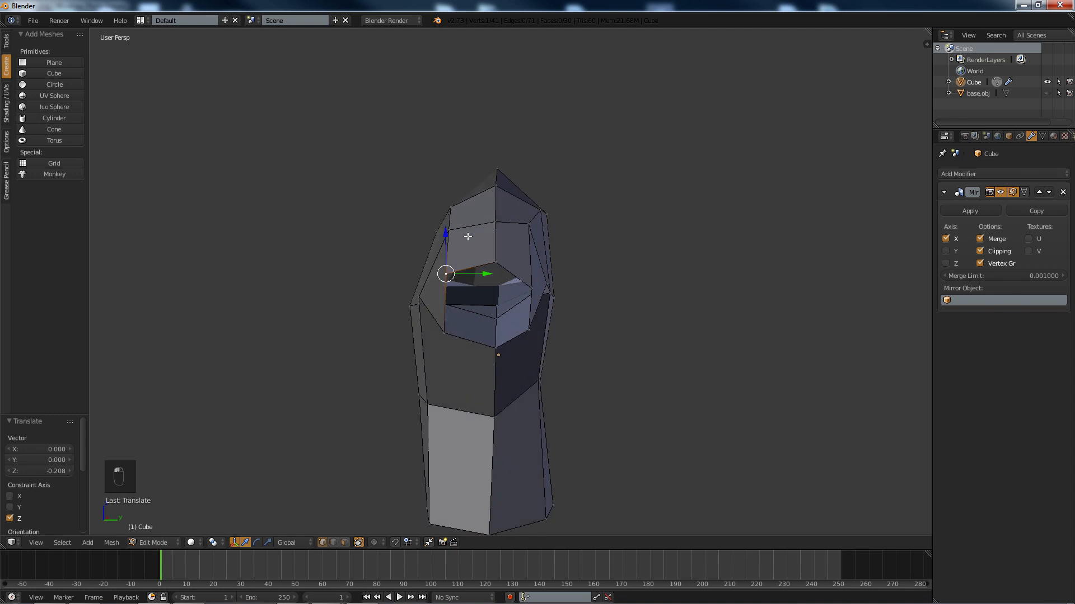
right_click(510, 268, "alt")
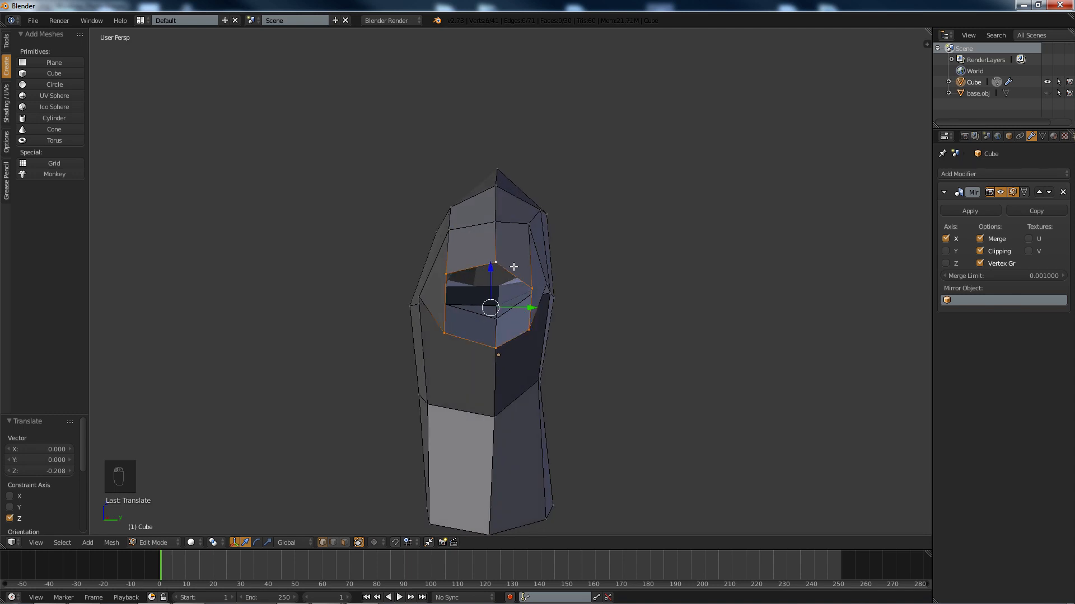
key("w")
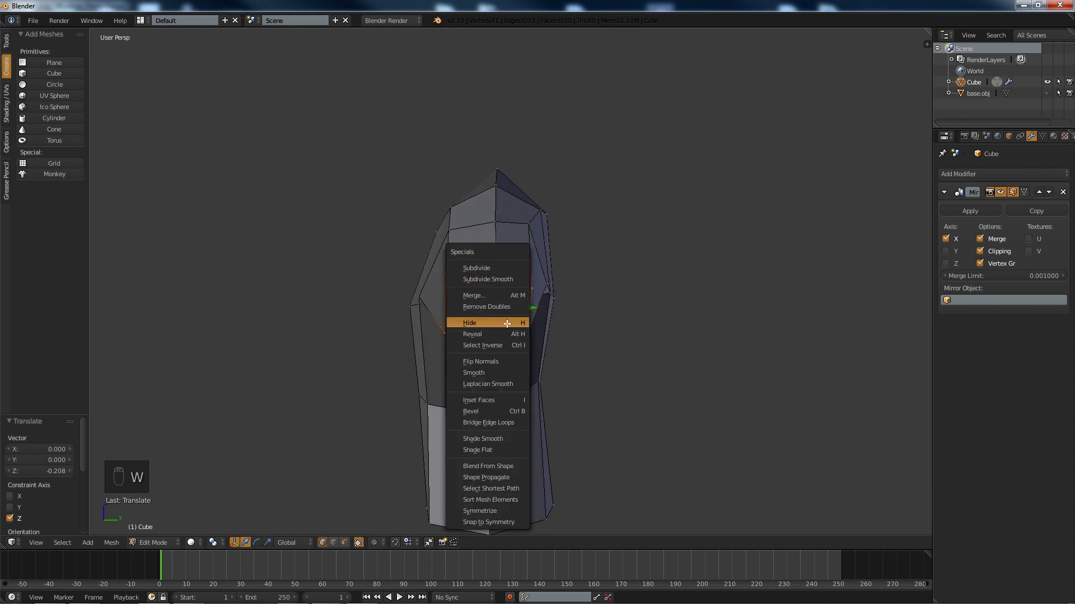
left_click(504, 373)
middle_click_drag(504, 372, 597, 298)
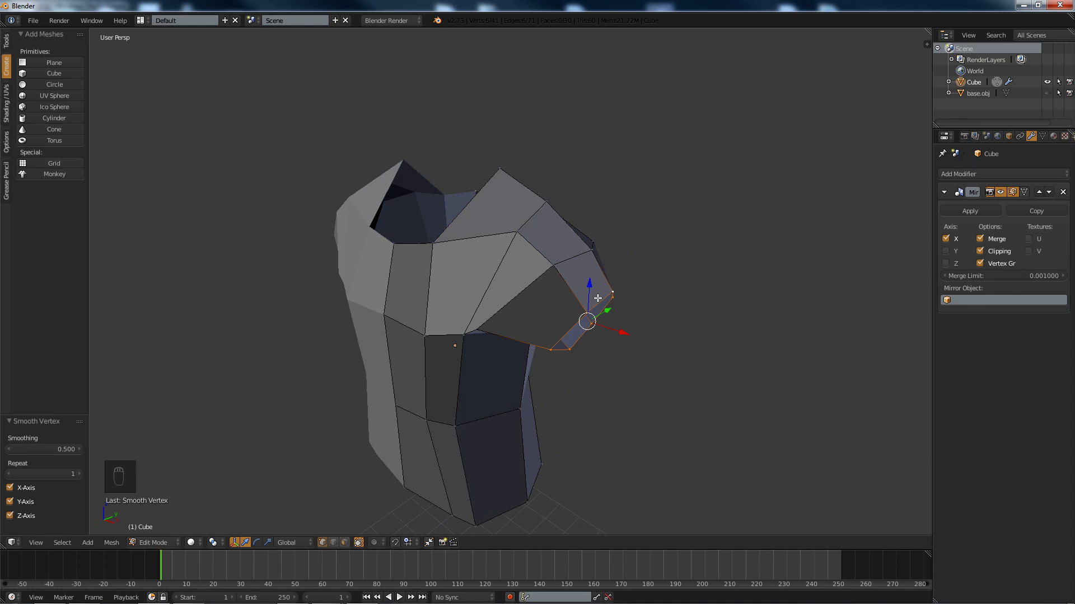
key("ctrl+z")
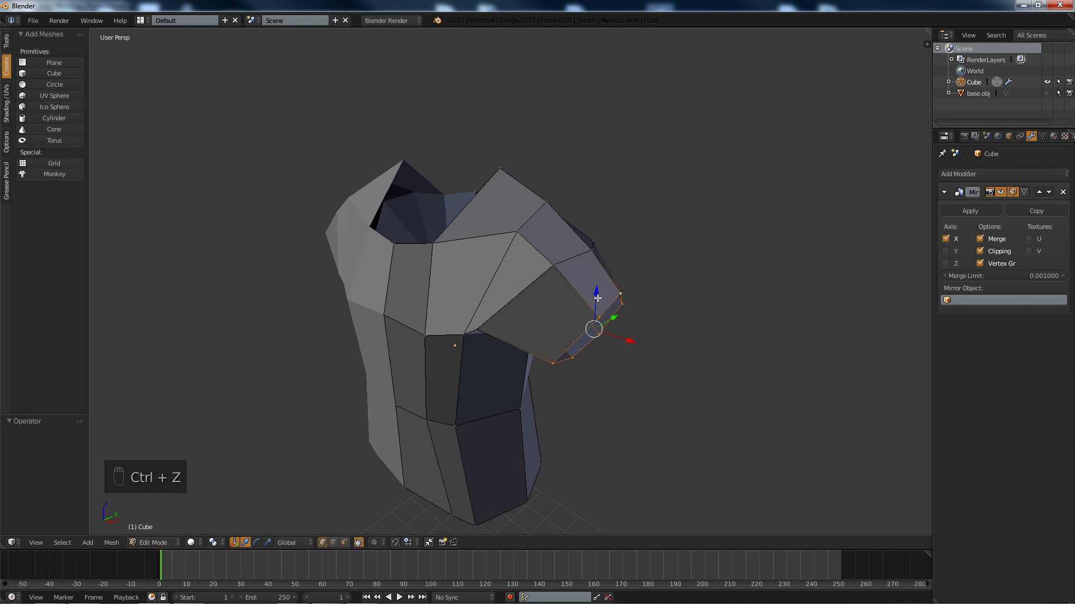
Try smoothing the sleeve opening's edge loop again and scaling it to about 0.85, and undo both changes.
key("w")
left_click(598, 299)
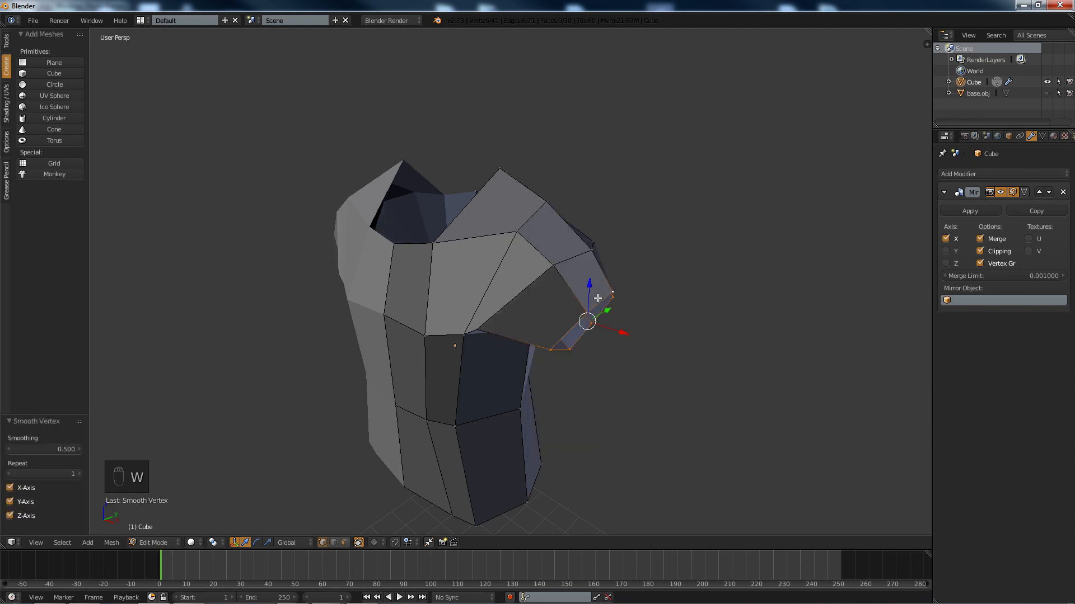
key("KP_1")
key("KP_5")
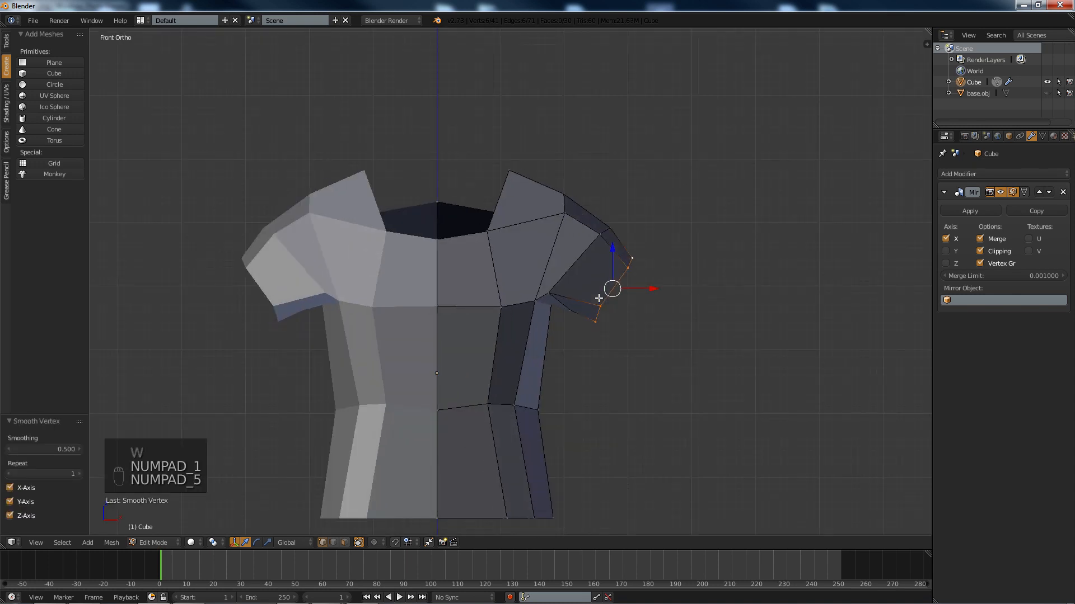
key("s")
left_click(601, 297)
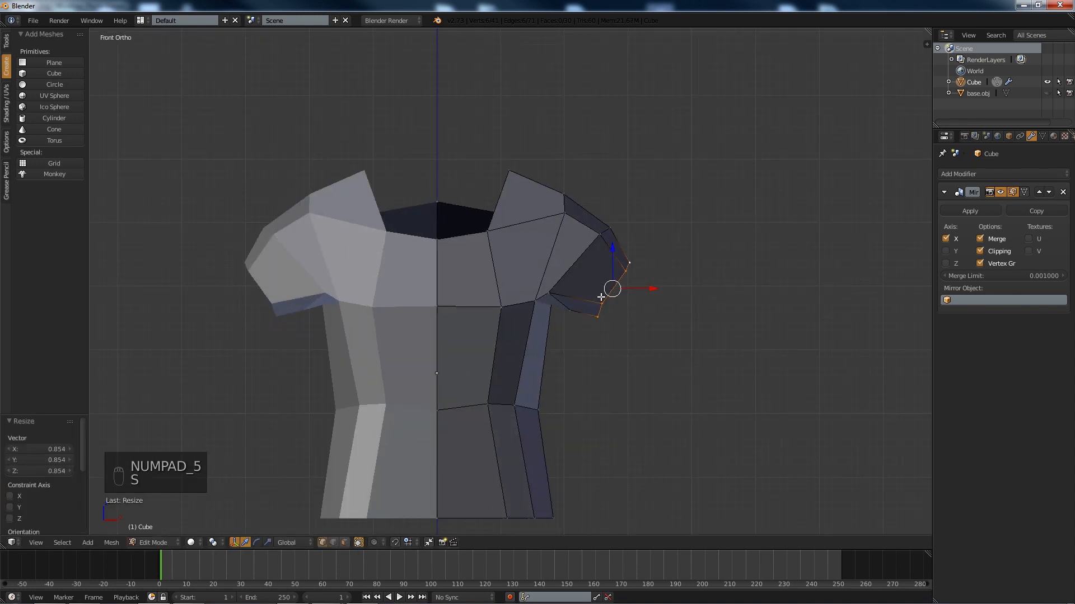
key("ctrl+z")
key("ctrl+z")
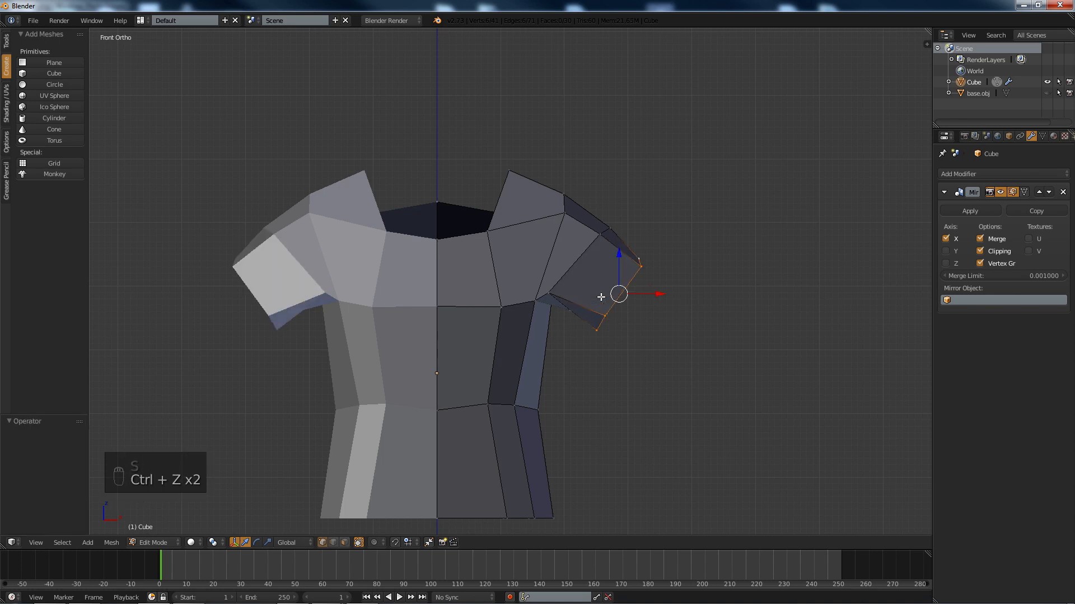
Lower the two upper front vertices of the sleeve, mid-sleeve and at the opening, about 0.17 along Z.
middle_click_drag(551, 298, 486, 302)
key("KP_5")
key("a")
key("a")
scroll(445, 316, "up", 3)
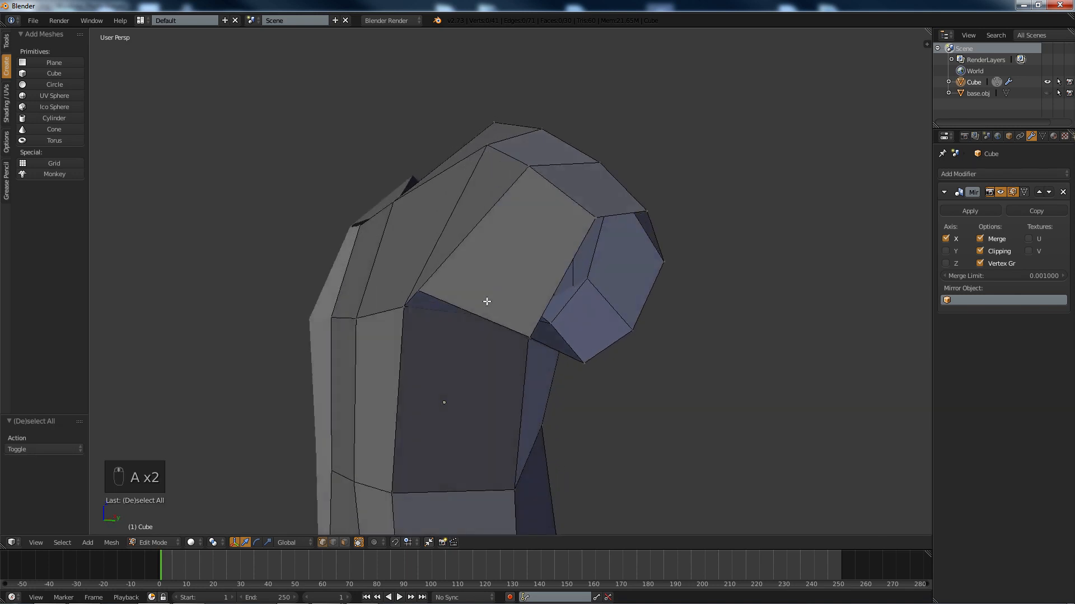
right_click(525, 166)
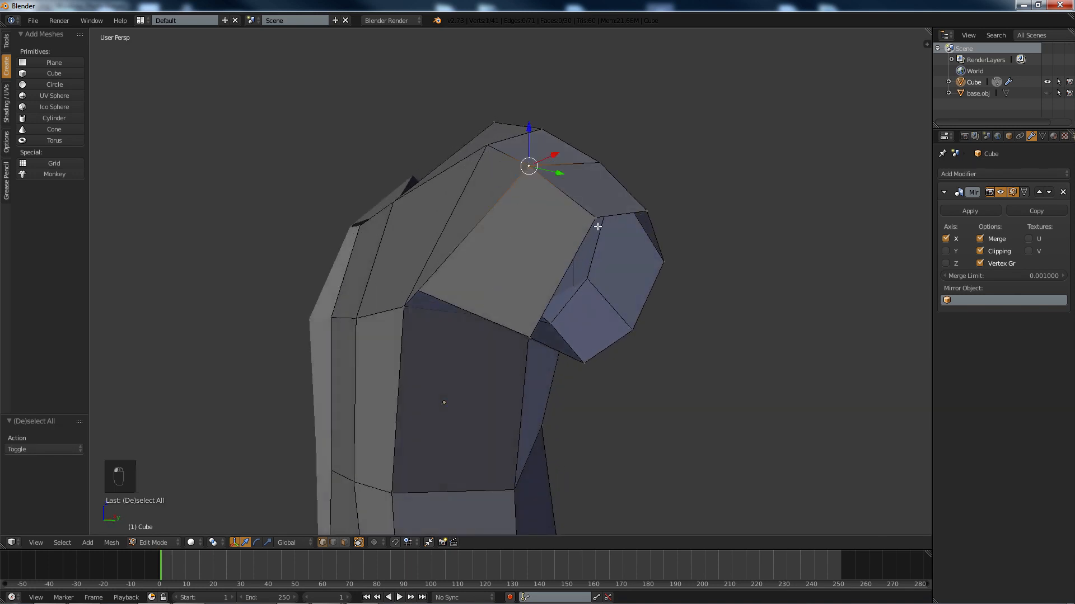
right_click(589, 222, "shift")
middle_click_drag(590, 221, 530, 230)
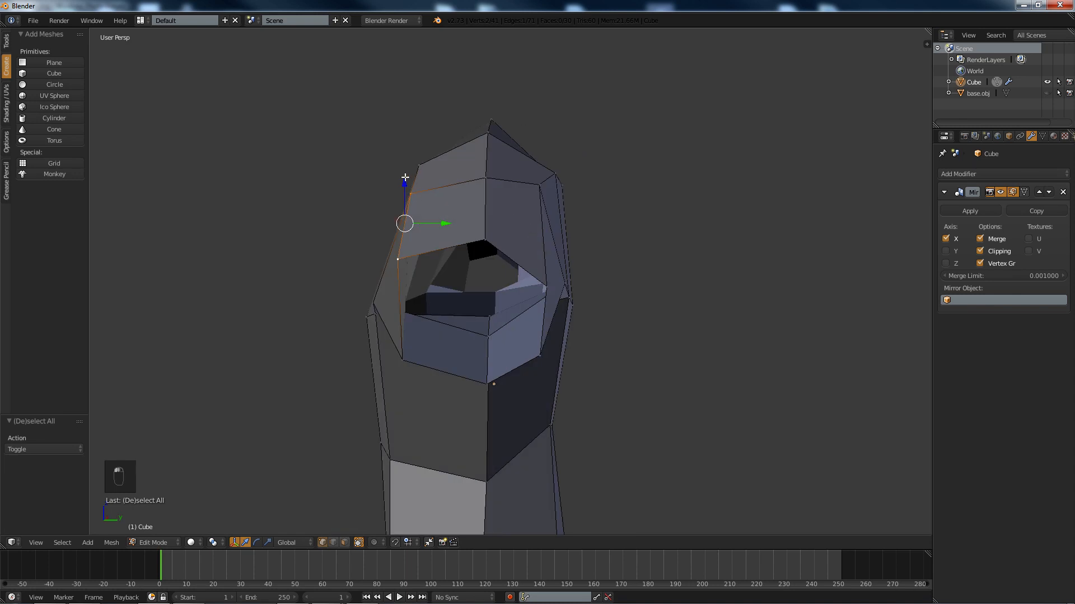
left_click_drag(405, 177, 395, 201)
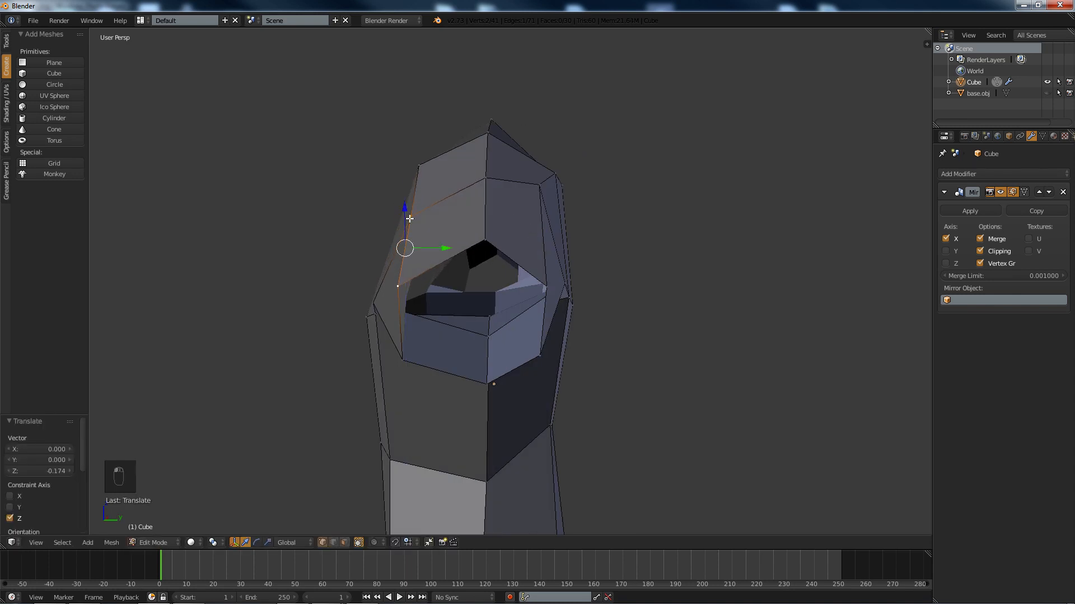
Try to lower the mid-sleeve vertex on the back of the sleeve about 0.21 along Z, and undo it.
middle_click_drag(395, 202, 334, 212)
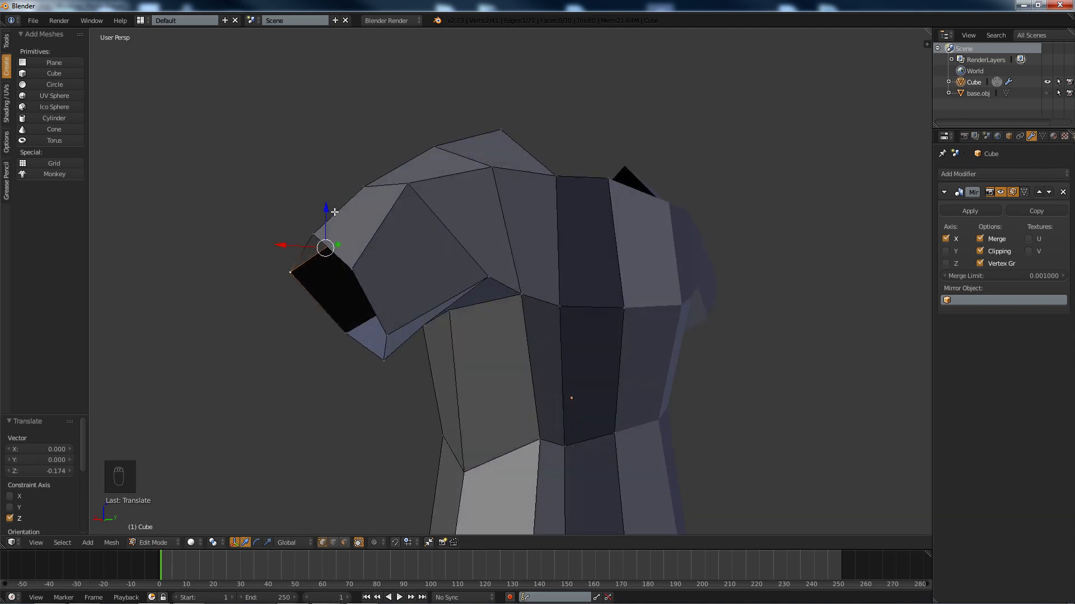
right_click(416, 182)
key("g")
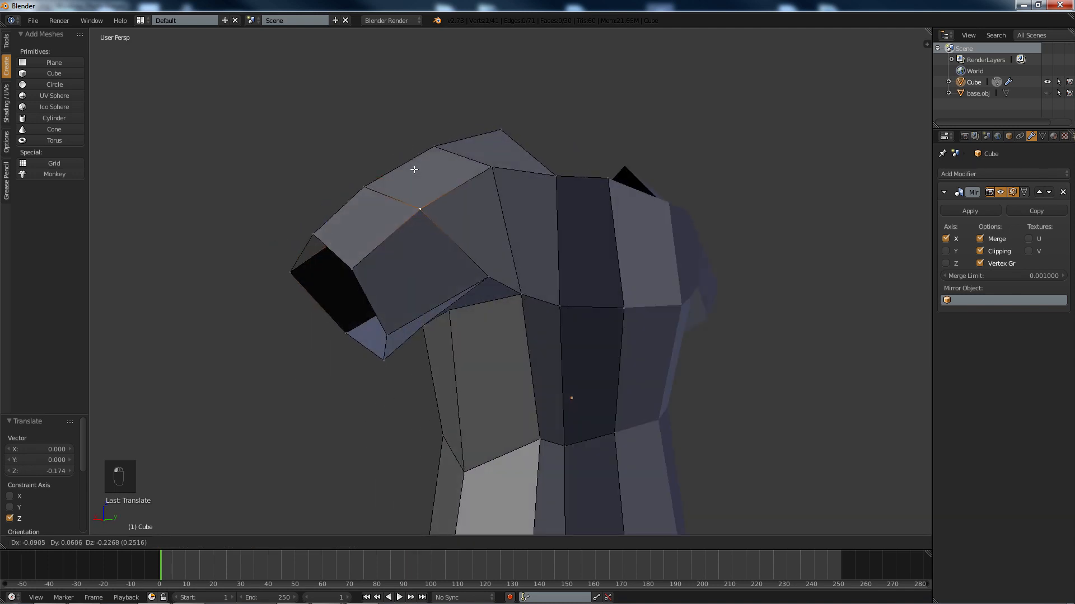
key("z")
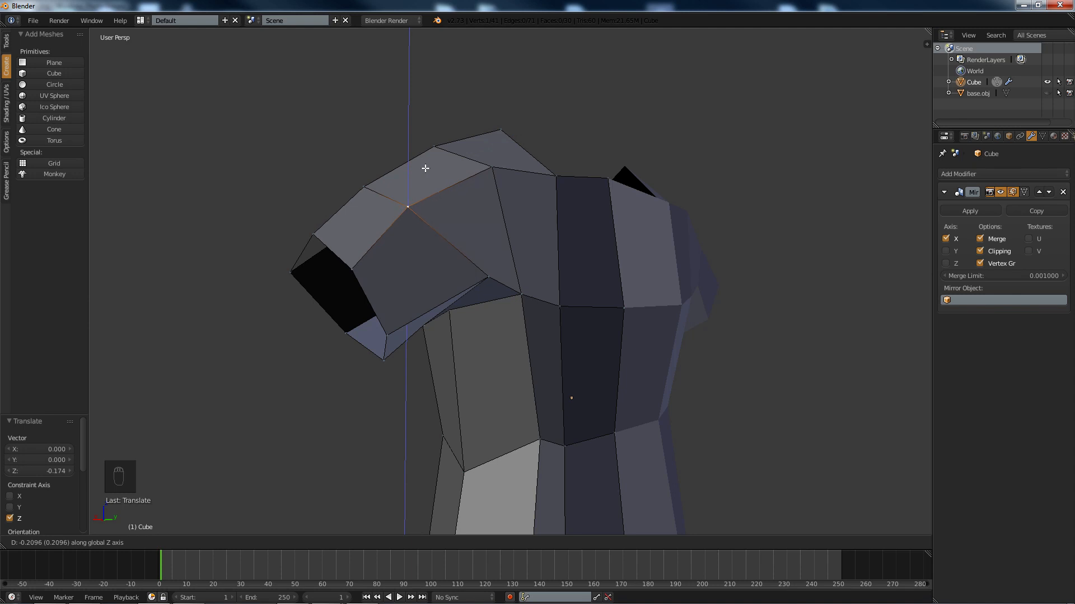
left_click(425, 168)
key("ctrl+z")
Lower the mid-sleeve back vertex along Z, and move the back underarm vertex about 0.2 outward along X.
left_click_drag(409, 149, 408, 178)
middle_click_drag(409, 178, 448, 276)
left_click_drag(441, 282, 422, 294)
mouse_move(432, 264)
middle_mouse_down()
mouse_move(372, 213)
mouse_move(420, 263)
mouse_move(436, 240)
mouse_move(427, 254)
middle_mouse_up()
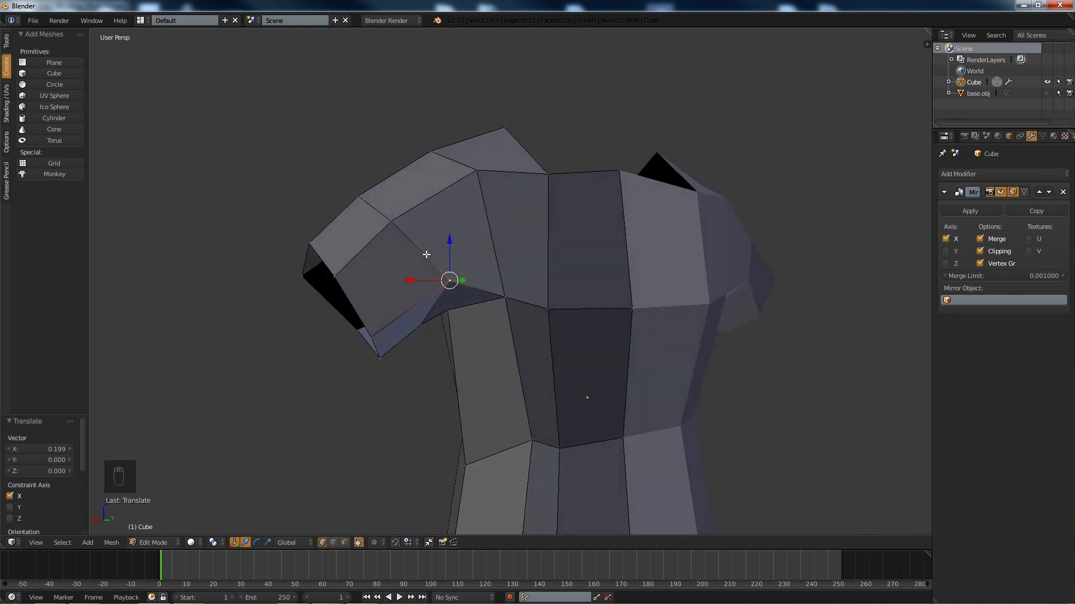
Raise the mid-sleeve vertex on the back of the sleeve about 0.07 along Z.
right_click(394, 220)
left_click_drag(351, 220, 408, 169)
scroll(586, 251, "down", 2)
middle_click_drag(489, 299, 443, 301)
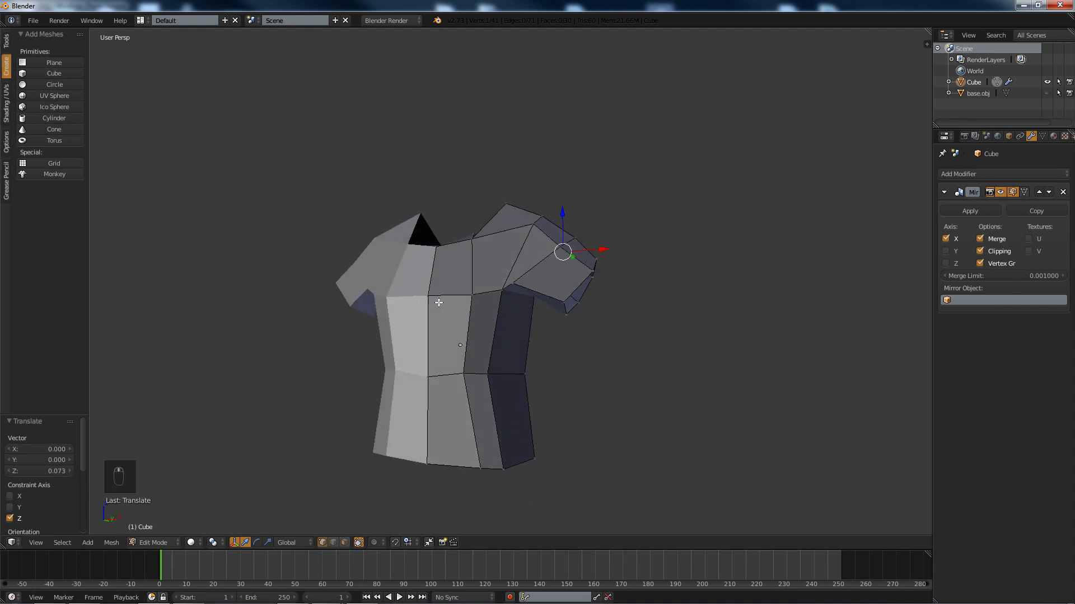
Select the side edge loop running from the sleeve underside down the torso and shift it slightly.
middle_click_drag(479, 456, 458, 248)
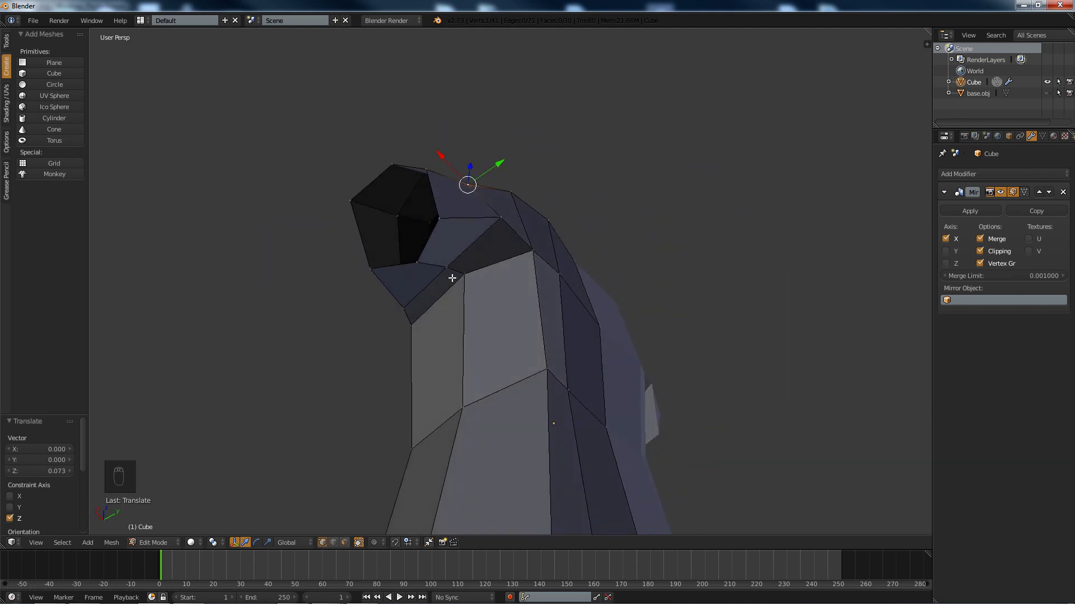
right_click(463, 287, "alt")
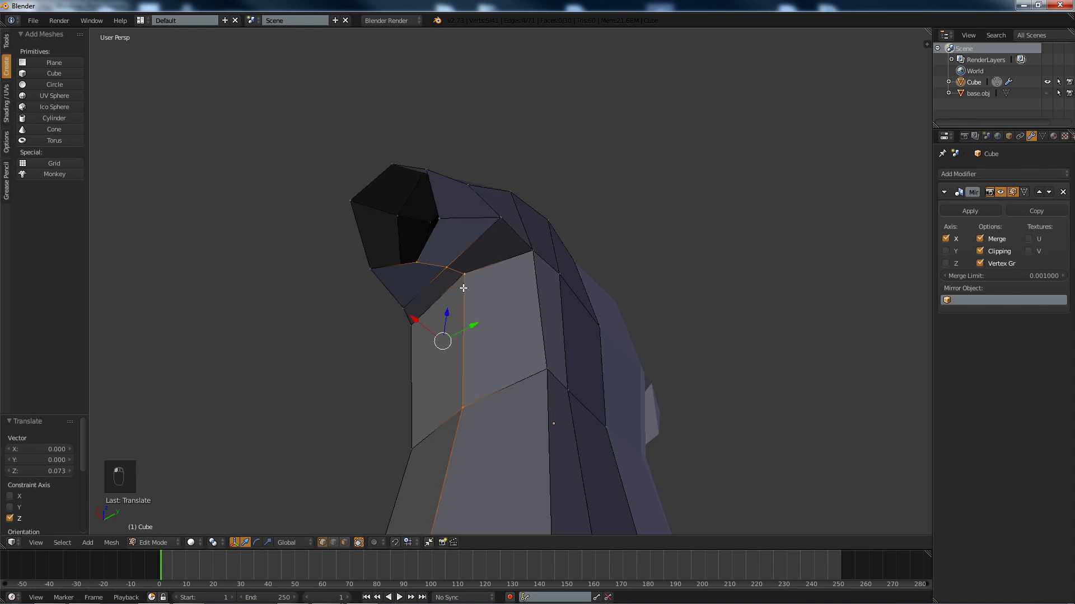
scroll(462, 287, "down", 3)
middle_click_drag(463, 287, 505, 328)
left_click_drag(509, 334, 497, 332)
Try to raise the front underarm vertex of the sleeve about 0.12 along Z and move it freely, and undo it.
middle_click_drag(497, 332, 649, 275)
right_click(579, 276)
left_click_drag(618, 261, 618, 247)
key("g")
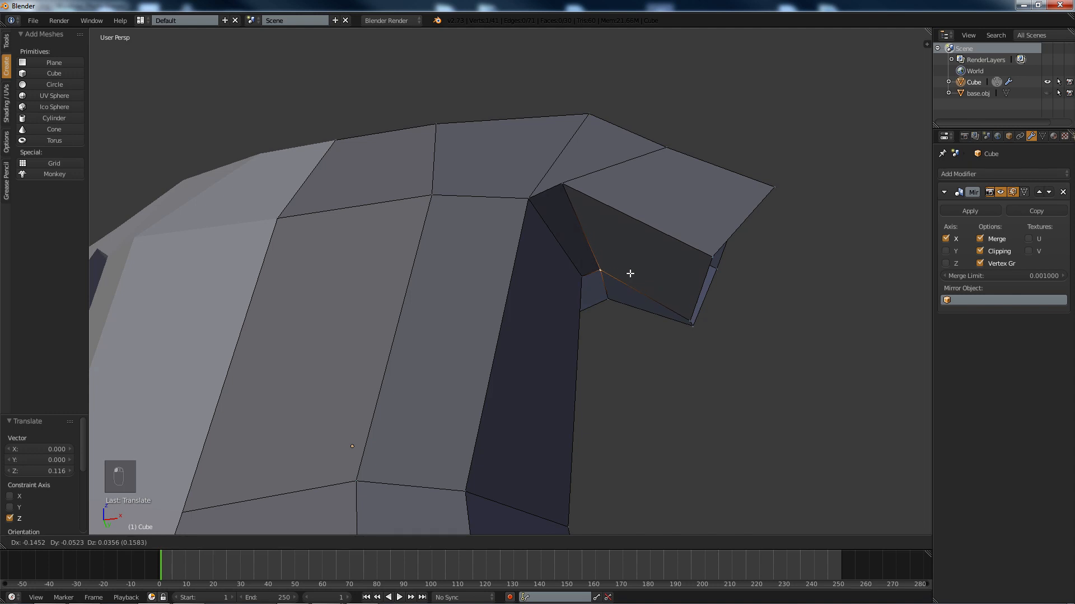
left_click(629, 274)
key("ctrl+z")
key("ctrl+z")
key("ctrl+z")
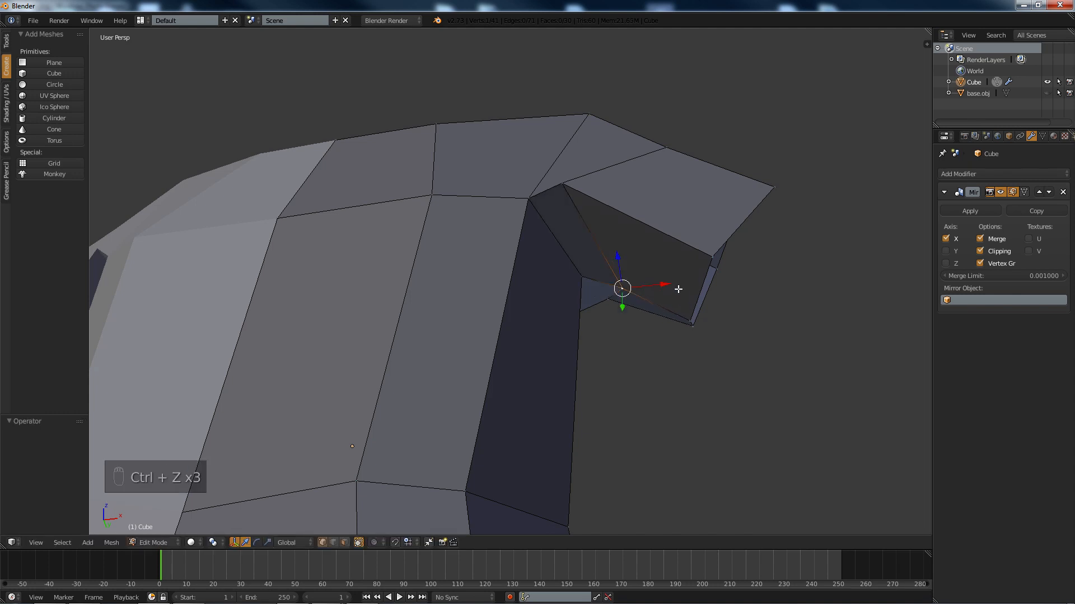
Move the front underarm vertex of the sleeve about 0.18 inward along X and raise it about 0.17 along Z.
key("g")
key("x")
left_click(647, 286)
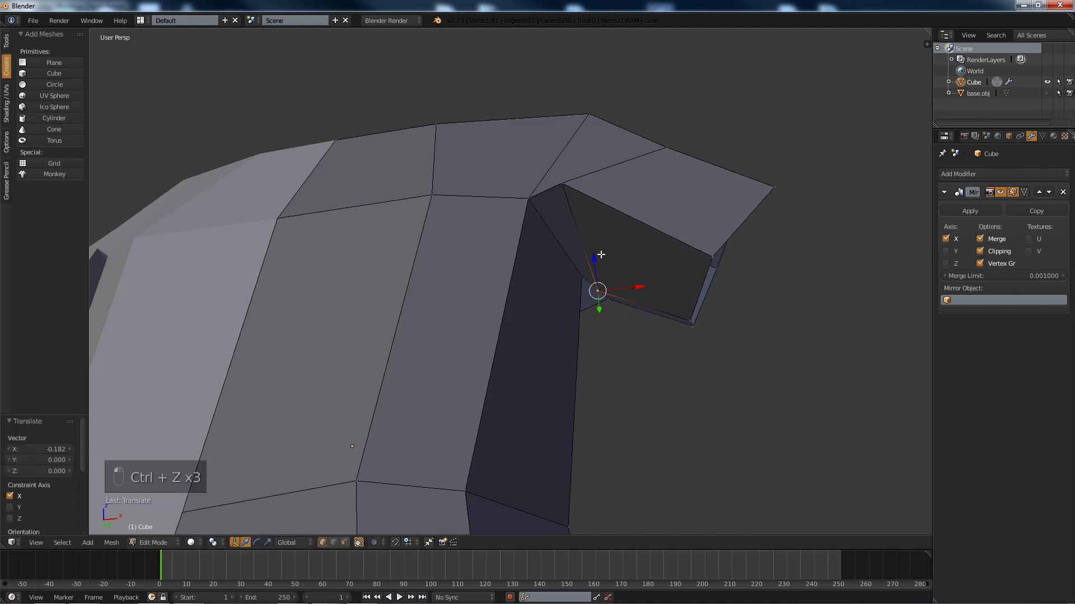
key("g")
key("z")
left_click(592, 239)
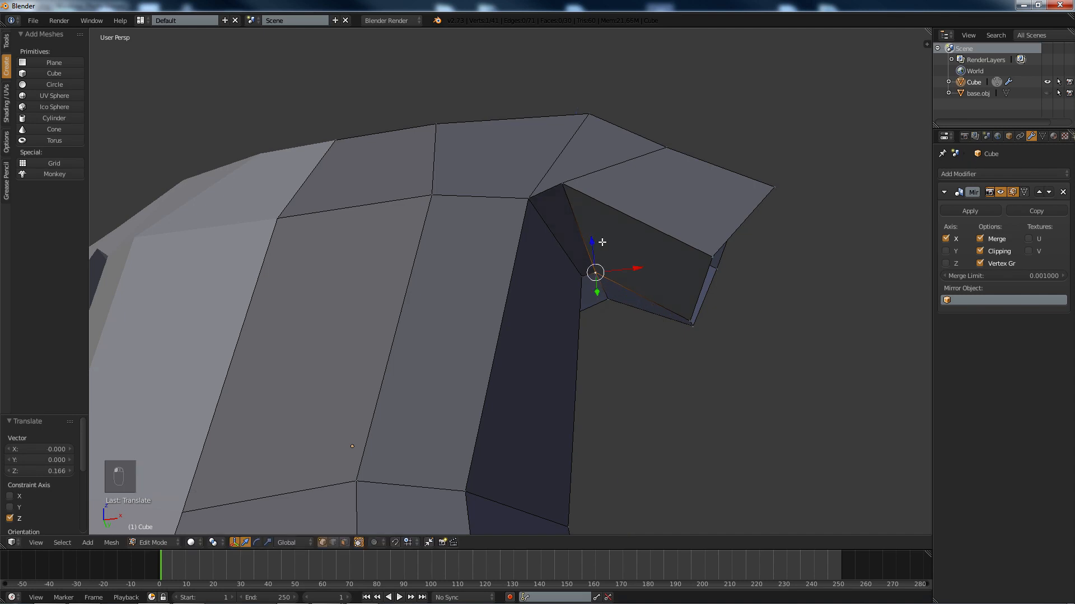
Push the front underarm vertex back about 0.15 along Y, raise it slightly, and shift it about 0.12 further along Y.
middle_click_drag(594, 239, 579, 271)
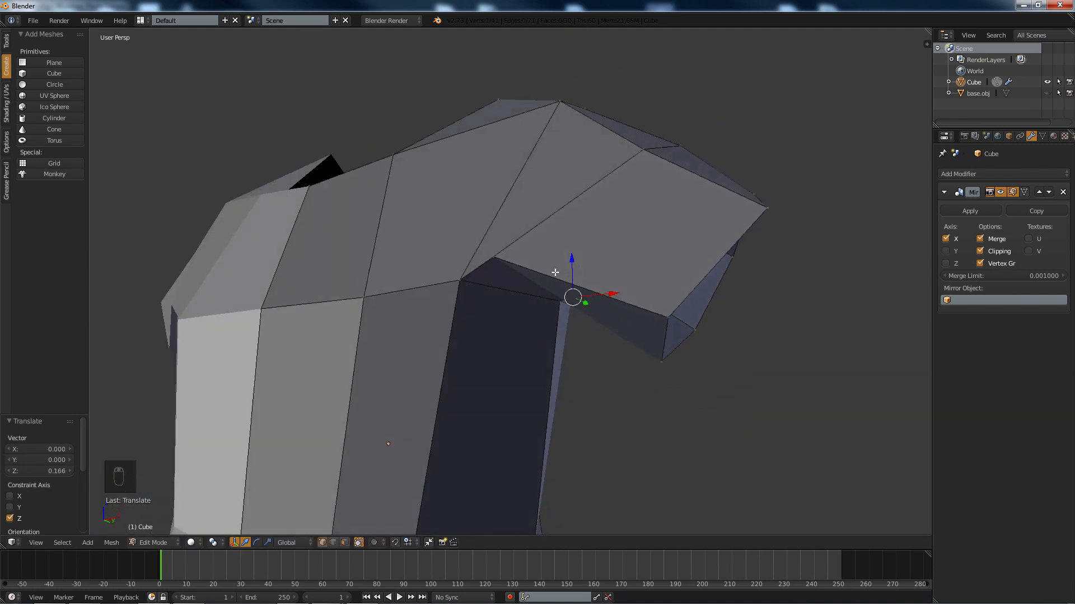
middle_click_drag(492, 260, 416, 261)
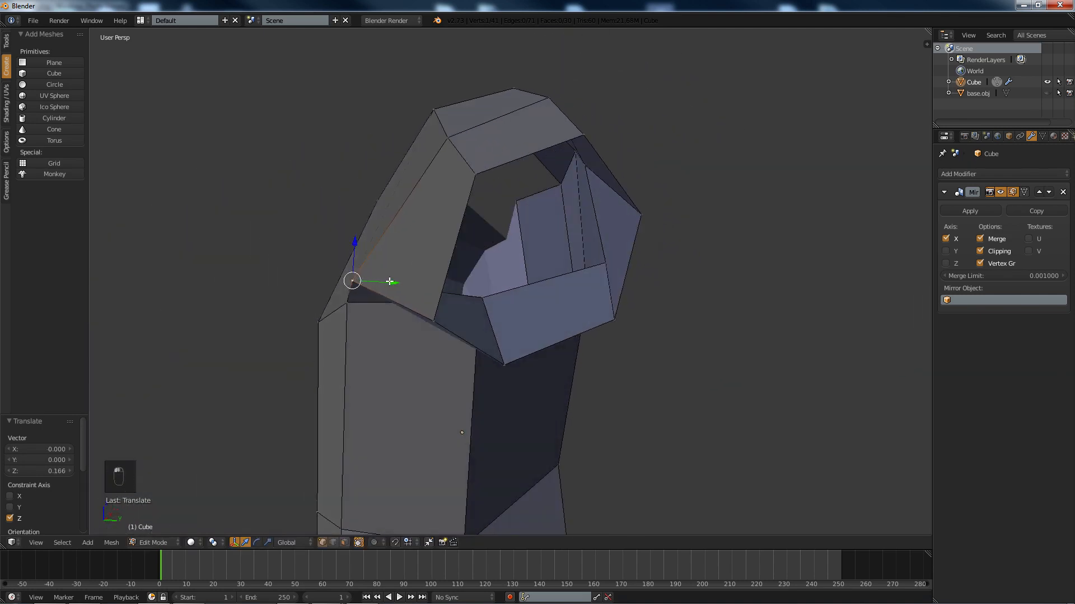
left_click_drag(389, 282, 416, 275)
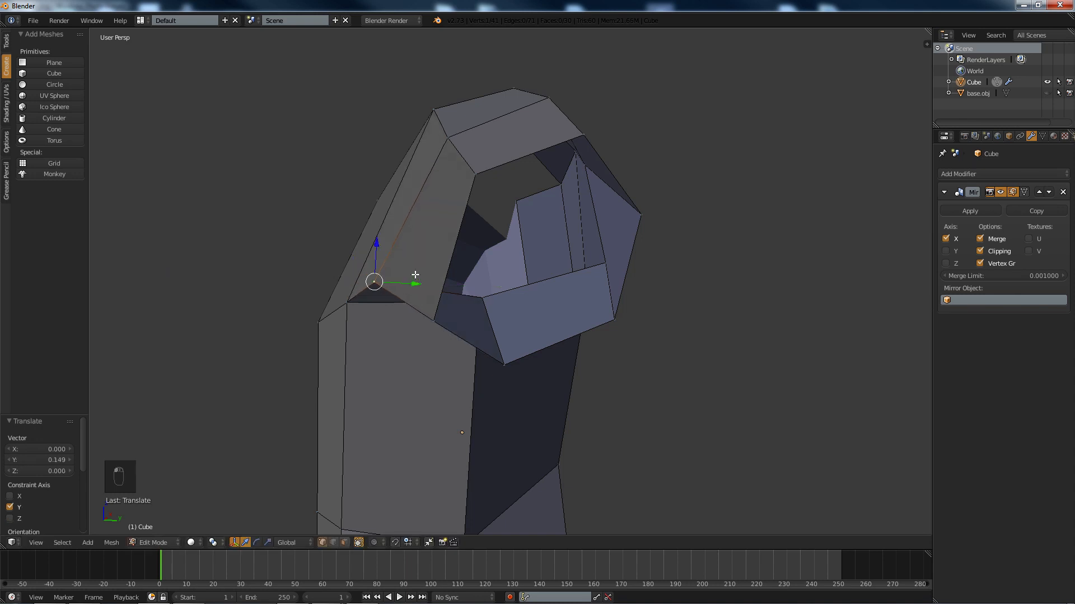
left_click_drag(378, 239, 396, 216)
mouse_move(421, 265)
left_mouse_down()
mouse_move(430, 262)
mouse_move(369, 249)
mouse_move(428, 259)
left_mouse_up()
key("ctrl+z")
mouse_move(428, 259)
middle_mouse_down()
mouse_move(511, 248)
mouse_move(547, 270)
mouse_move(479, 286)
mouse_move(445, 269)
middle_mouse_up()
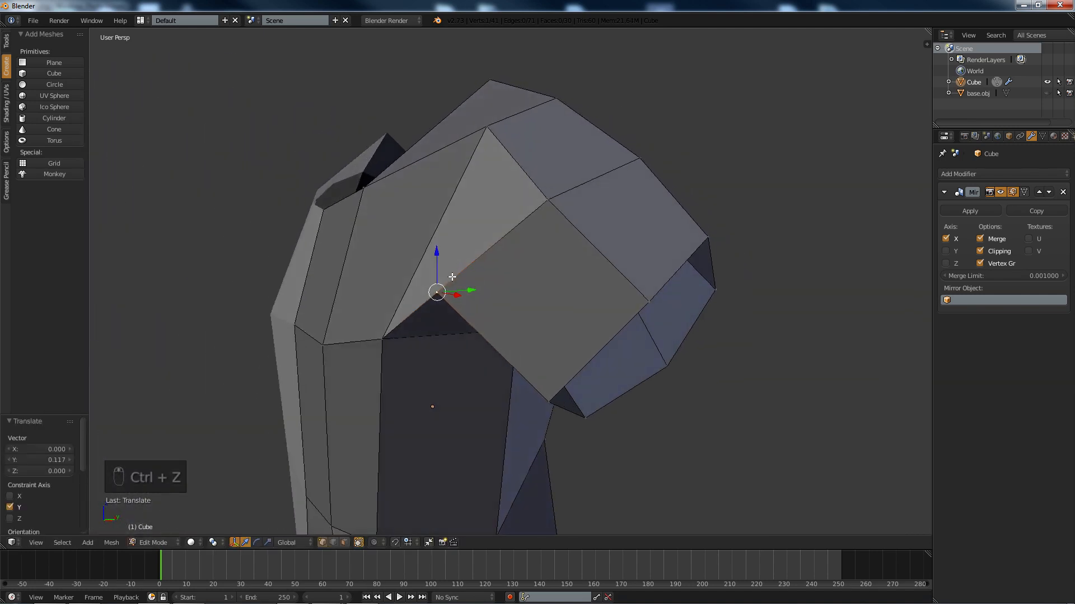
Lower the front underarm vertex slightly along Z and bring it forward about 0.09 along Y.
left_click_drag(440, 254, 442, 267)
middle_click_drag(442, 267, 391, 275)
left_click_drag(430, 283, 416, 278)
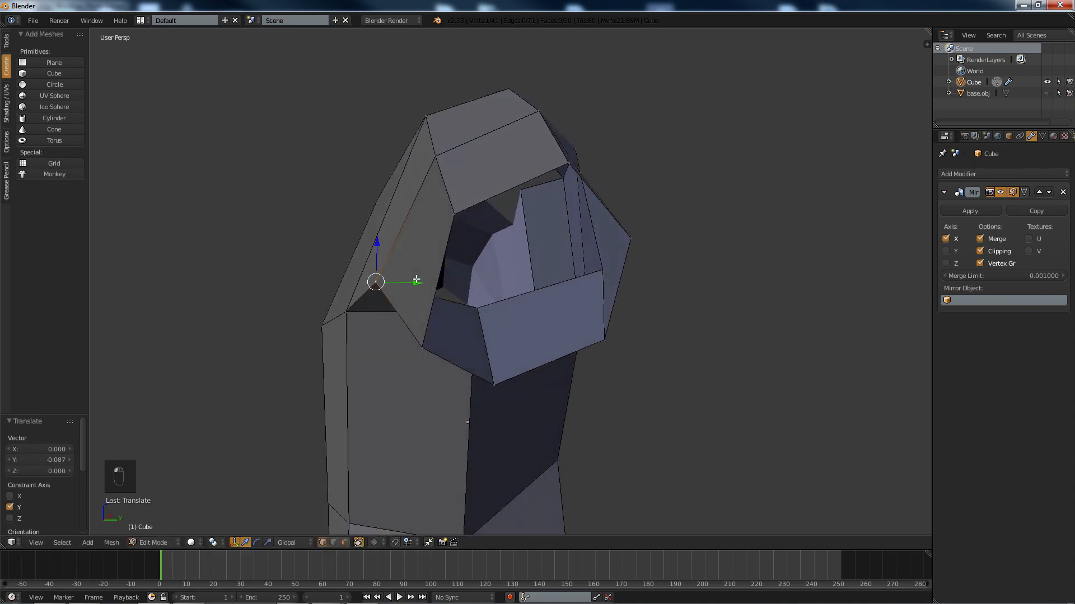
scroll(549, 288, "up", 4)
middle_click_drag(416, 278, 546, 276)
scroll(547, 276, "down", 5)
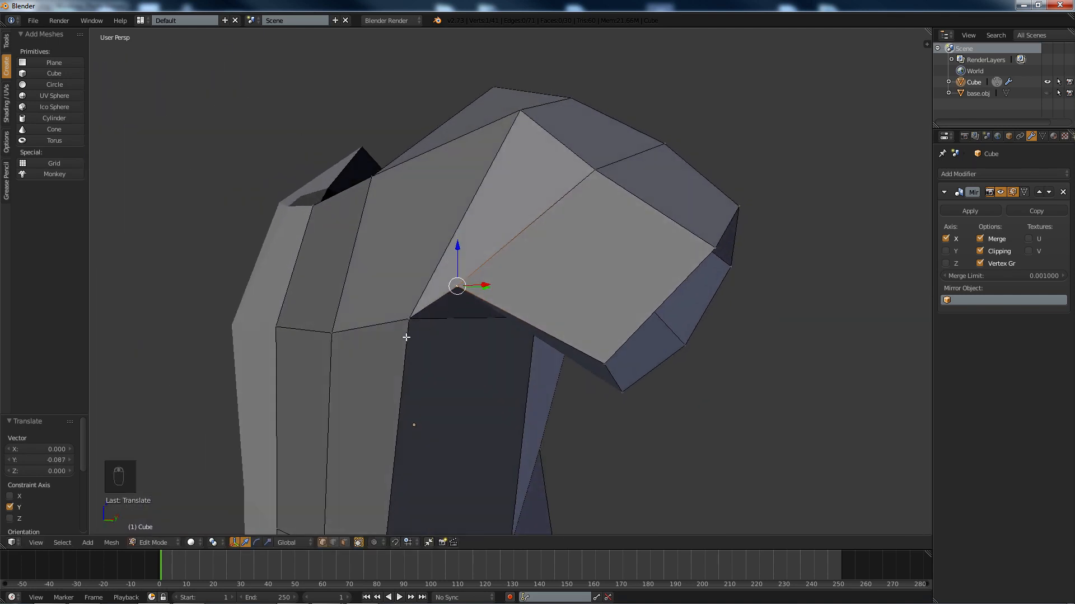
Try to shift the neighbouring underarm vertex slightly inward, and undo it.
middle_click_drag(407, 338, 485, 317)
right_click(485, 317)
left_click_drag(514, 314, 489, 317)
key("ctrl+z")
Lower the front vertex of the sleeve opening about 0.09 along Z.
middle_click_drag(540, 327, 488, 273)
middle_click_drag(493, 215, 591, 368)
right_click(559, 319, "alt")
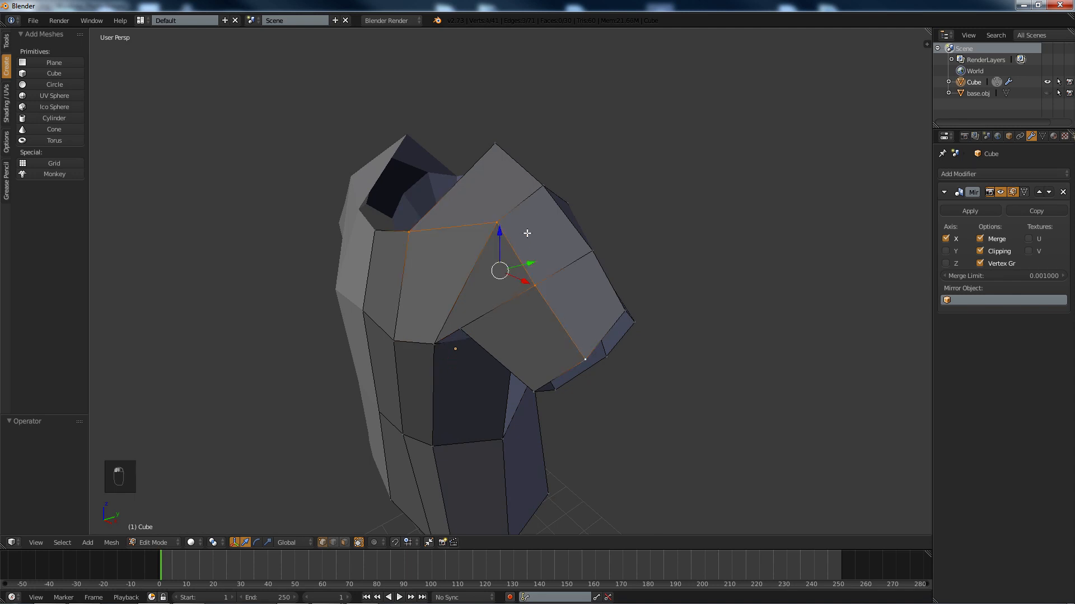
middle_click_drag(527, 233, 522, 227)
right_click(578, 343)
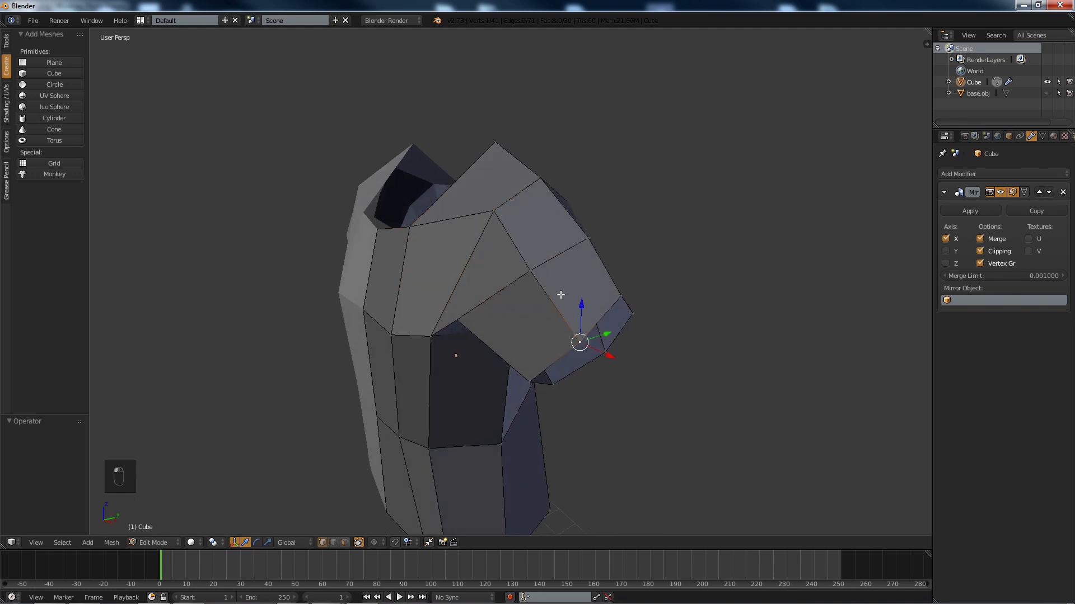
middle_click_drag(561, 294, 469, 224)
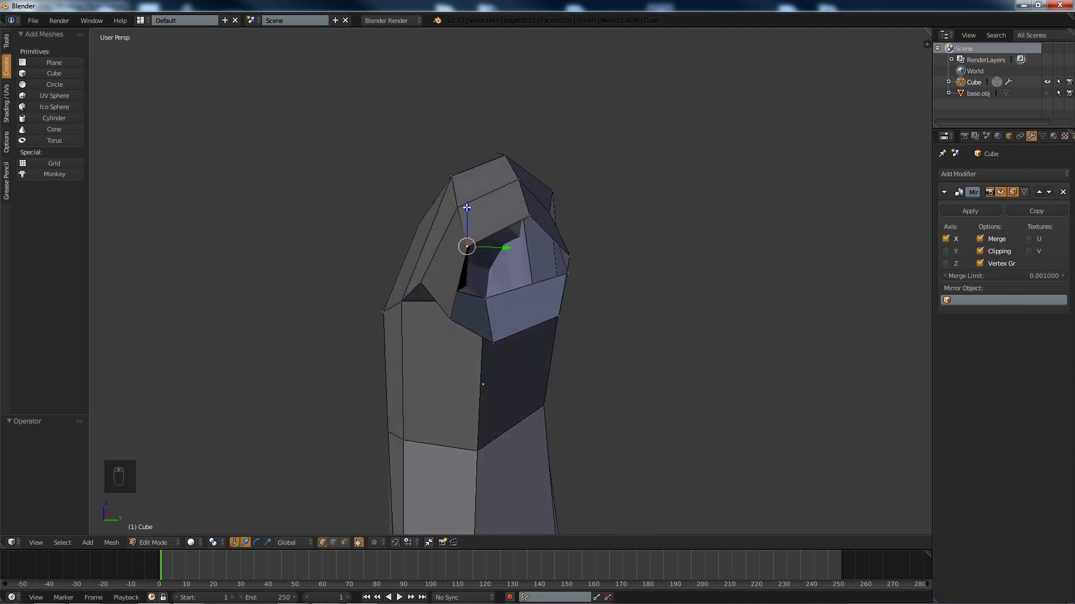
key("g")
key("z")
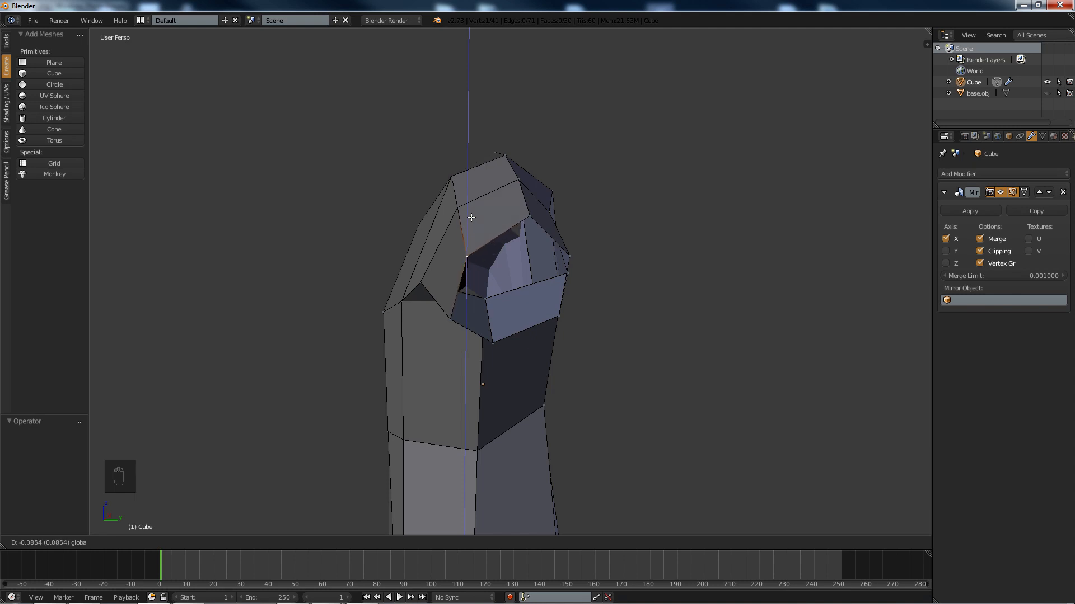
left_click(471, 218)
Move the front vertex of the sleeve opening about 0.21 inward along X.
middle_click_drag(471, 218, 542, 226)
key("g")
key("x")
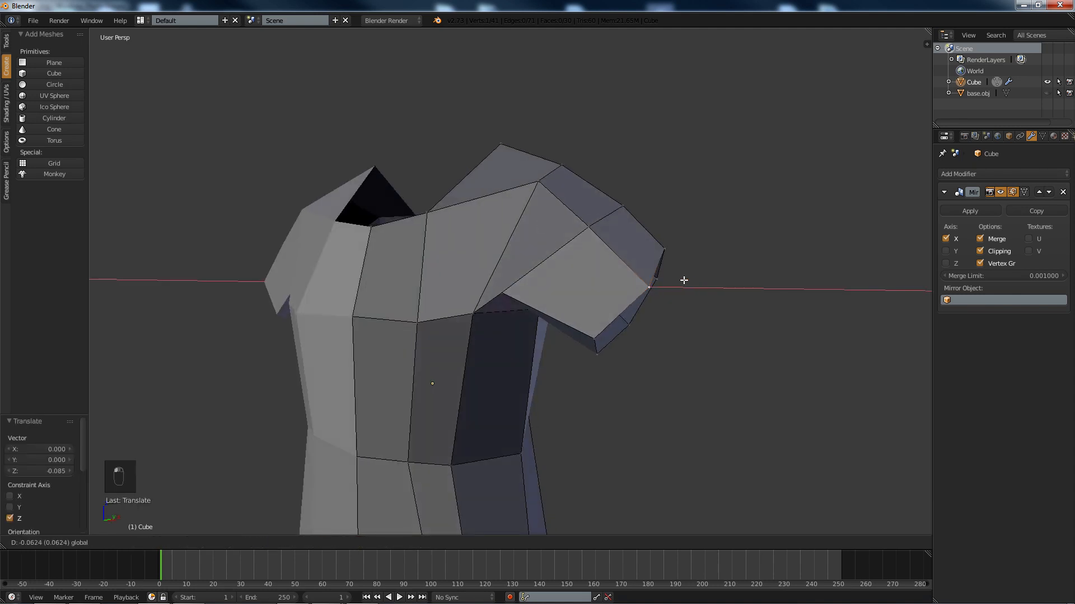
left_click(670, 275)
Move the front shoulder vertex at the sleeve seam about 0.26 inward along X and lower it about 0.14 along Z.
middle_click_drag(671, 274, 557, 264)
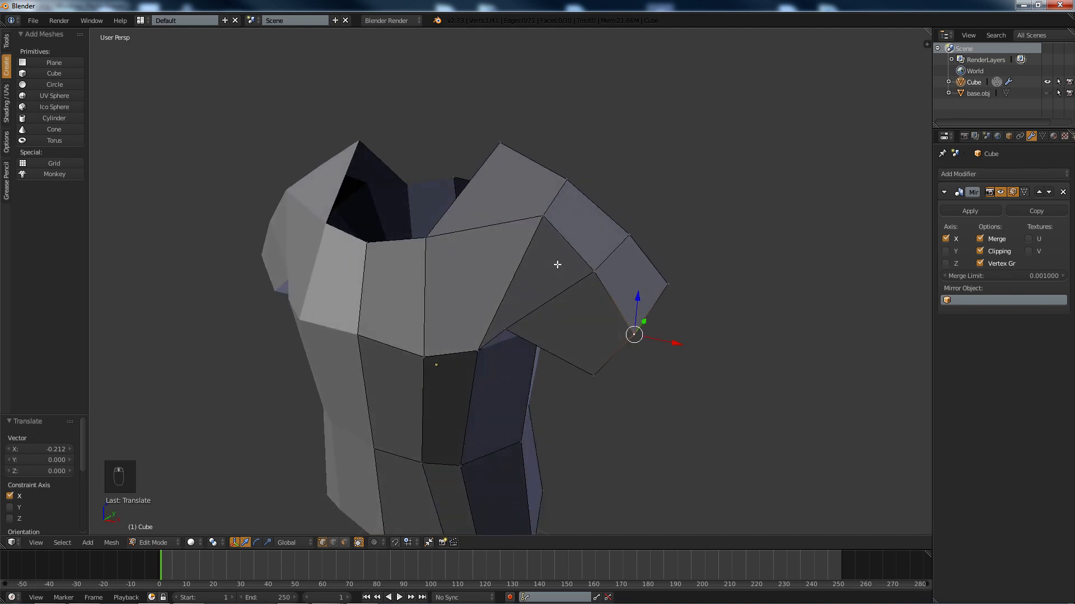
right_click(544, 221)
middle_click_drag(592, 226, 574, 226)
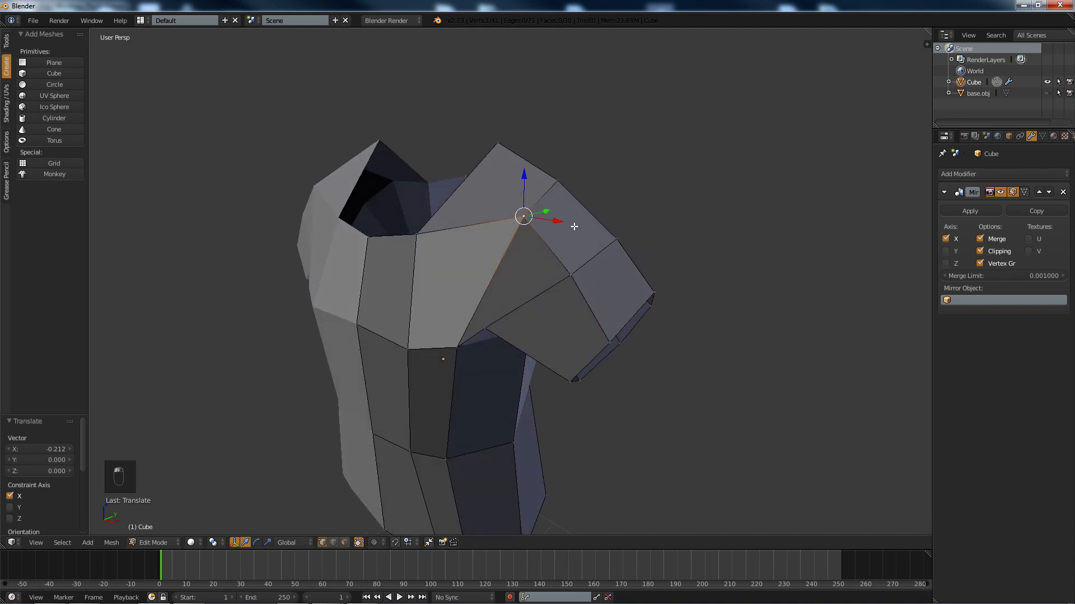
key("g")
key("x")
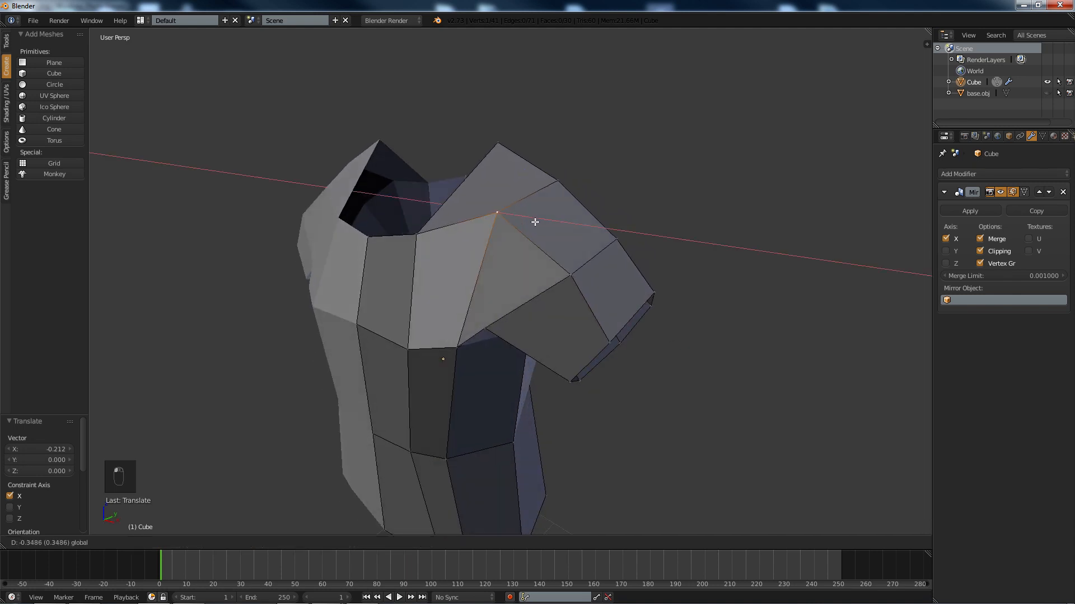
left_click(540, 221)
key("g")
key("z")
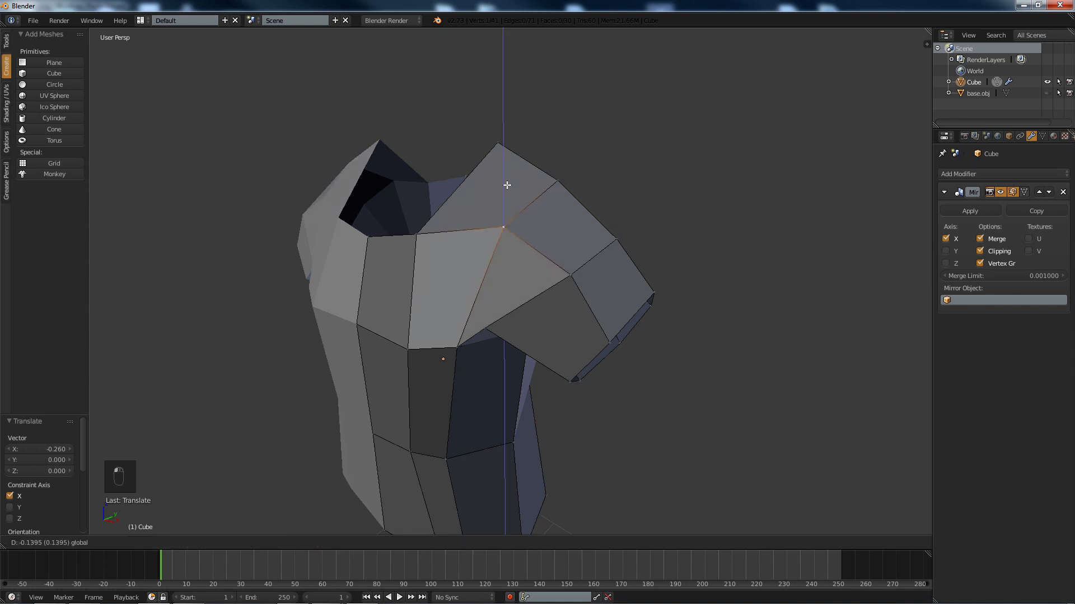
left_click(506, 187)
Move the front underarm vertex about 0.18 outward along X and raise it about 0.03 along Z.
middle_click_drag(507, 187, 571, 286)
right_click(550, 266)
key("g")
key("x")
left_click(635, 302)
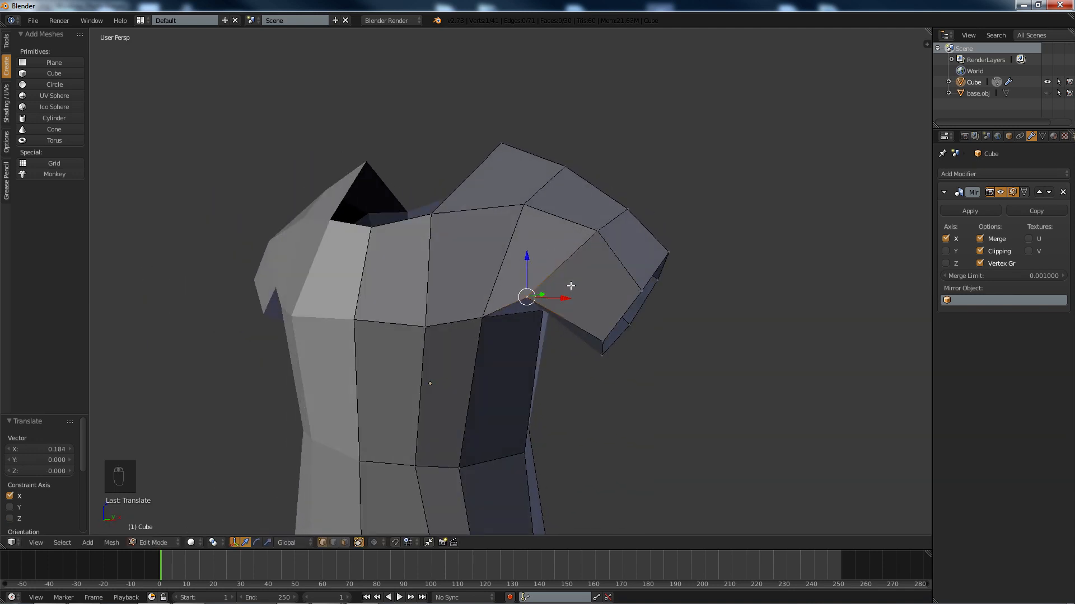
key("g")
key("z")
left_click(532, 252)
In the front orthographic wireframe view, move the middle sleeve-opening vertex about 0.06 outward along X and lower it about 0.02 along Z.
middle_click_drag(532, 252, 415, 354)
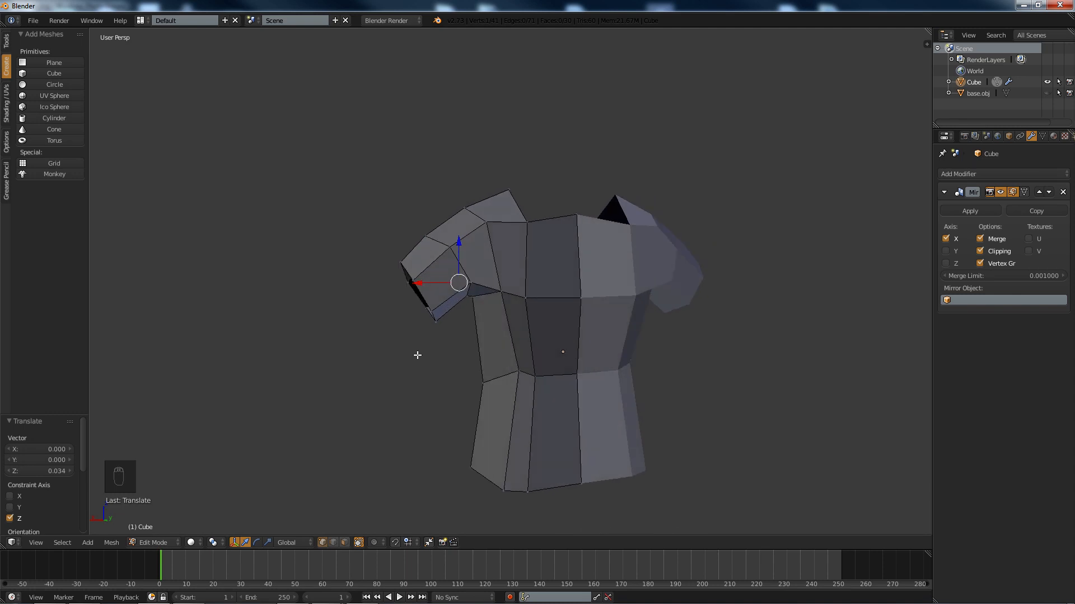
key("KP_1")
key("KP_5")
key("z")
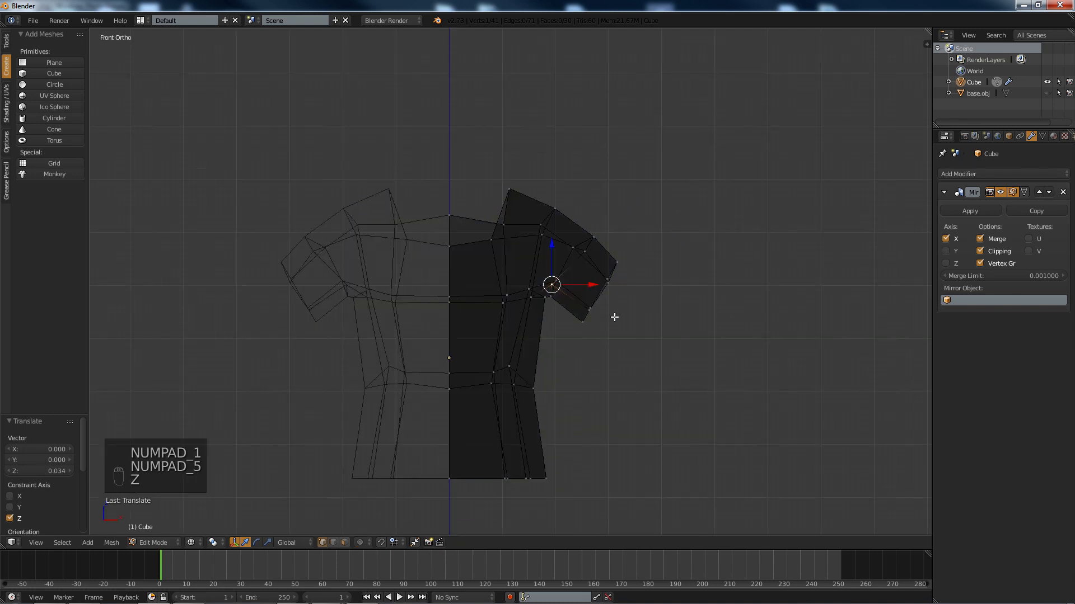
scroll(615, 317, "up", 2)
right_click(651, 286)
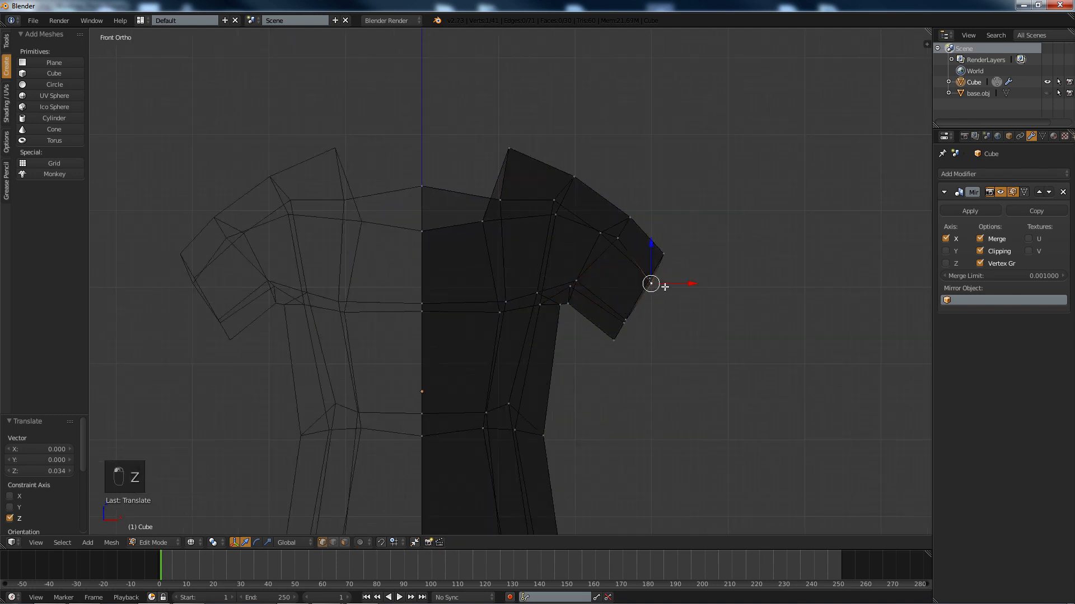
left_click_drag(691, 286, 715, 280)
scroll(659, 255, "up", 1)
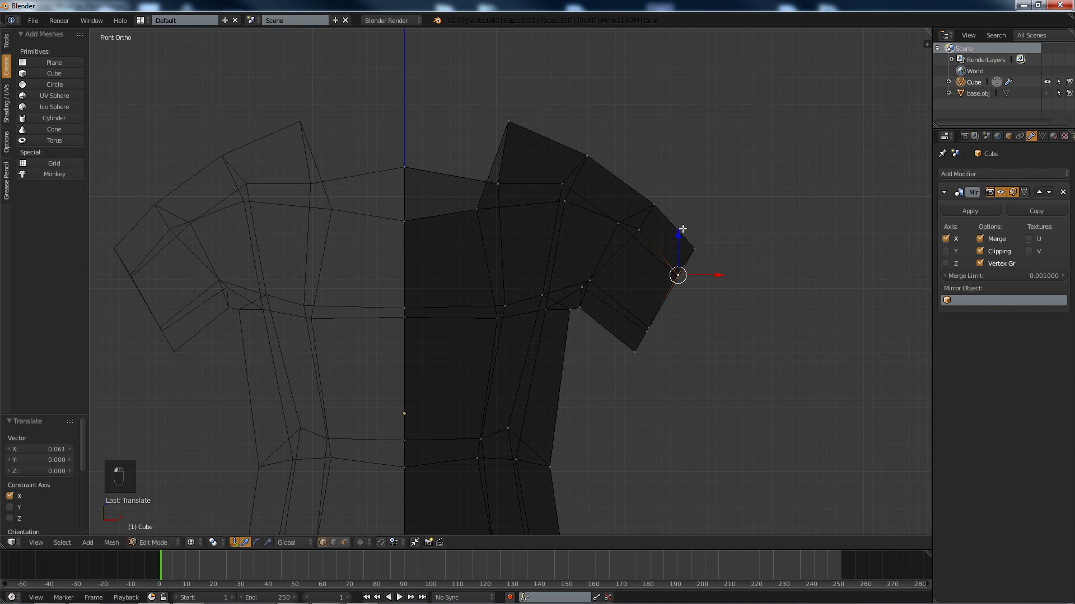
left_click_drag(675, 231, 681, 242)
Move the mid-sleeve vertex inward along X and raise it about 0.09 along Z to line up with its counterpart.
right_click(648, 233)
key("g")
key("x")
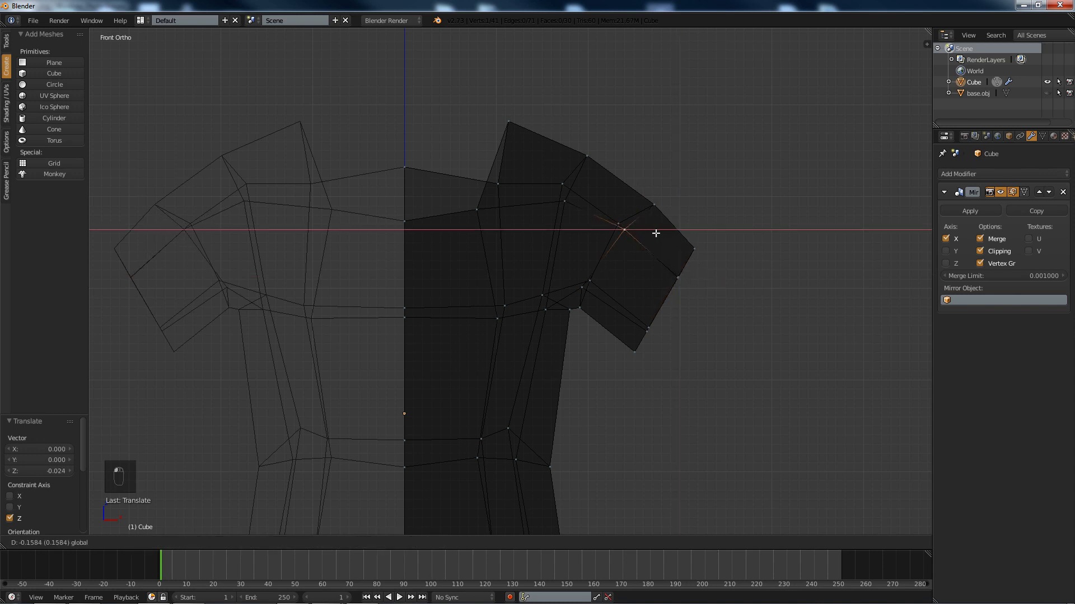
left_click(654, 233)
left_click_drag(622, 190, 618, 184)
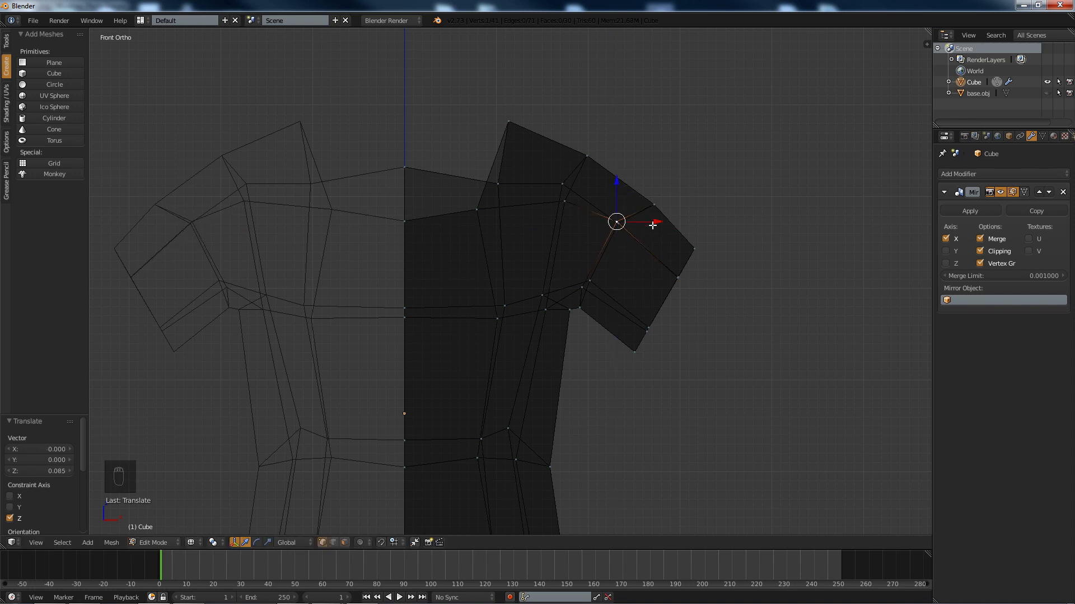
left_click_drag(652, 225, 654, 223)
Align the front underarm vertex with its counterpart by moving it about 0.07 outward along X and 0.06 up, and return to solid perspective view.
right_click(579, 289)
left_click_drag(620, 290, 625, 287)
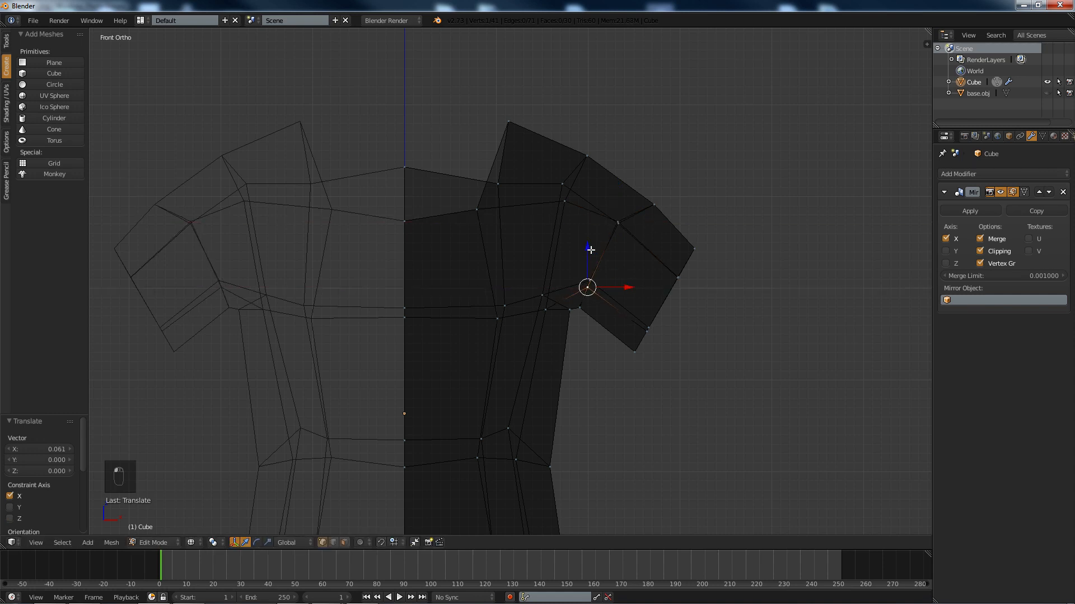
left_click_drag(587, 246, 598, 240)
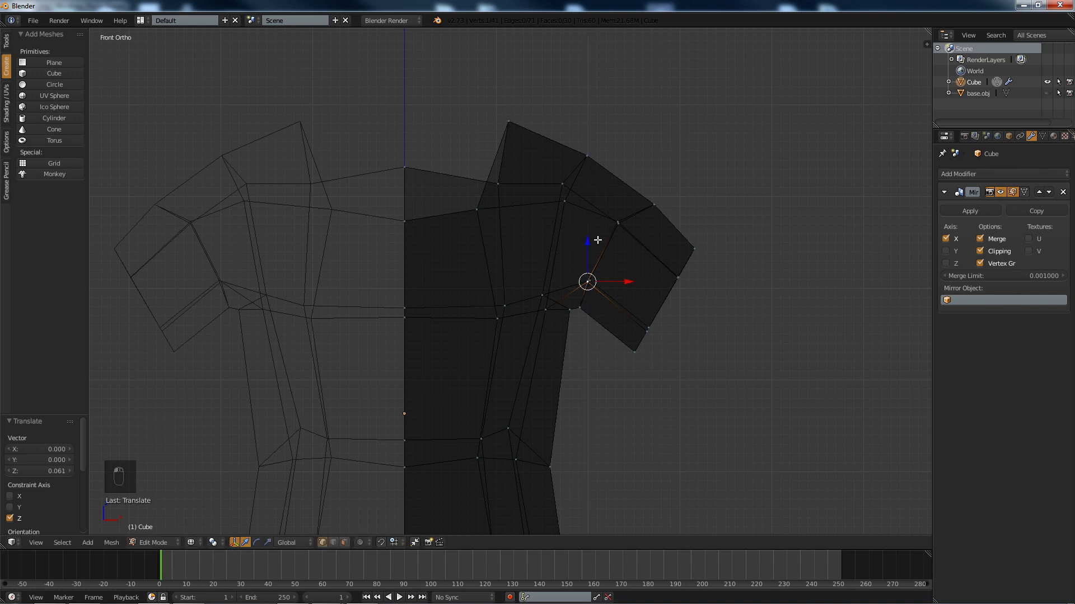
left_click_drag(630, 284, 630, 283)
key("KP_5")
key("z")
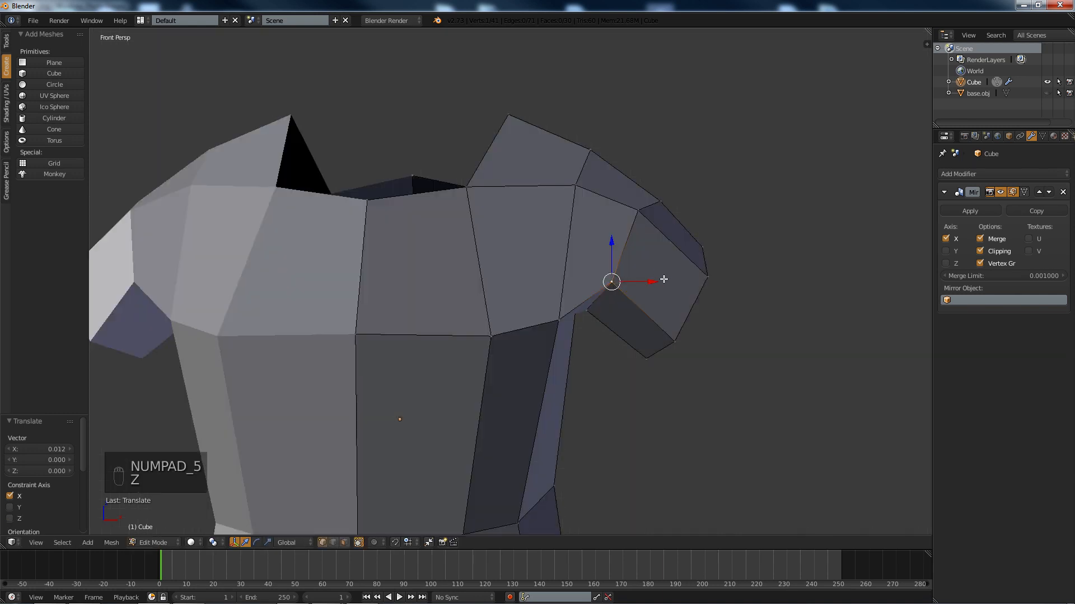
Lower the armpit vertex where the sleeve underside meets the side of the torso about 0.1 along Z.
middle_click_drag(663, 280, 550, 270)
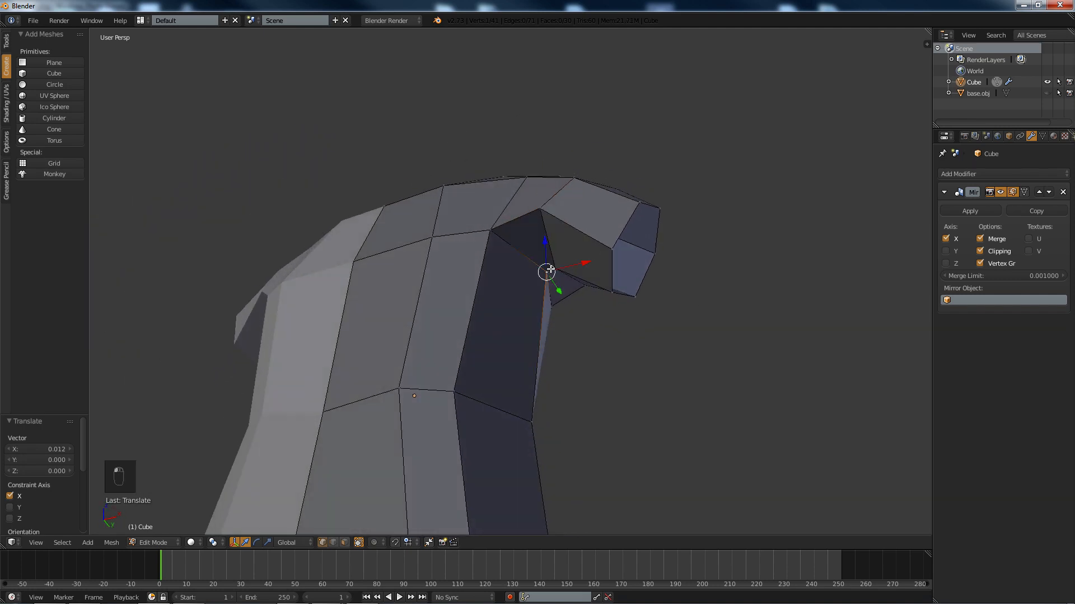
scroll(568, 226, "up", 2)
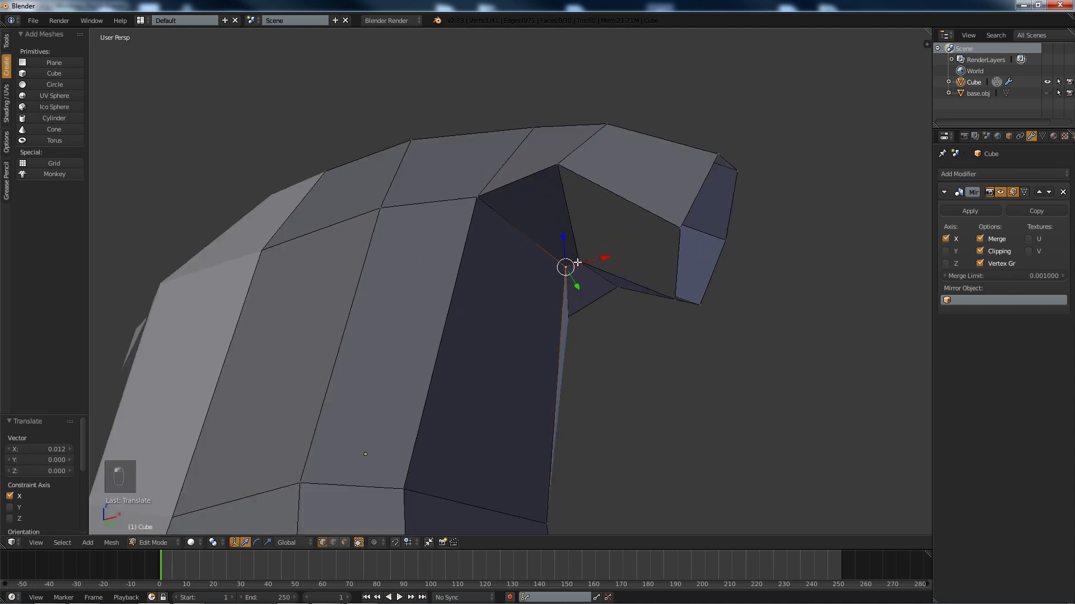
left_click(577, 262, "shift")
left_click(579, 253, "shift")
left_click_drag(570, 230, 562, 241)
middle_click_drag(561, 242, 529, 274)
scroll(422, 285, "down", 4)
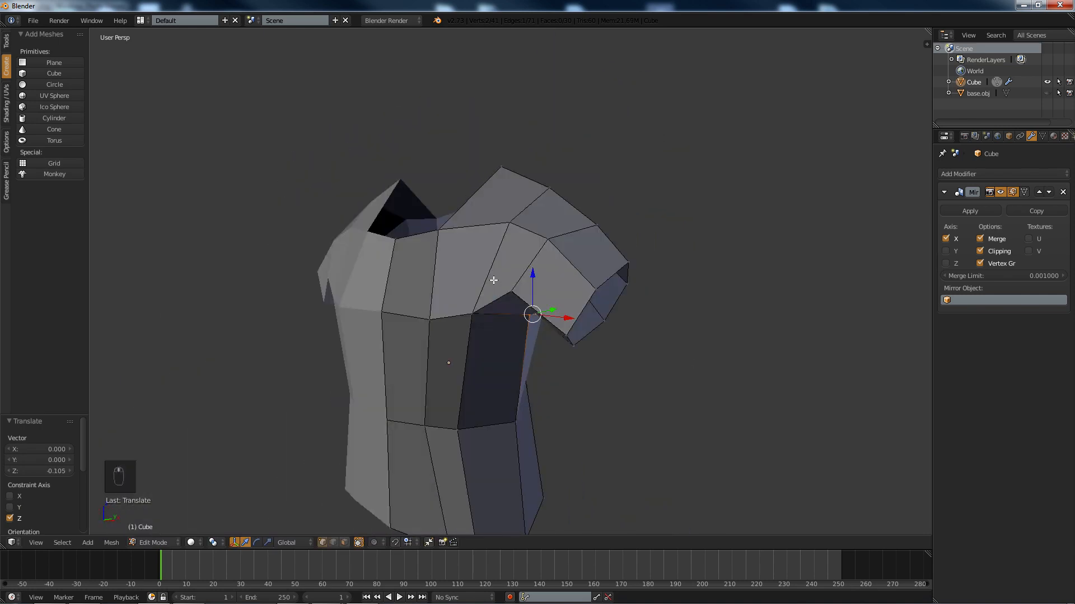
Straighten the vertical edge loop beside the centre back seam by scaling it to 0 along X.
key("a")
middle_click_drag(648, 344, 460, 306)
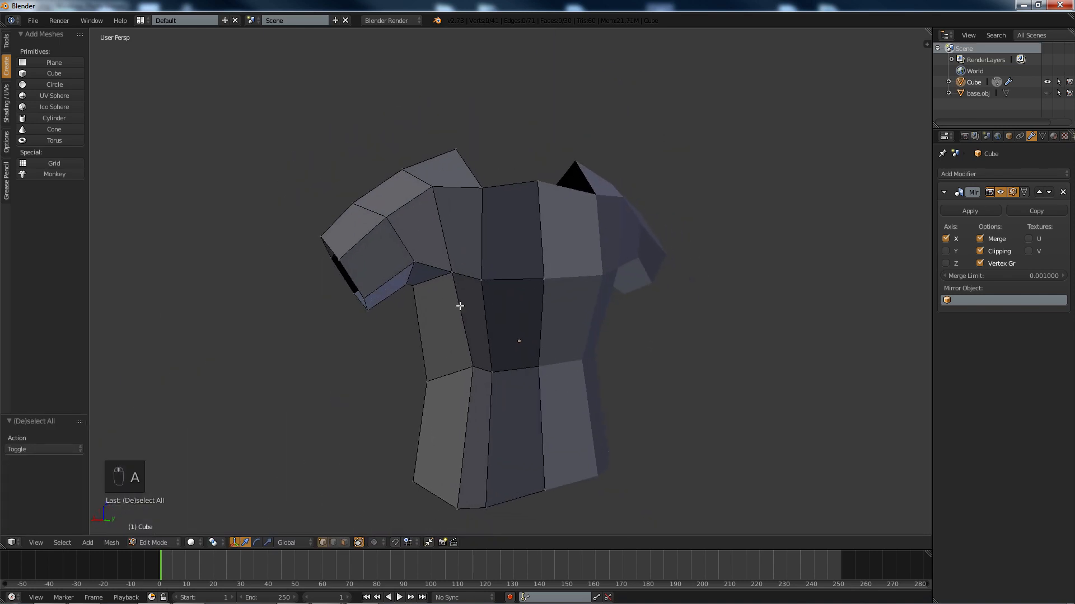
left_click(488, 508, "alt")
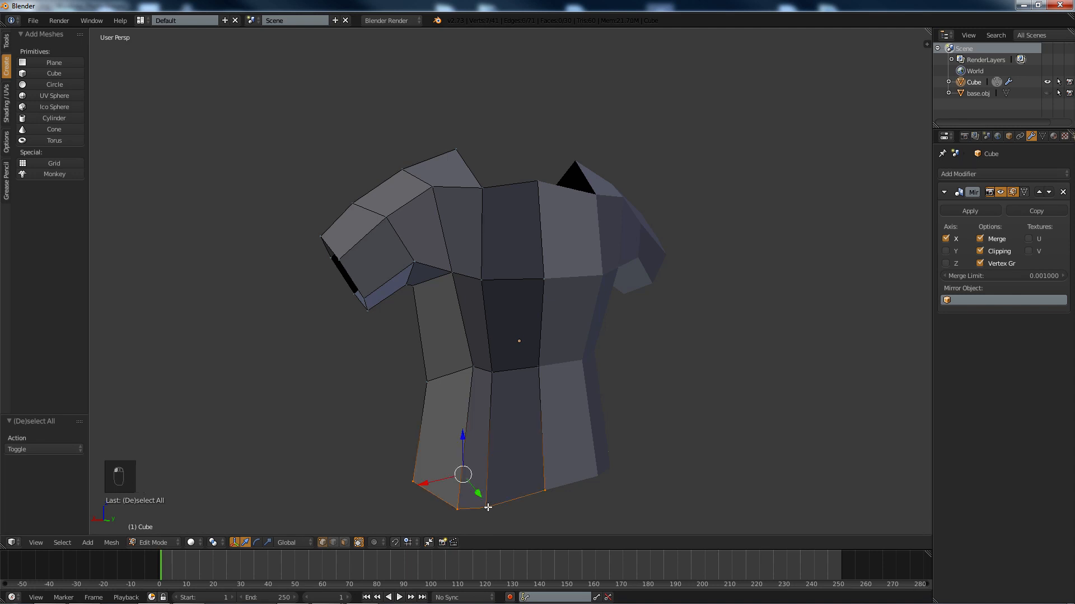
left_click(490, 469, "alt")
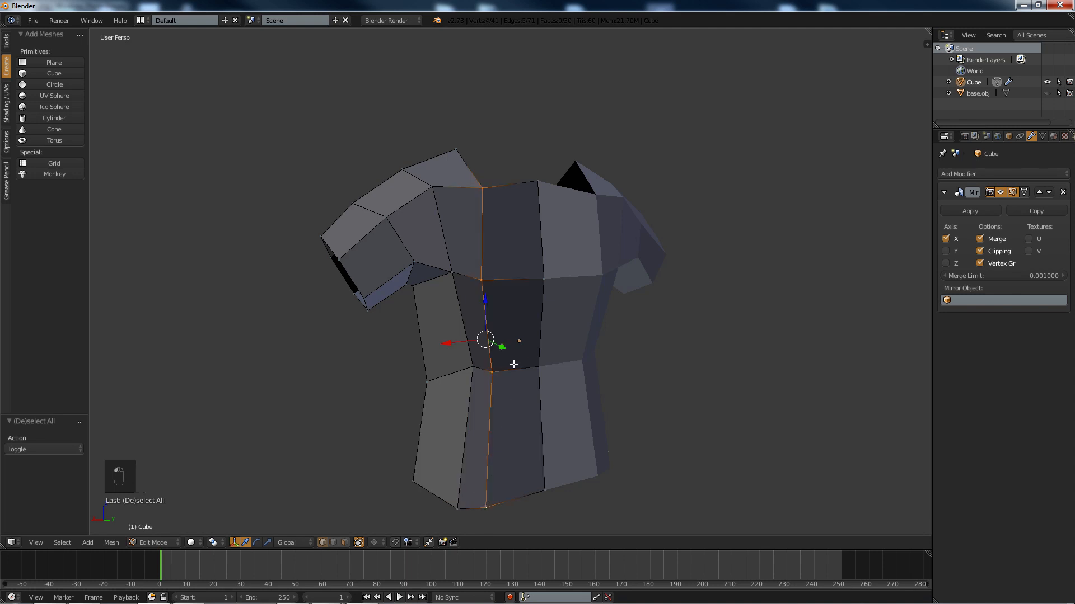
key("s")
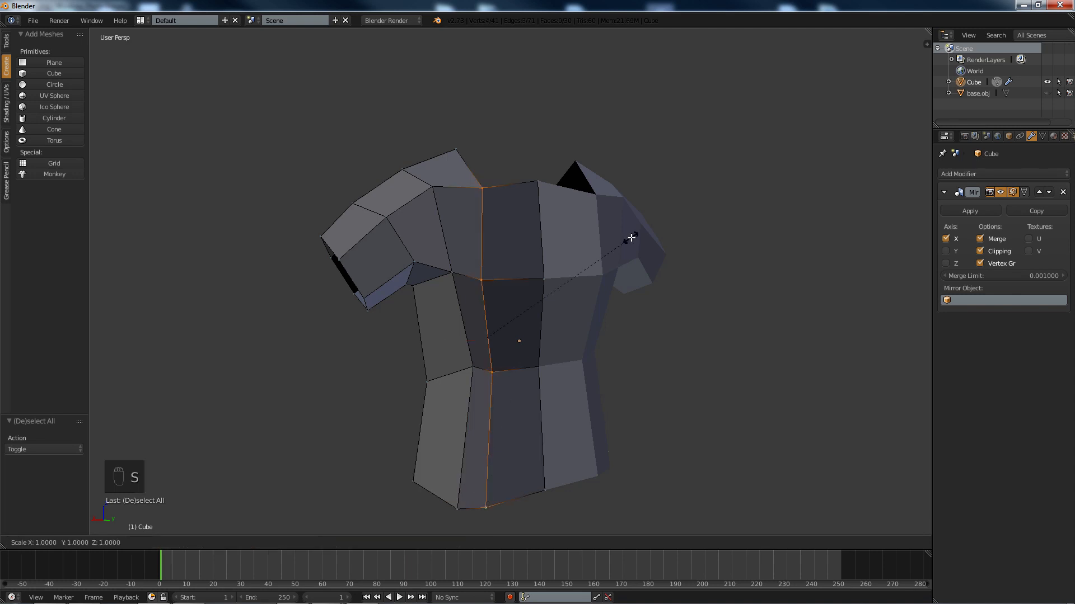
key("y")
key("x")
key("0")
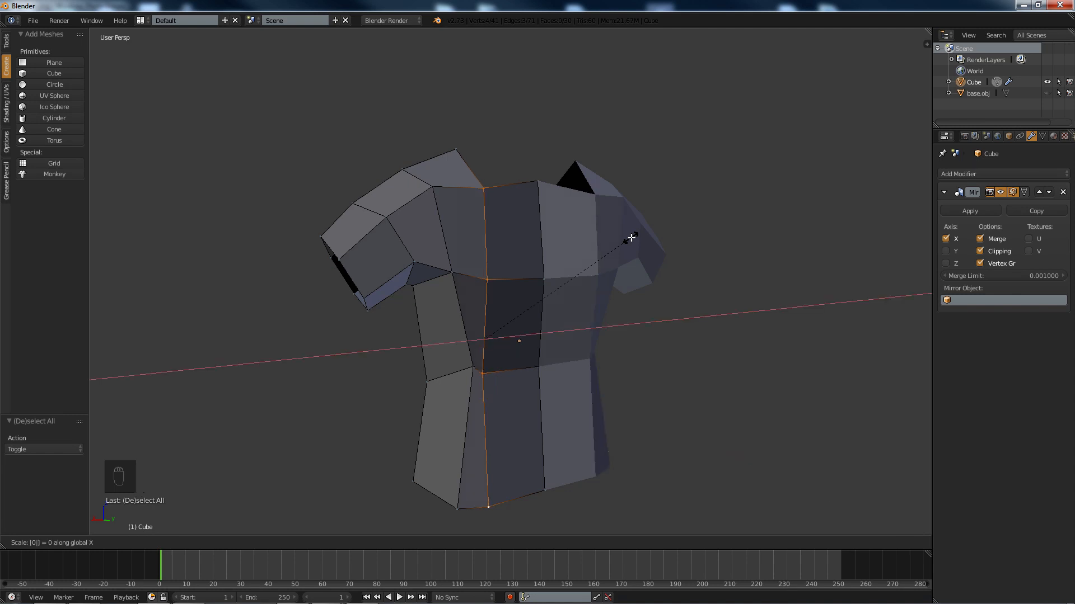
key("Return")
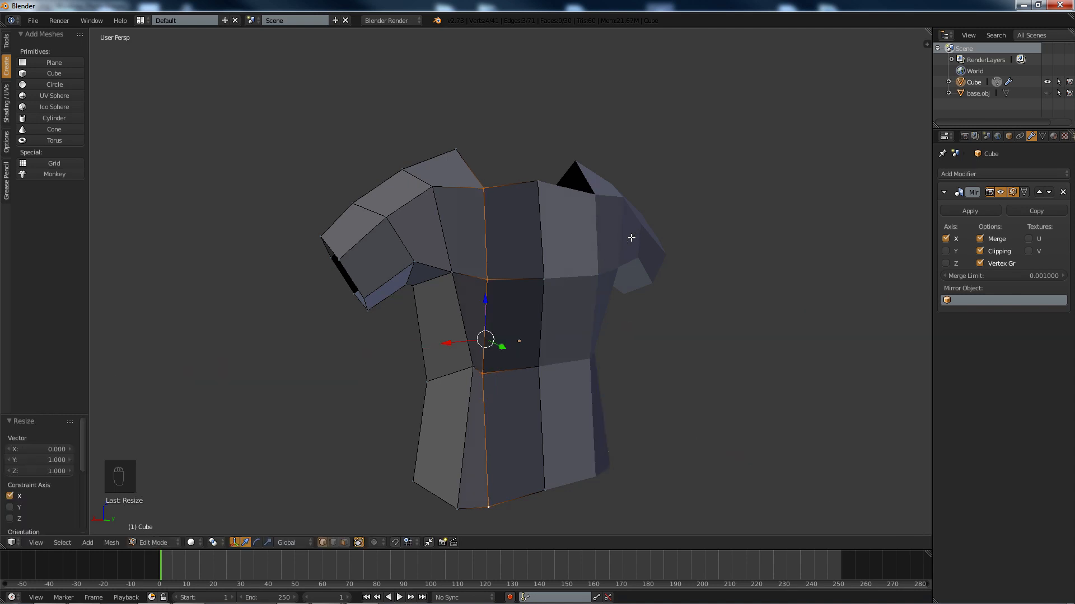
Align the lower part of that back edge loop, from the hem to chest level, by scaling it to 0 along X.
right_click(489, 513)
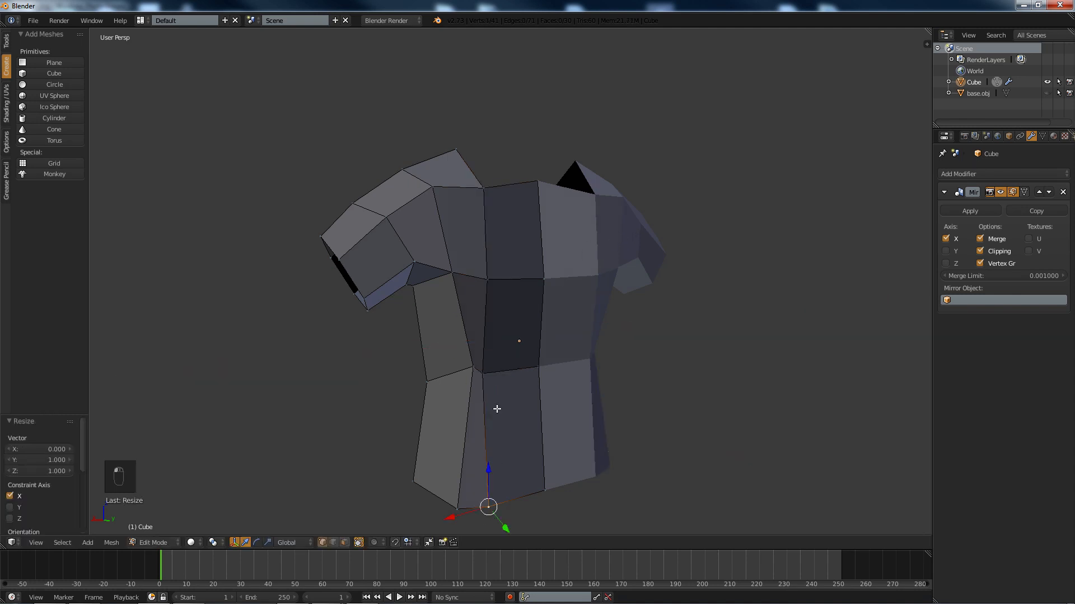
right_click(490, 285, "ctrl")
key("s")
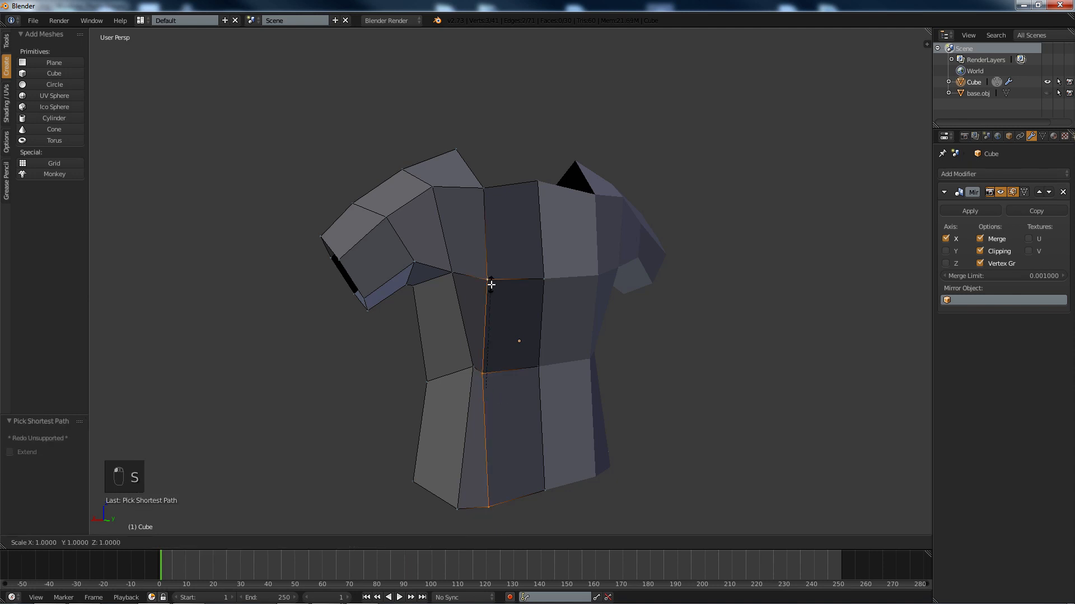
key("z")
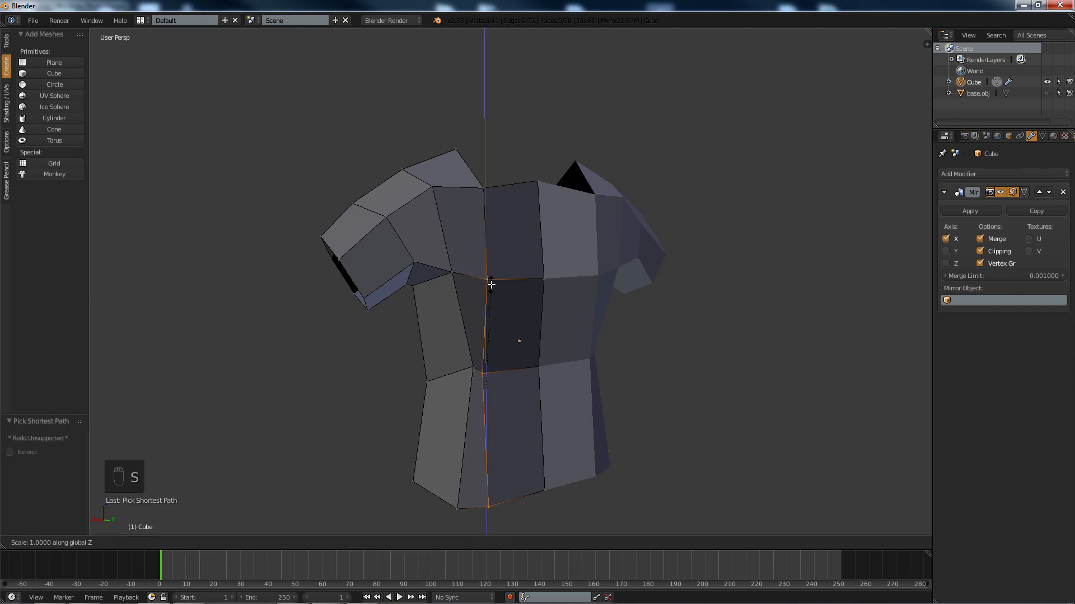
type("x0")
key("Return")
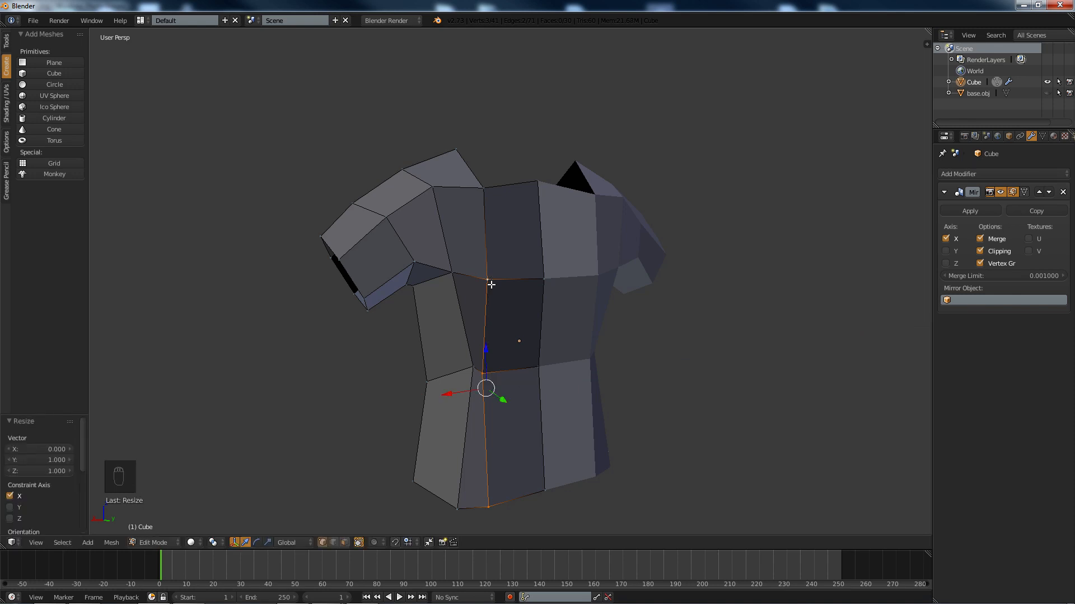
Shift the aligned back edge column slightly inward along X and 0.22 outward along Y.
left_click_drag(449, 395, 457, 396)
middle_click_drag(456, 395, 548, 403)
left_click_drag(550, 401, 562, 400)
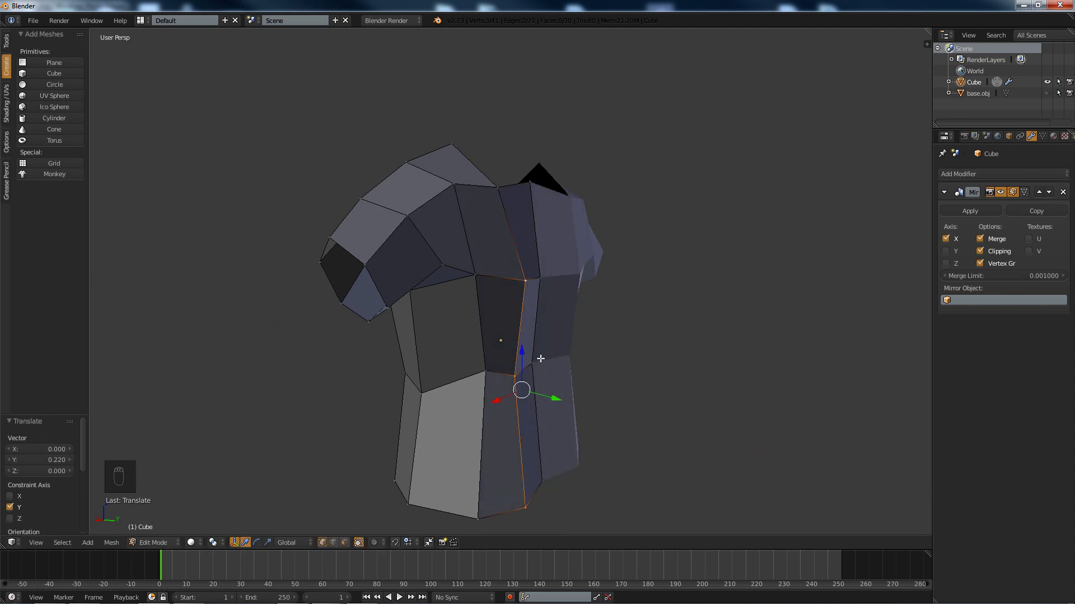
Move the centre back seam edges 0.27 outward along Y.
left_click(540, 359)
left_click(542, 446, "alt")
left_click_drag(558, 342, 567, 343)
mouse_move(567, 342)
middle_mouse_down()
mouse_move(404, 312)
mouse_move(535, 343)
mouse_move(468, 345)
mouse_move(578, 342)
middle_mouse_up()
Level the waist edge loop around the torso by scaling it to 0 along Z.
scroll(489, 353, "down", 2)
right_click(487, 346, "alt")
key("s")
key("z")
key("0")
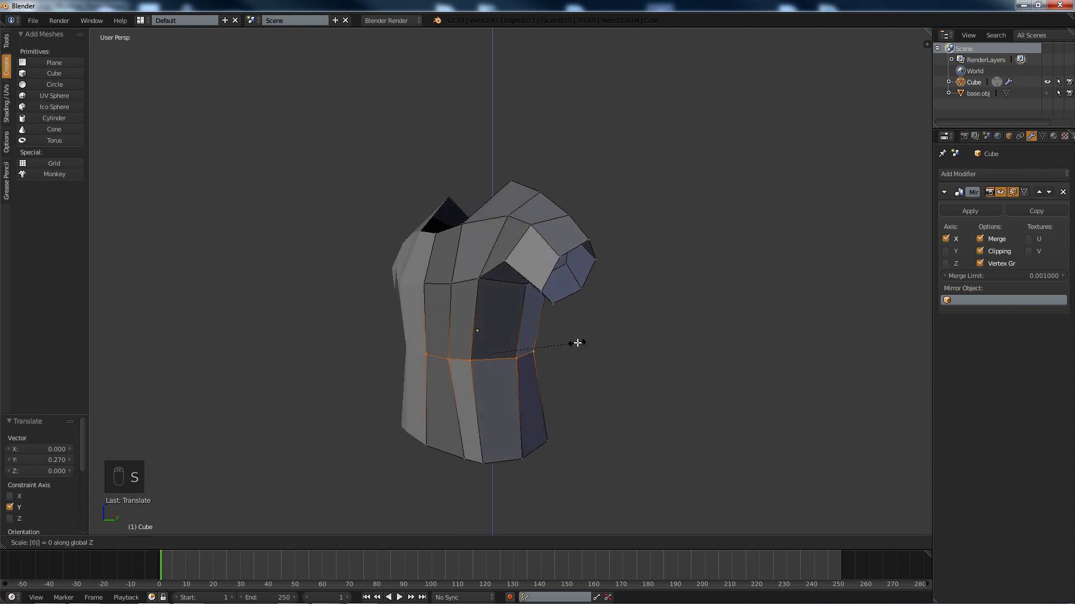
key("Return")
Move the front hem vertex beside the centre 0.34 inward along X and shift the neighbouring hem vertex slightly inward too.
middle_click_drag(518, 342, 549, 515)
right_click(557, 455)
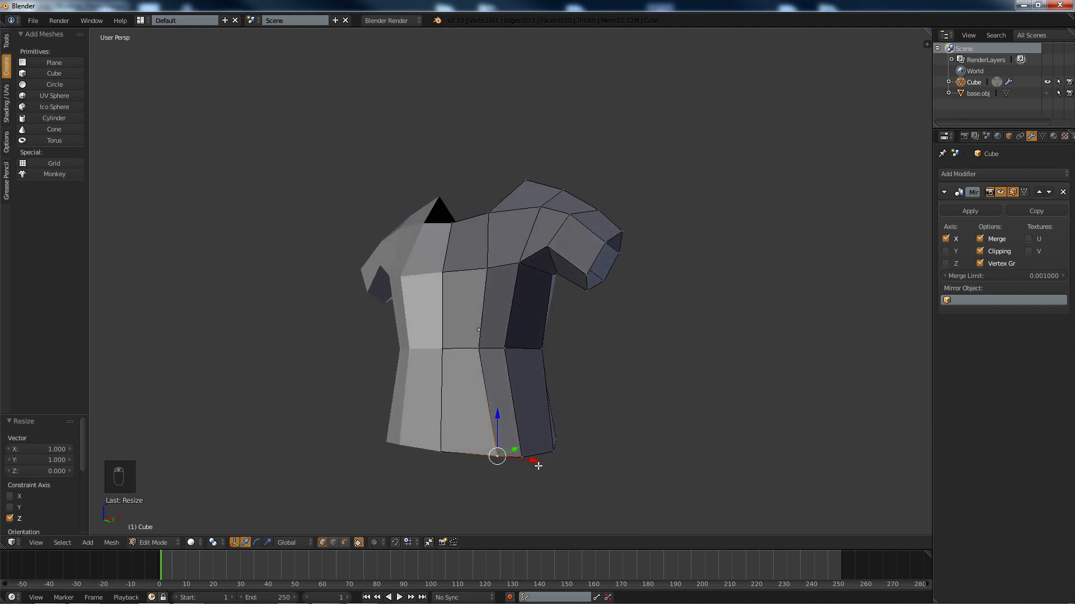
left_click_drag(538, 466, 521, 465)
middle_click_drag(521, 464, 518, 463)
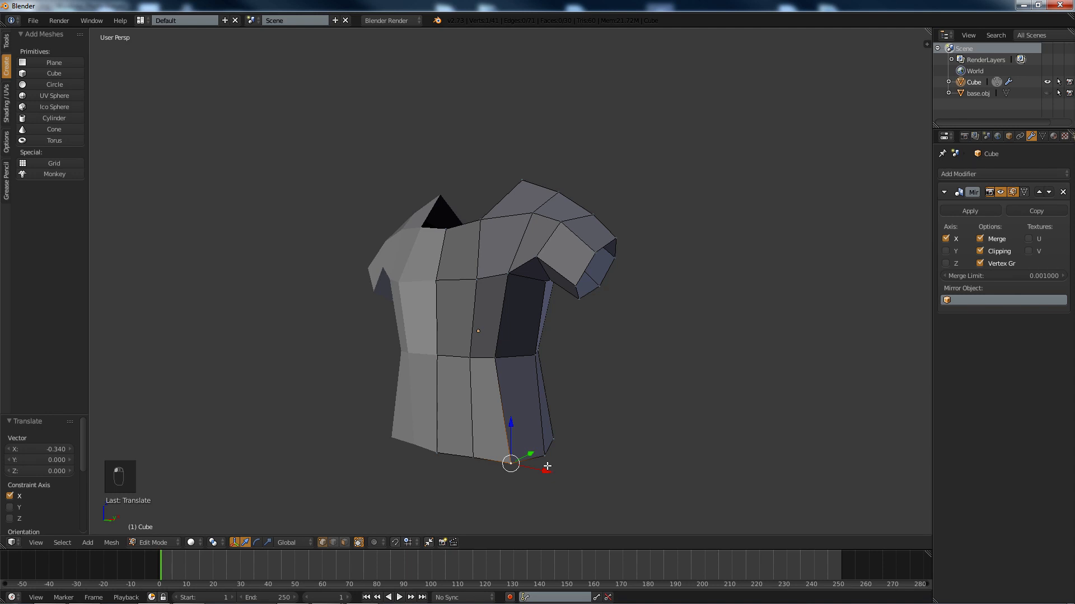
left_click_drag(546, 467, 537, 466)
middle_click_drag(532, 442, 499, 450)
left_click_drag(497, 451, 500, 452)
key("ctrl+z")
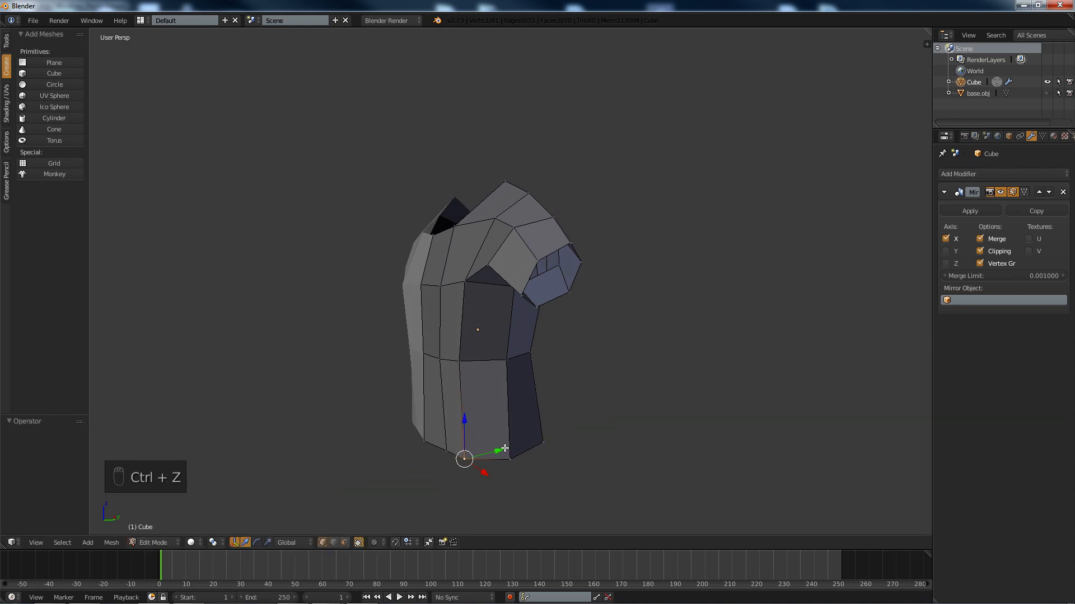
In face select mode, select the vertical face loop beside the front centre seam and move it 0.1 forward along Y.
middle_click_drag(501, 450, 568, 444)
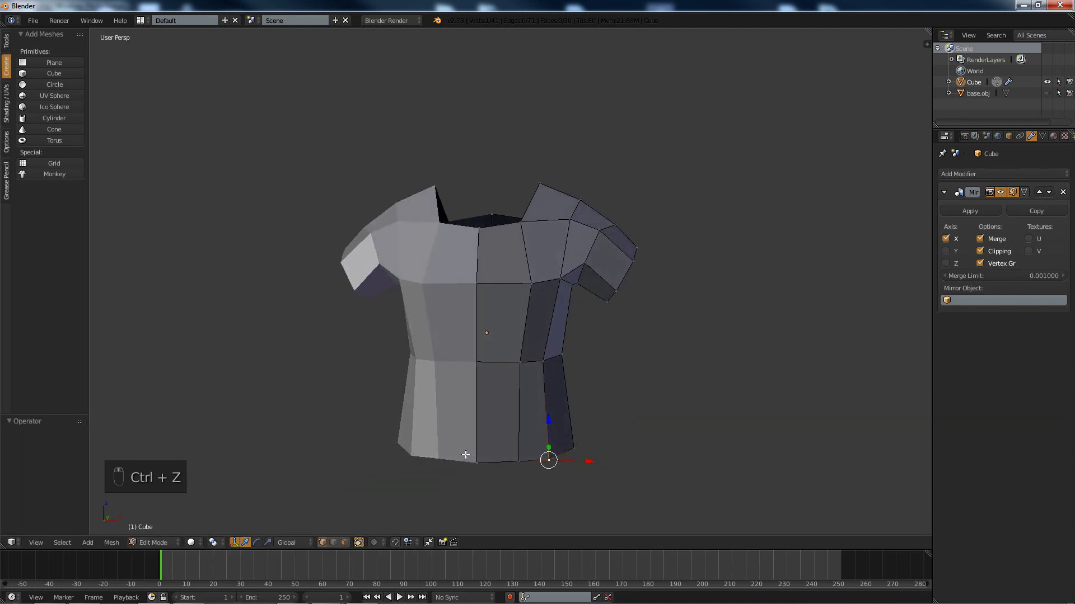
middle_click_drag(465, 455, 504, 440)
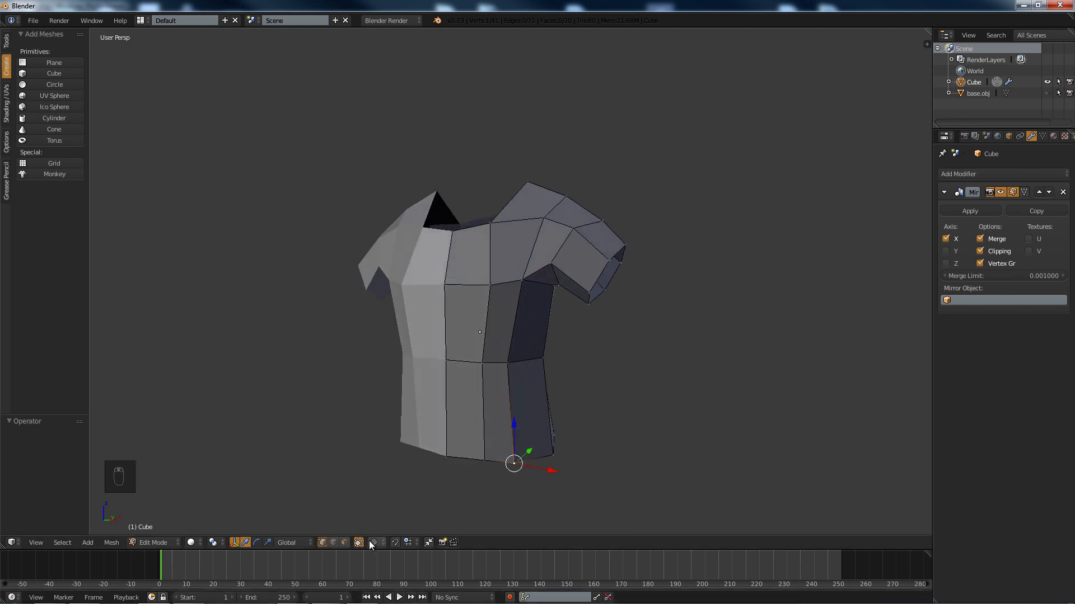
left_click(342, 542)
right_click(476, 318, "alt")
key("a")
right_click(468, 292, "alt")
middle_click_drag(477, 322, 474, 337)
key("g")
key("y")
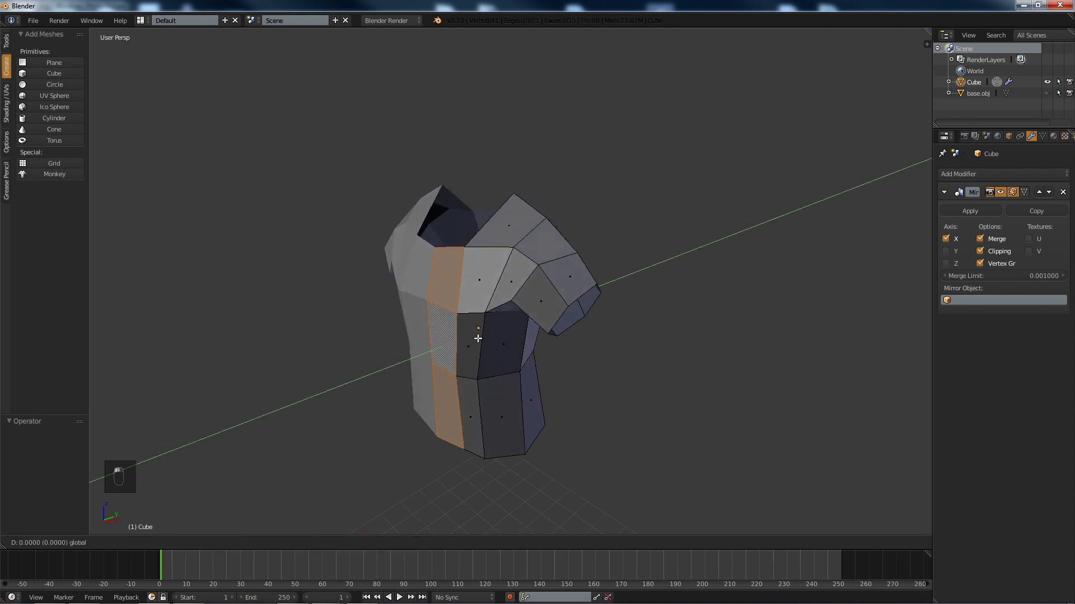
left_click(473, 339)
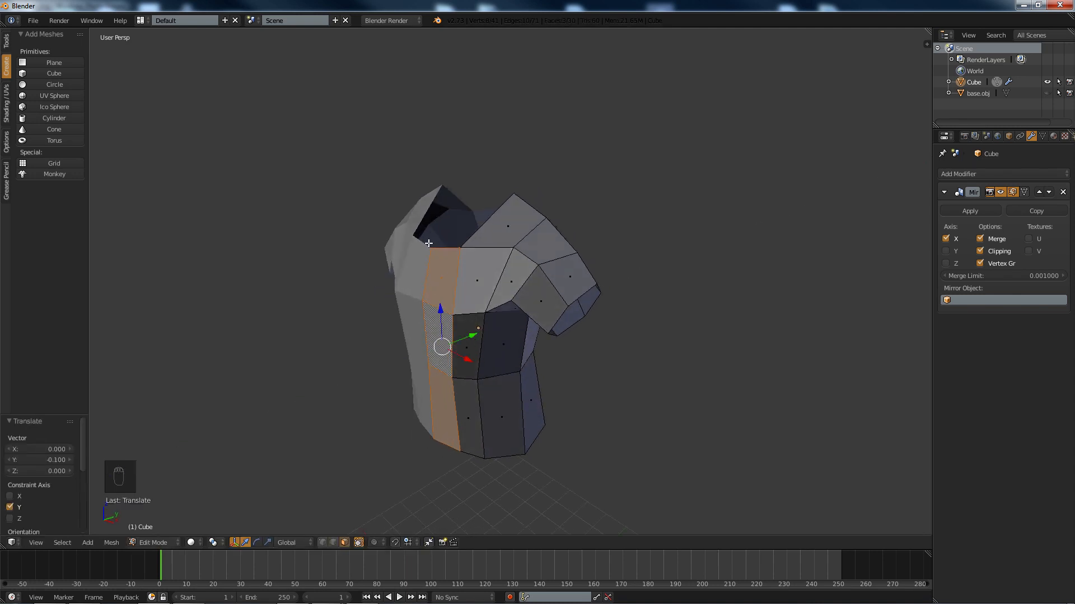
Return to vertex selection and move the front and back neckline vertices beside the centre 0.37 inward along X.
key("a")
middle_click_drag(428, 243, 532, 255)
scroll(540, 258, "up", 3)
middle_click_drag(461, 227, 356, 544)
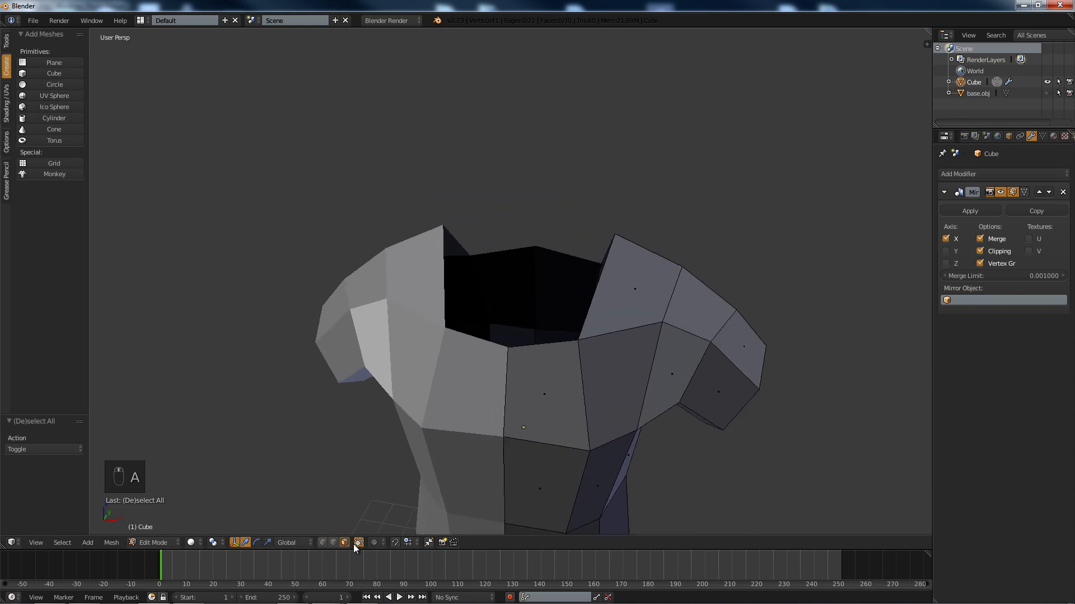
scroll(540, 382, "up", 2)
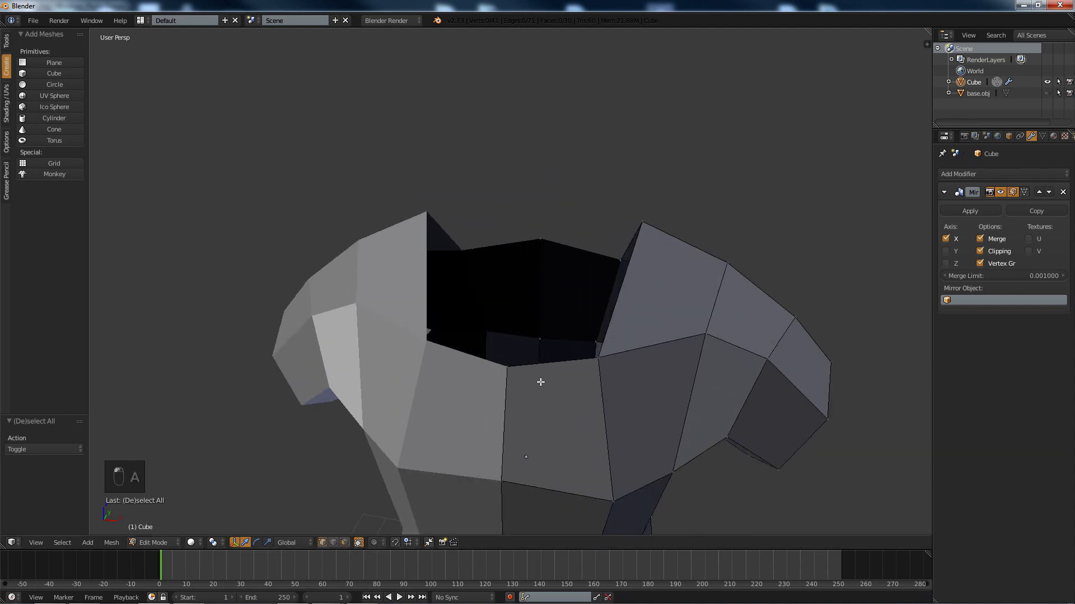
right_click(598, 361)
key("g")
key("x")
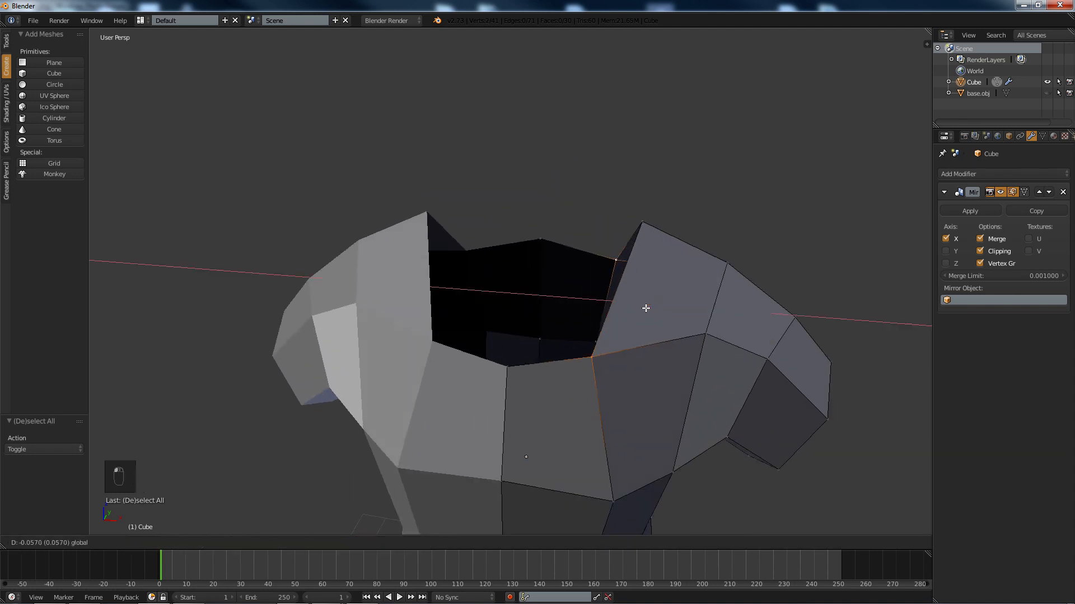
left_click(619, 297)
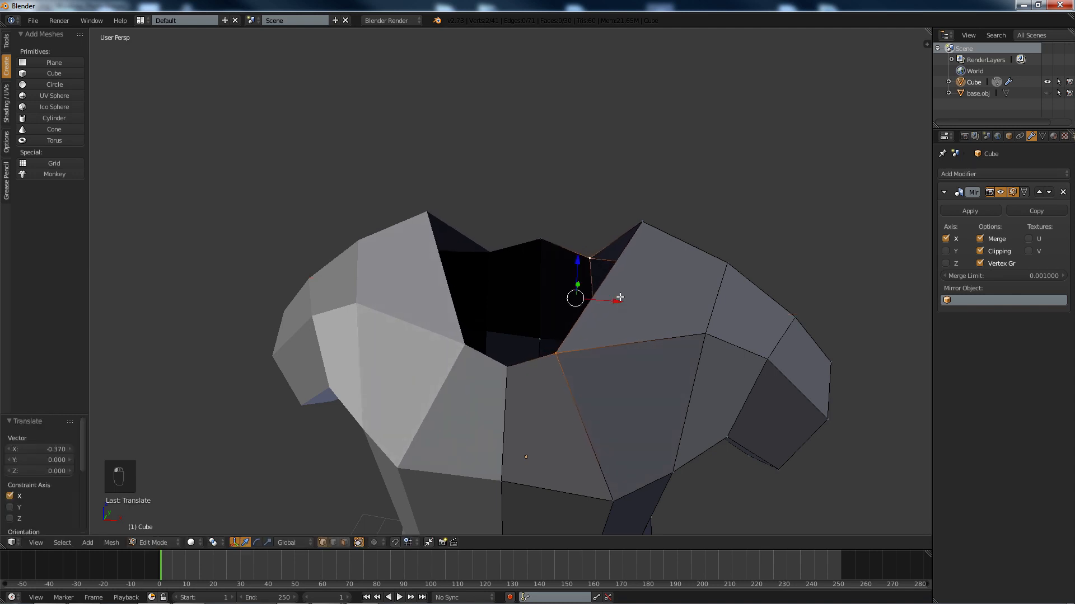
Move the neckline vertex at the top of the shoulder about 0.23 inward along X and lower it 0.093 along Z.
right_click(643, 221)
key("g")
key("x")
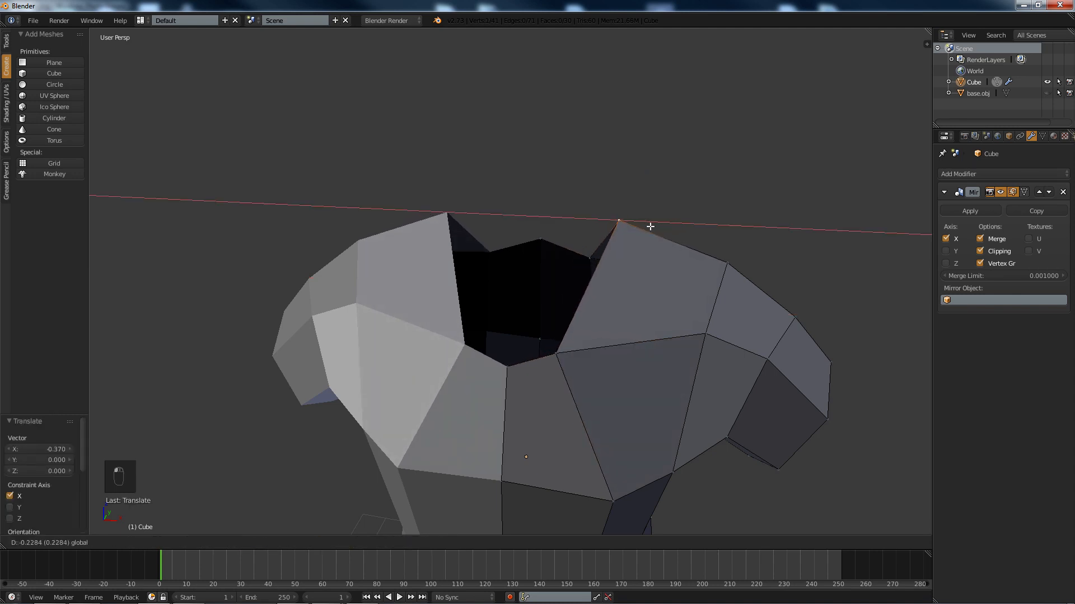
left_click_drag(650, 226, 650, 226)
left_click_drag(624, 178, 623, 189)
Lower the centre back neckline vertex in small moves along Z, the last one about 0.025.
left_click(552, 230)
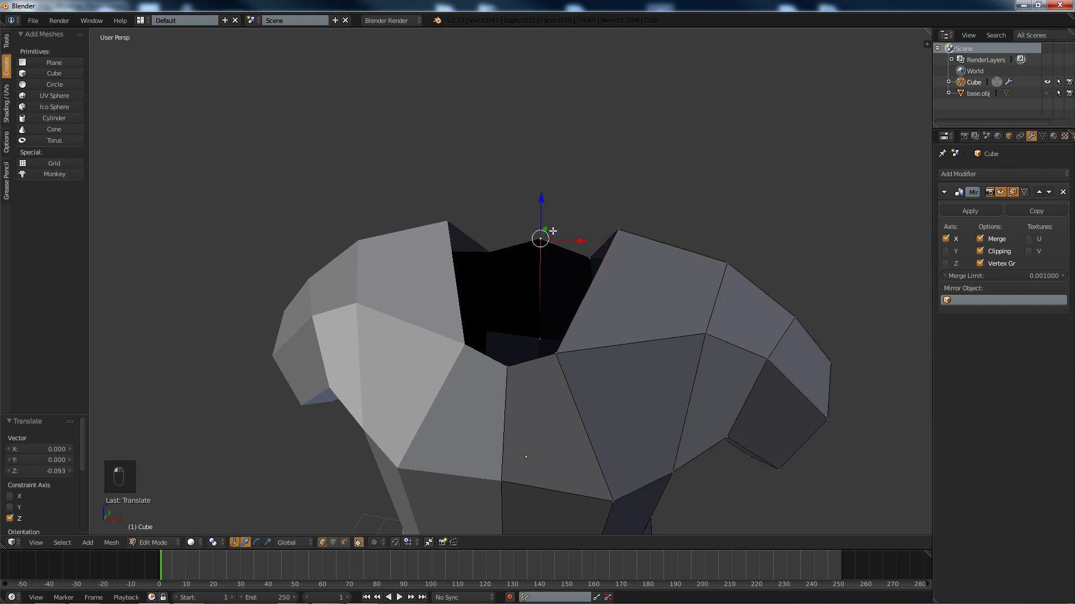
left_click_drag(533, 198, 548, 211)
middle_click_drag(528, 338, 556, 295)
scroll(557, 295, "up", 2)
left_click_drag(455, 195, 454, 194)
Extrude the sleeve opening's edge loop in place and scale the new loop to about 0.75 to form a rim.
middle_click_drag(454, 194, 424, 269)
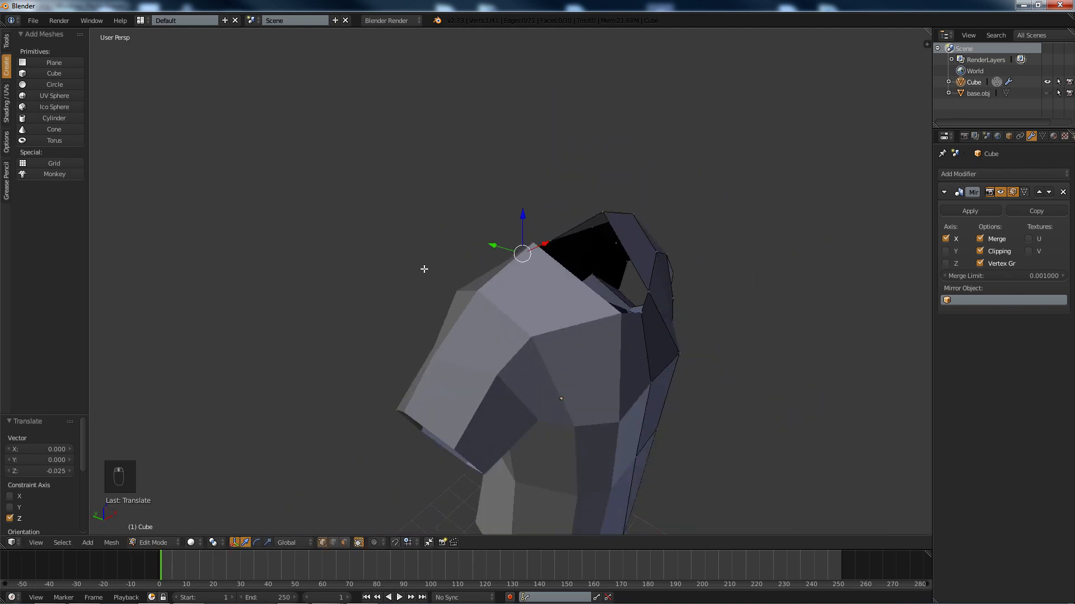
middle_click_drag(702, 323, 448, 194)
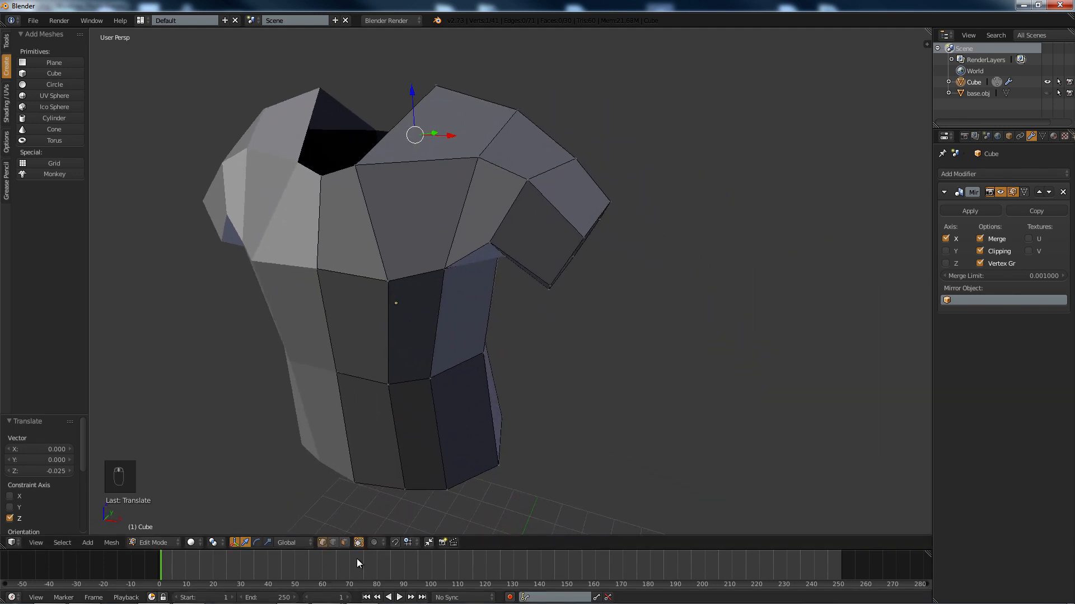
middle_click_drag(517, 206, 465, 294)
scroll(482, 330, "up", 2)
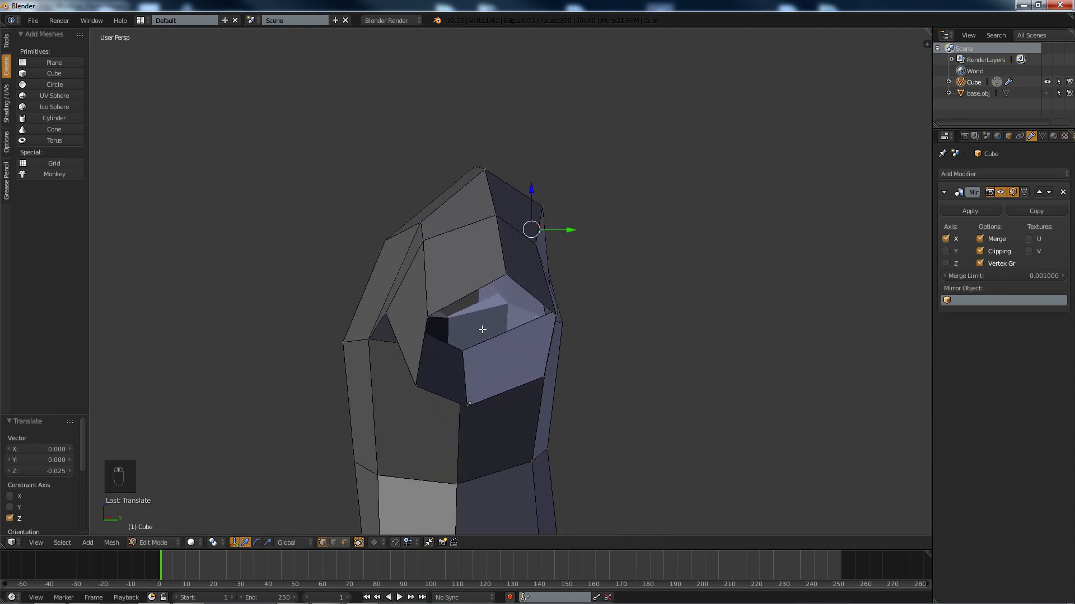
right_click(436, 309, "alt")
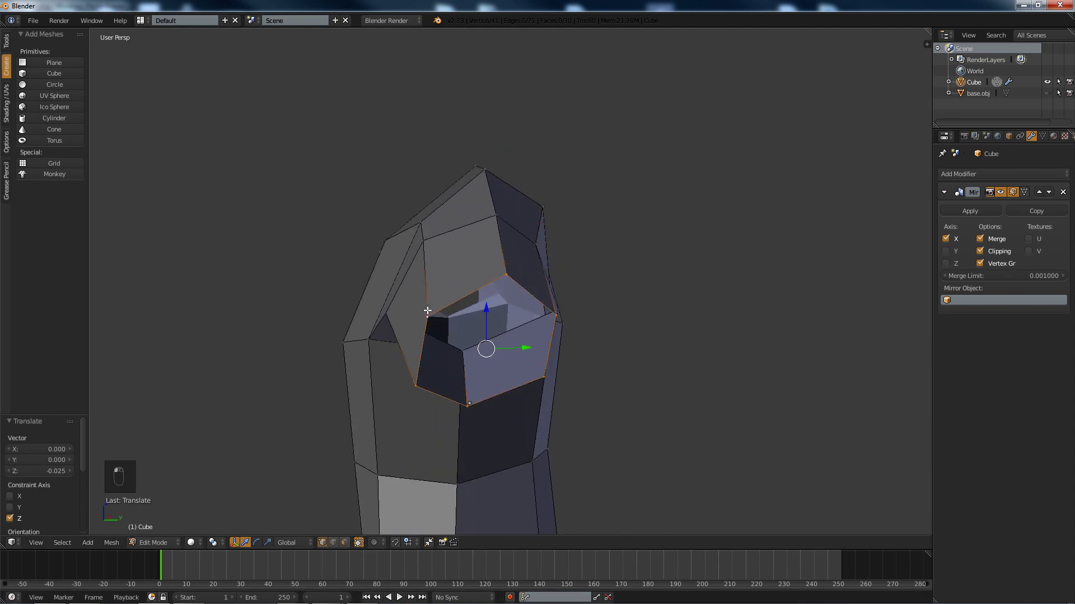
key("e")
key("0")
key("Return")
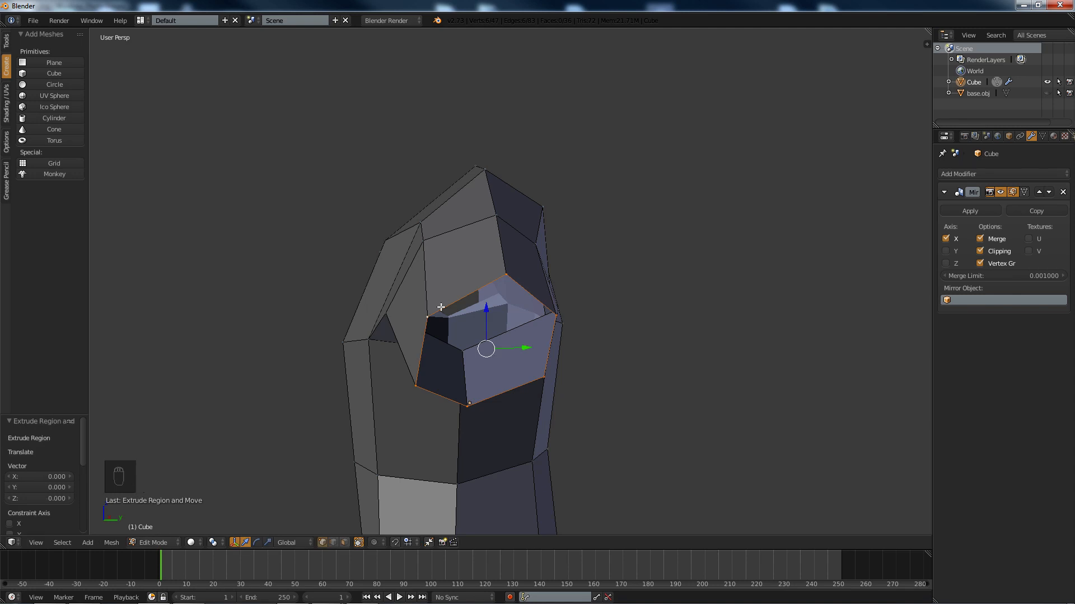
key("s")
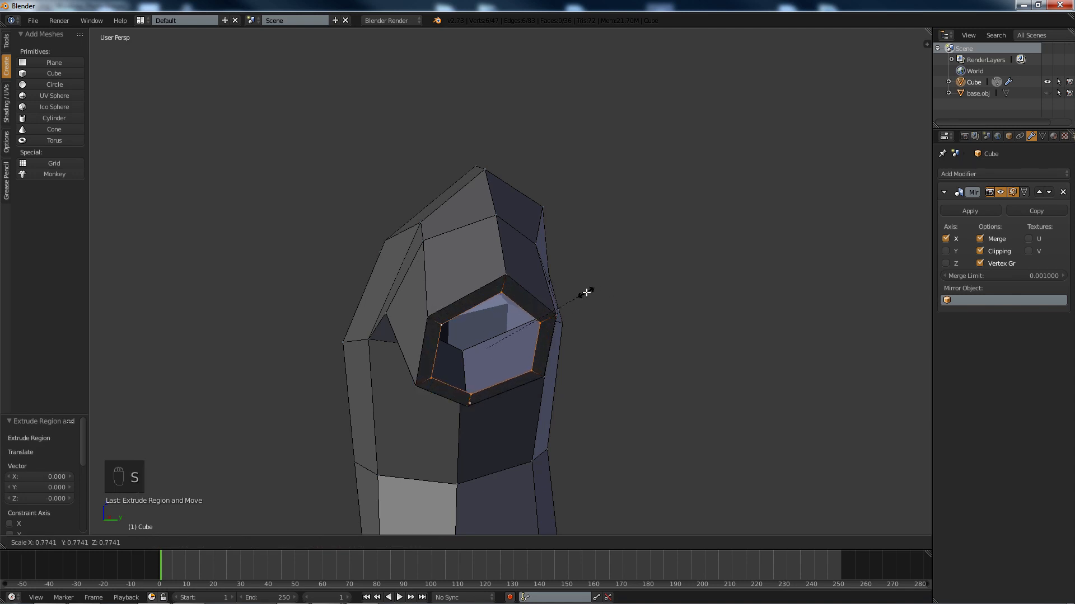
left_click(582, 292)
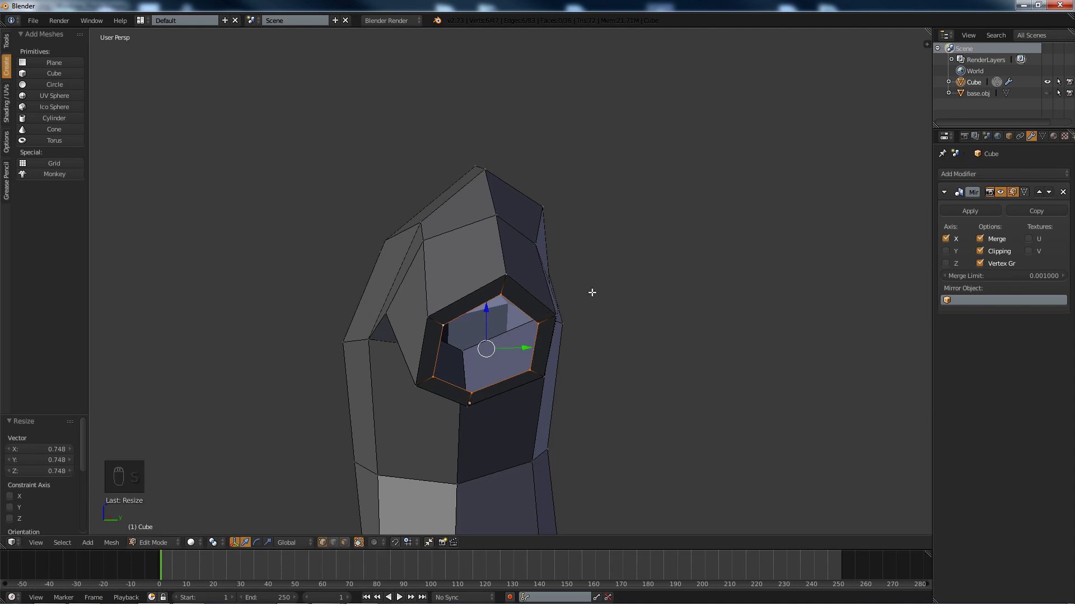
Extrude the inner rim loop of the sleeve opening and move it 0.186 into the sleeve along X.
key("e")
right_click(592, 292)
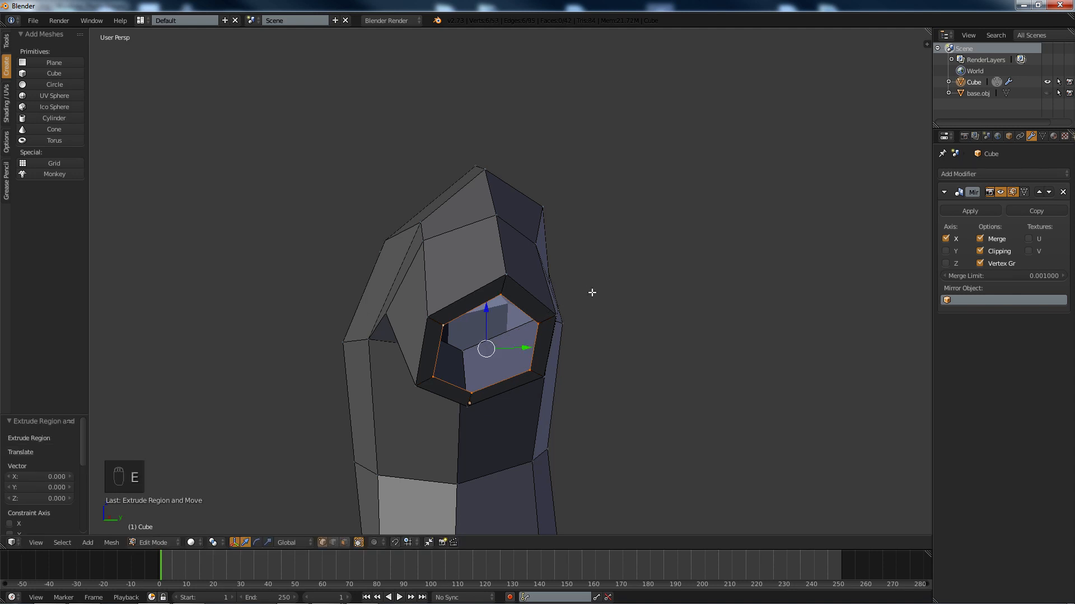
middle_click_drag(554, 290, 400, 294)
left_click_drag(343, 331, 361, 330)
middle_click_drag(361, 331, 299, 292)
middle_click_drag(373, 273, 352, 278)
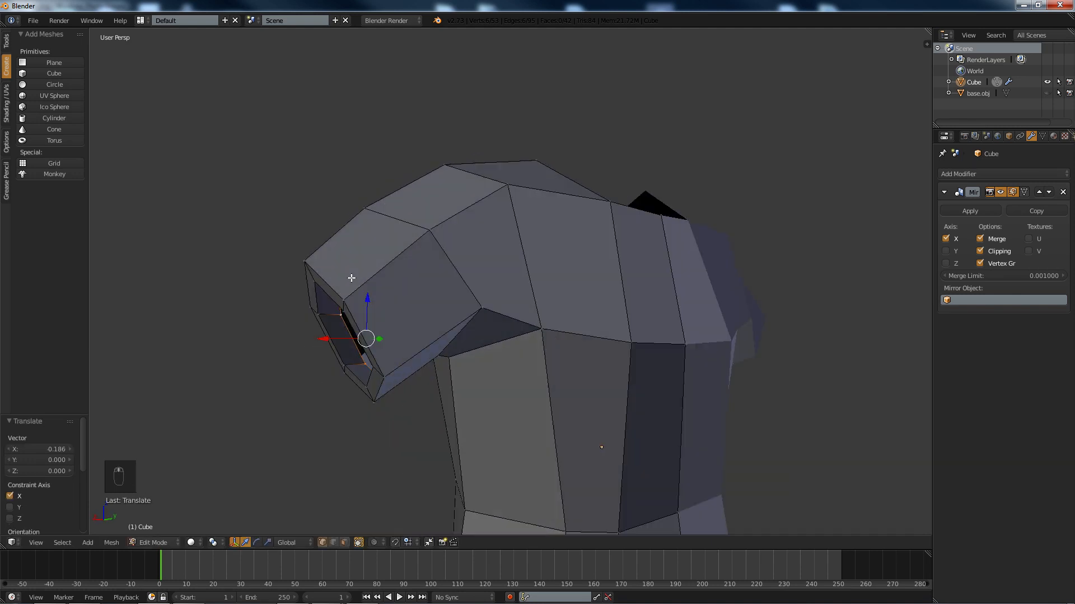
Nudge the extruded inner loop farther into the sleeve and raise it about 0.07 along Z.
middle_click_drag(254, 298, 338, 361)
left_click_drag(335, 357, 344, 356)
middle_click_drag(345, 354, 405, 303)
left_click_drag(399, 300, 396, 290)
left_click(397, 290)
middle_click_drag(397, 290, 463, 284)
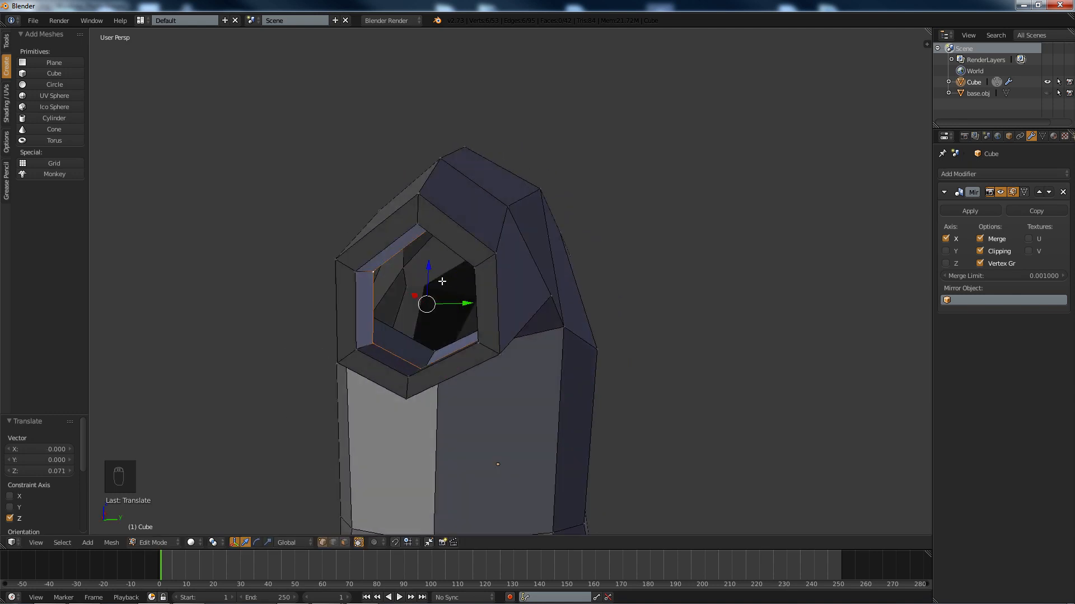
Extrude the sleeve's innermost edge loop in place and merge the new vertices at center to close off the sleeve opening.
key("e")
key("0")
key("Return")
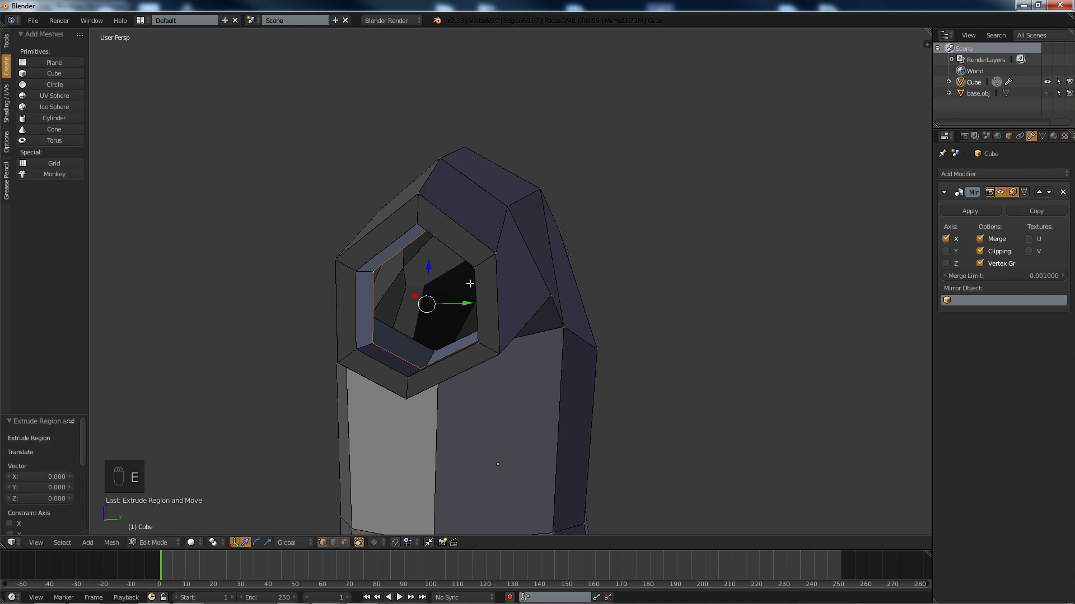
key("alt+m")
left_click(451, 305)
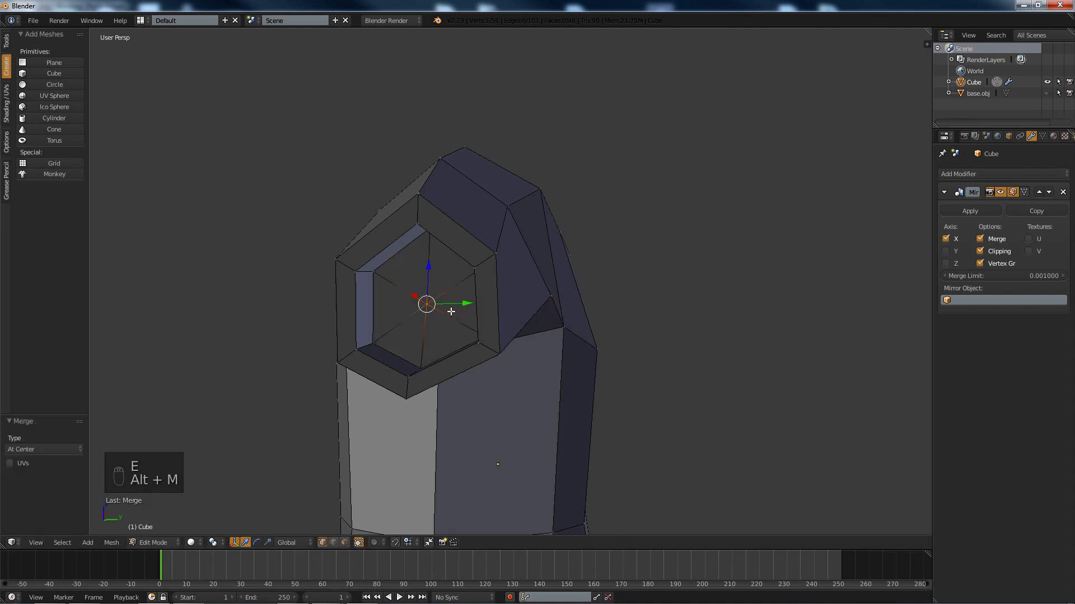
middle_click_drag(450, 305, 463, 286)
middle_click_drag(547, 252, 488, 286)
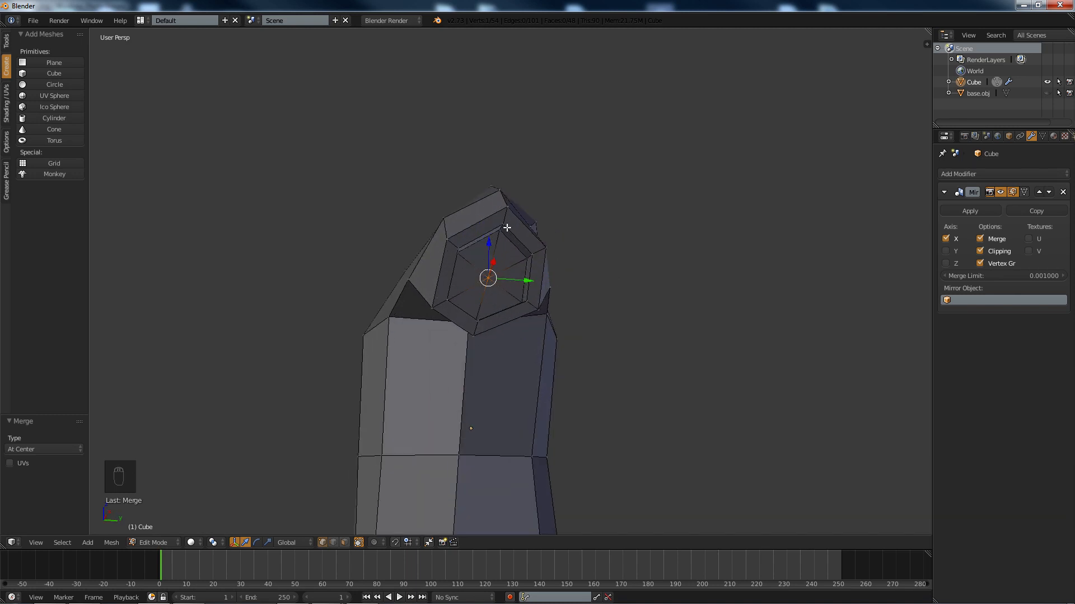
middle_click_drag(512, 235, 391, 231)
key("a")
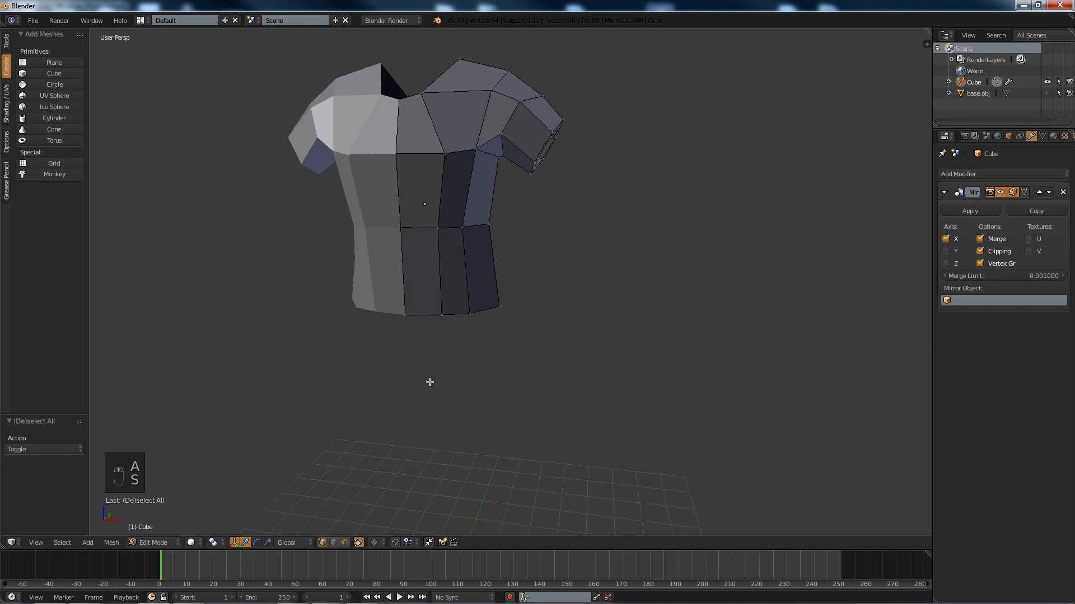
Extrude the shirt's bottom hem edge loop in place and scale the new loop to about 0.694 to form a rim.
scroll(458, 196, "up", 4)
middle_click_drag(456, 199, 384, 298)
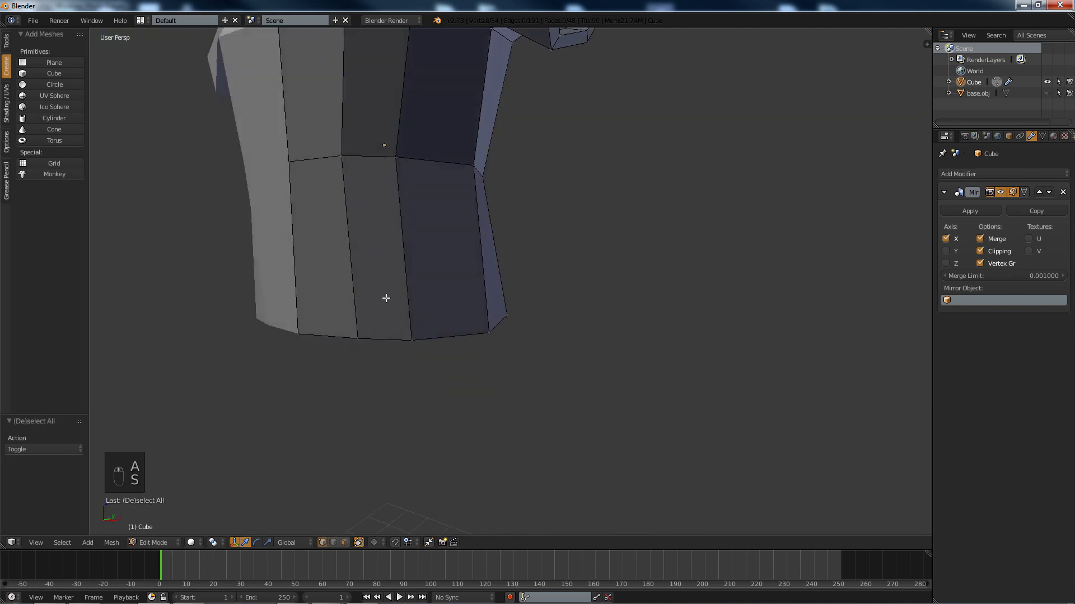
right_click(427, 338, "alt")
middle_click_drag(428, 338, 431, 290)
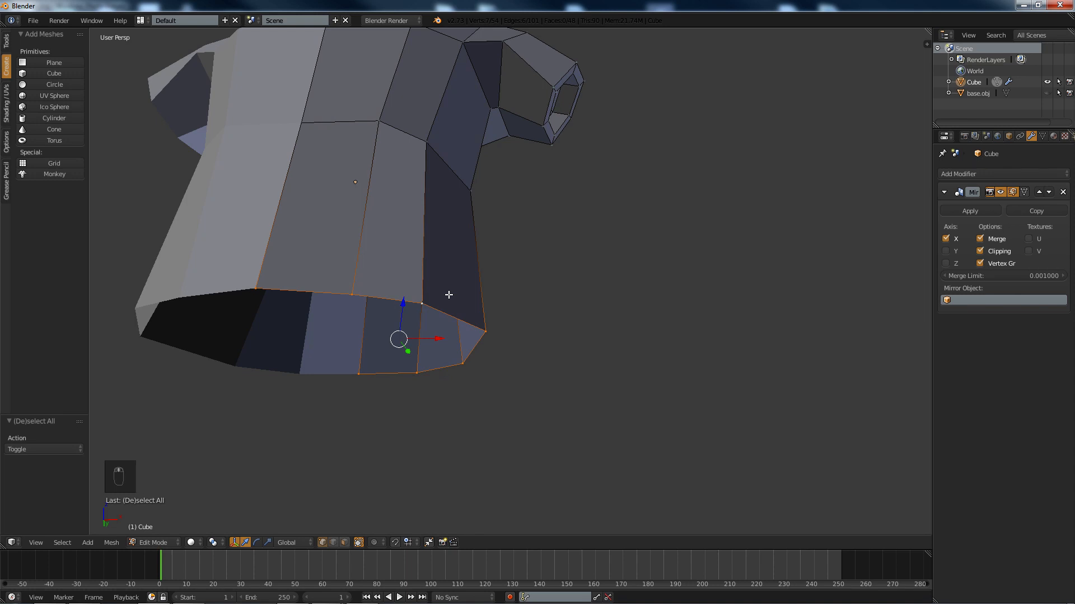
key("e")
left_click(449, 294)
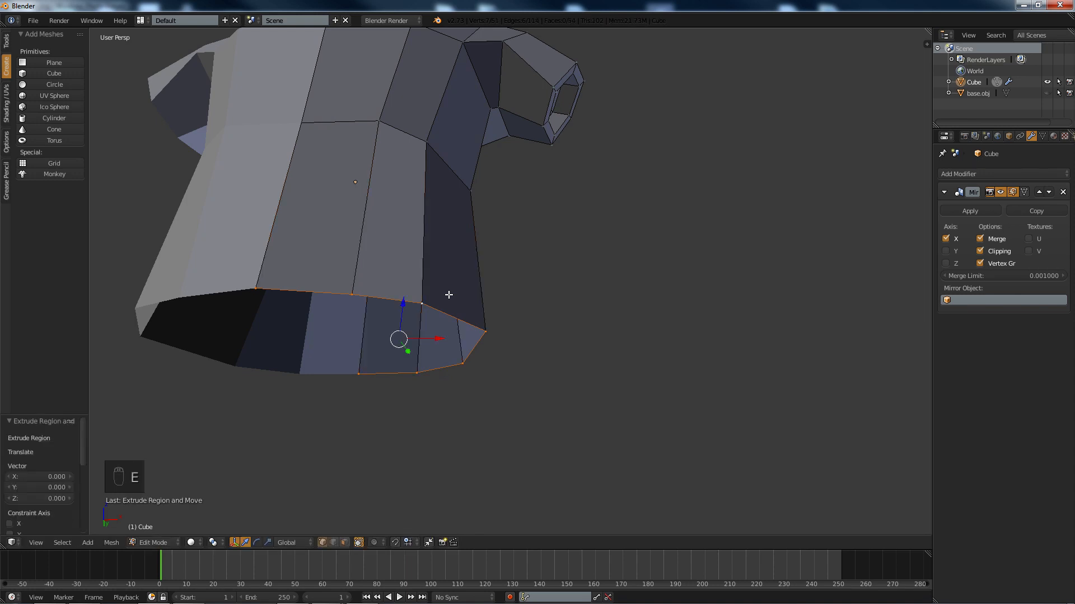
key("s")
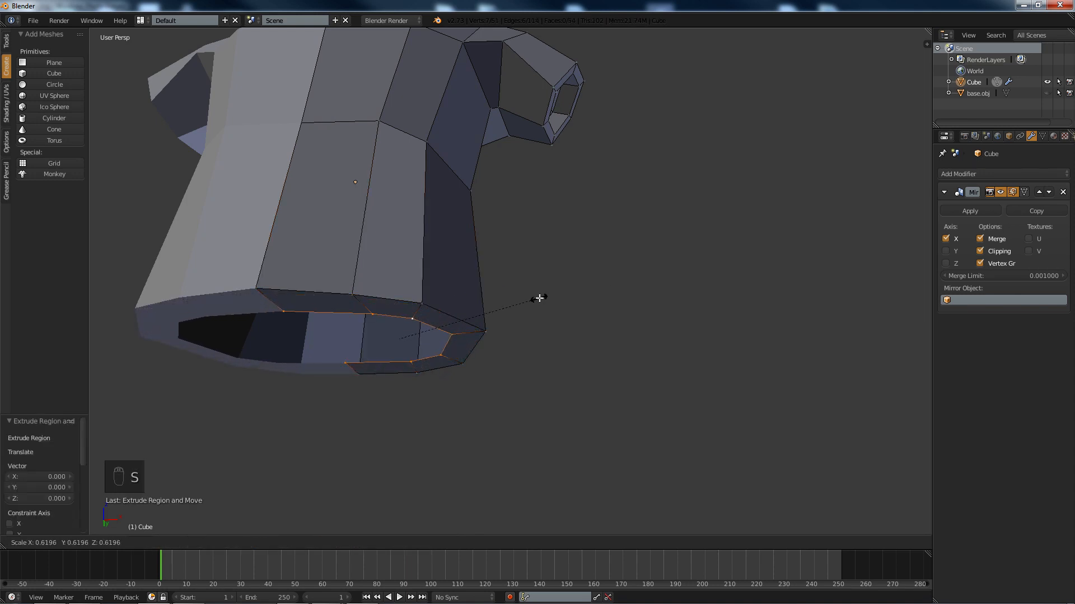
left_click(560, 297)
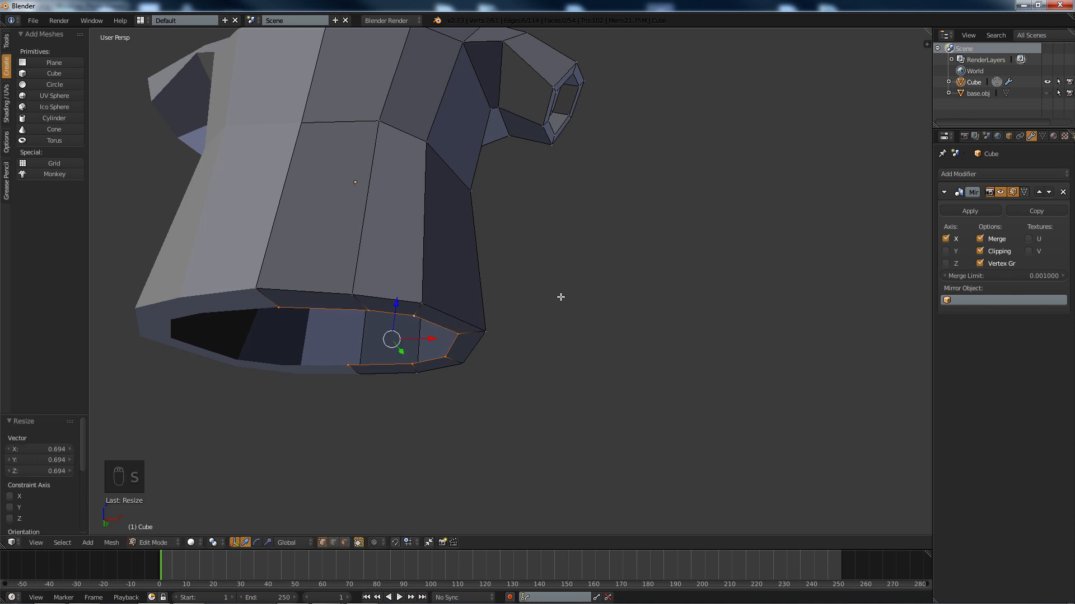
Extrude the inner hem loop and move it up into the shirt along Z by about 0.23.
key("e")
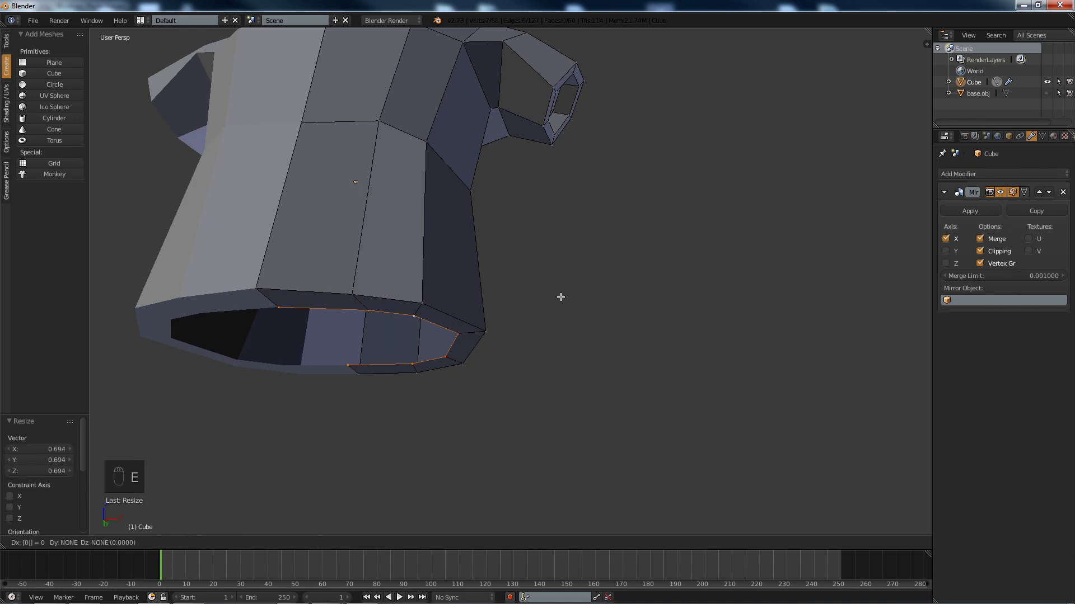
right_click(561, 297)
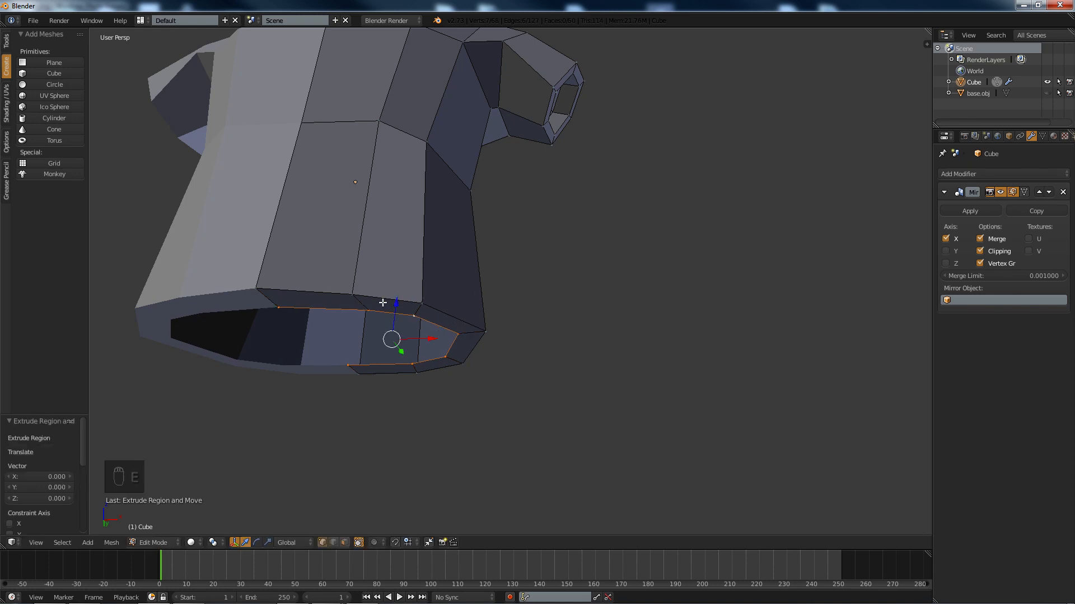
key("g")
key("z")
left_click(399, 284)
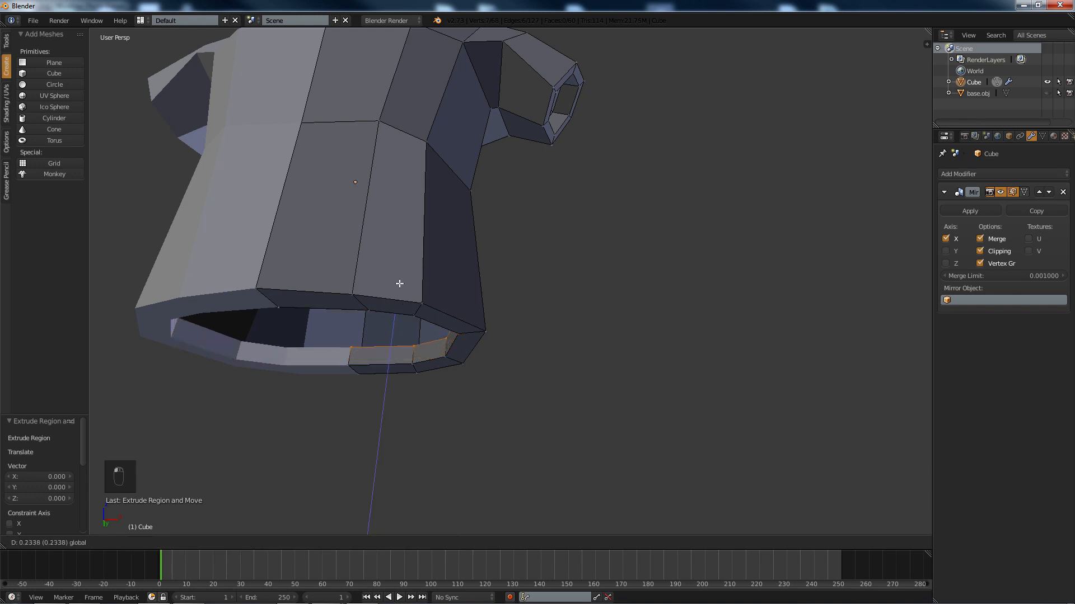
Extrude the raised inner hem loop in place and merge the new vertices at center.
key("e")
right_click(399, 284)
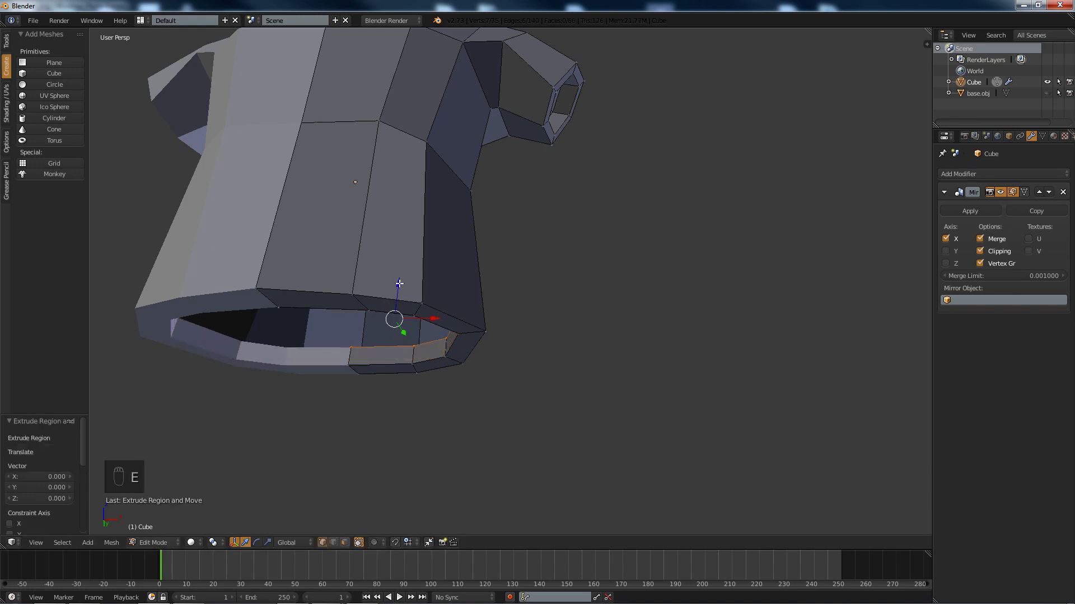
key("alt+m")
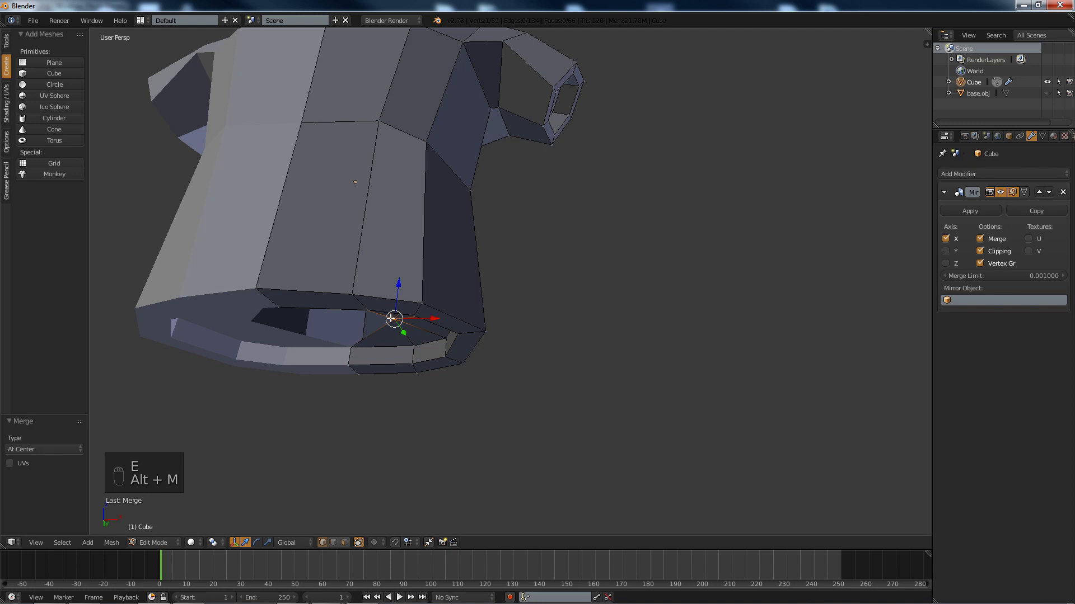
middle_click_drag(428, 325, 470, 308)
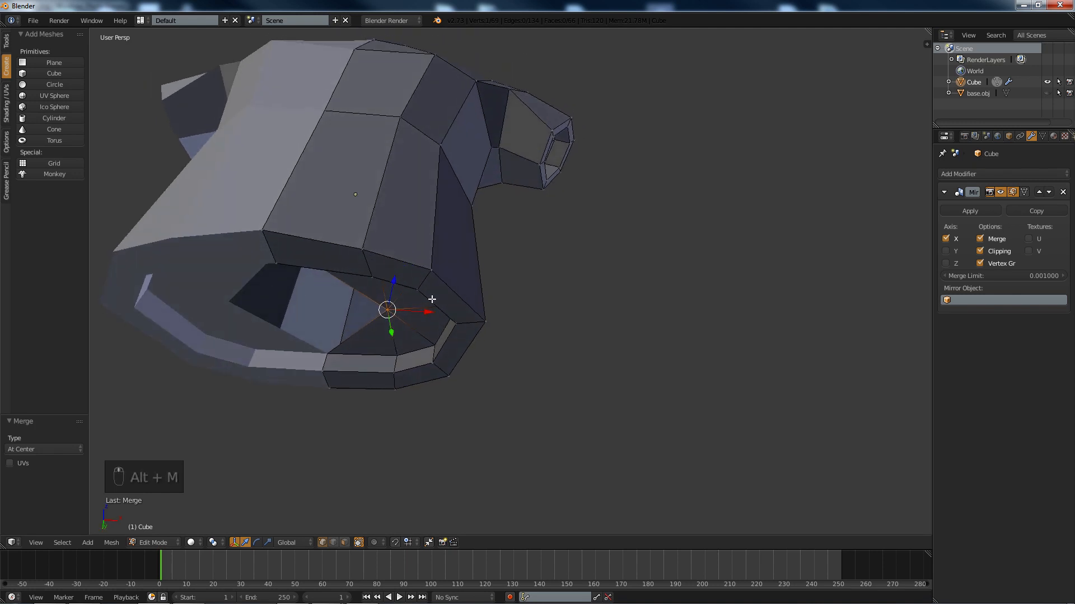
Move the merged hem cap vertex along X onto the mirror centre line to close the bottom opening.
left_click_drag(429, 312, 312, 308)
key("a")
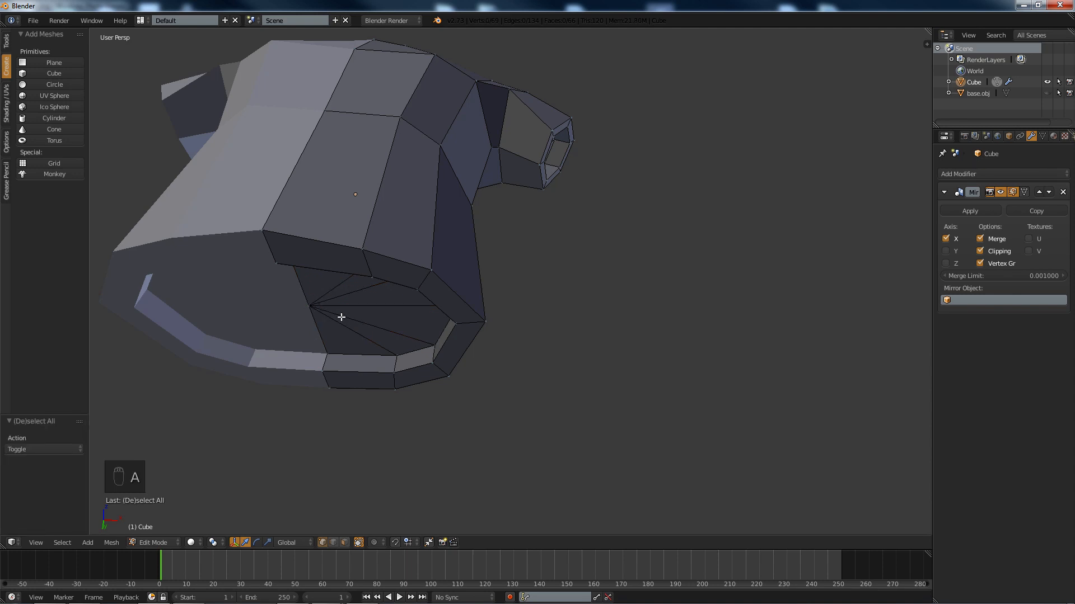
right_click(310, 311)
left_click_drag(342, 310, 336, 285)
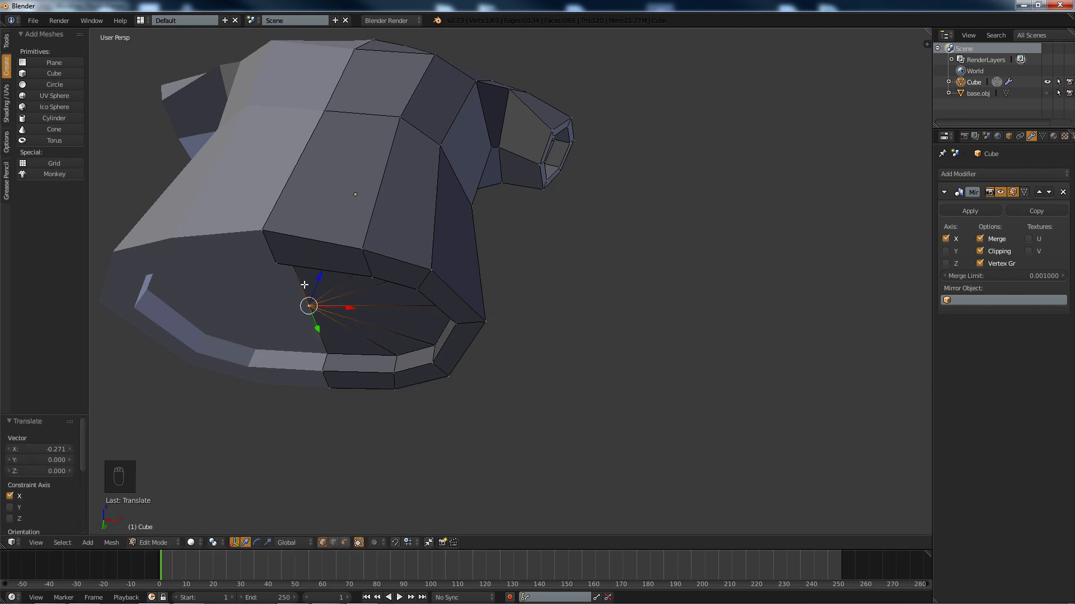
key("a")
Extrude the neckline edge loop in place and scale the new loop to about 0.786 to form a rim.
middle_click_drag(373, 128, 401, 318)
scroll(401, 317, "up", 2)
middle_click_drag(396, 147, 433, 348, "shift")
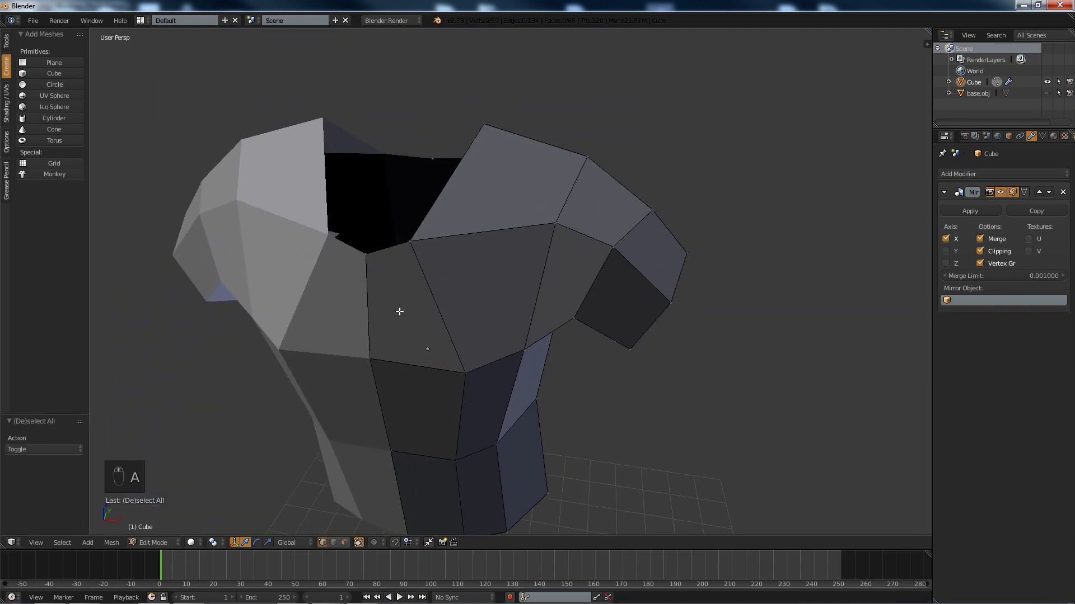
right_click(367, 253, "alt")
key("e")
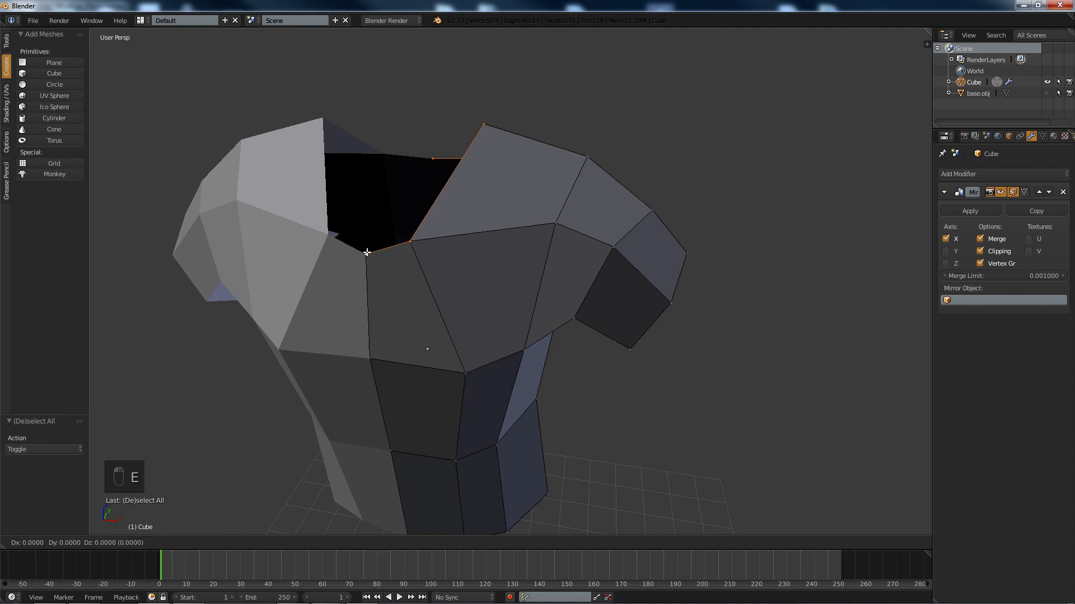
right_click(366, 252)
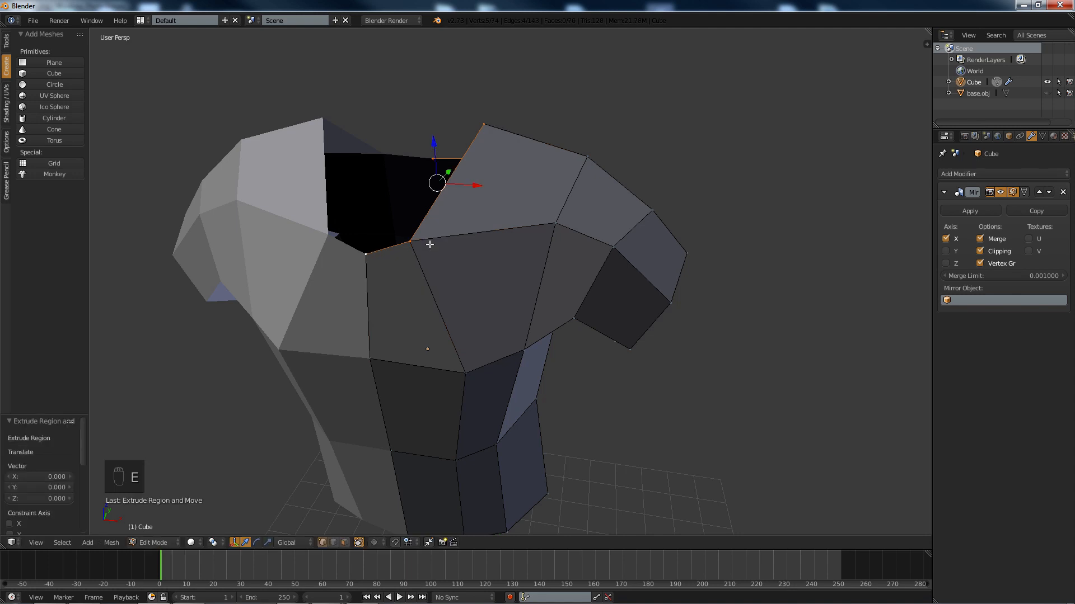
middle_click_drag(532, 218, 562, 192)
key("s")
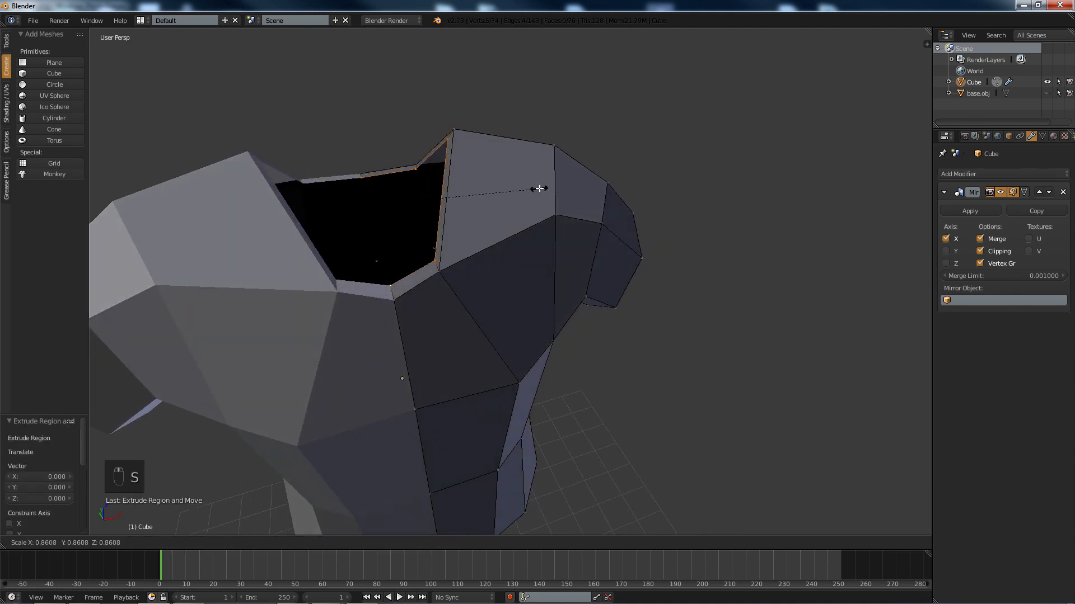
left_click(528, 189)
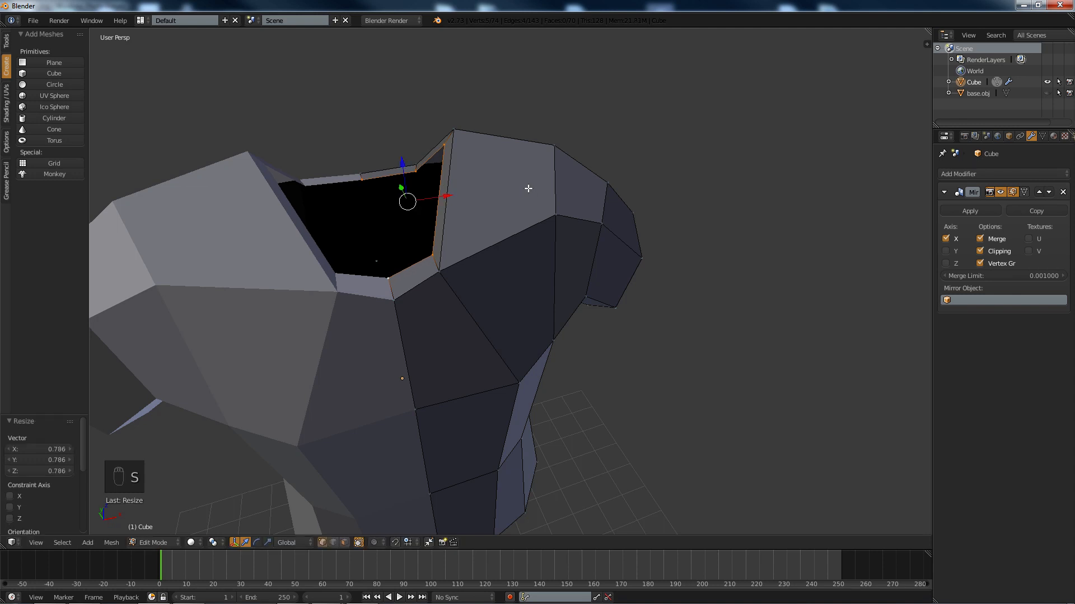
Extrude the inner neckline loop and lower it into the shirt along Z by about 0.185.
key("e")
right_click(528, 189)
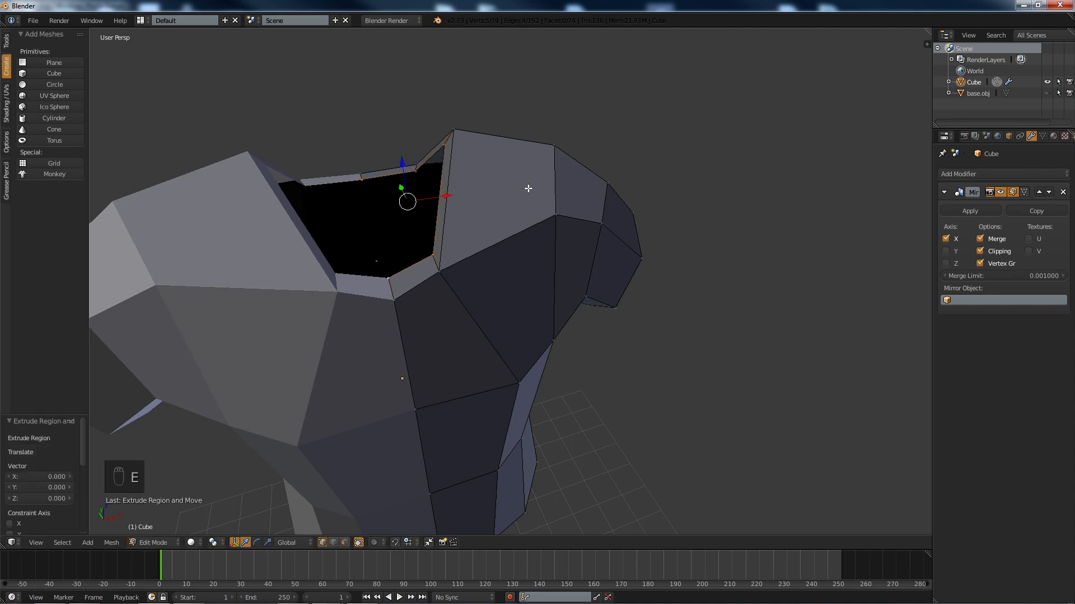
key("g")
key("z")
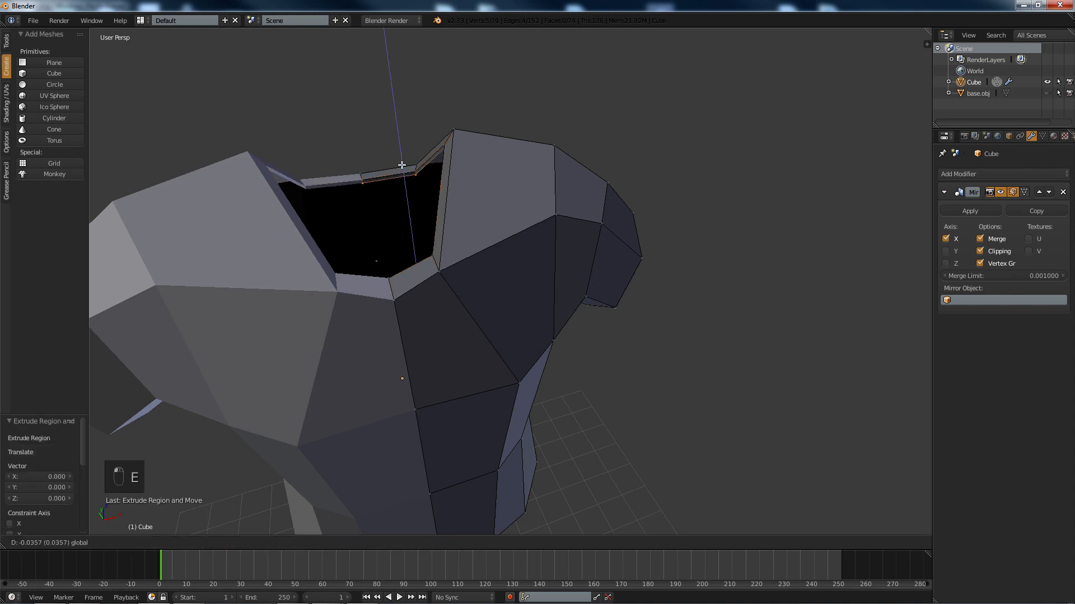
left_click(405, 179)
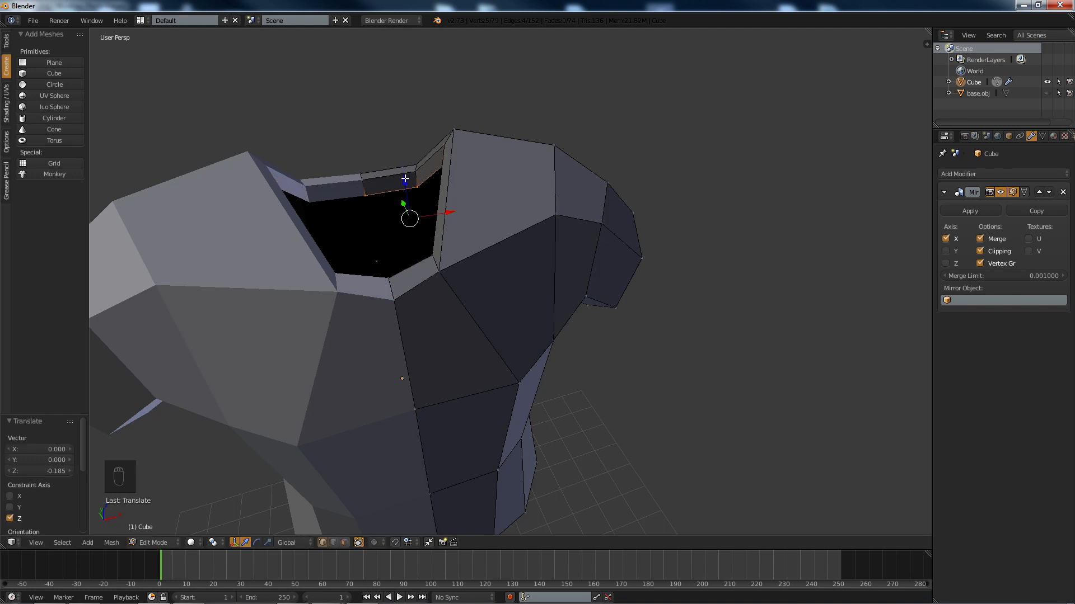
Extrude the lowered neckline loop in place, merge it at center, and move the merged vertex about -0.497 along X to the centre line.
key("e")
right_click(403, 178)
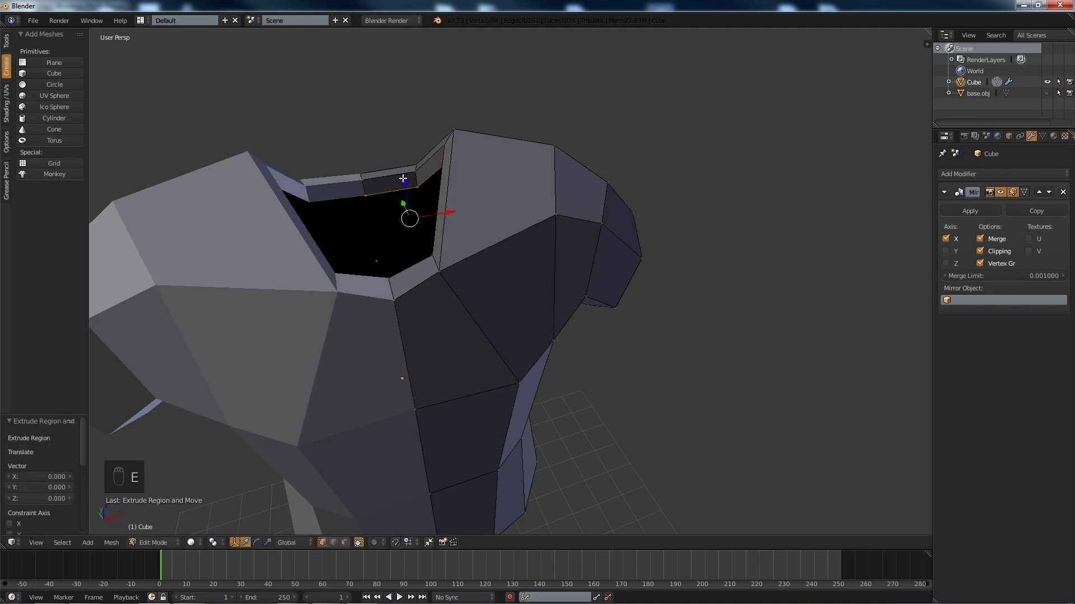
key("alt+m")
left_click(403, 178)
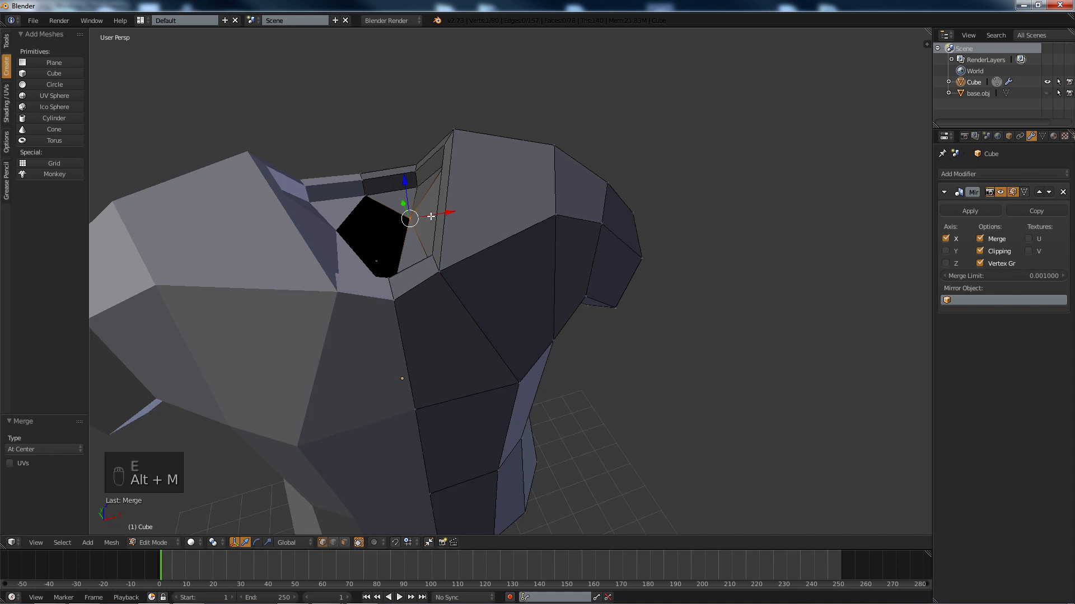
key("g")
key("x")
left_click(395, 208)
middle_click_drag(394, 208, 405, 203)
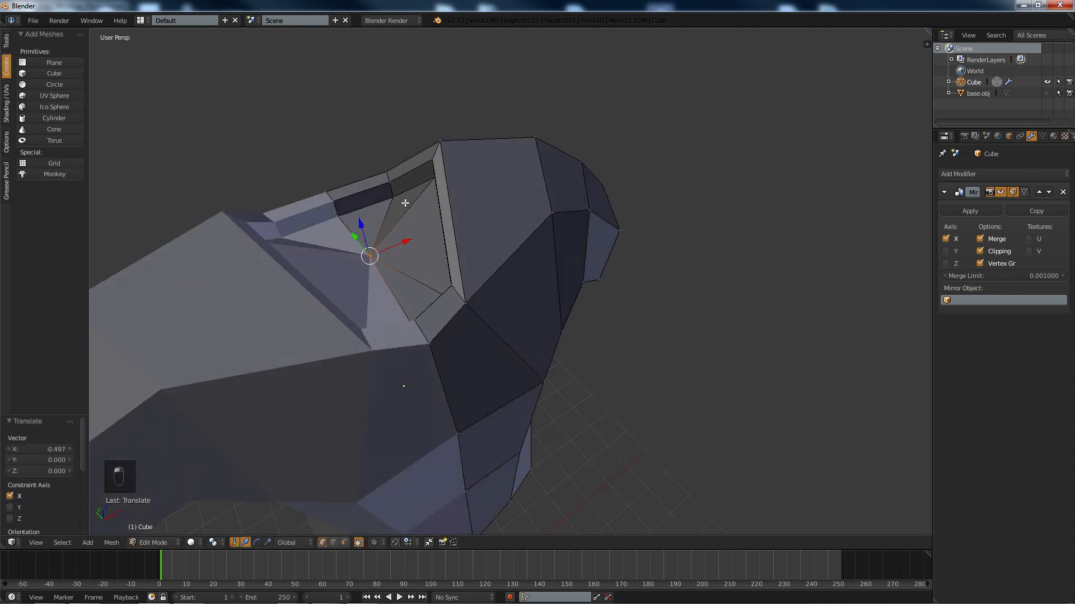
Flatten the edge loop around the neckline cap by scaling it to 0 along Z.
right_click(389, 197, "alt")
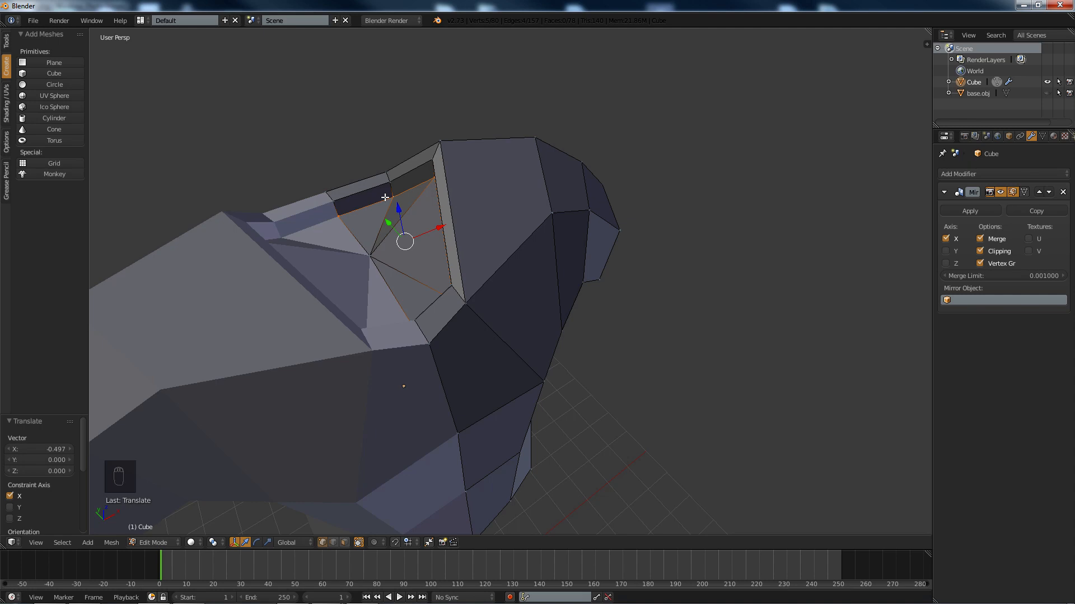
key("s")
key("z")
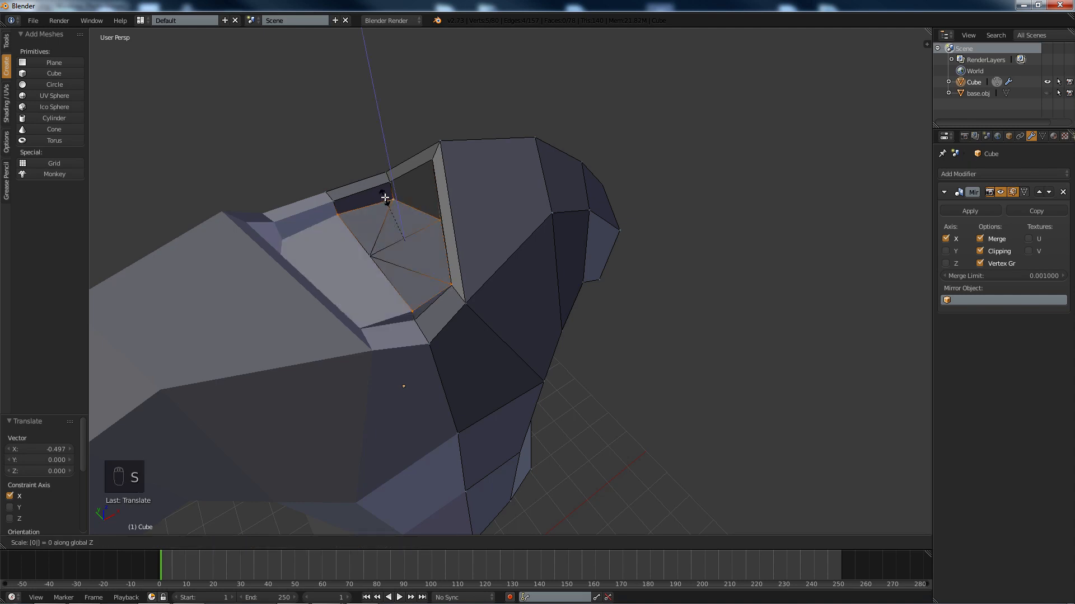
key("0")
key("Return")
middle_click_drag(448, 297, 434, 281)
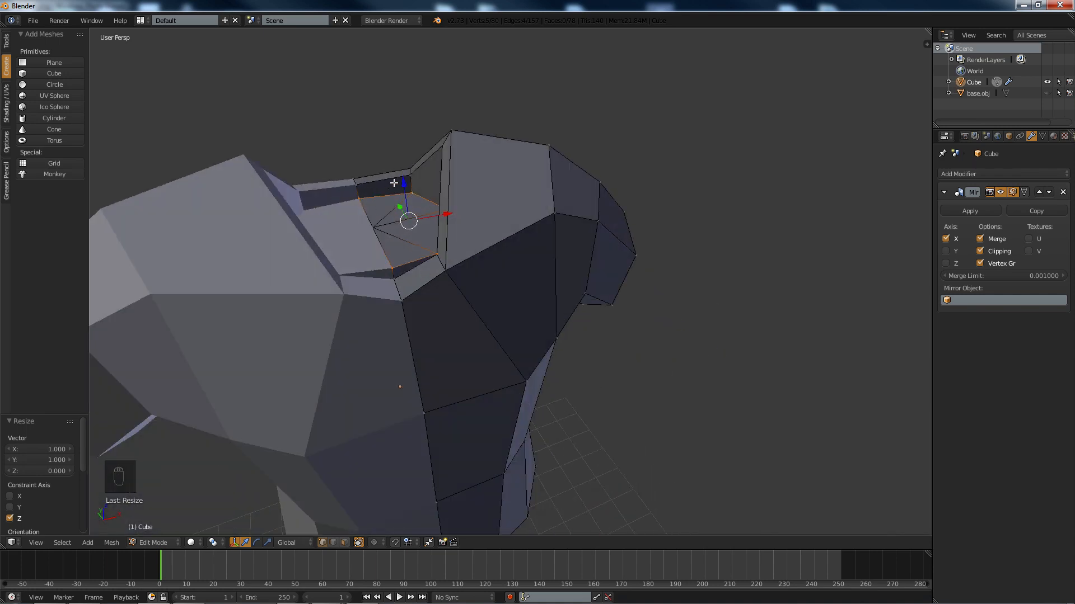
Add the centre vertex to the neckline cap selection and lower the whole cap in small moves along Z.
right_click(373, 227, "shift")
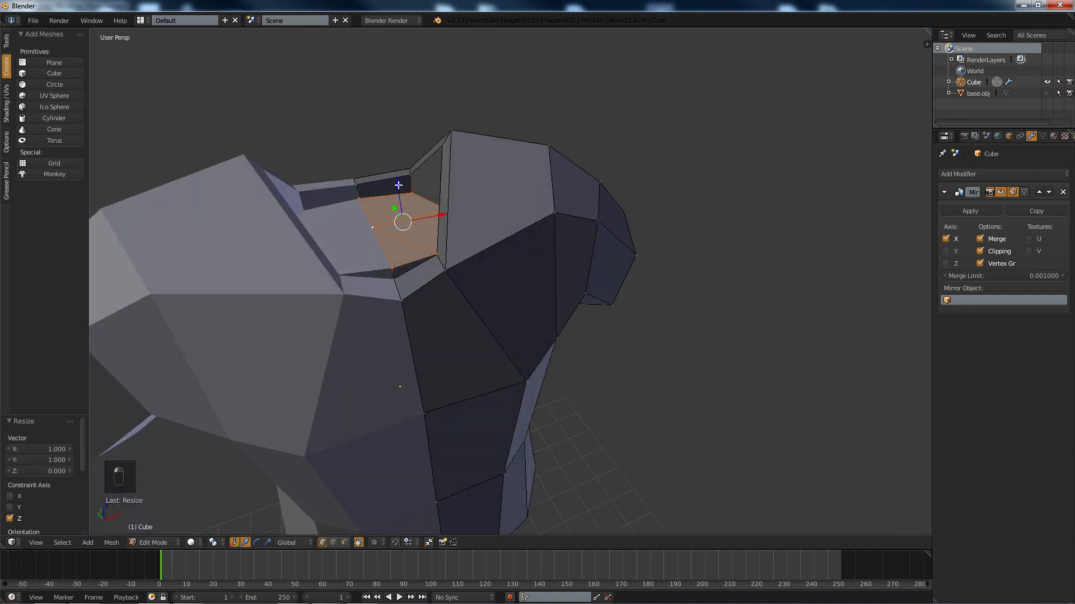
left_click_drag(398, 184, 405, 201)
middle_click_drag(405, 201, 390, 228)
left_click_drag(409, 238, 413, 239)
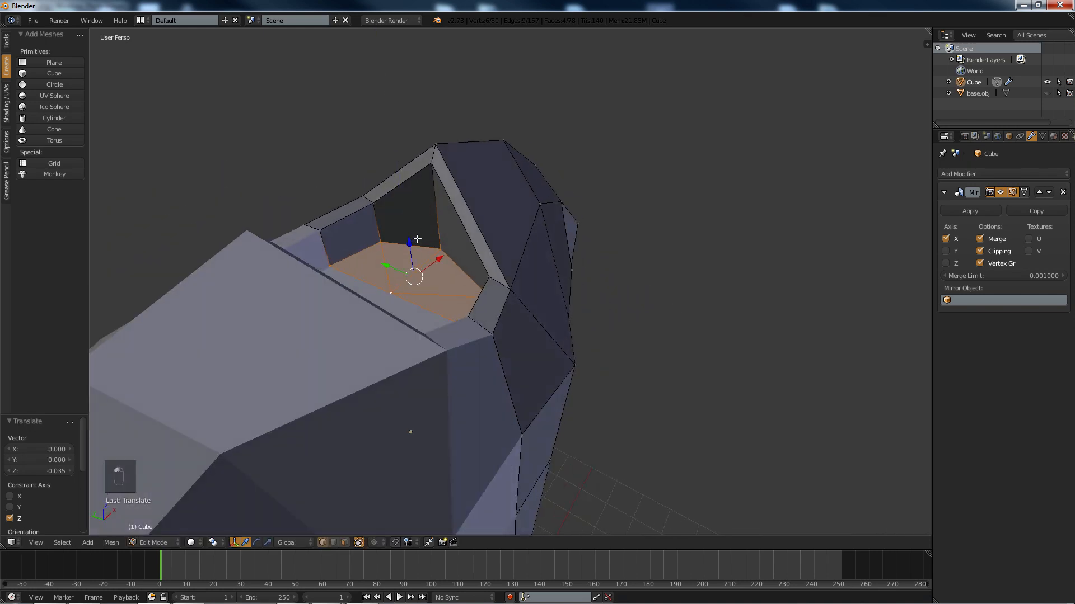
middle_click_drag(412, 239, 507, 232)
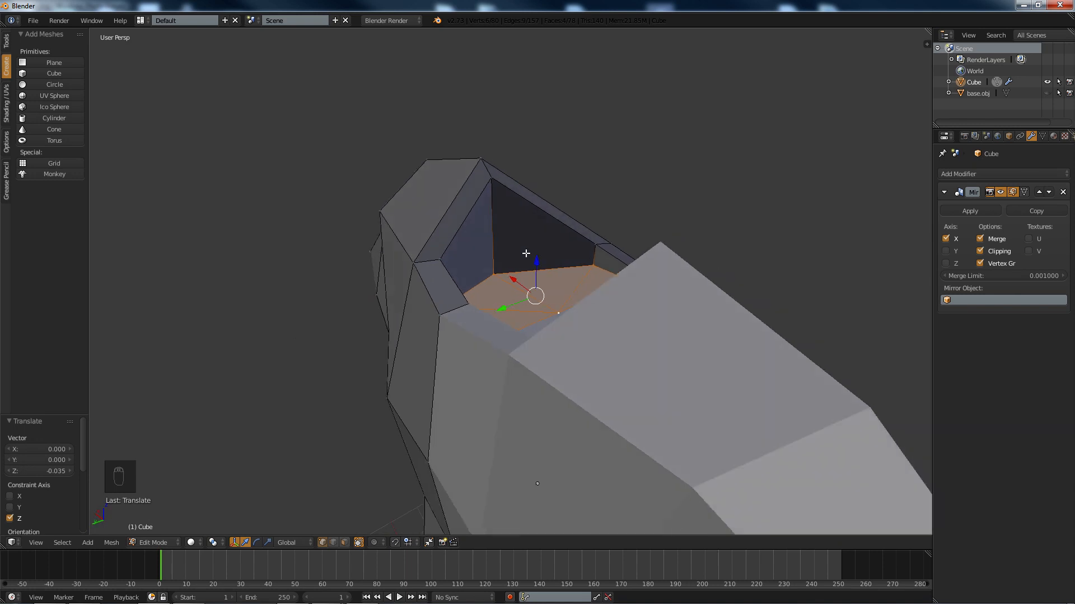
left_click_drag(526, 254, 526, 252)
middle_click_drag(526, 251, 359, 225)
scroll(355, 225, "down", 4)
key("a")
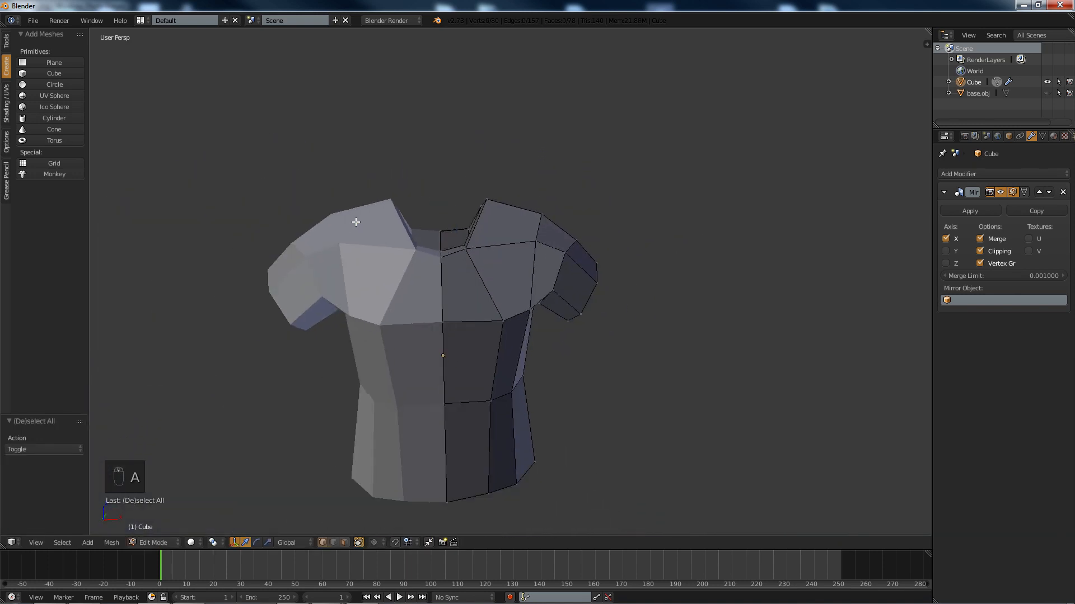
Move the front chest vertex below the neckline about -0.3 along X, toward the centre line.
right_click(498, 324)
key("g")
key("x")
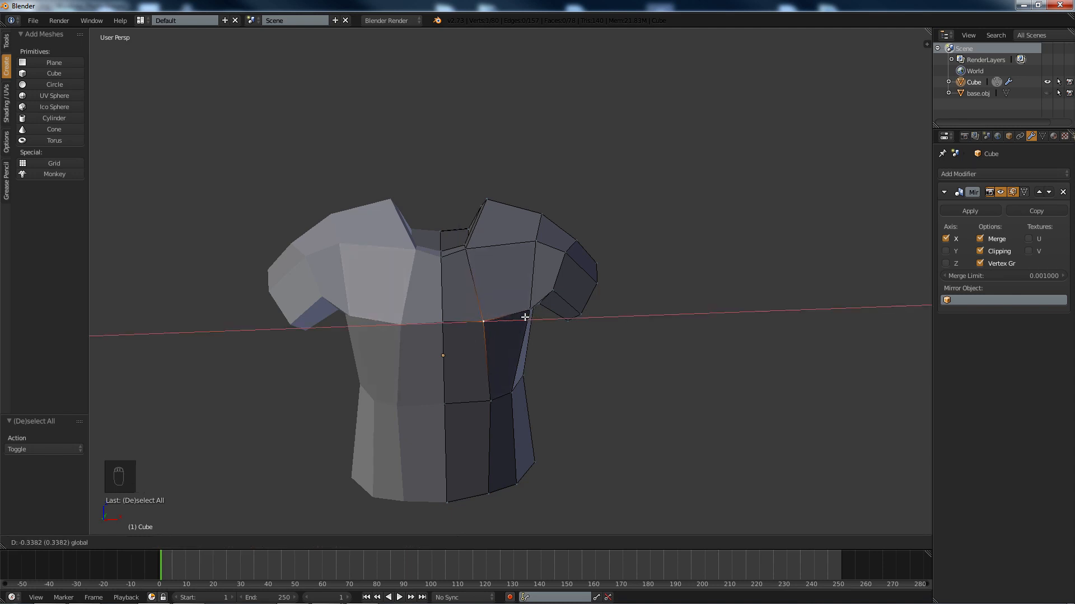
left_click(523, 315)
Select the waist vertex on the back side of the torso, below the sleeve.
middle_click_drag(523, 315, 463, 283)
scroll(465, 283, "down", 3)
middle_click_drag(558, 284, 363, 298)
scroll(504, 397, "up", 3)
middle_click_drag(513, 409, 605, 410)
right_click(522, 401)
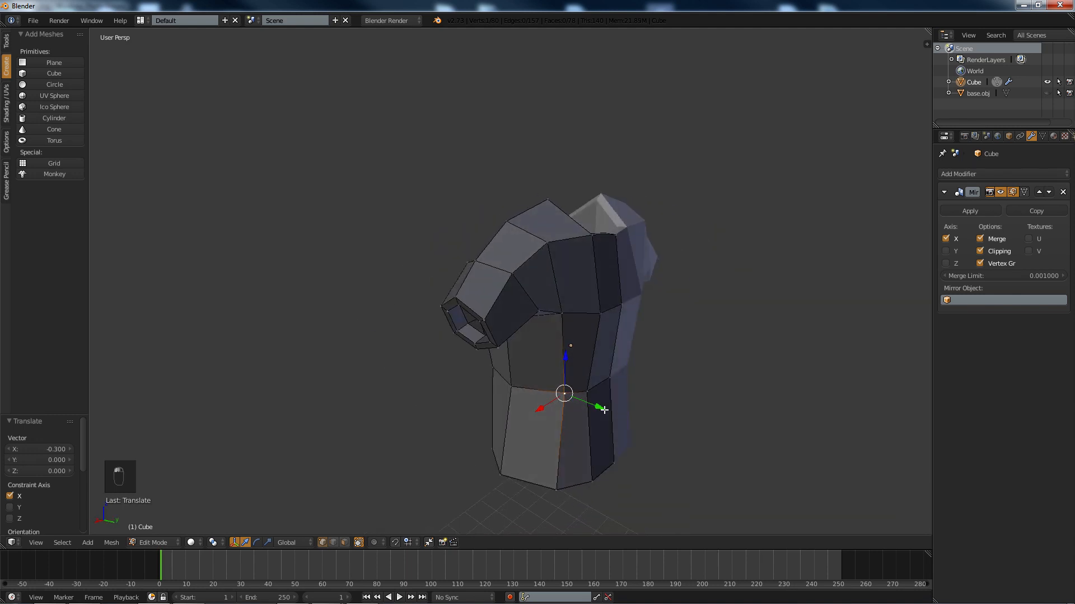
Move the selected side waist vertex about -0.143 along Y and 0.194 along X, deselect it and leave Edit Mode.
key("g")
key("y")
left_click(557, 401)
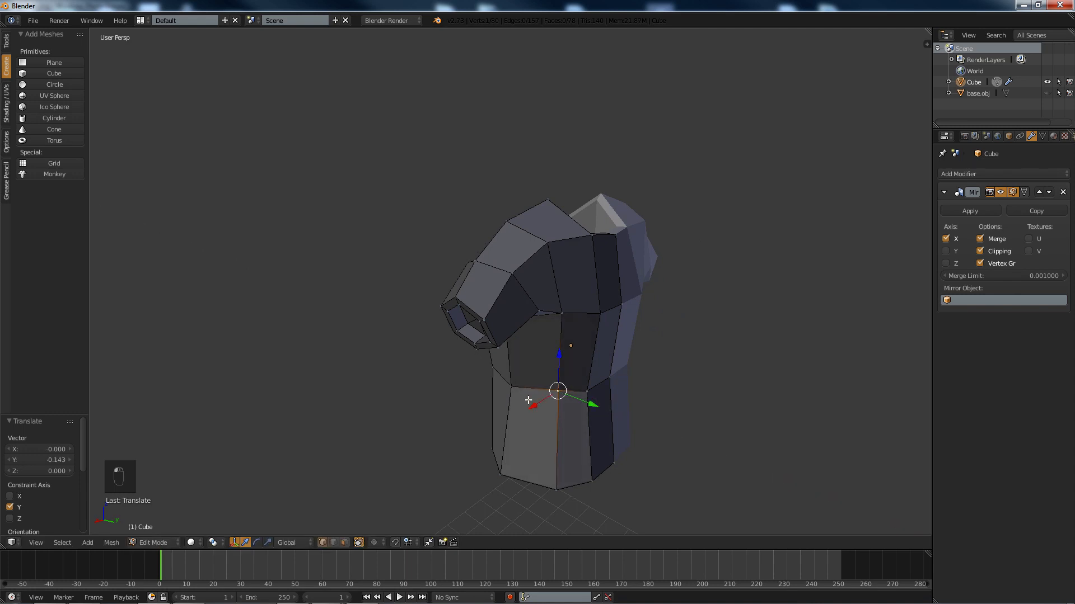
key("g")
key("x")
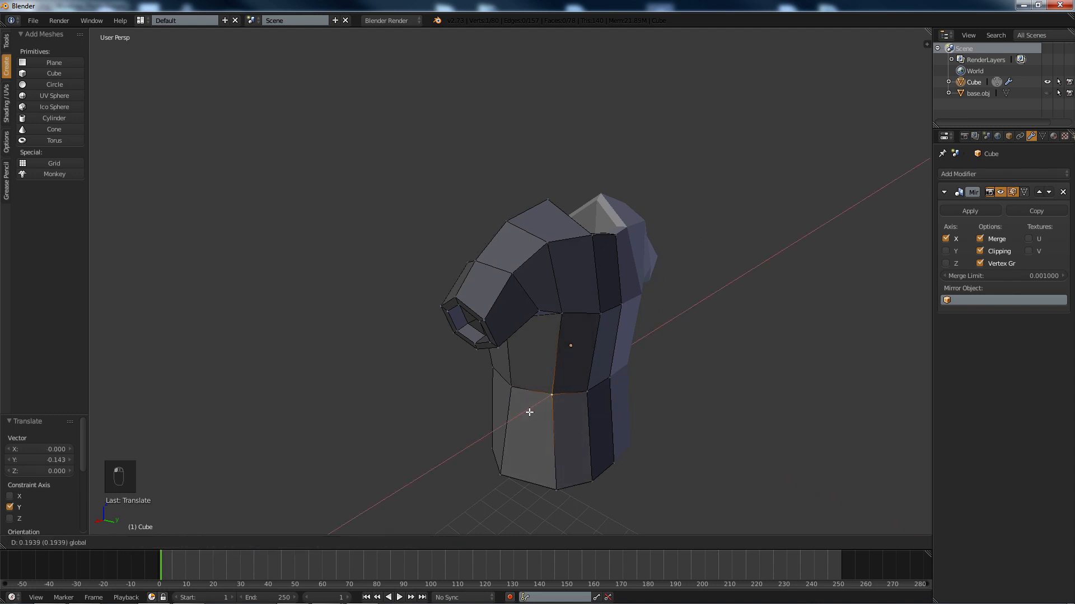
left_click(530, 413)
middle_click_drag(530, 412, 498, 365)
key("a")
key("Tab")
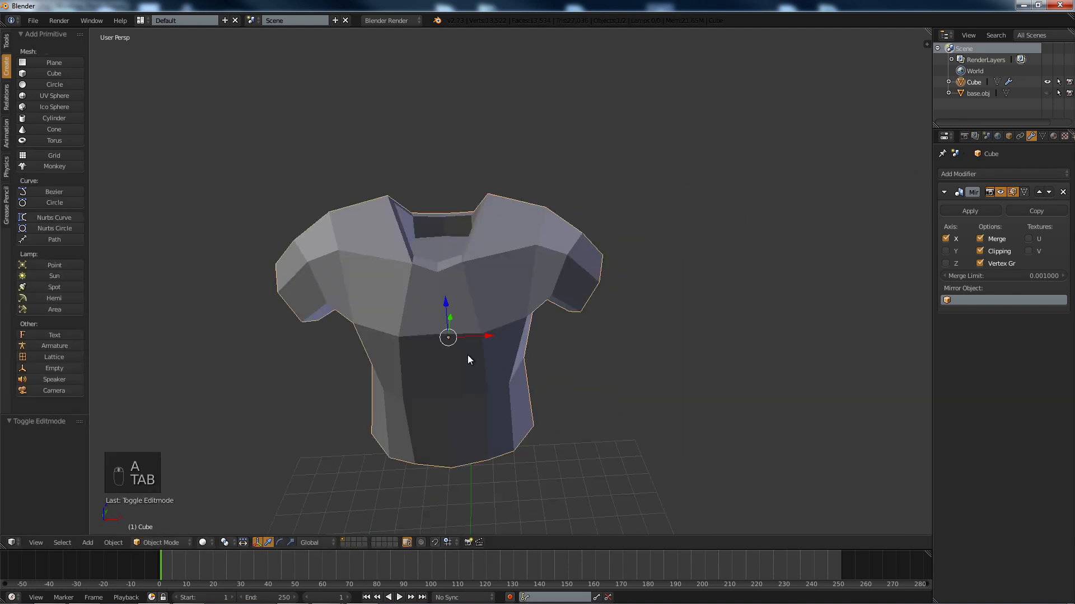
Apply smooth face shading to the whole shirt mesh and return to Object Mode.
key("Tab")
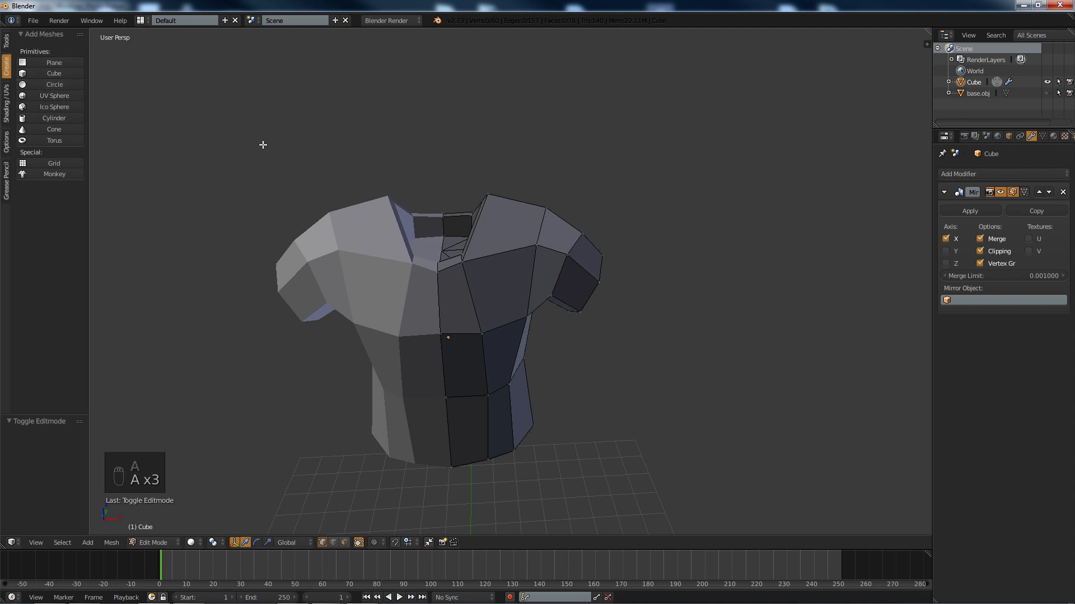
key("a")
left_click(6, 103)
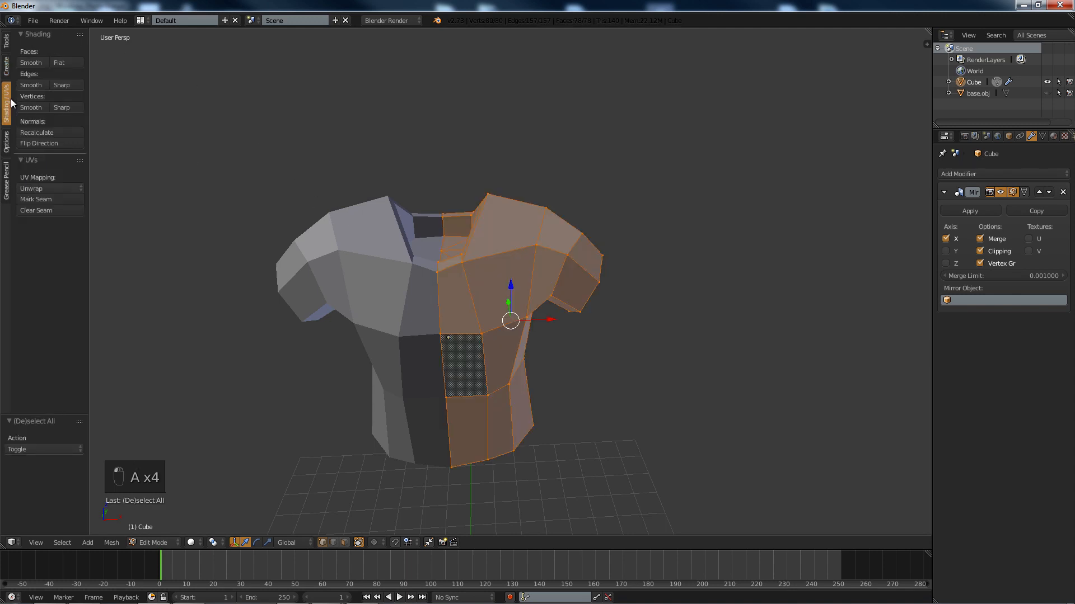
left_click(30, 62)
key("a")
key("Tab")
middle_click_drag(479, 183, 492, 247)
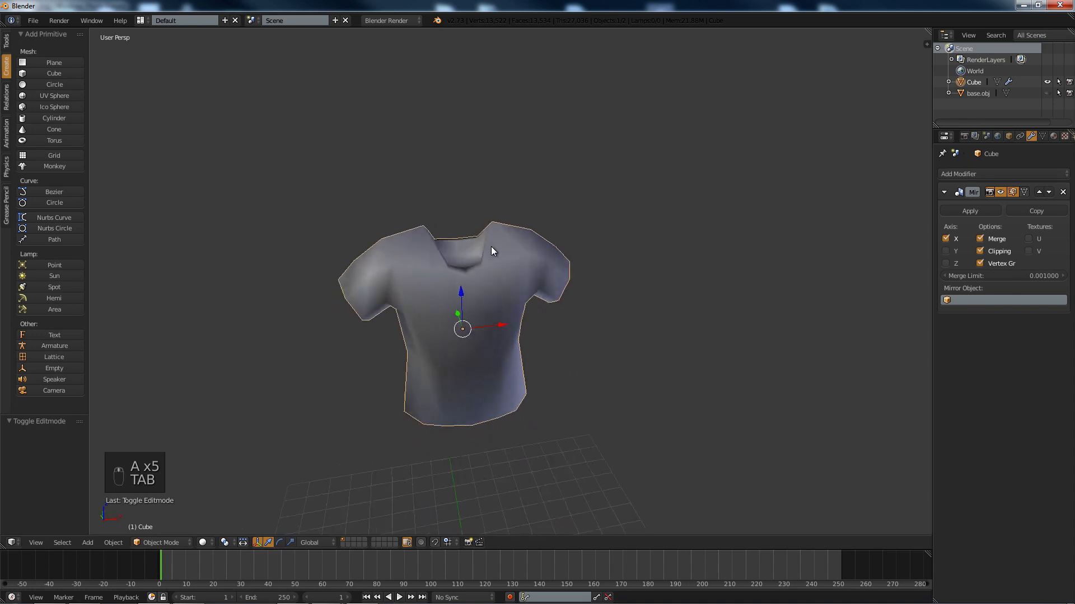
In Edit Mode, lower the shoulder vertex beside the neck opening by about 0.061 along Z.
scroll(487, 247, "up", 4)
key("Tab")
right_click(483, 177)
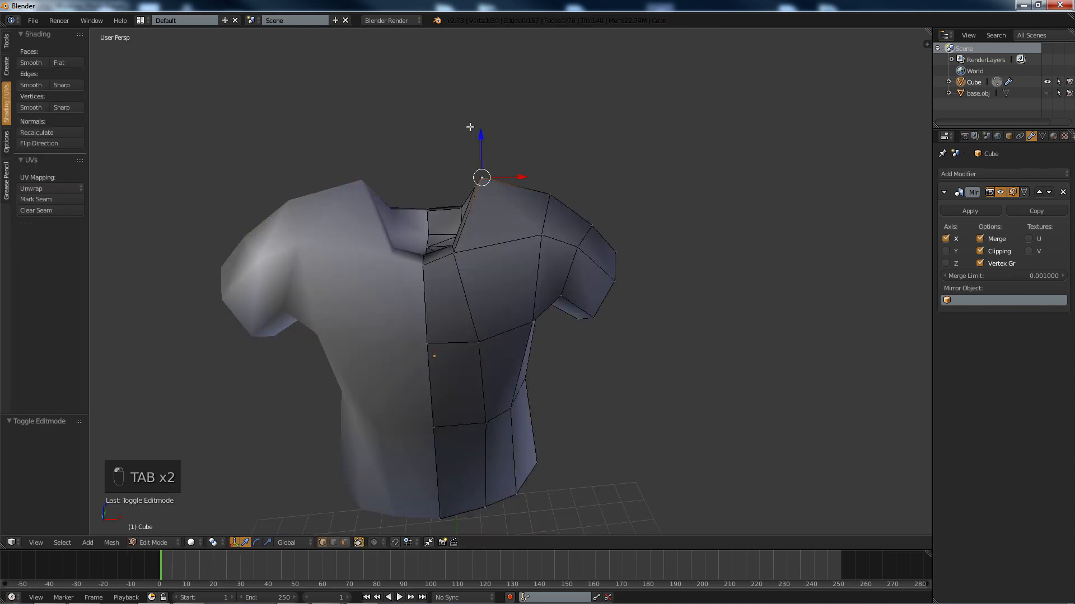
left_click_drag(484, 131, 487, 138)
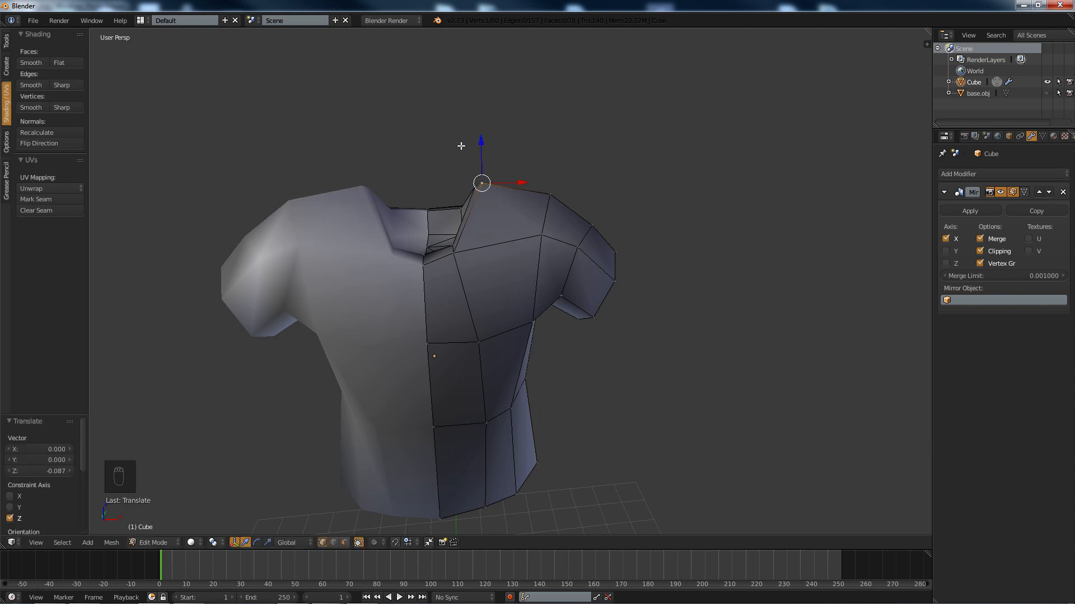
key("ctrl+z")
scroll(460, 146, "up", 3)
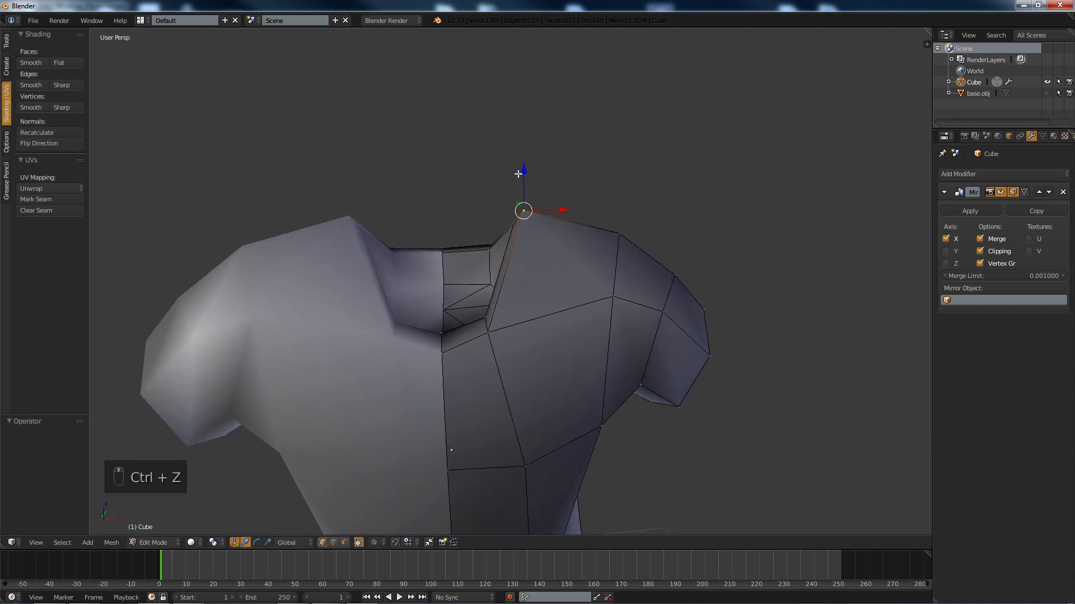
left_click_drag(550, 204, 539, 179)
middle_click_drag(539, 179, 523, 239)
Add the neighbouring collar vertex to the selection, lower both by about 0.136 along Z, and deselect everything.
right_click(513, 218, "shift")
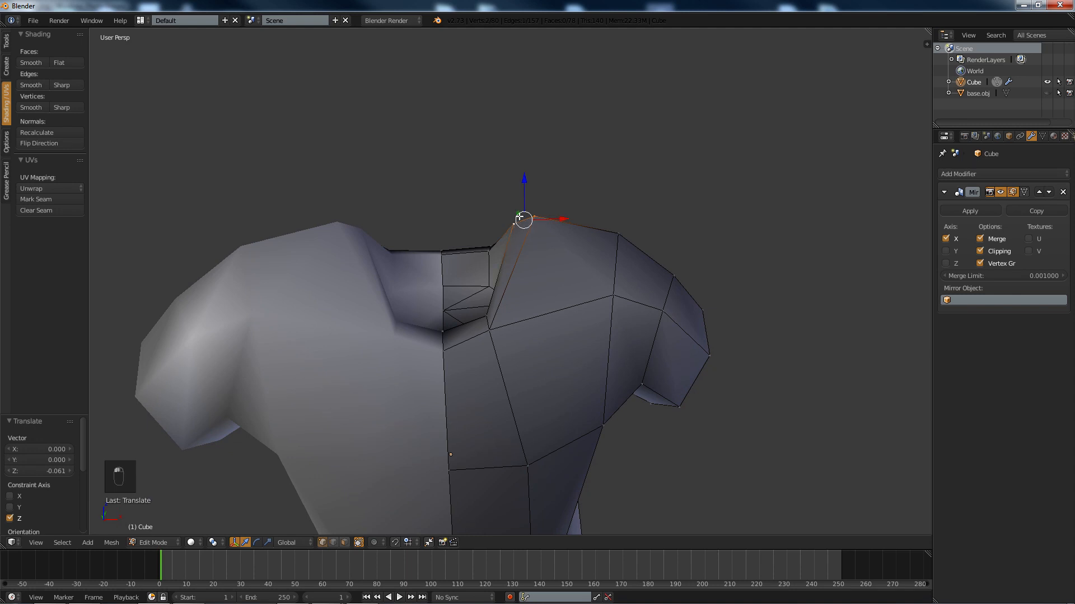
left_click_drag(524, 175, 523, 188)
middle_click_drag(524, 188, 537, 168)
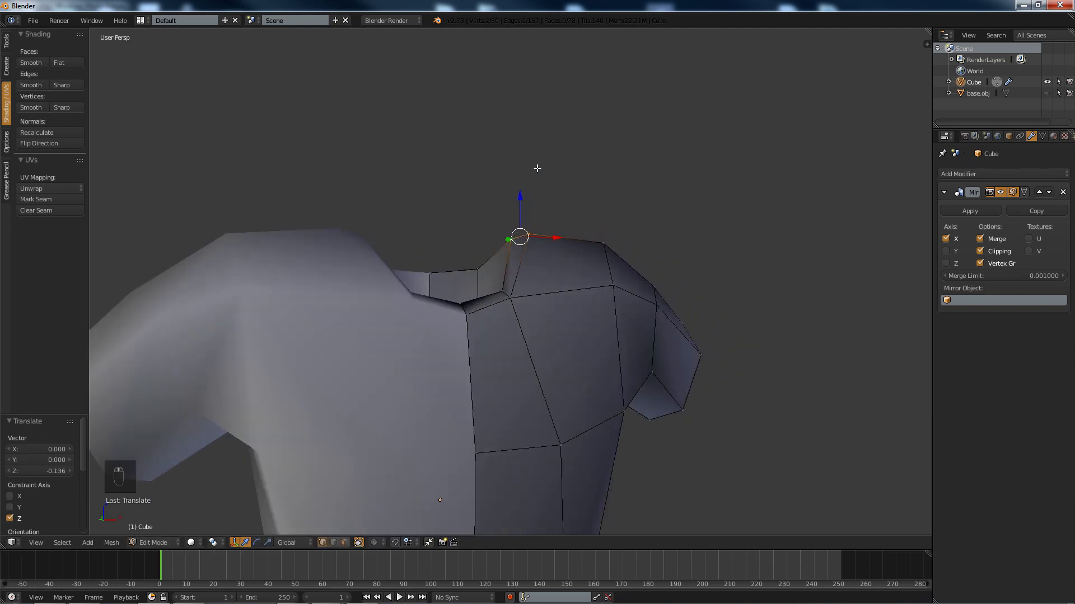
key("a")
scroll(506, 232, "down", 4)
middle_click_drag(532, 304, 501, 356)
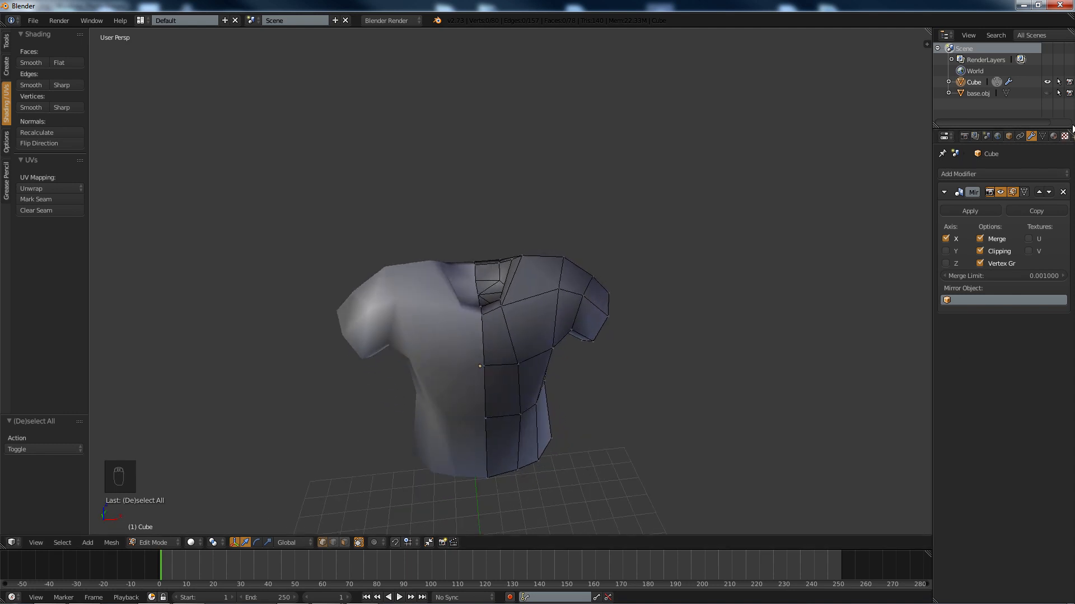
Select the shirt's problem geometry with MeshLint and inspect the flagged sleeve and centre-line areas from several sides.
left_click(1042, 136)
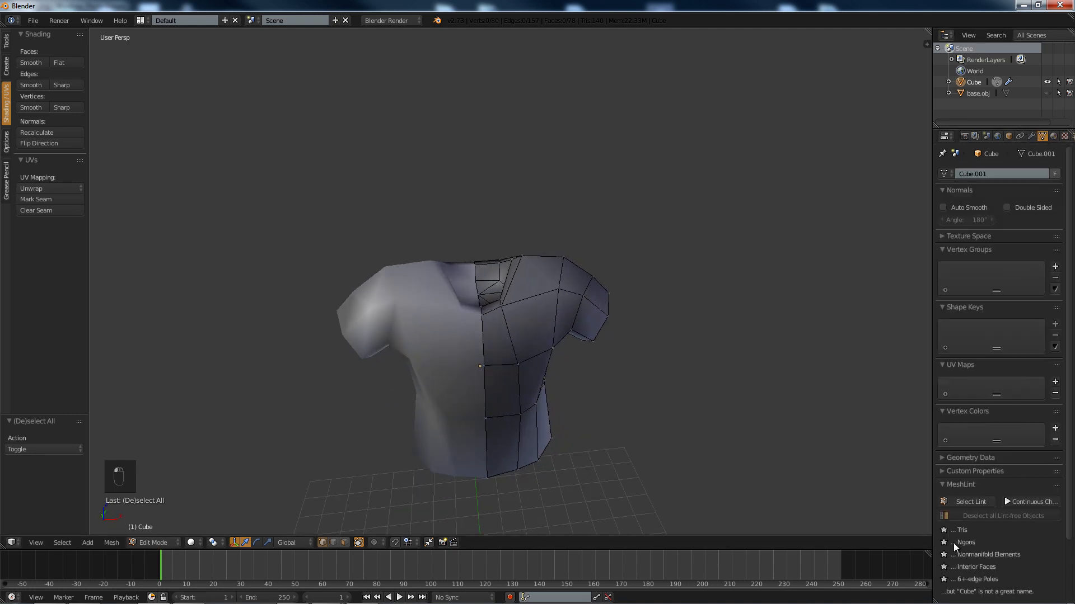
left_click(962, 501)
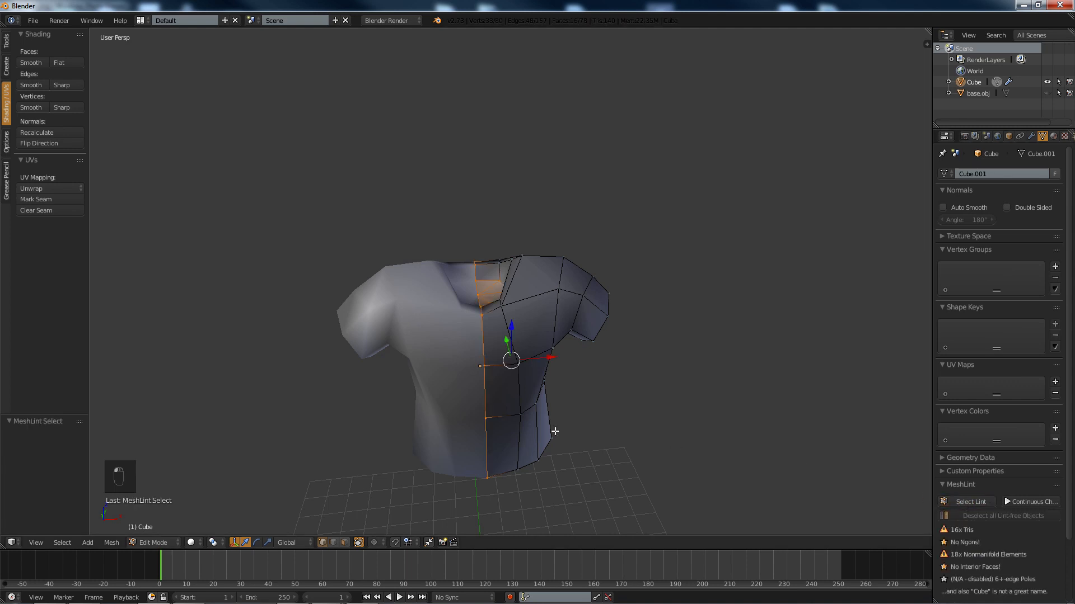
middle_click_drag(604, 429, 453, 365)
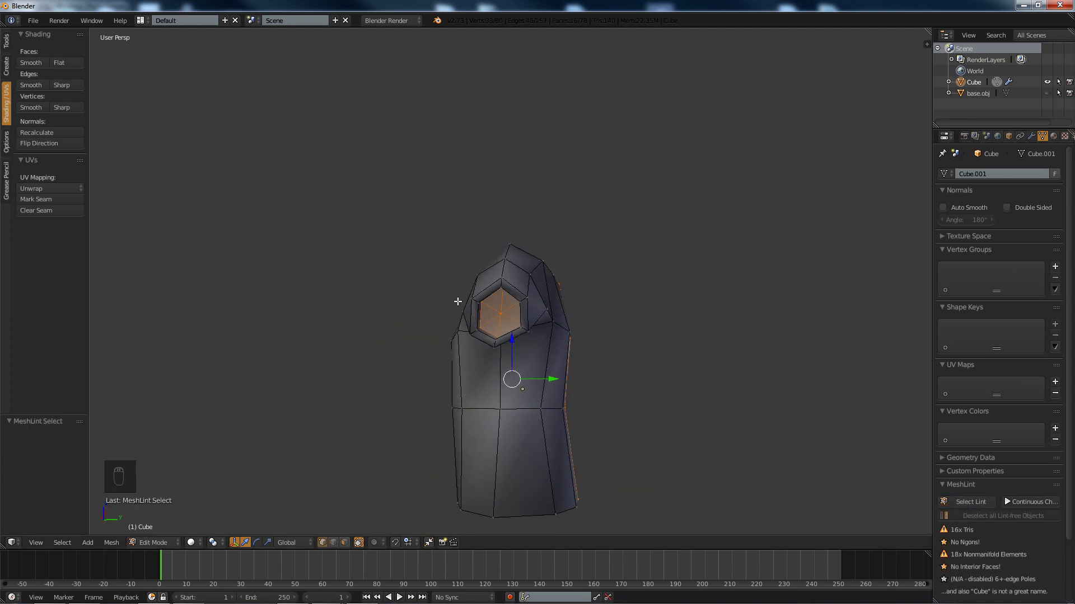
middle_click_drag(457, 302, 501, 286)
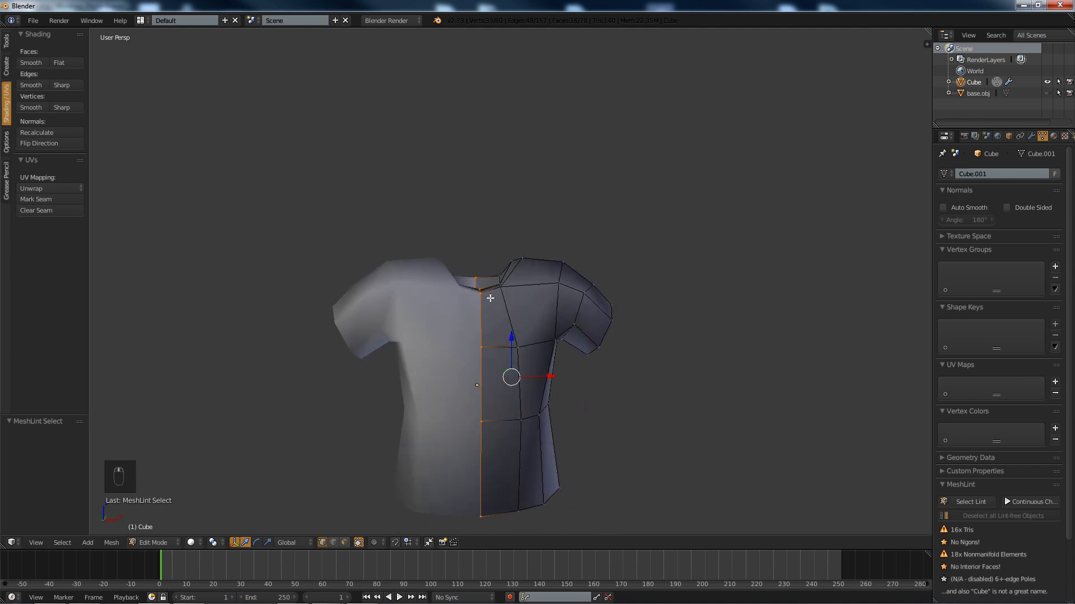
middle_click_drag(482, 487, 459, 435)
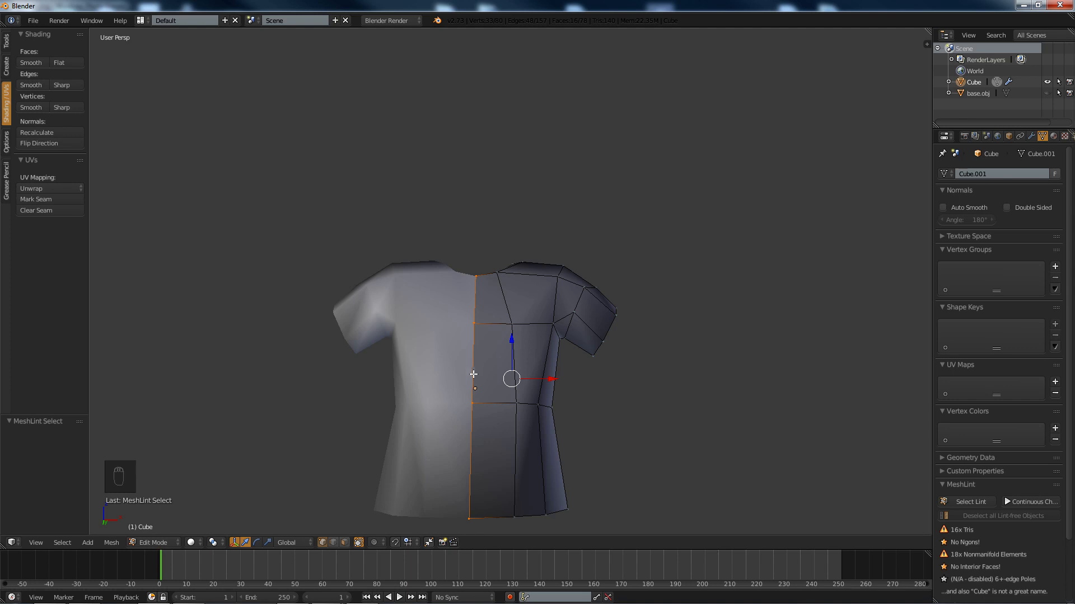
middle_click_drag(474, 374, 400, 385)
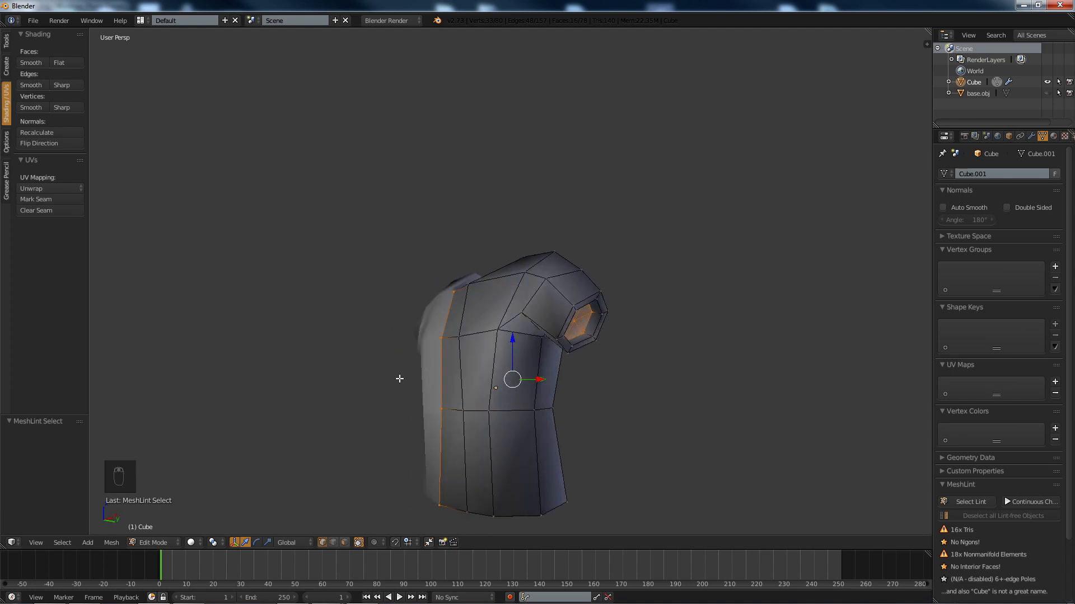
Try Tris to Quads on the flagged faces and select the remaining lint in the sleeve opening.
key("alt+j")
middle_click_drag(399, 379, 621, 391)
scroll(621, 391, "up", 2)
scroll(412, 300, "down", 2)
middle_click_drag(447, 436, 526, 335)
left_click(969, 500)
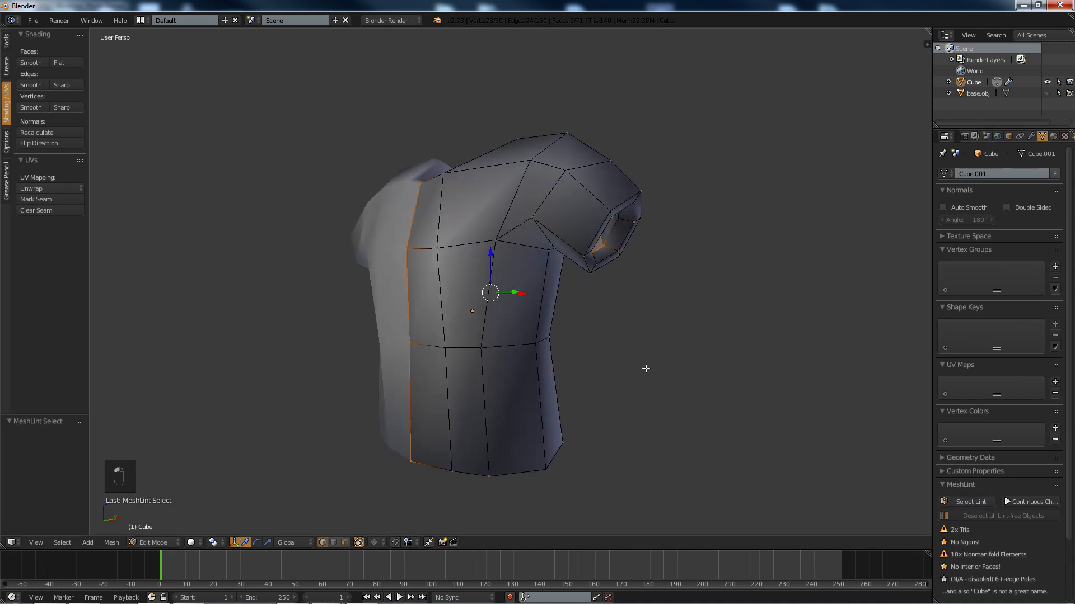
middle_click_drag(643, 367, 552, 305)
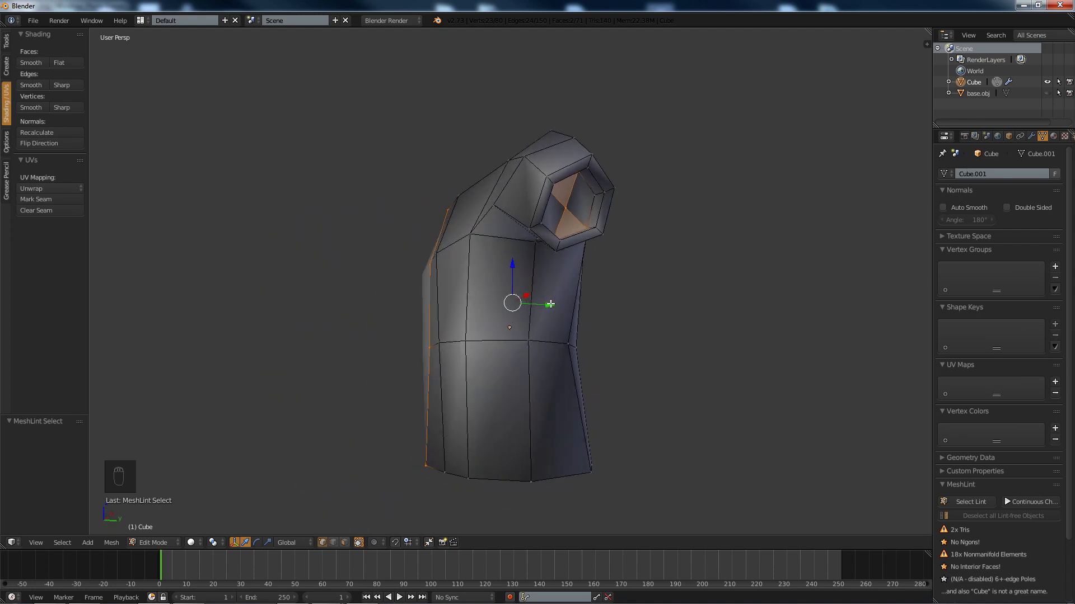
Try Tris to Quads with a 180° maximum angle on the remaining sleeve triangles, and undo back to the original triangulated cap.
key("alt+j")
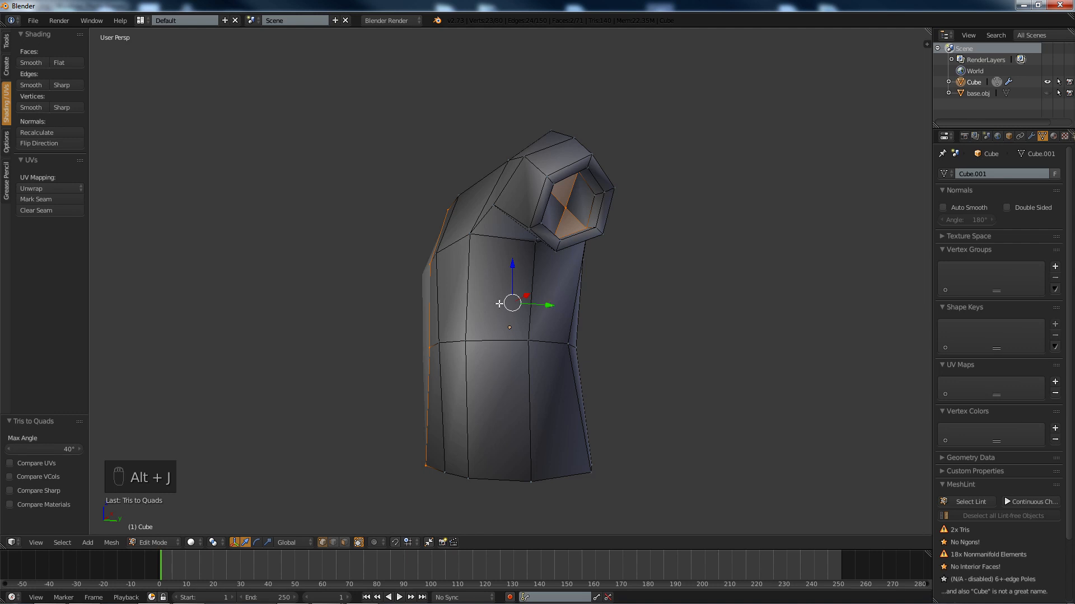
left_click_drag(56, 452, 59, 451)
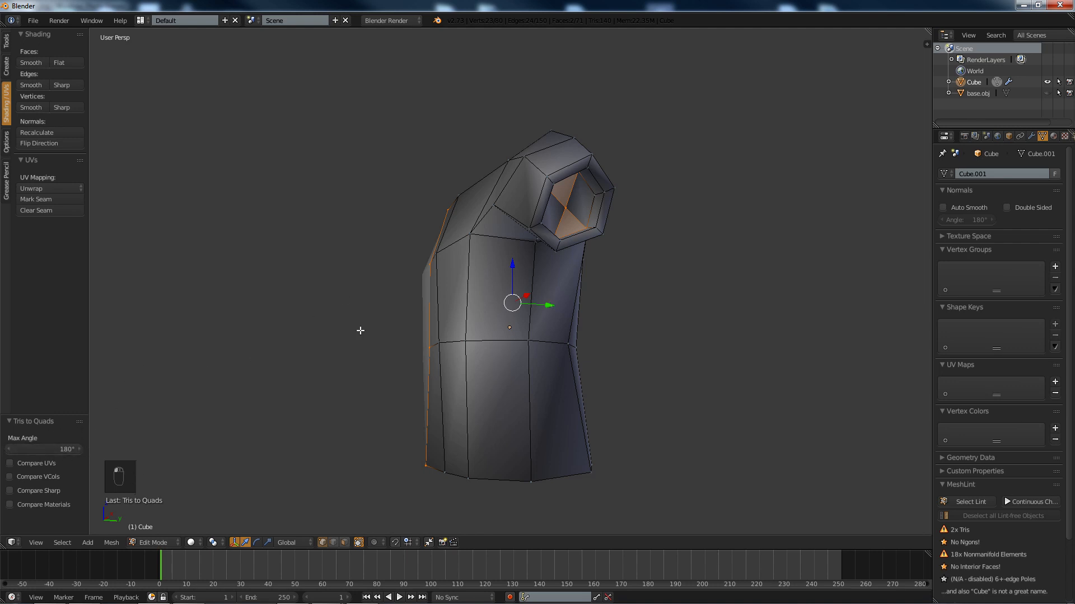
key("alt+j")
key("ctrl+z")
key("ctrl+z")
key("ctrl+z")
key("ctrl+z")
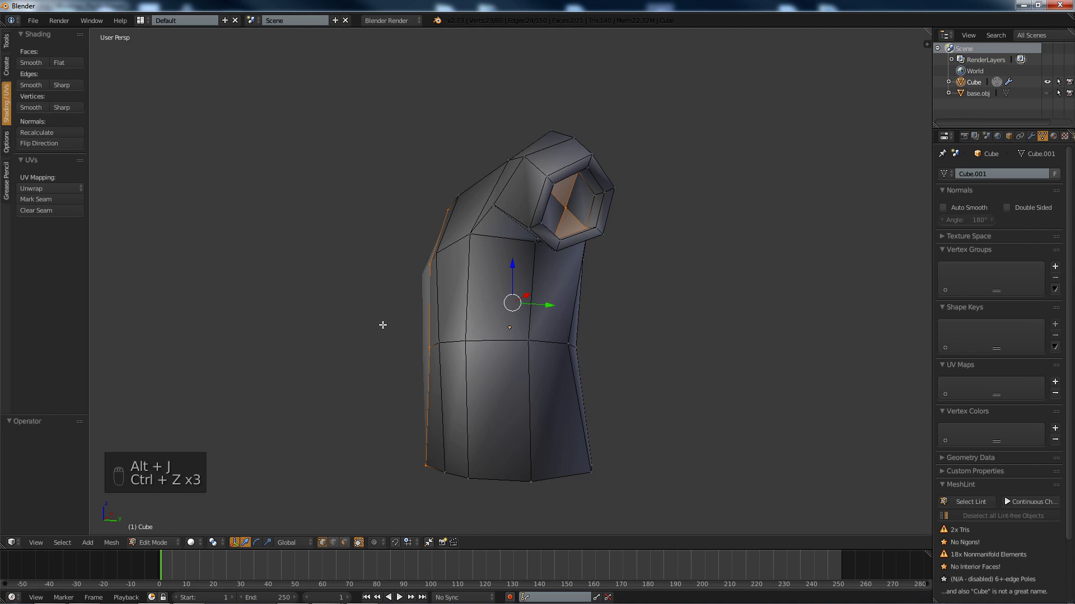
key("ctrl+z")
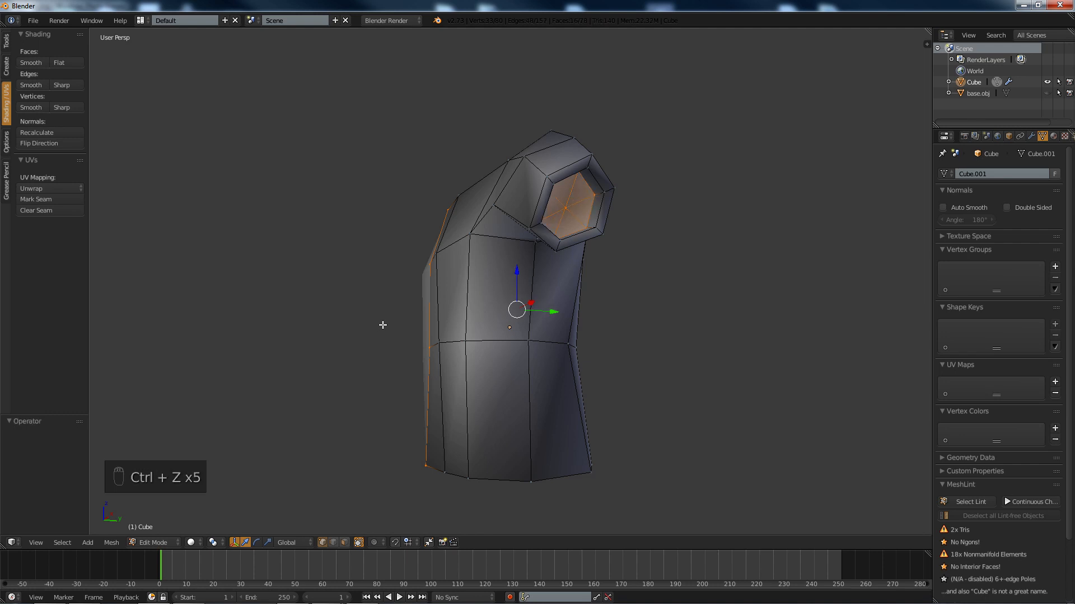
Convert the sleeve cap's triangles to quads with a 180° maximum angle and select the remaining lint with MeshLint.
key("alt+j")
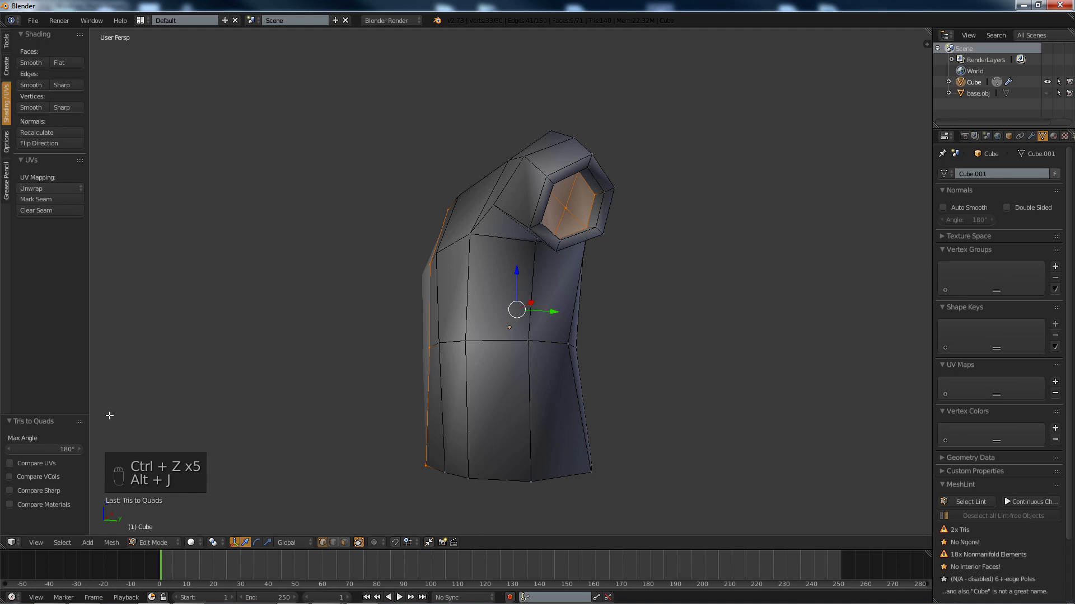
left_click(985, 501)
middle_click_drag(465, 386, 436, 375)
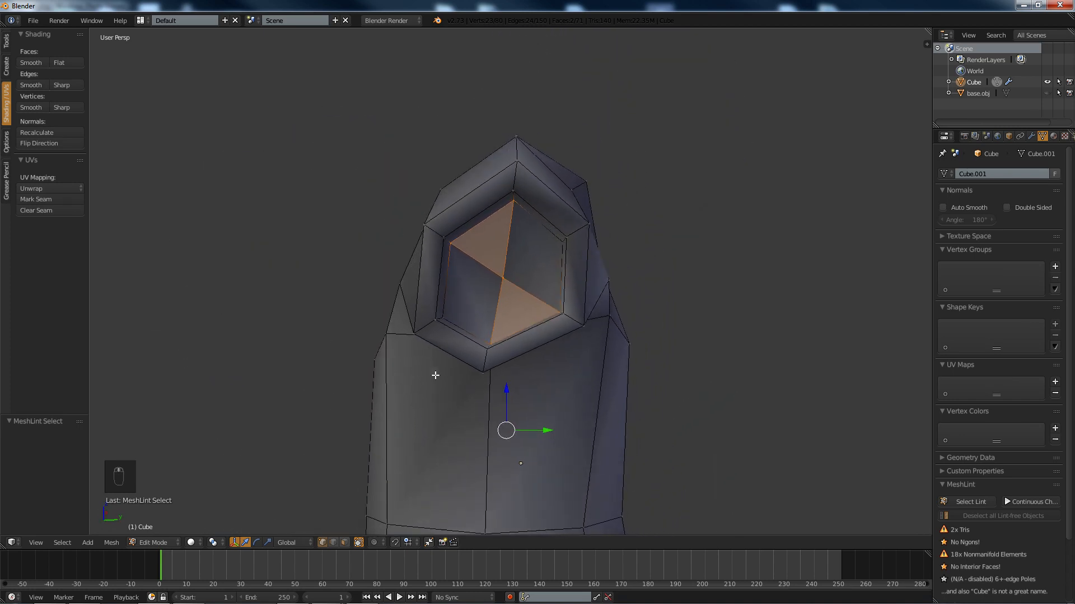
In face select mode, delete the two leftover triangles and the quad between them from the sleeve cap.
left_click(344, 542)
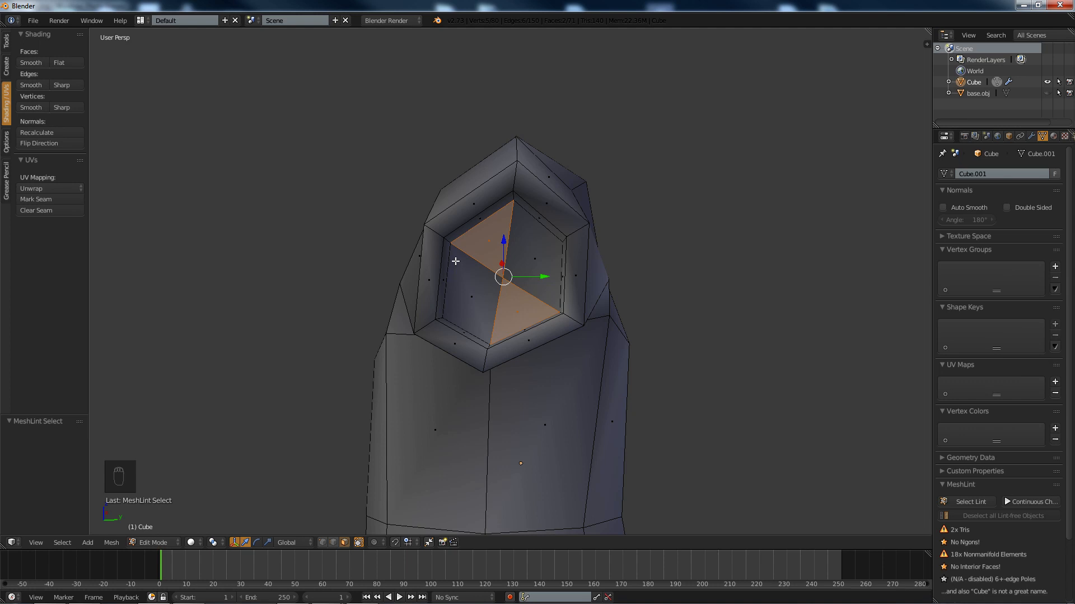
left_click(490, 241)
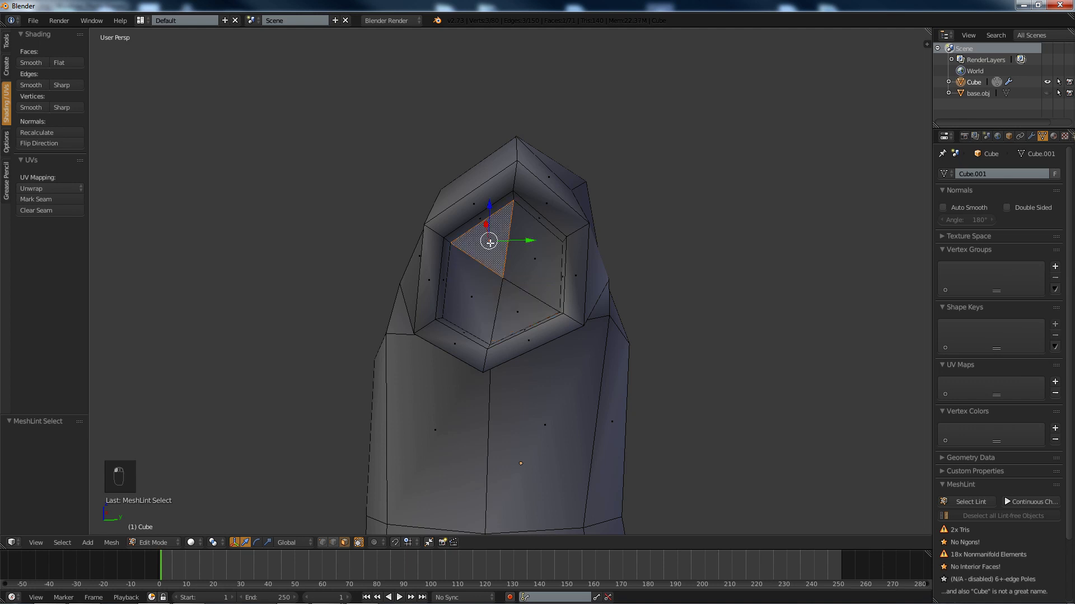
left_click(540, 282, "shift")
left_click(525, 302, "shift")
middle_click_drag(531, 329, 452, 354)
key("Delete")
left_click(443, 323)
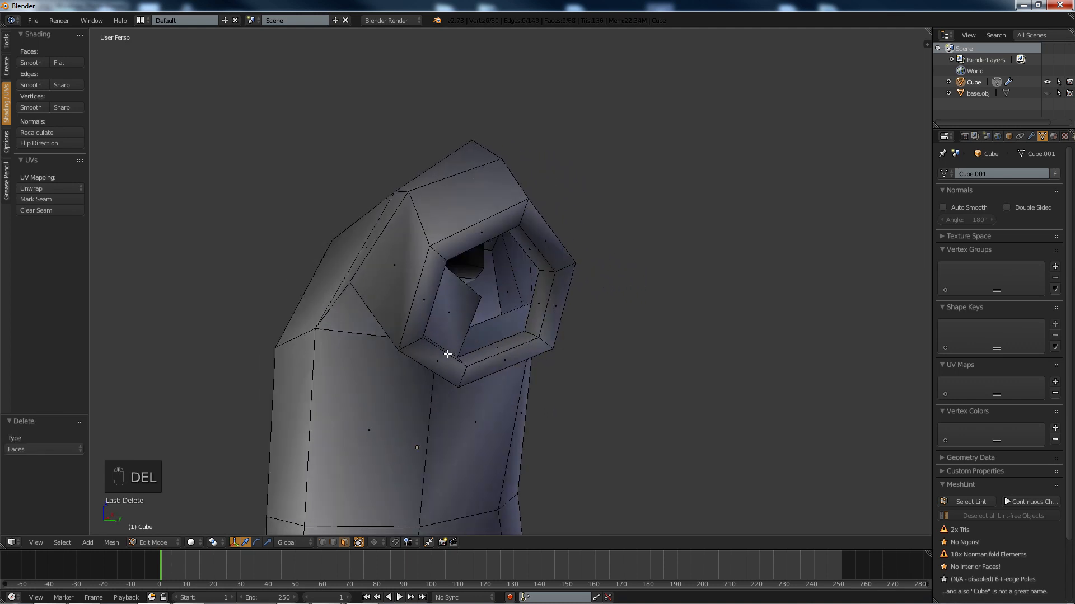
In edge select mode, fill the lower part of the sleeve hole with a quad between two opposite edges.
scroll(446, 354, "up", 2)
left_click(339, 542)
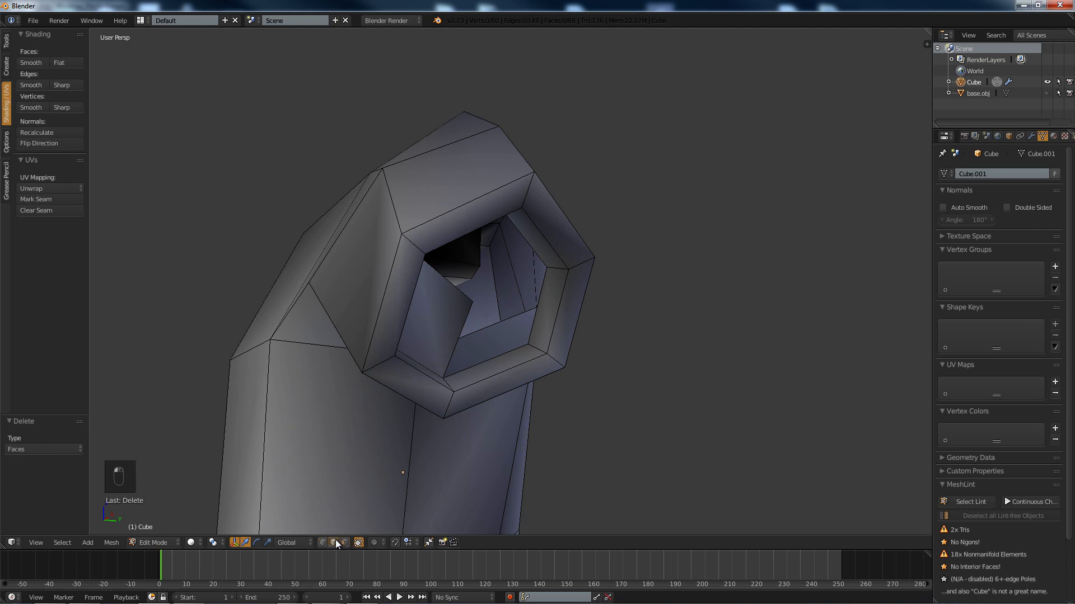
right_click(451, 347)
right_click(486, 367, "shift")
right_click(458, 336)
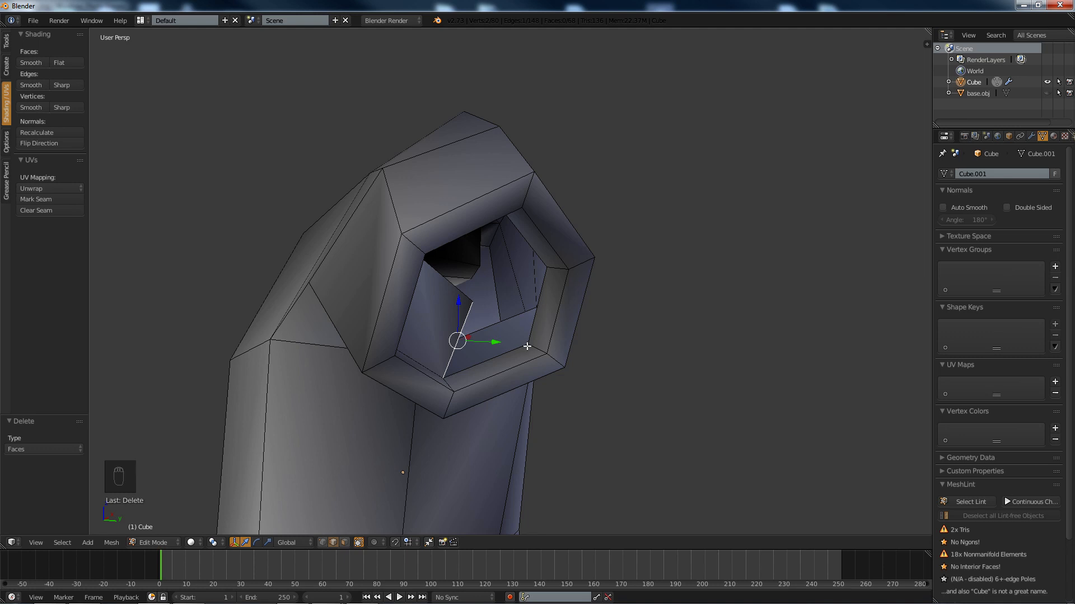
right_click(544, 288, "shift")
key("f")
Close the remaining upper gap in the sleeve cap with a quad between its opposite edges.
middle_click_drag(544, 290, 438, 296)
right_click(438, 295)
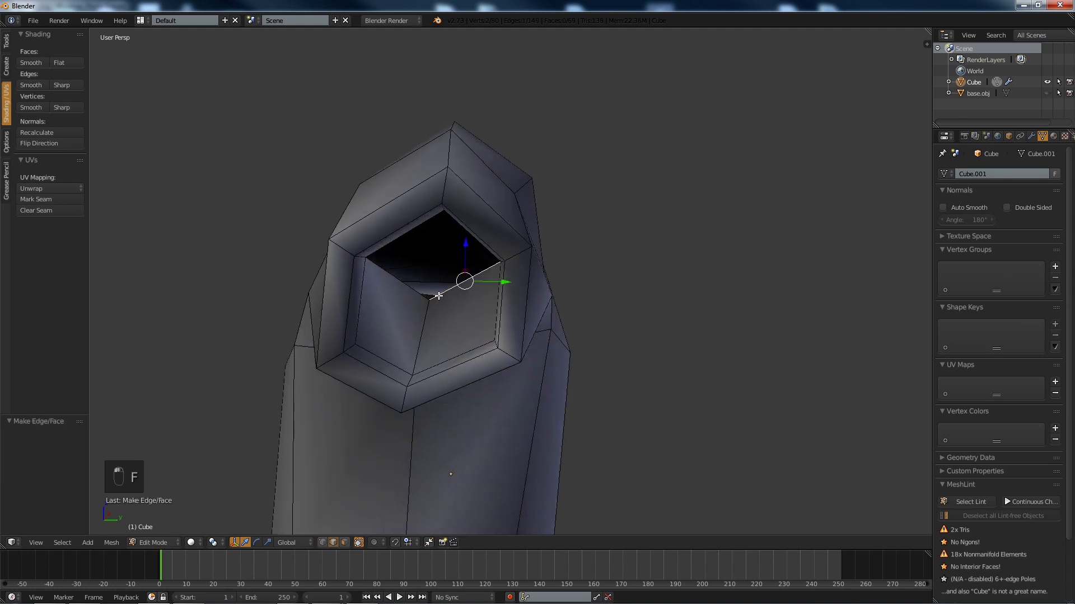
right_click(392, 251, "shift")
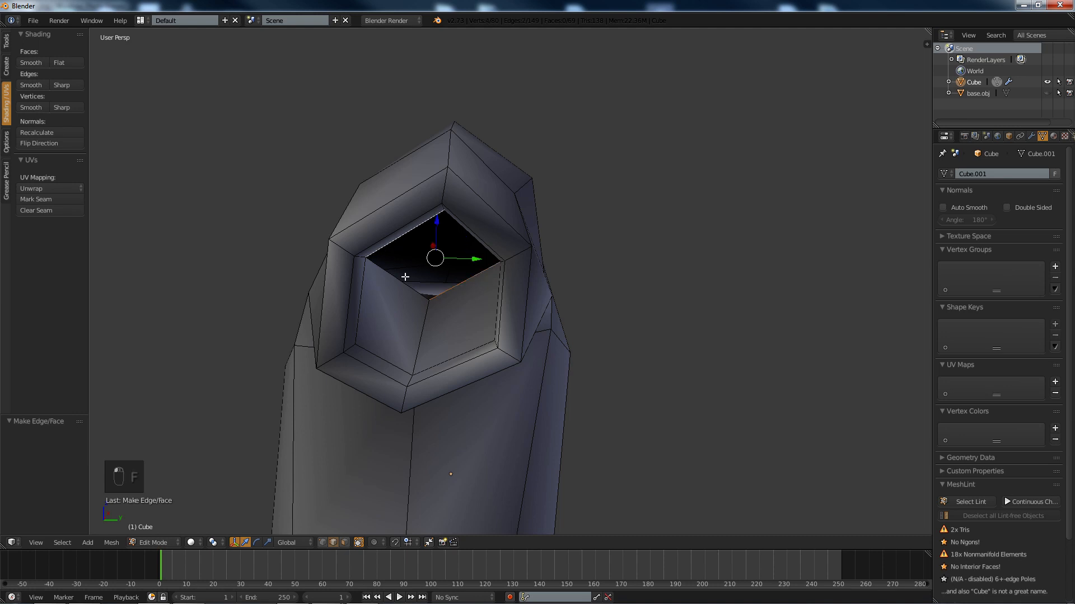
key("f")
middle_click_drag(405, 277, 427, 291)
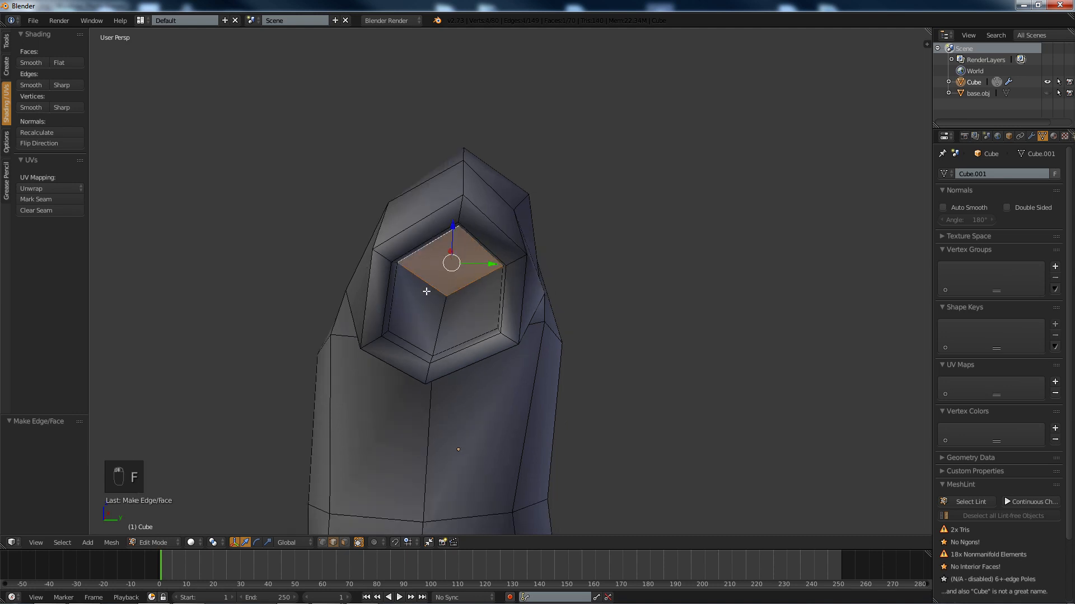
Run MeshLint's selection again and check the whole shirt for remaining flagged geometry.
left_click(958, 504)
scroll(510, 338, "down", 3)
middle_click_drag(476, 319, 596, 386)
middle_click_drag(375, 286, 575, 292)
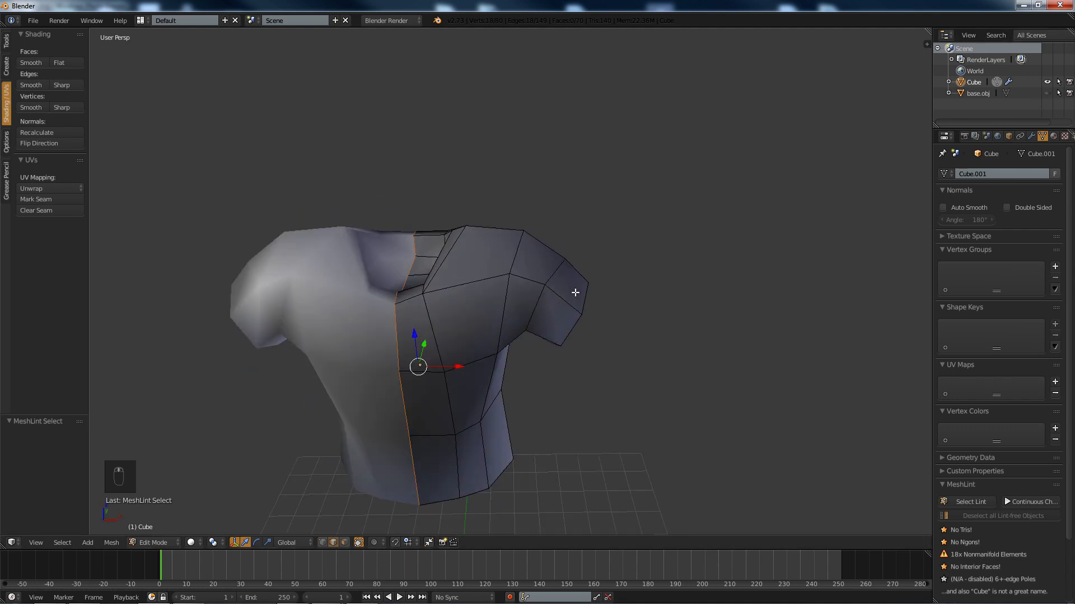
Apply the shirt's Mirror modifier in Object Mode and return to Edit Mode.
middle_click_drag(391, 334, 477, 269)
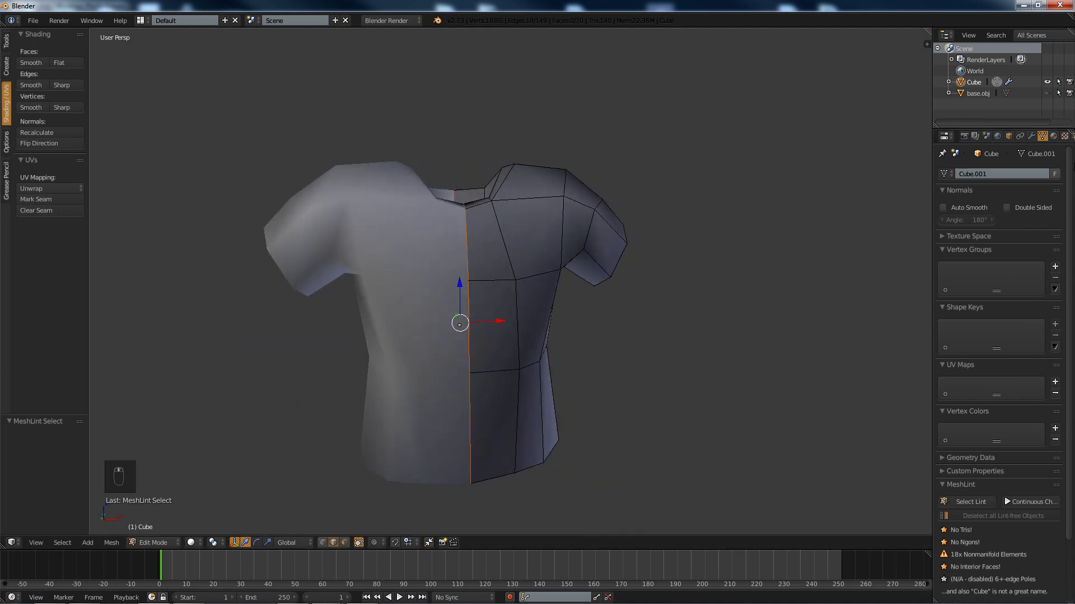
middle_click_drag(562, 238, 498, 286)
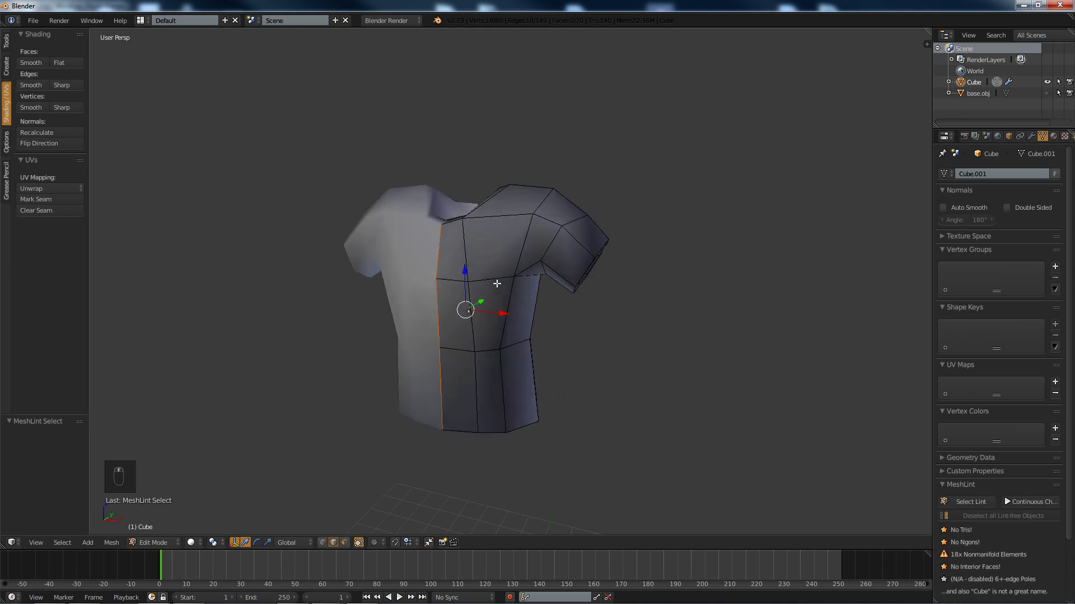
middle_click_drag(647, 264, 454, 278)
middle_click_drag(572, 278, 541, 284)
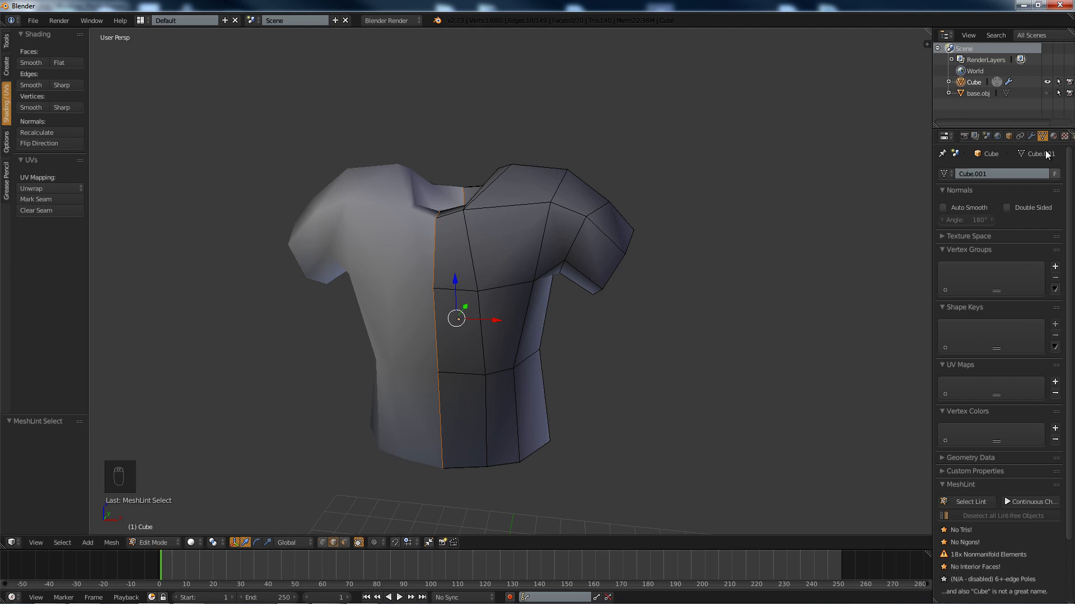
left_click(1031, 136)
key("Tab")
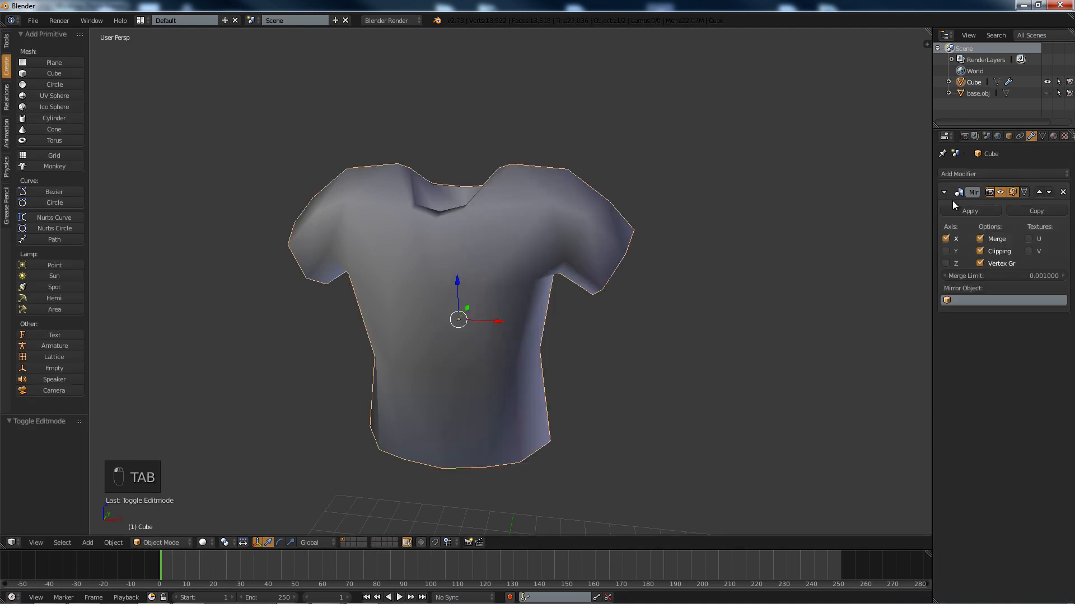
left_click(949, 209)
key("Tab")
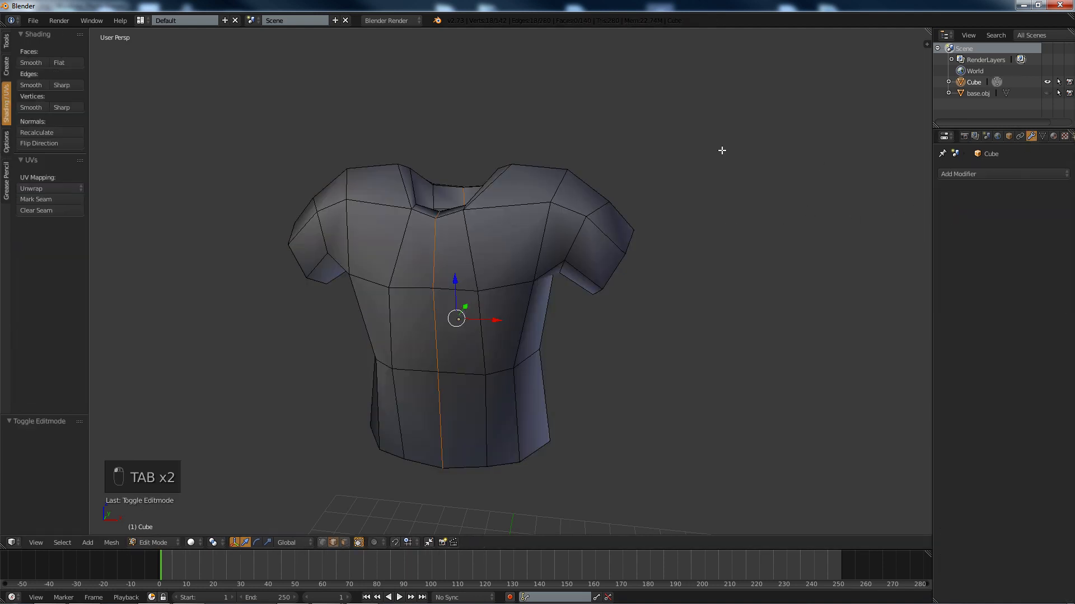
Run MeshLint's selection on the full, unmirrored shirt mesh and check it for flagged geometry.
left_click(1042, 136)
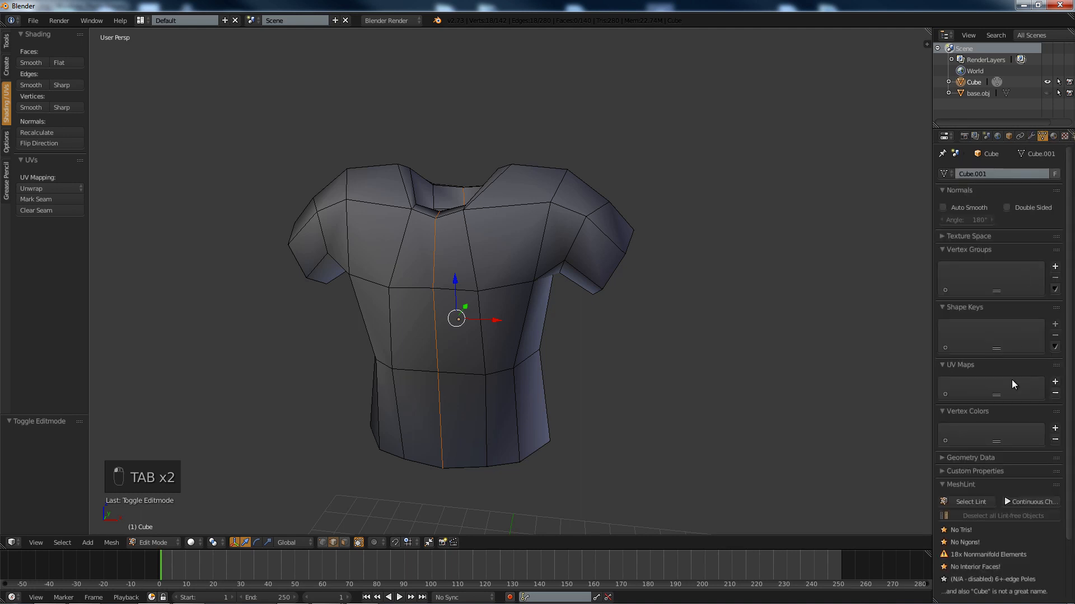
left_click(982, 497)
middle_click_drag(350, 278, 453, 268)
middle_click_drag(438, 311, 518, 236)
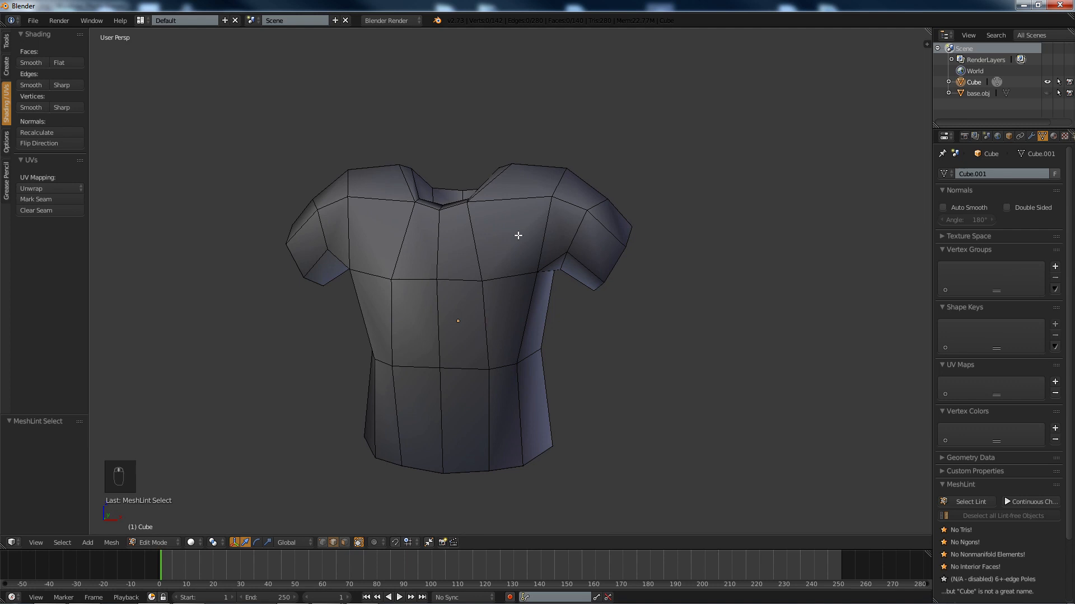
Try to lower one front edge of the sleeve along the global Z axis.
right_click(571, 252)
key("g")
key("z")
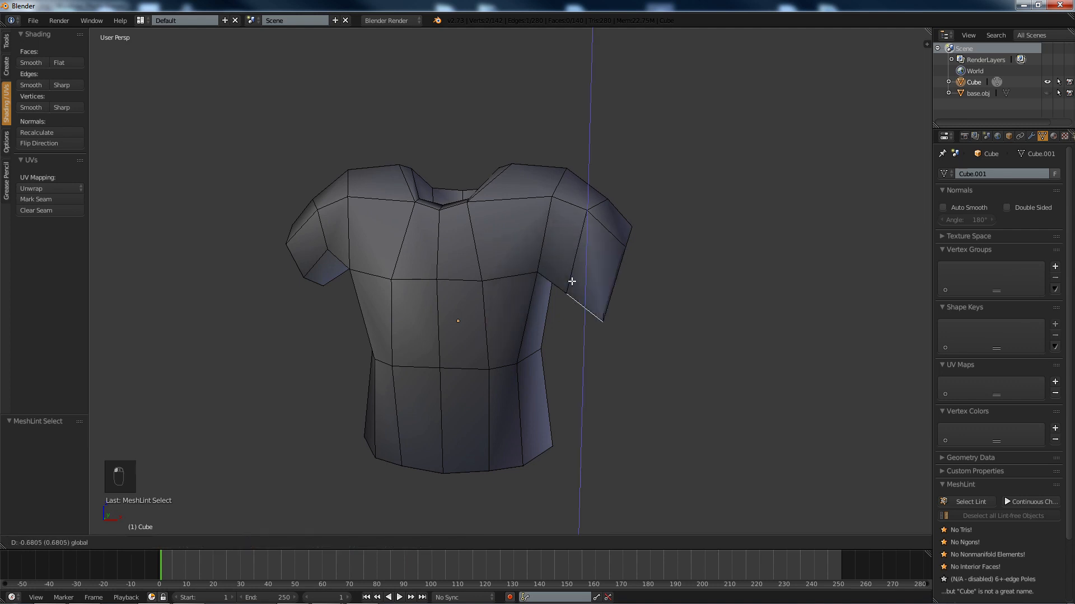
left_click(572, 281)
key("ctrl+z")
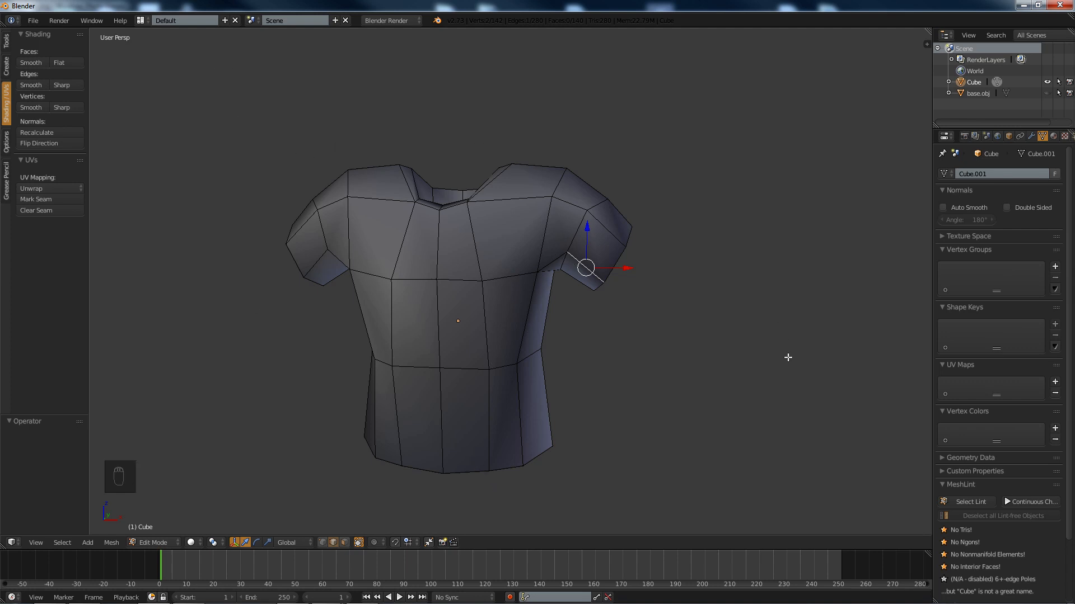
In face select mode, select the two lower centre faces on the shirt's front and enable proportional editing.
scroll(433, 343, "down", 2)
middle_click_drag(433, 343, 522, 357)
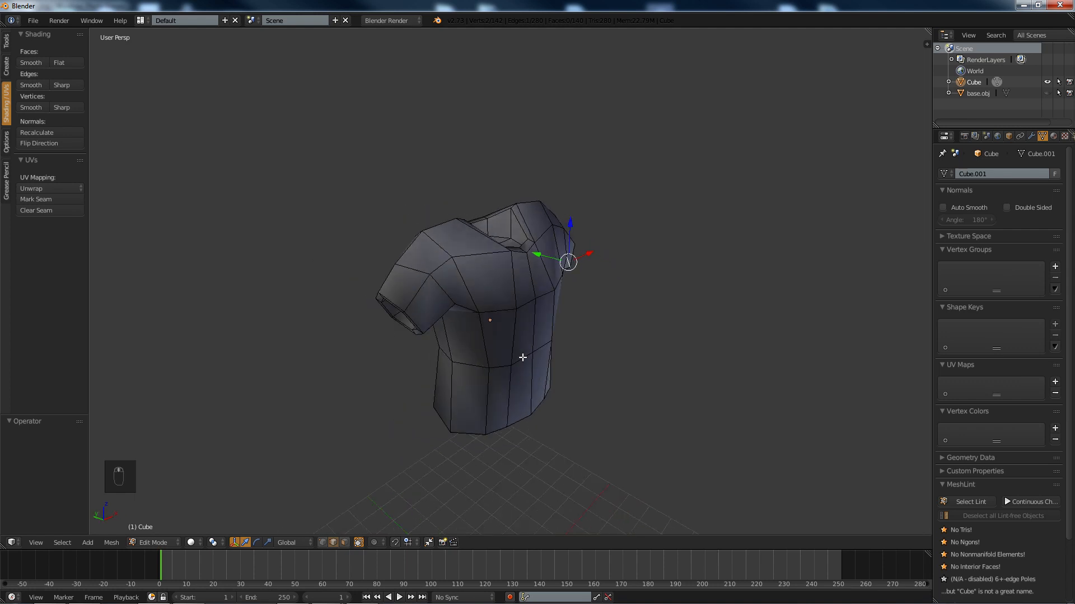
scroll(523, 357, "up", 2)
middle_click_drag(482, 394, 392, 349, "shift")
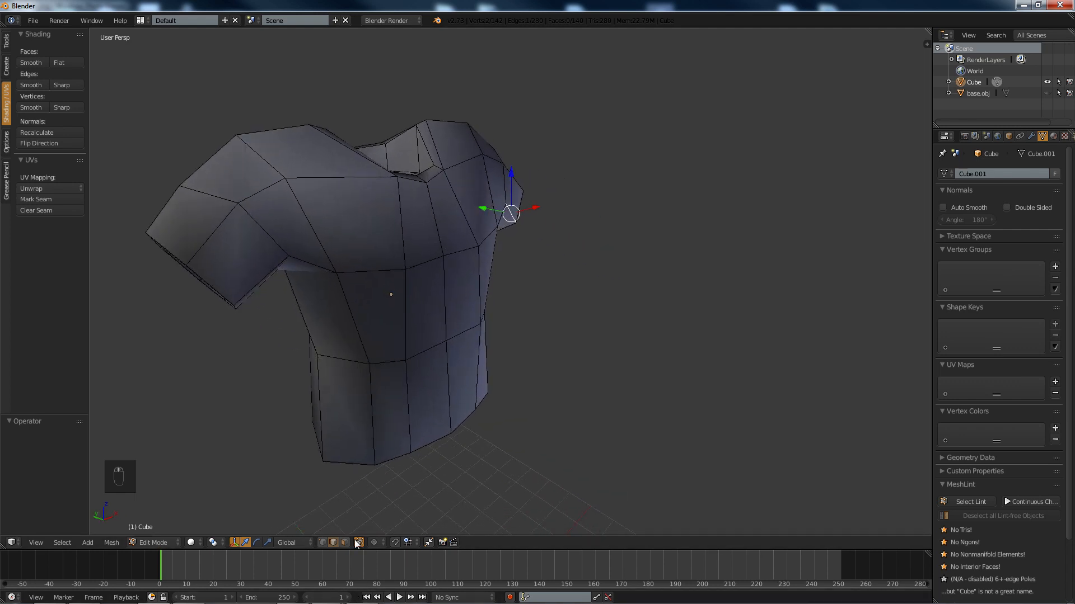
left_click(345, 542)
middle_click_drag(463, 371, 423, 379)
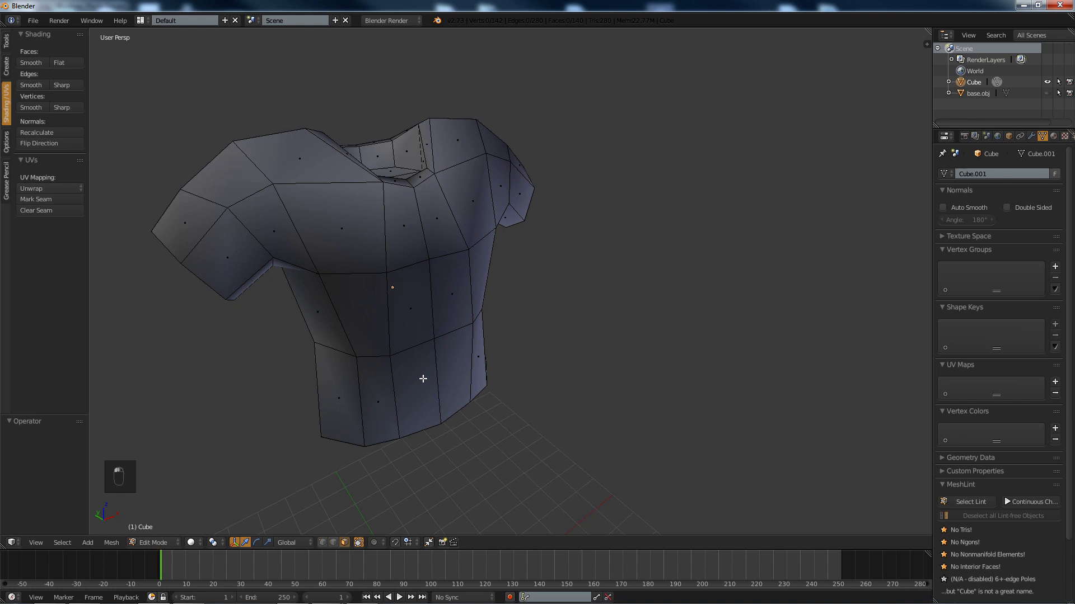
right_click(459, 362)
right_click(421, 381, "shift")
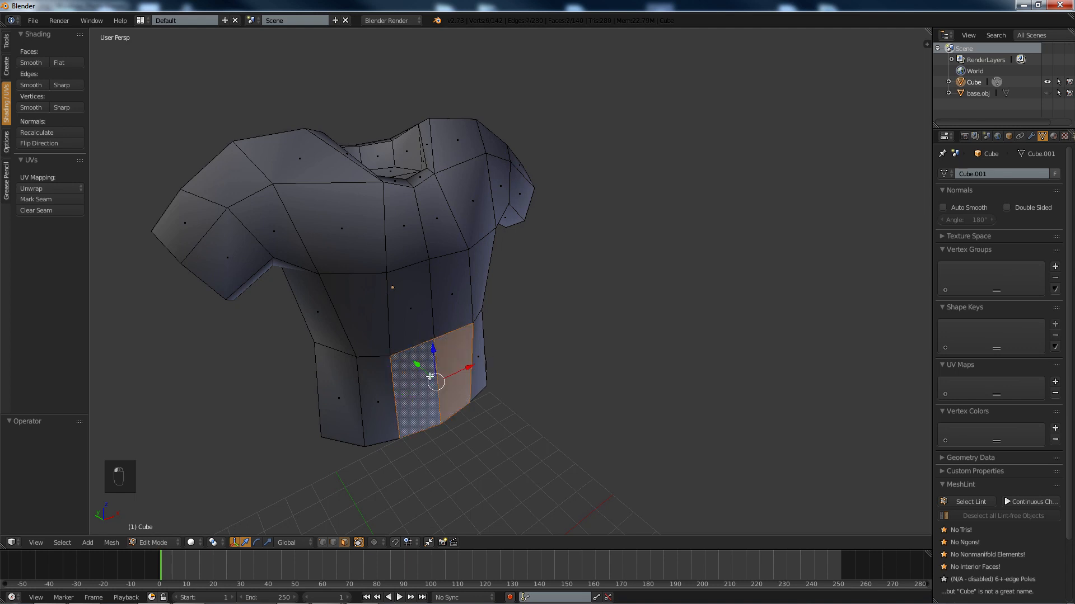
key("o")
Move the two lower front faces about -0.175 along Y, adjusting the size of the proportional influence.
left_click_drag(419, 364, 413, 368)
key("ctrl+z")
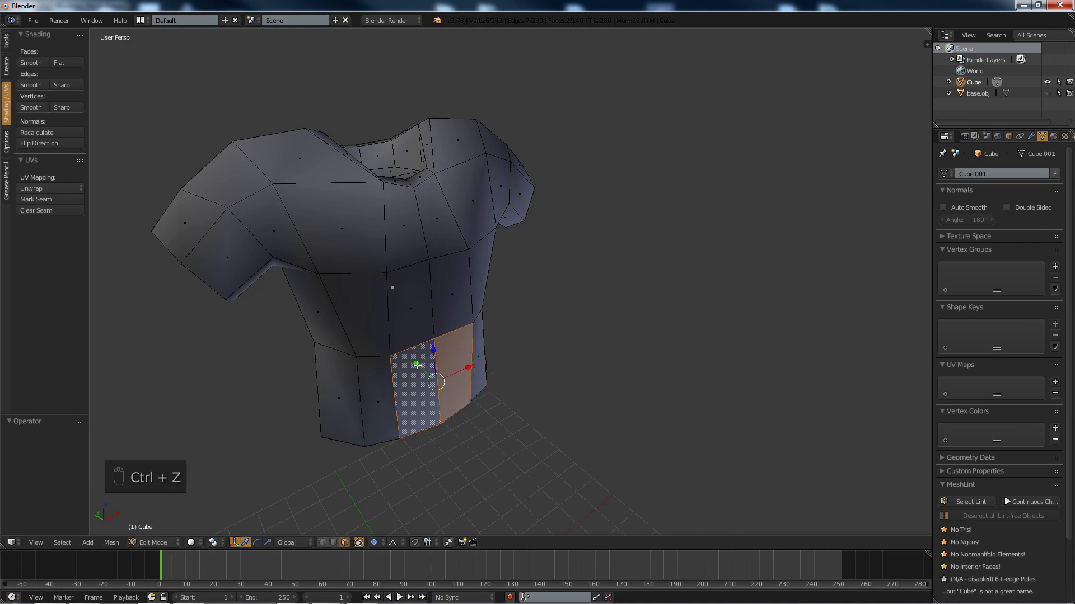
left_click_drag(417, 365, 431, 356)
scroll(432, 360, "down", 10)
scroll(435, 359, "down", 8)
scroll(434, 359, "up", 13)
scroll(435, 360, "up", 3)
scroll(434, 358, "up", 1)
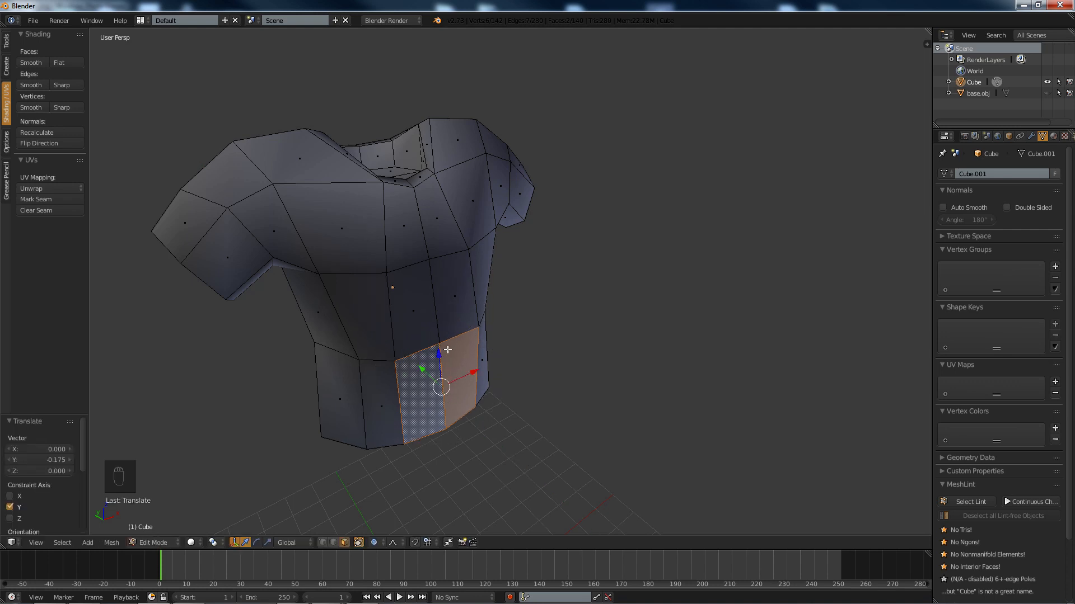
Select the two centre front faces between chest and waist and move them about -0.119 along Y with proportional editing.
middle_click_drag(431, 356, 520, 268)
right_click(436, 259)
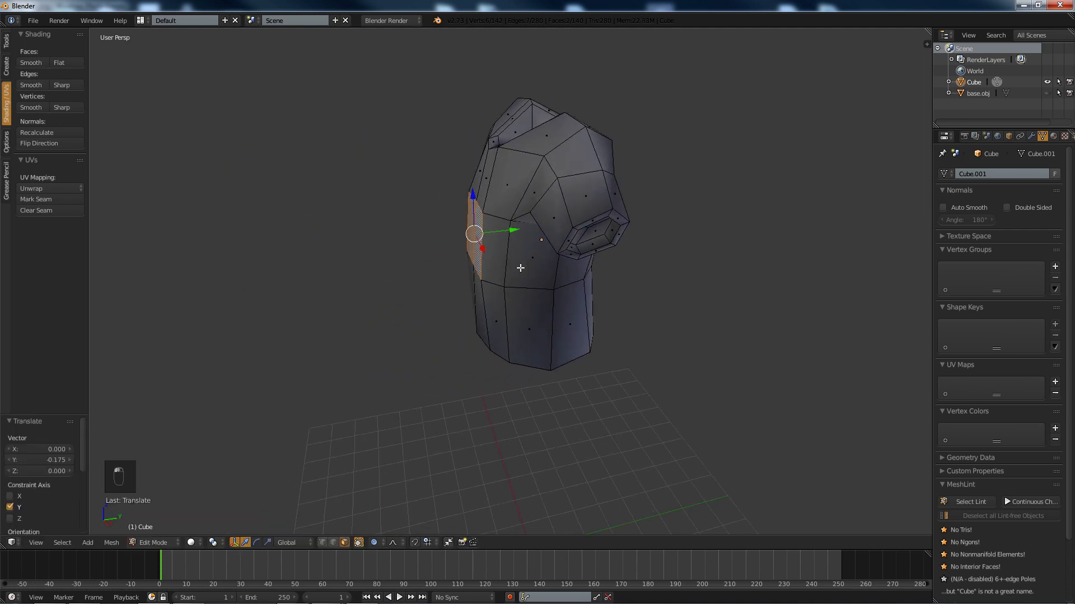
key("g")
key("y")
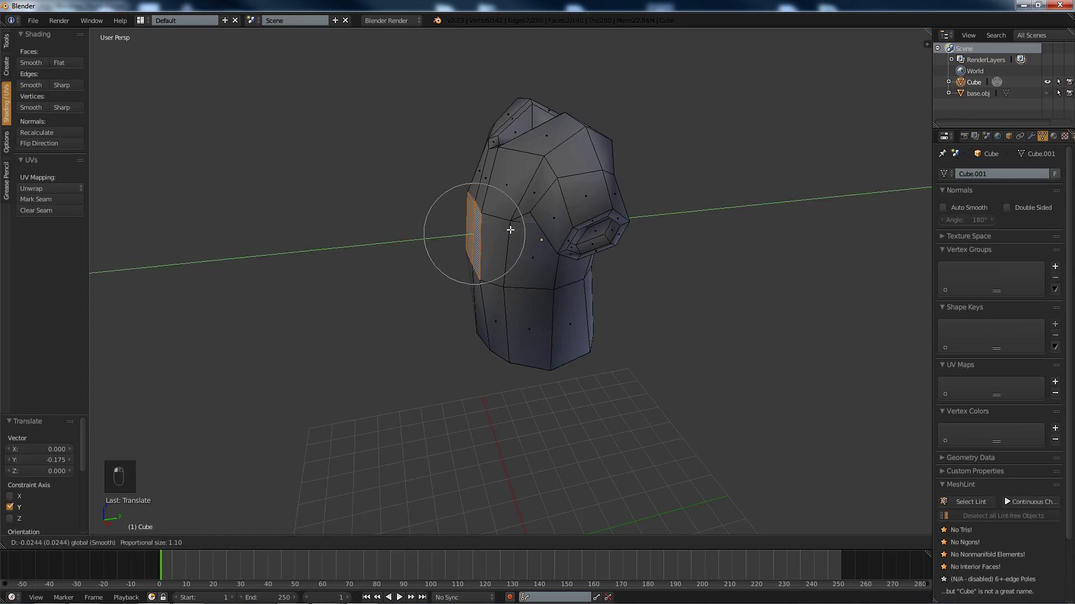
left_click(506, 229)
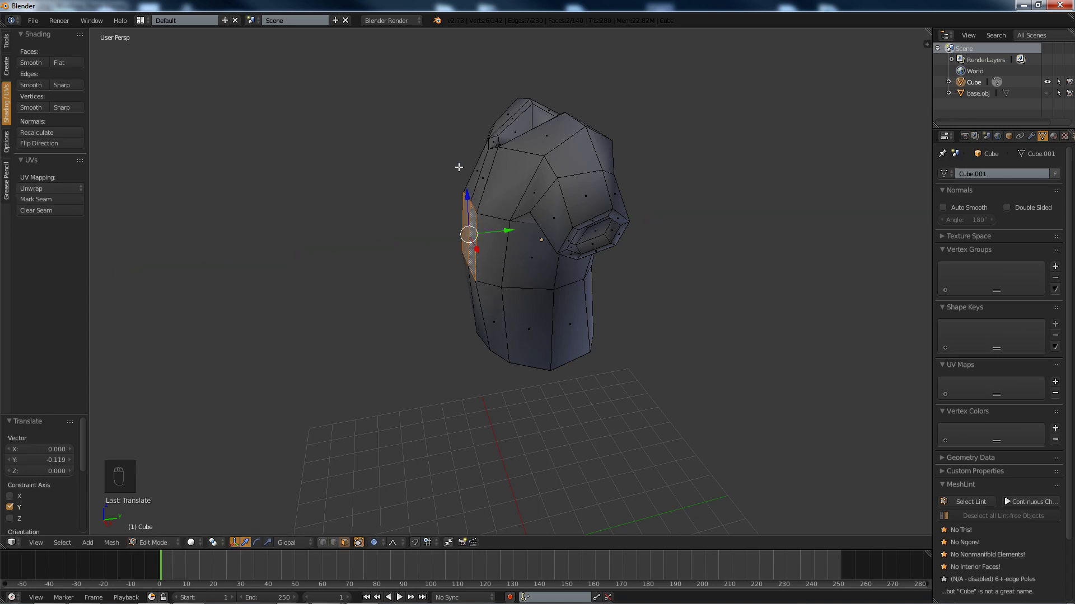
Nudge the same two middle front faces another -0.016 or so along Y, checking the shirt's side profile.
middle_click_drag(461, 166, 530, 187)
key("g")
key("y")
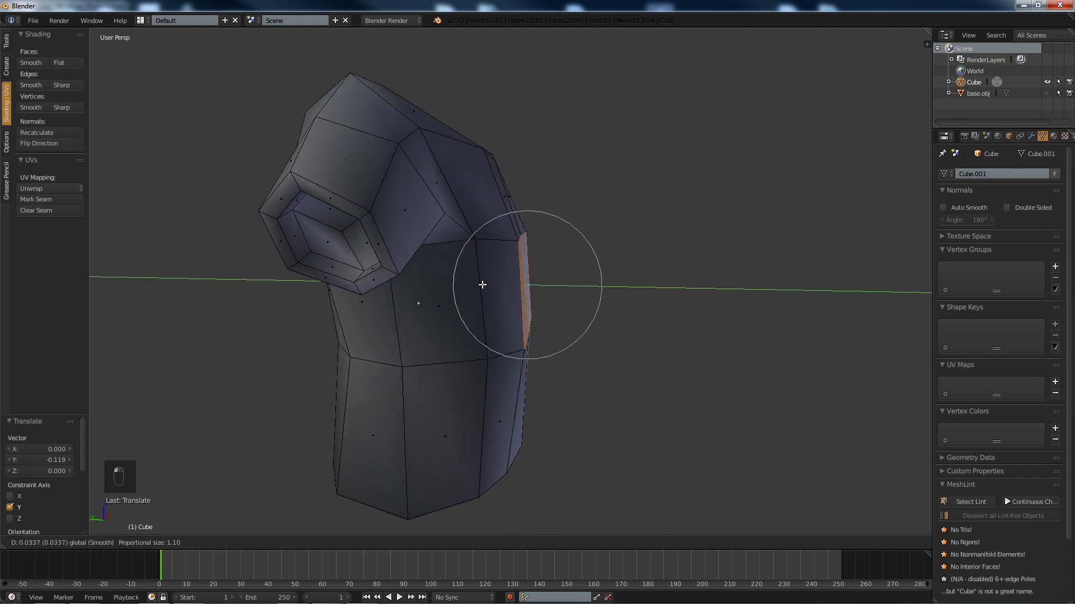
left_click(487, 284)
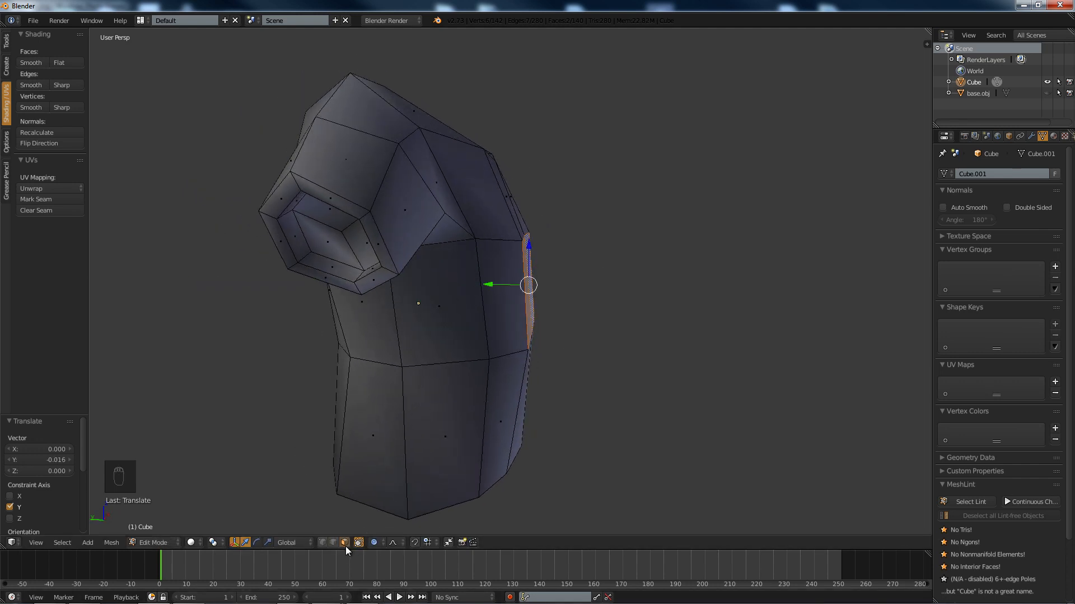
Turn off proportional editing, try to pull the two middle front faces further forward along Y, and clear the selection.
key("o")
middle_click_drag(426, 313, 473, 324)
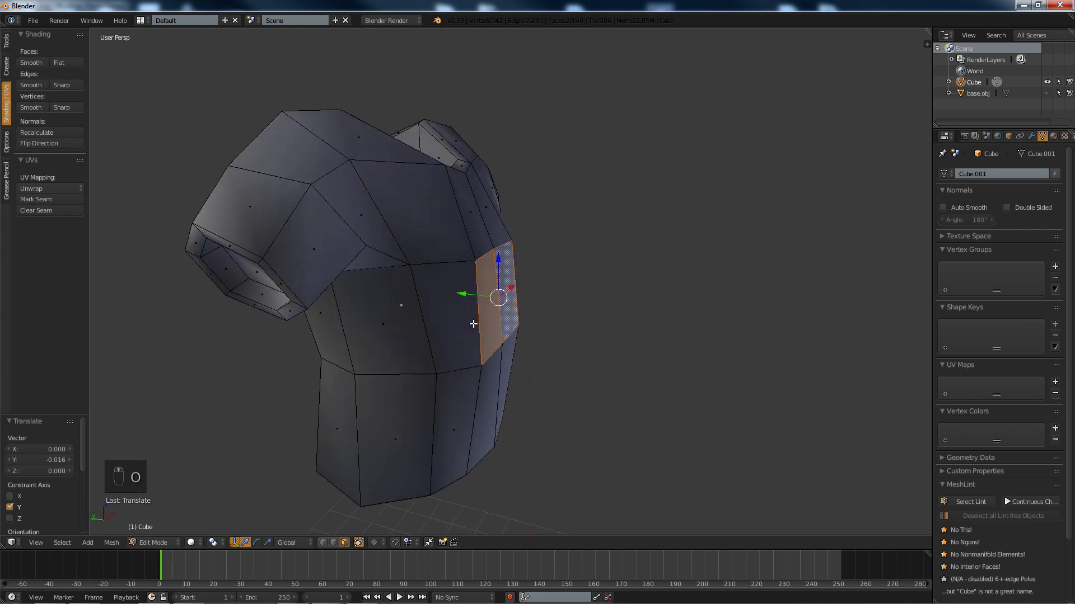
left_click_drag(467, 294, 513, 297)
key("ctrl+z")
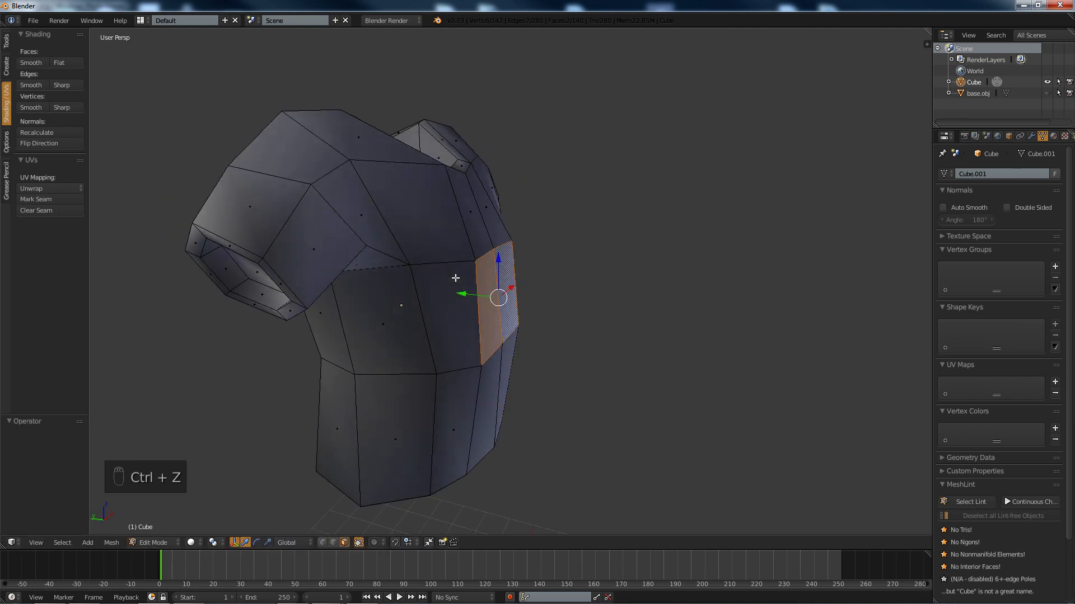
key("a")
Select the six faces of the two centre columns on the shirt's back, from neckline to hem.
middle_click_drag(509, 242, 443, 370)
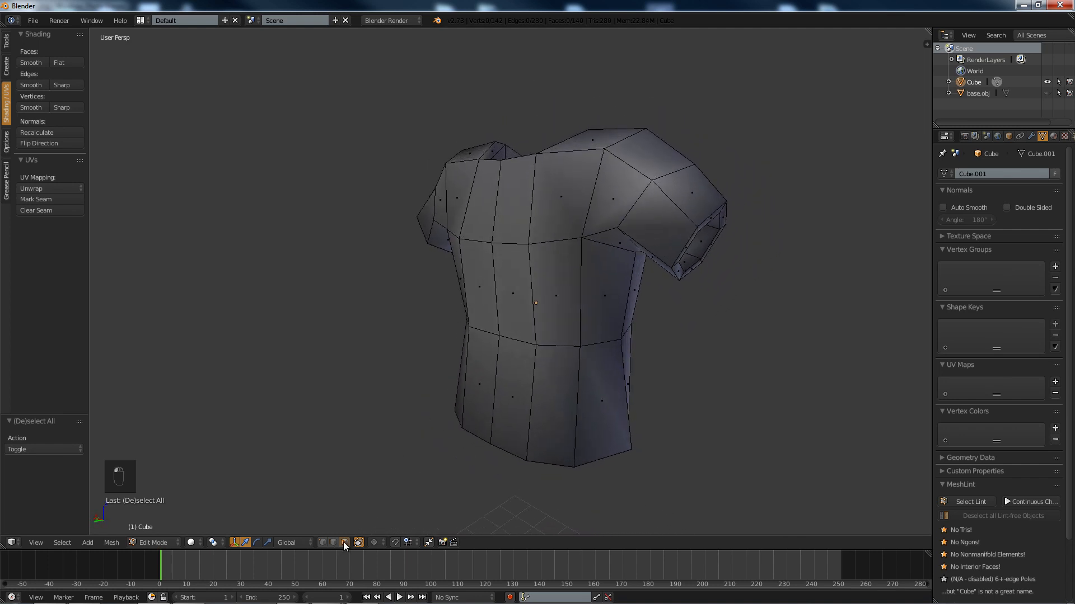
left_click(491, 376)
left_click(507, 393, "shift")
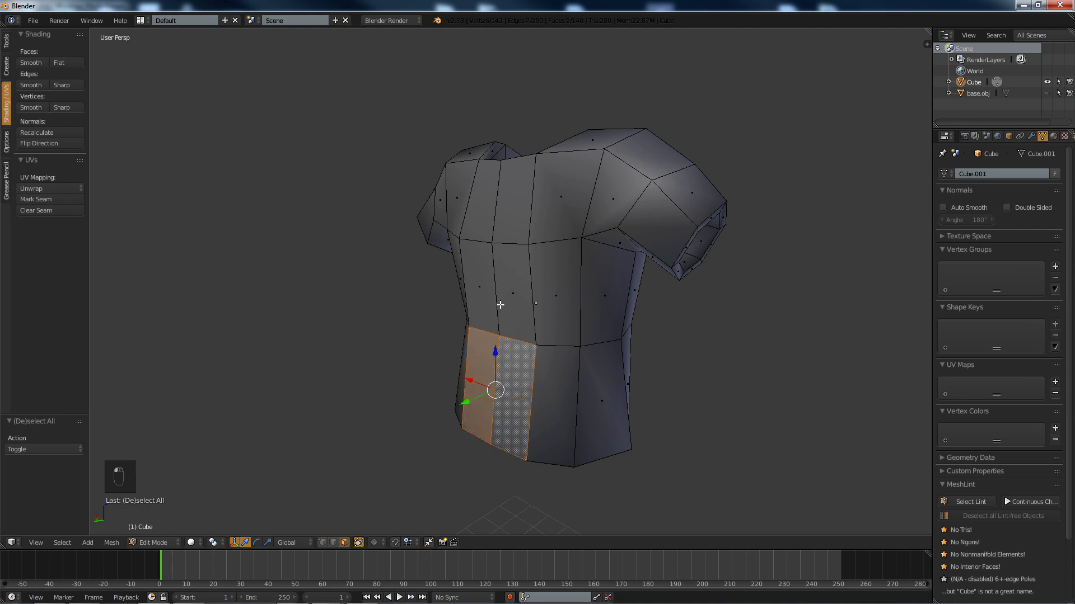
left_click(500, 305, "shift")
left_click(478, 287, "shift")
left_click(503, 210, "shift")
left_click(465, 208, "shift")
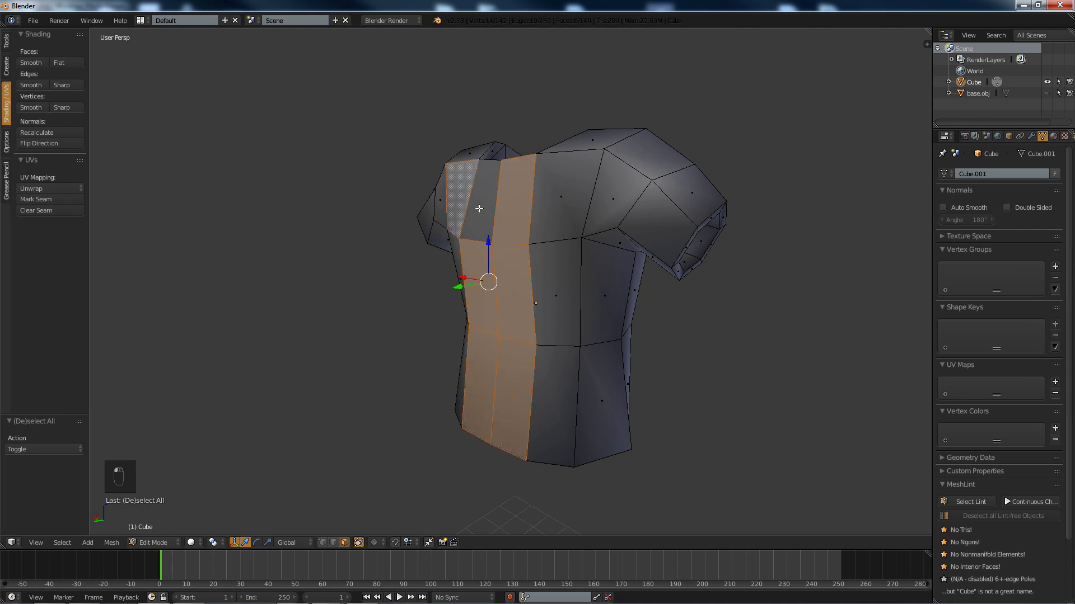
left_click(479, 209, "shift")
left_click(468, 202, "shift")
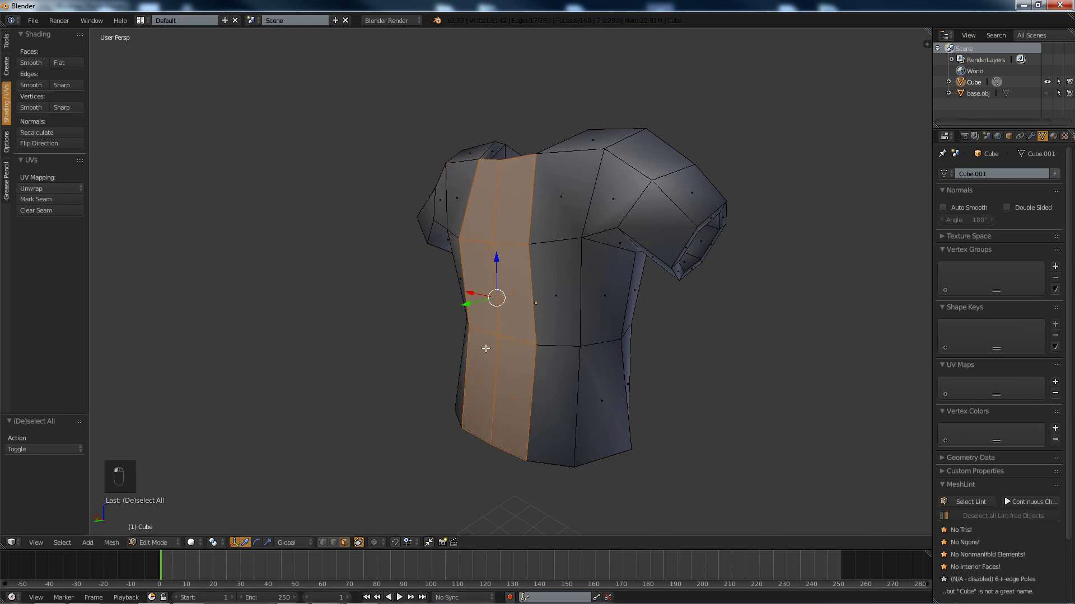
Try to move the selected centre strip of the back along Y with proportional editing enabled.
key("o")
middle_click_drag(477, 303, 460, 307)
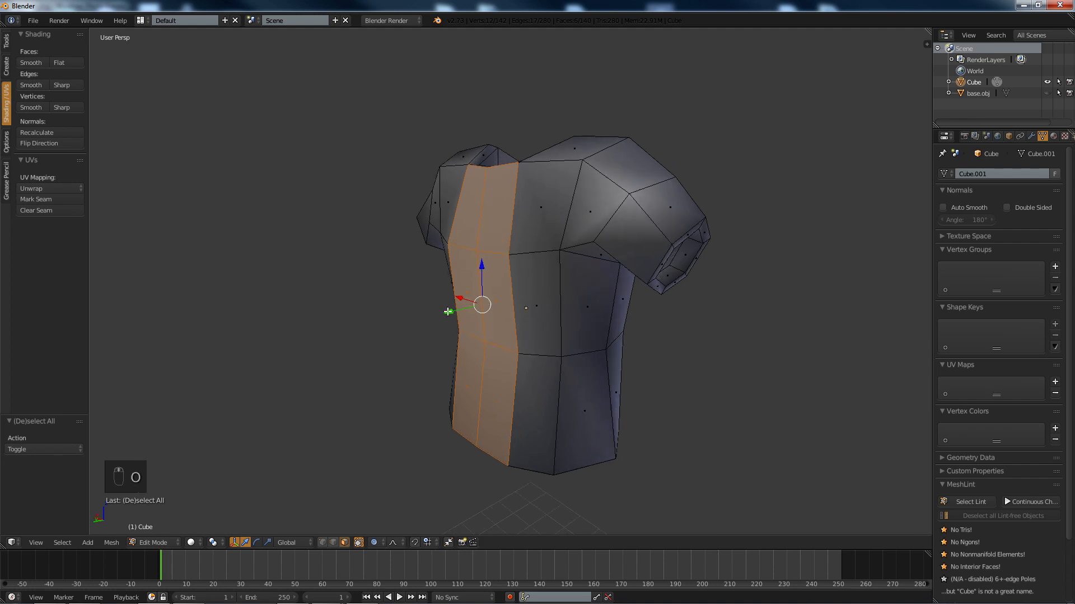
left_click_drag(447, 311, 444, 319)
key("ctrl+z")
Select the two middle centre faces on the back and try to move them along Y with proportional editing.
right_click(505, 335)
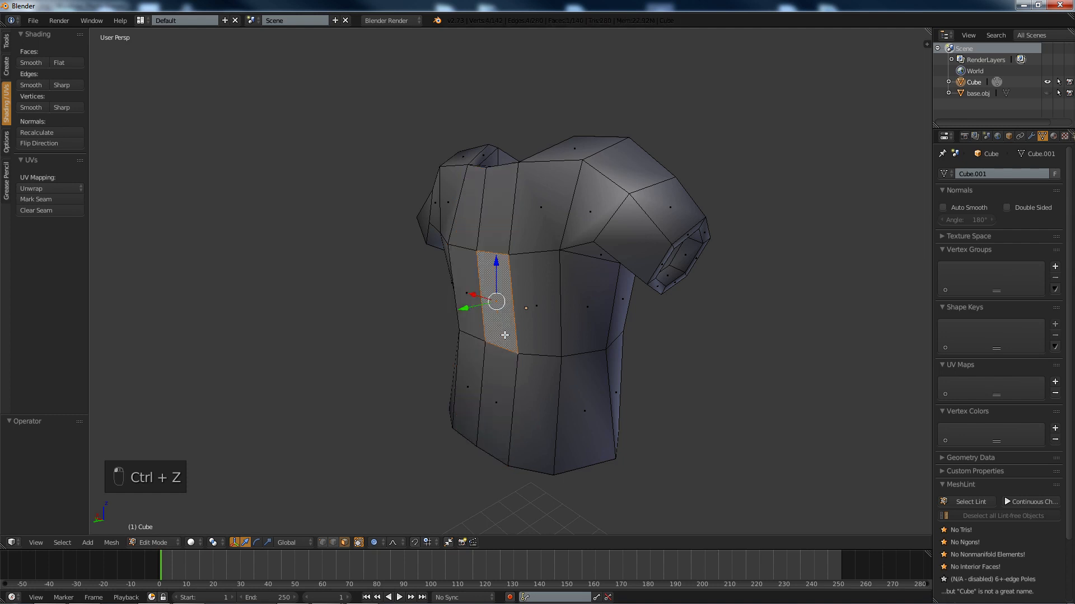
right_click(459, 311, "shift")
left_click_drag(448, 305, 446, 307)
middle_click_drag(446, 307, 613, 307)
key("ctrl+z")
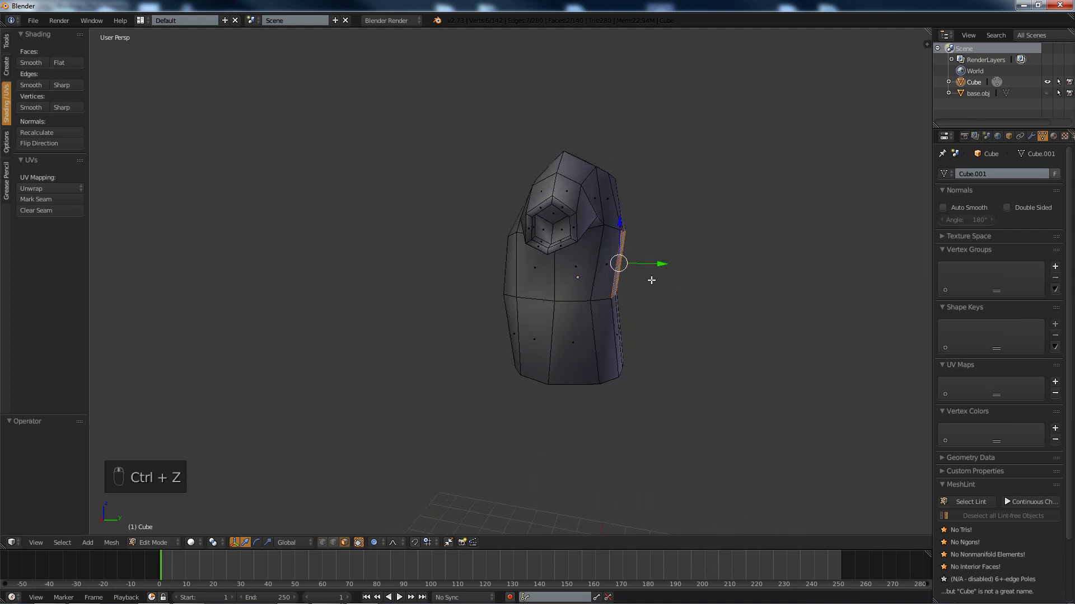
Deselect all faces, turn off proportional editing and return to Object Mode.
key("a")
middle_click_drag(588, 272, 464, 253)
mouse_move(341, 293)
middle_mouse_down()
mouse_move(420, 298)
mouse_move(485, 281)
mouse_move(422, 262)
mouse_move(542, 303)
mouse_move(515, 320)
mouse_move(458, 302)
mouse_move(453, 271)
mouse_move(415, 276)
middle_mouse_up()
key("o")
key("Tab")
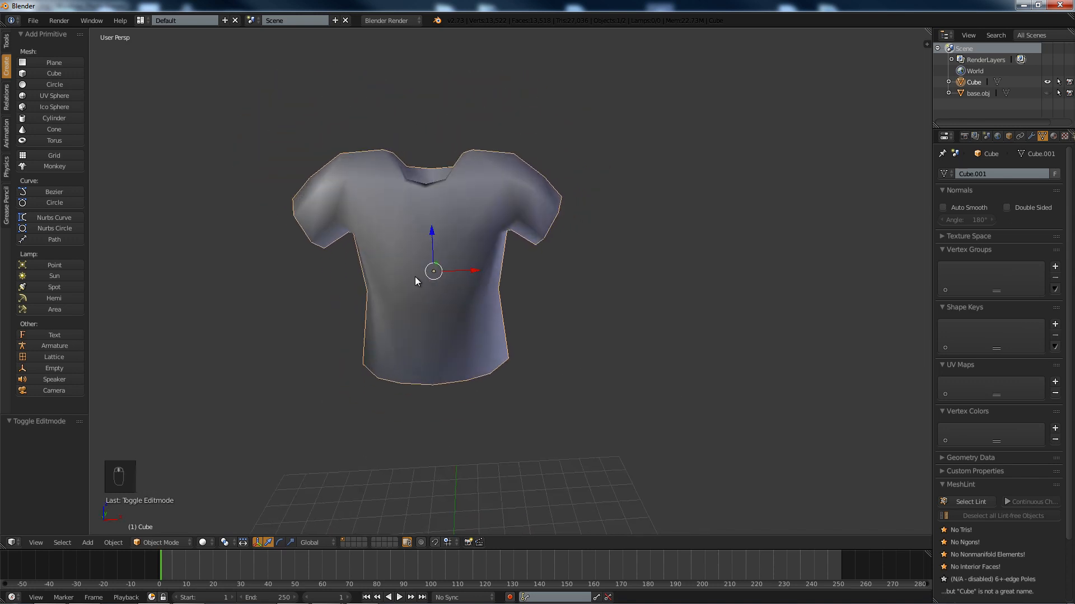
middle_click_drag(524, 173, 353, 341)
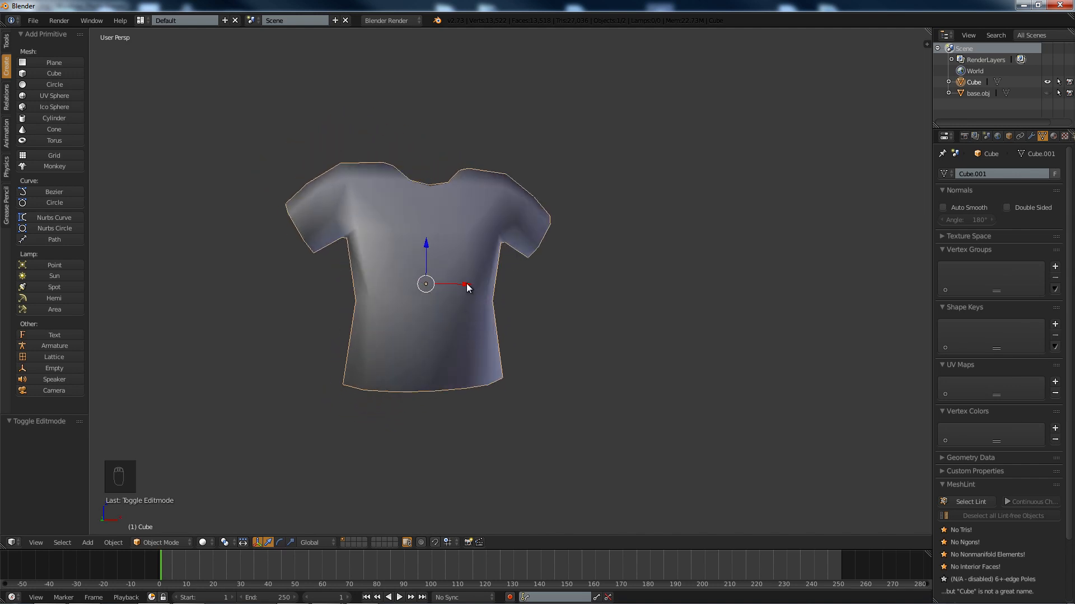
middle_click_drag(467, 287, 410, 367)
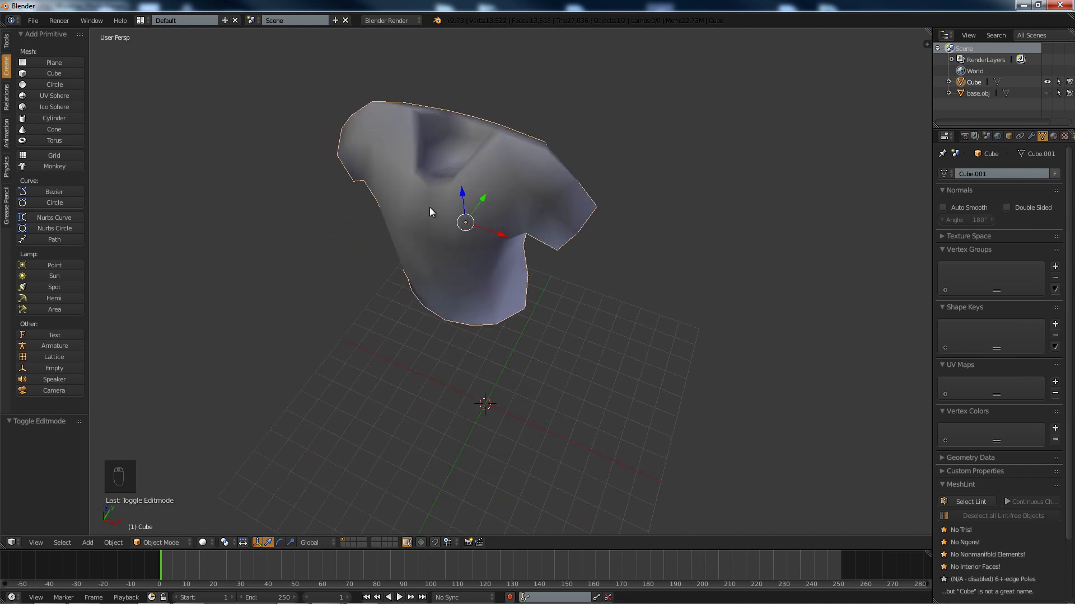
middle_click_drag(429, 211, 435, 173)
key("Tab")
key("Tab")
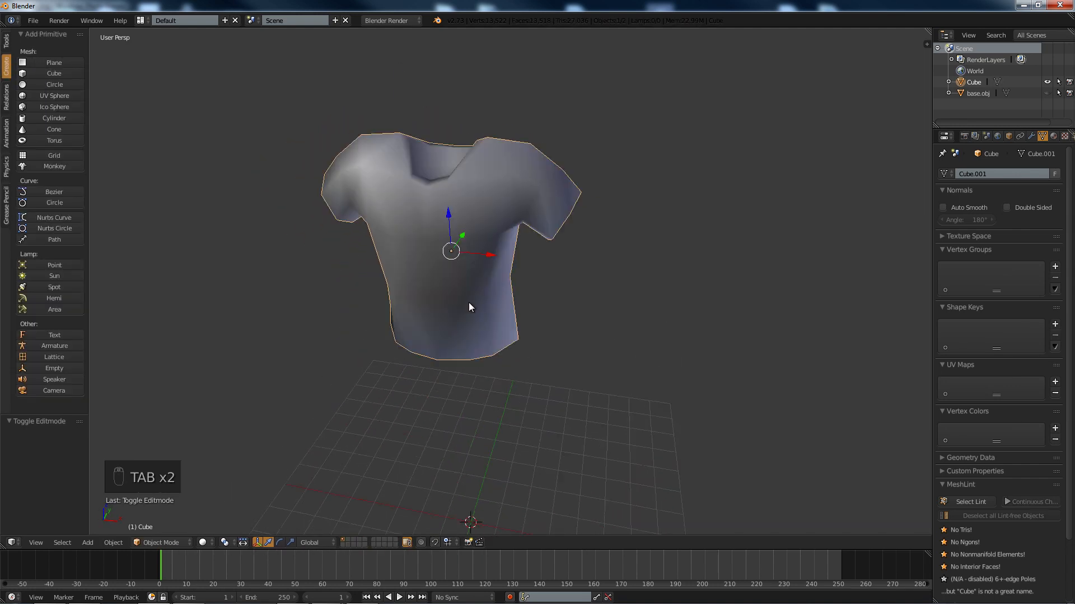
Try to add an edge loop just above the shirt's hem and scale it up by about 1.33.
key("Tab")
middle_click_drag(479, 316, 470, 290)
key("ctrl+r")
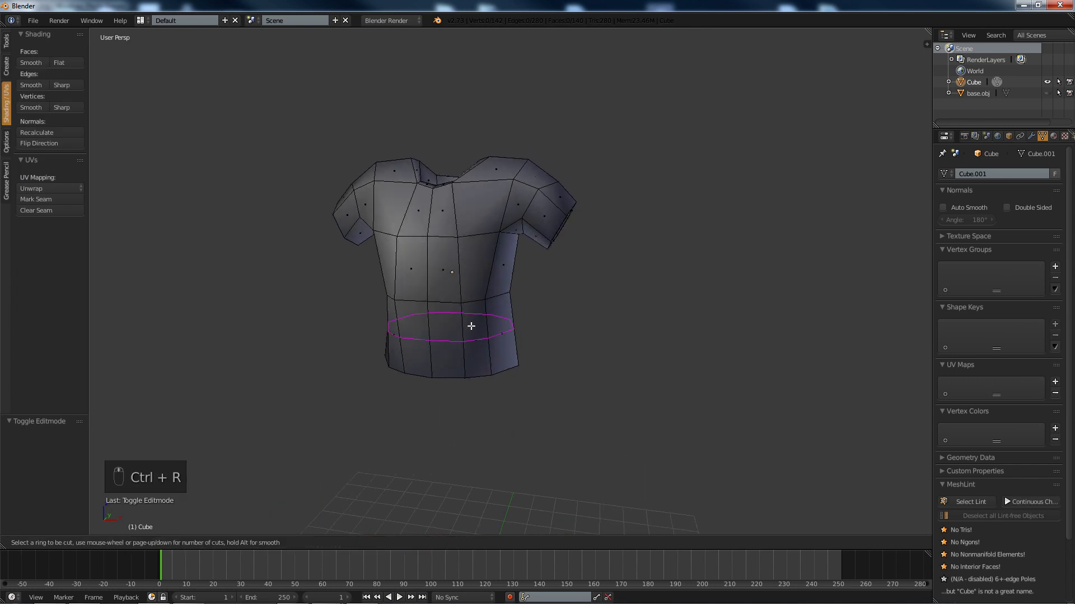
left_click(473, 324)
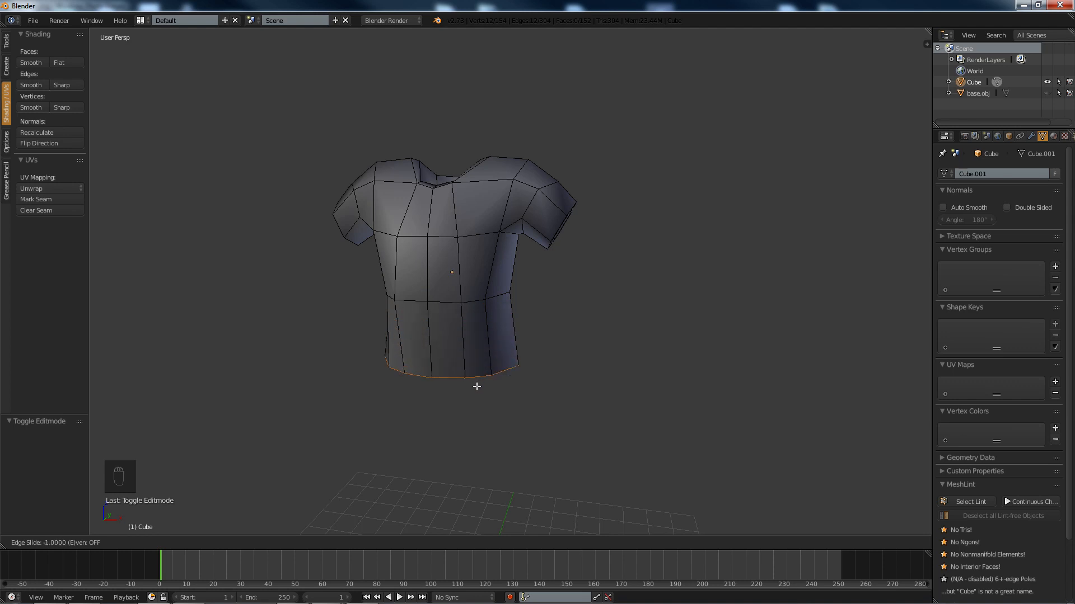
left_click(464, 350)
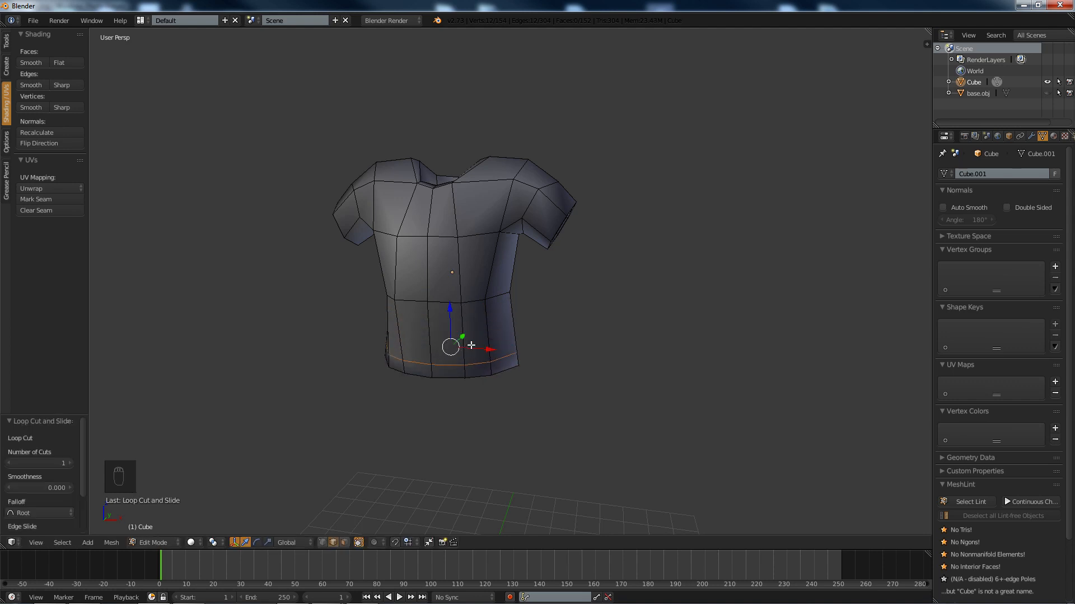
key("s")
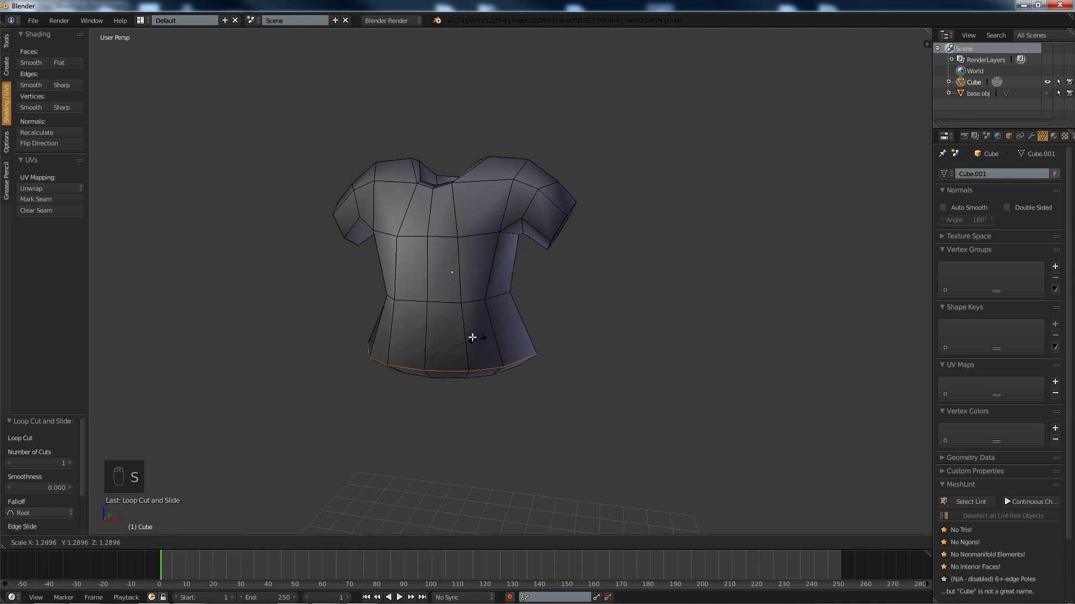
left_click(500, 350)
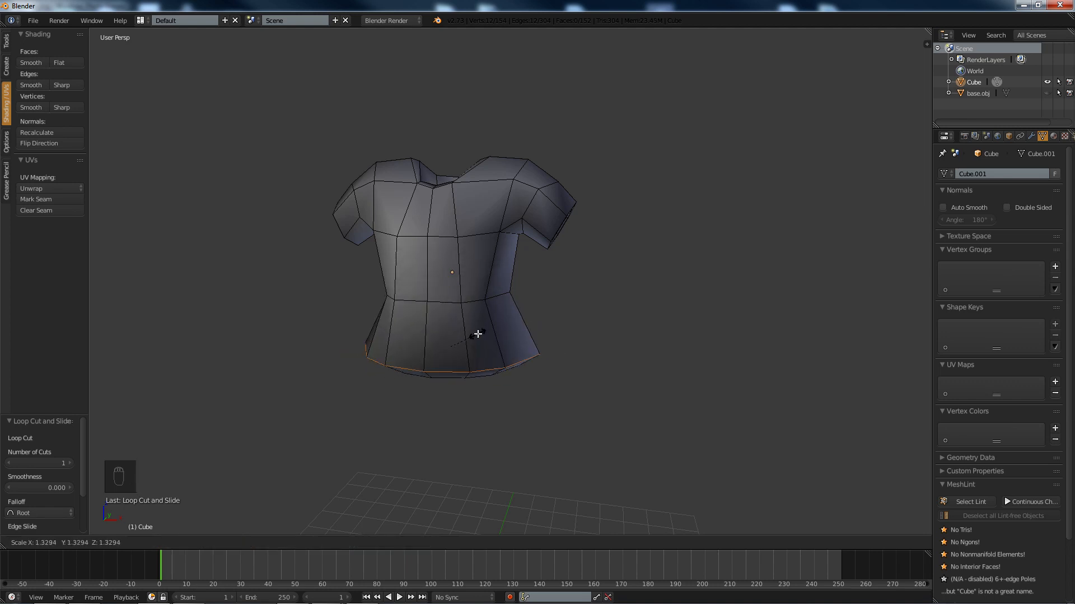
middle_click_drag(499, 350, 465, 297)
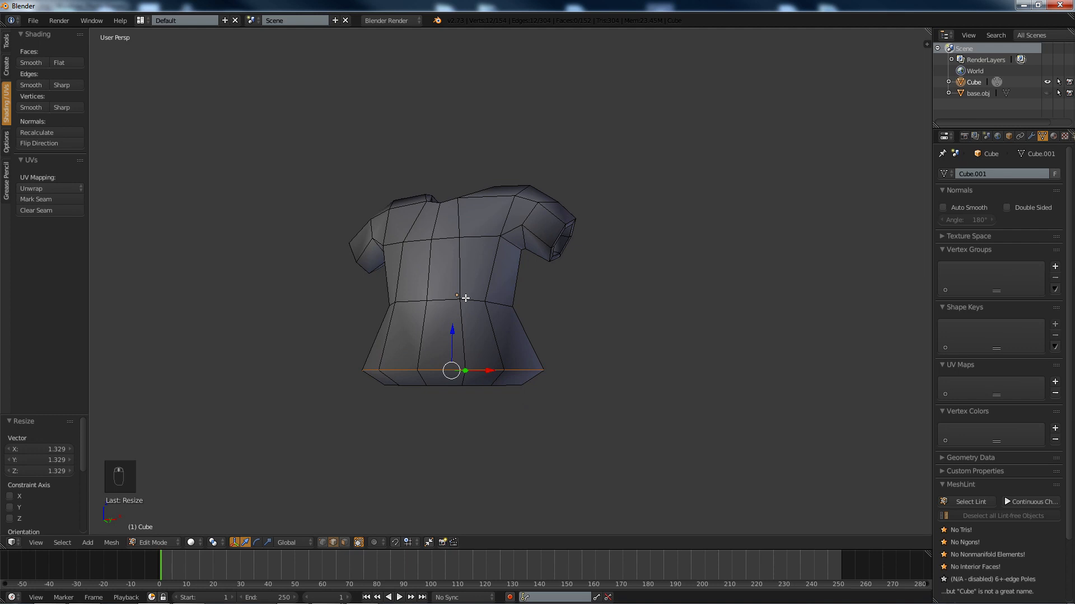
key("ctrl+z")
key("ctrl+z")
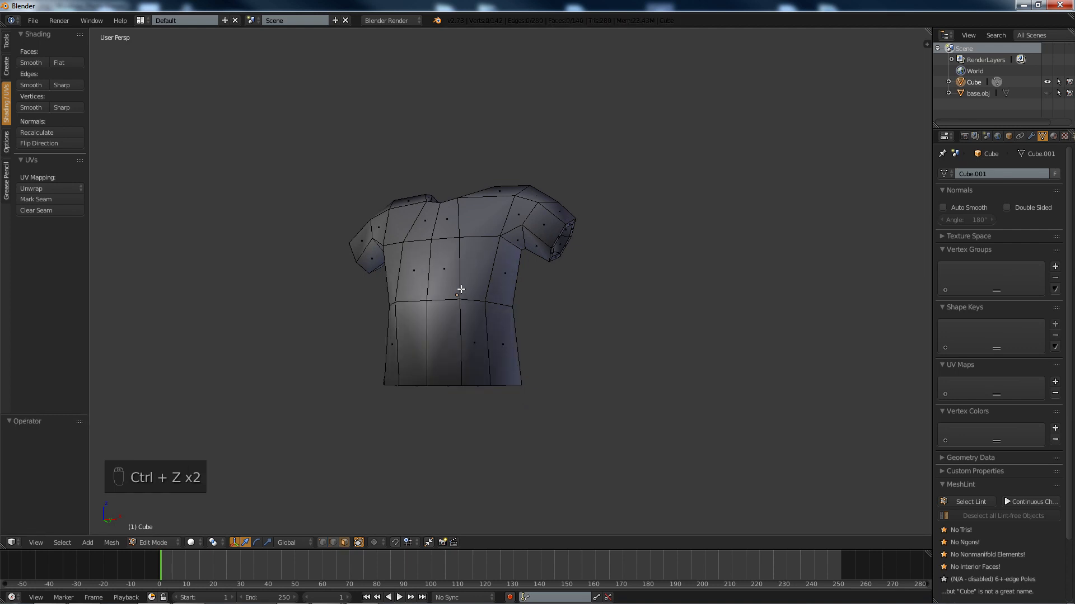
middle_click_drag(460, 289, 511, 291)
key("a")
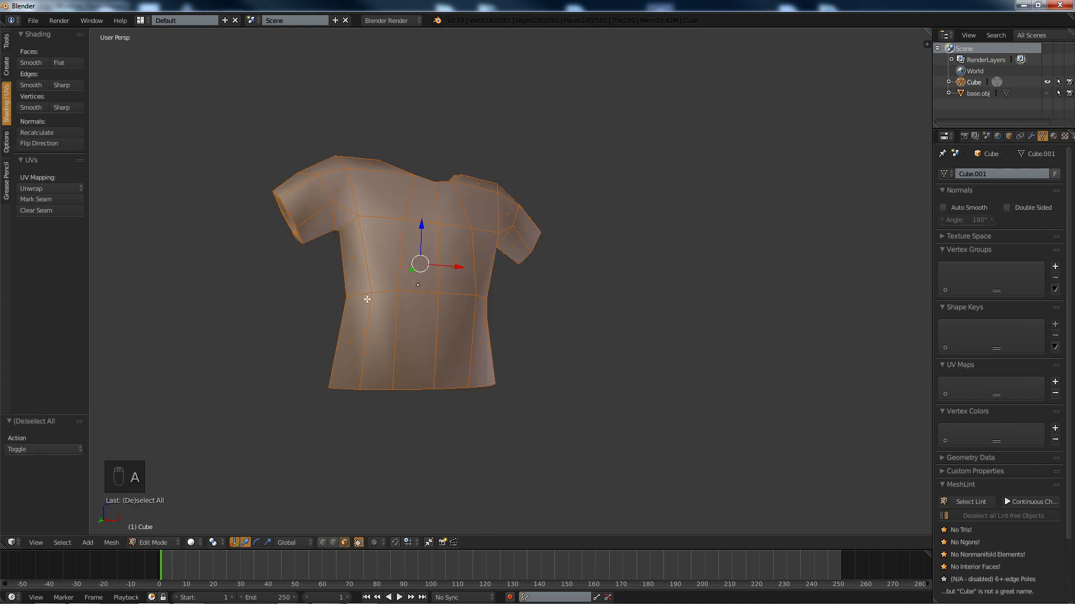
key("a")
middle_click_drag(366, 299, 451, 319)
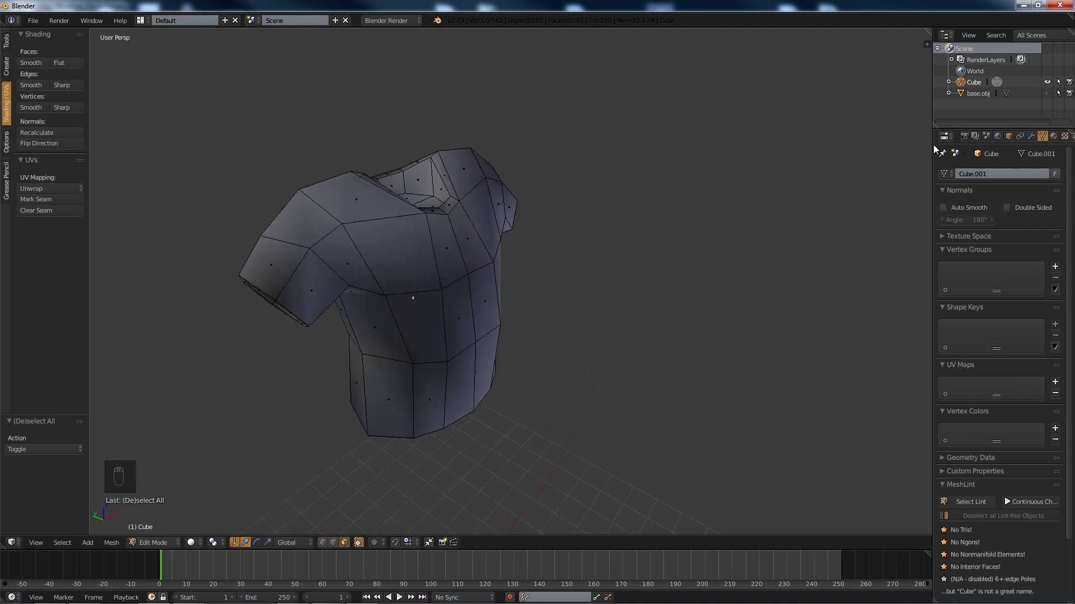
middle_click_drag(742, 277, 647, 256)
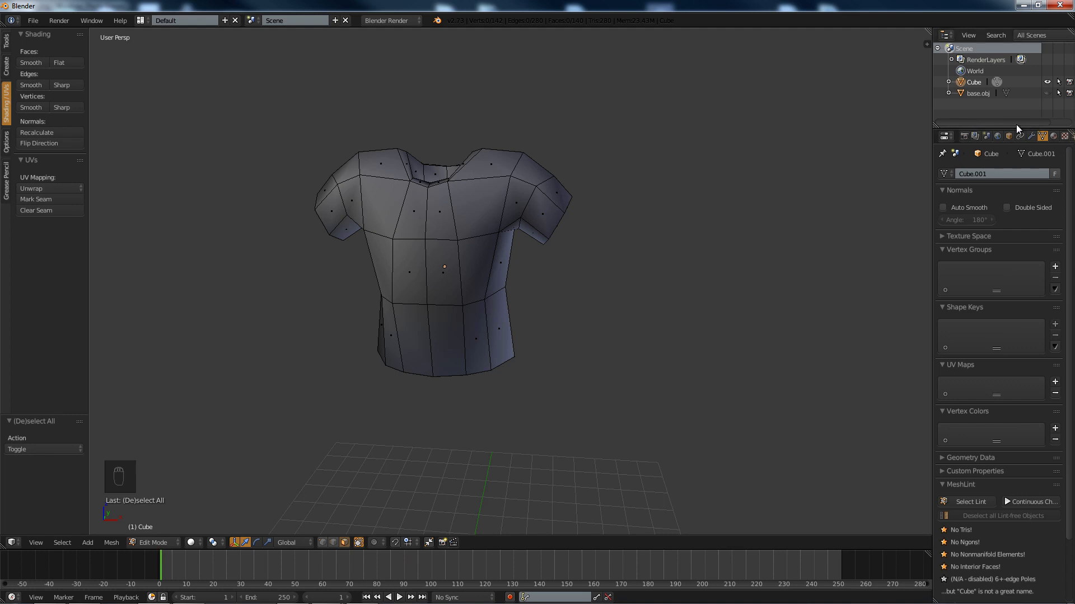
scroll(392, 264, "up", 1)
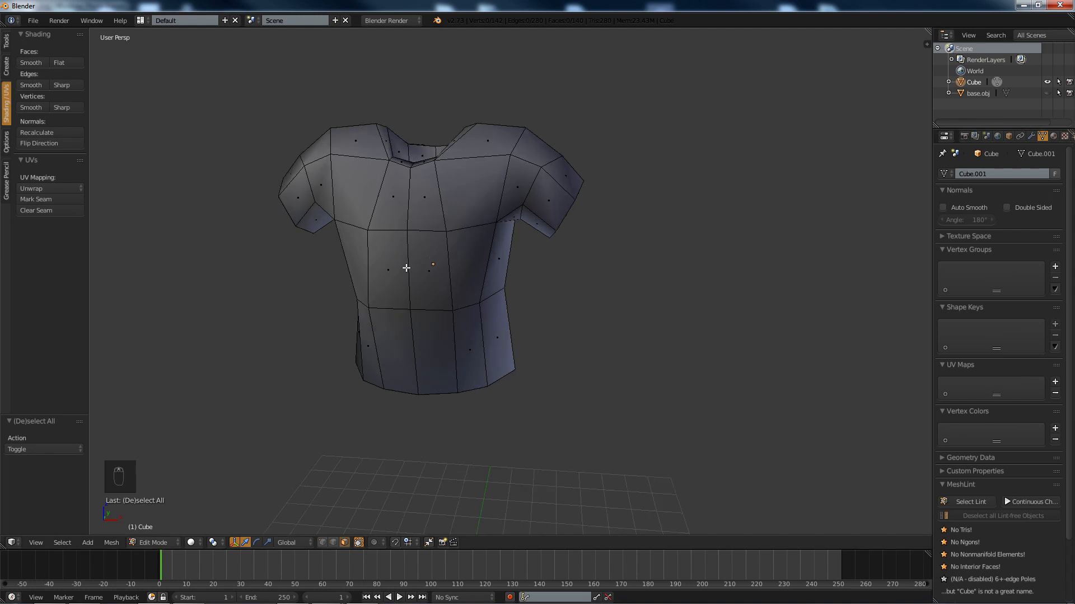
middle_click_drag(409, 294, 451, 396, "shift")
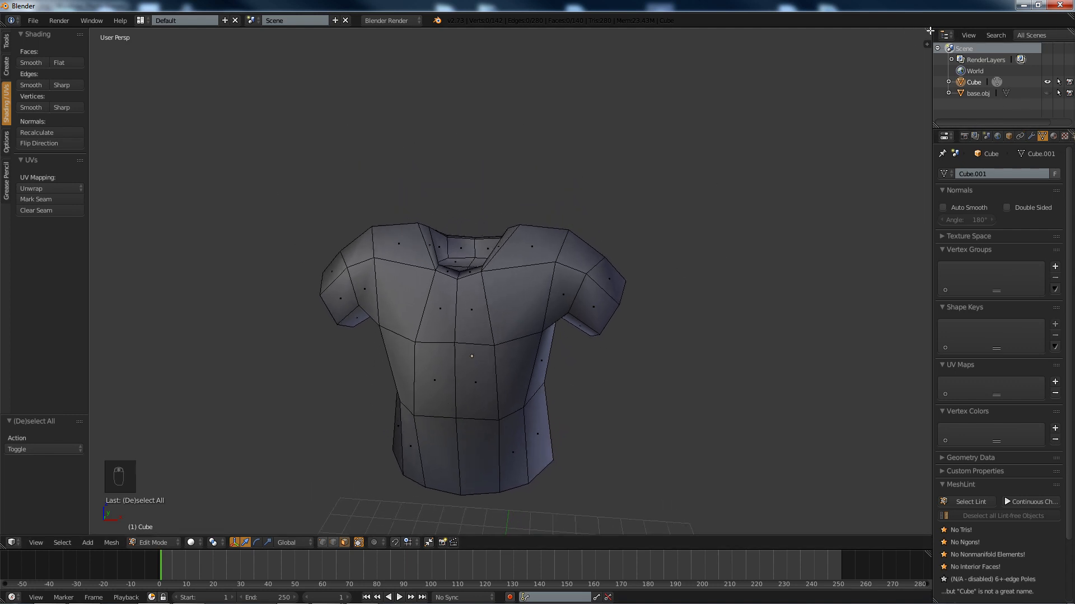
left_click_drag(929, 31, 788, 48)
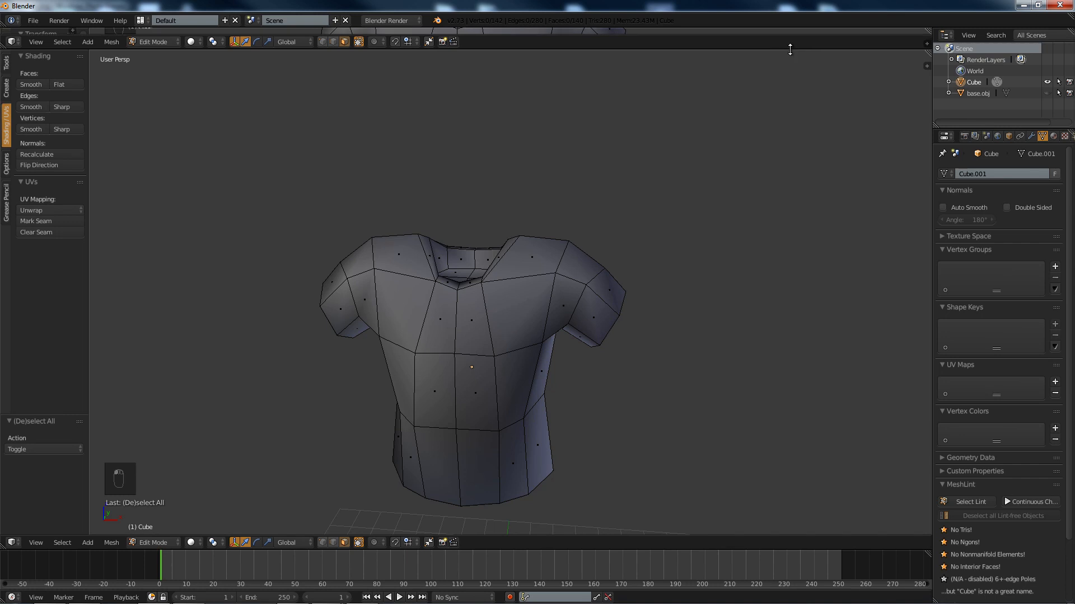
right_click(790, 49)
left_click(784, 61)
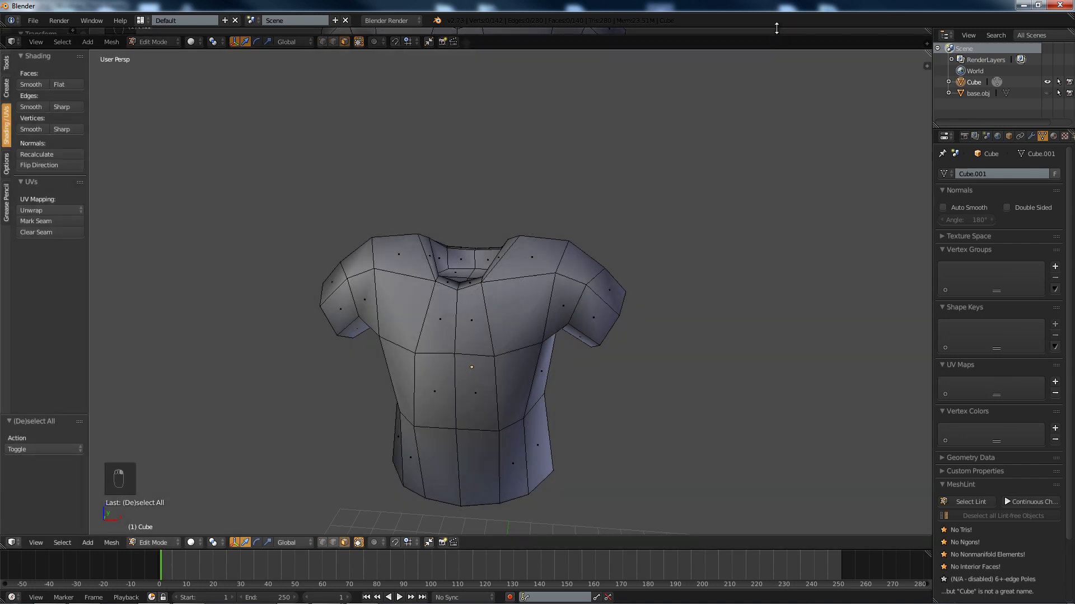
left_click(770, 36)
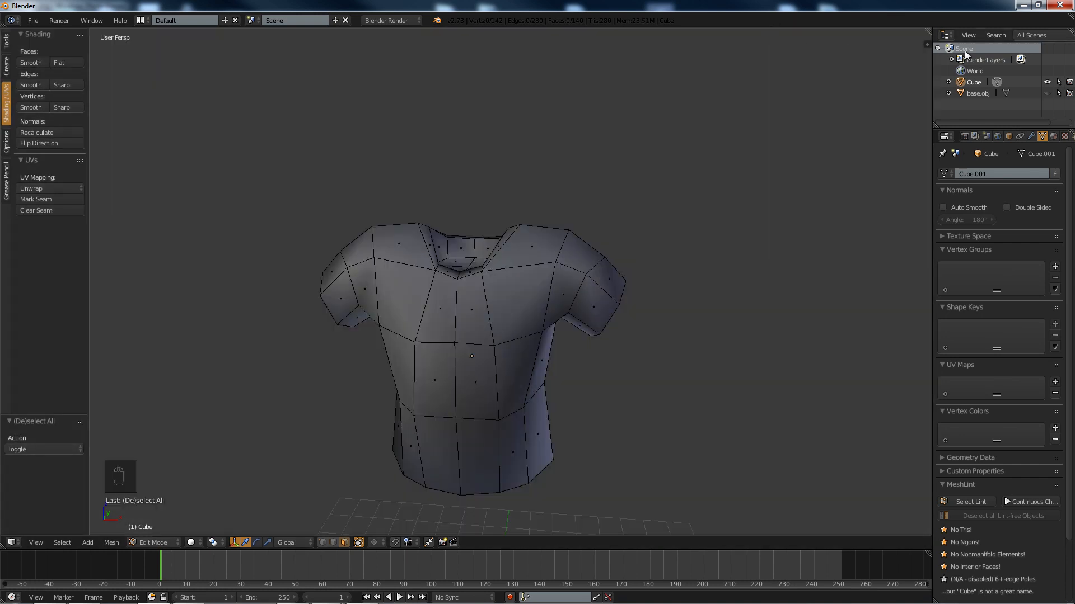
Split the 3D viewport side by side and set the new area to the UV/Image Editor.
left_click_drag(926, 32, 683, 56)
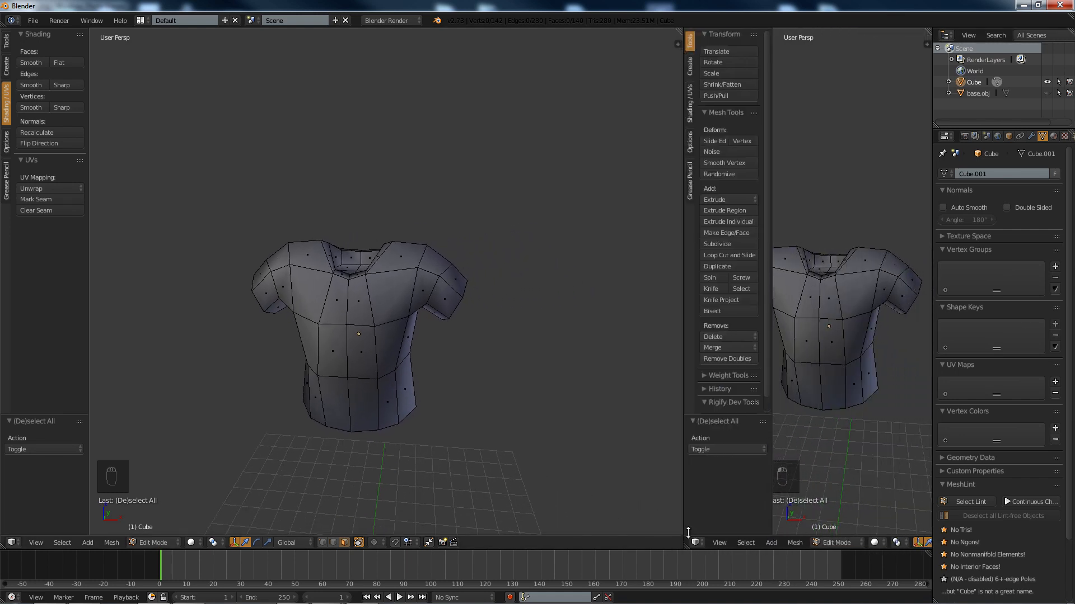
left_click(695, 542)
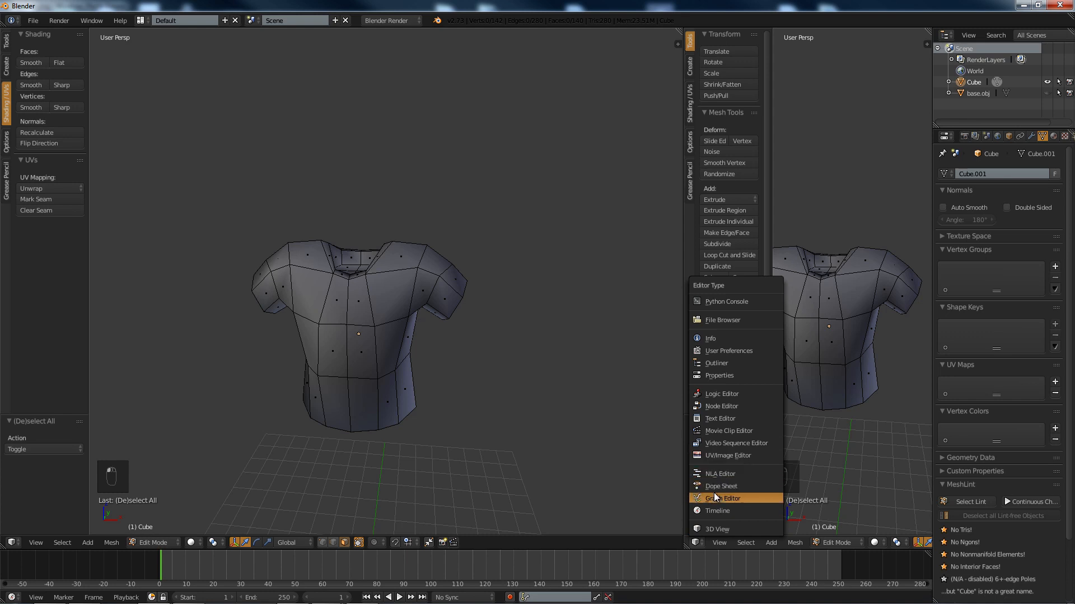
left_click(721, 456)
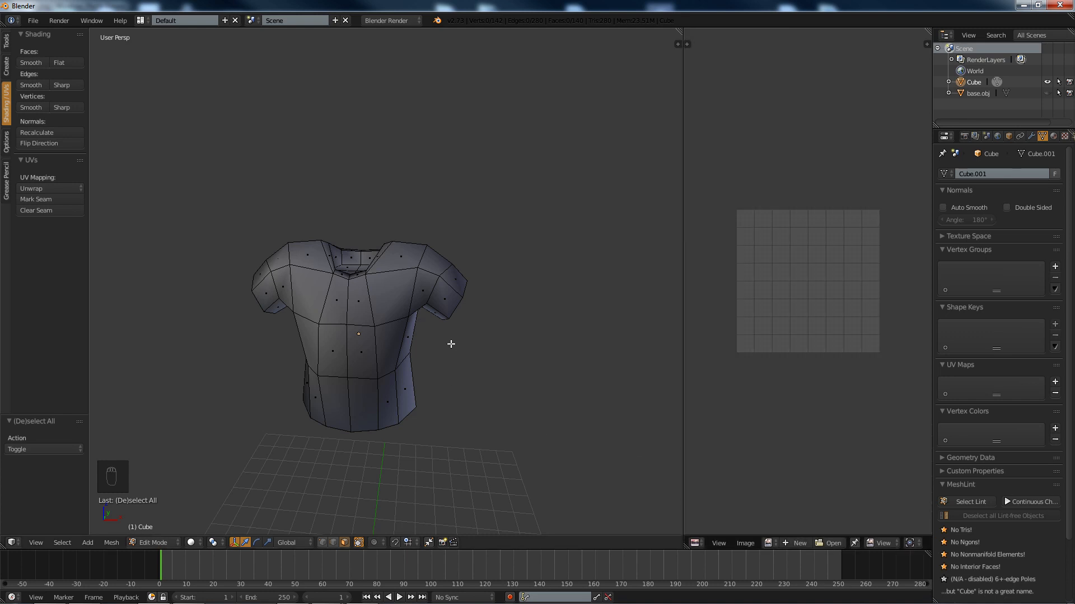
Select the edge loops along the sleeve and shoulder tops and down both sides of the torso in edge select mode.
middle_click_drag(451, 344, 353, 336)
scroll(331, 421, "up", 2)
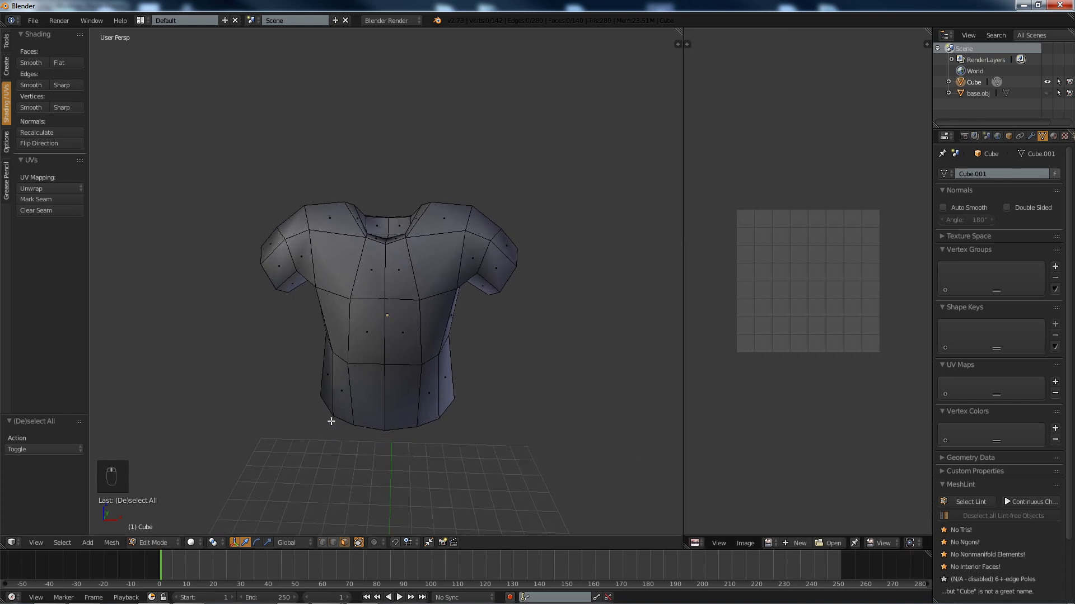
middle_click_drag(331, 421, 347, 425)
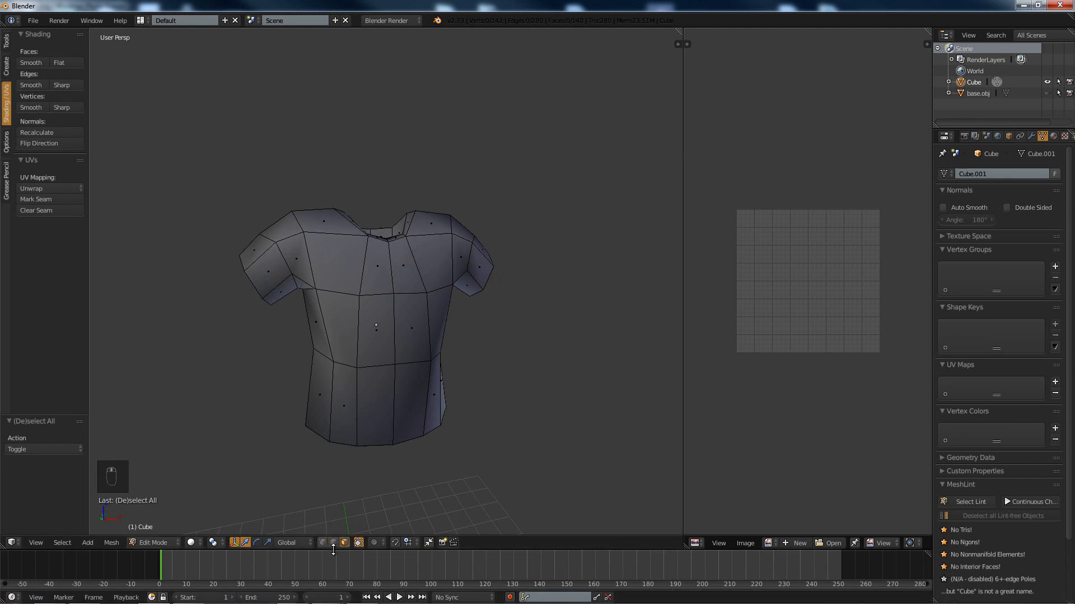
middle_click_drag(335, 336, 321, 246)
right_click(248, 271, "alt")
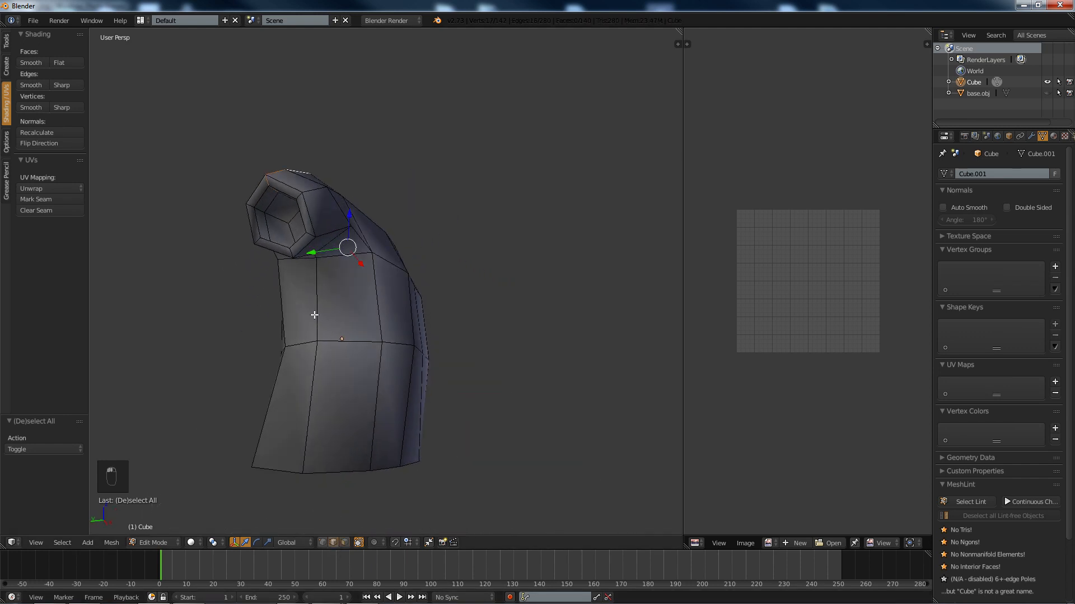
right_click(314, 315, "alt+shift")
middle_click_drag(329, 369, 479, 392)
right_click(478, 394, "alt+shift")
middle_click_drag(377, 296, 398, 286)
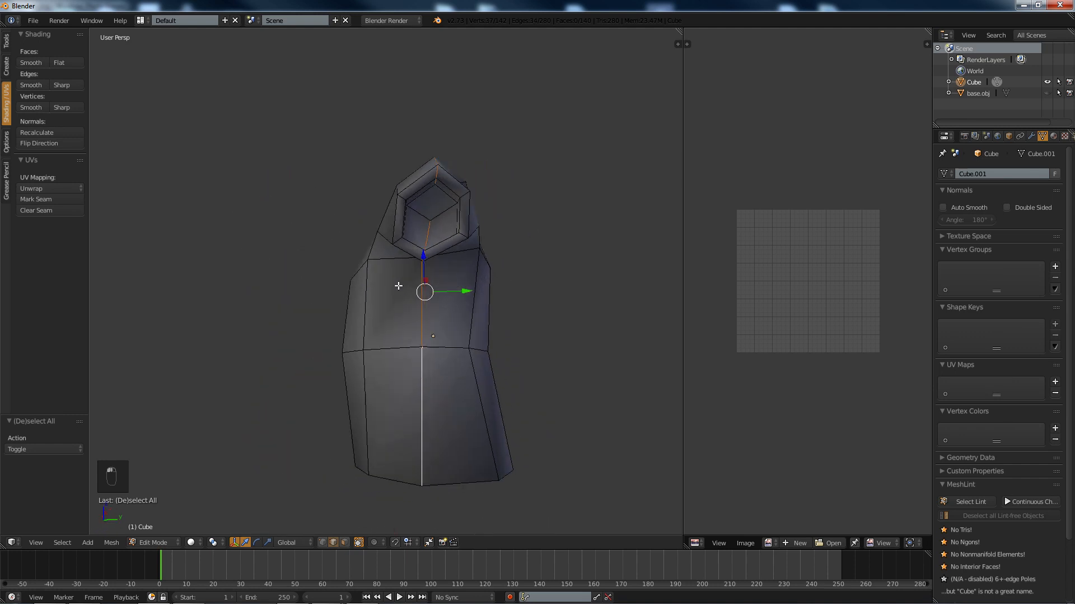
Deselect the stray interior edges inside the sleeve opening and the neck opening.
right_click(417, 229, "shift")
middle_click_drag(419, 233, 523, 328)
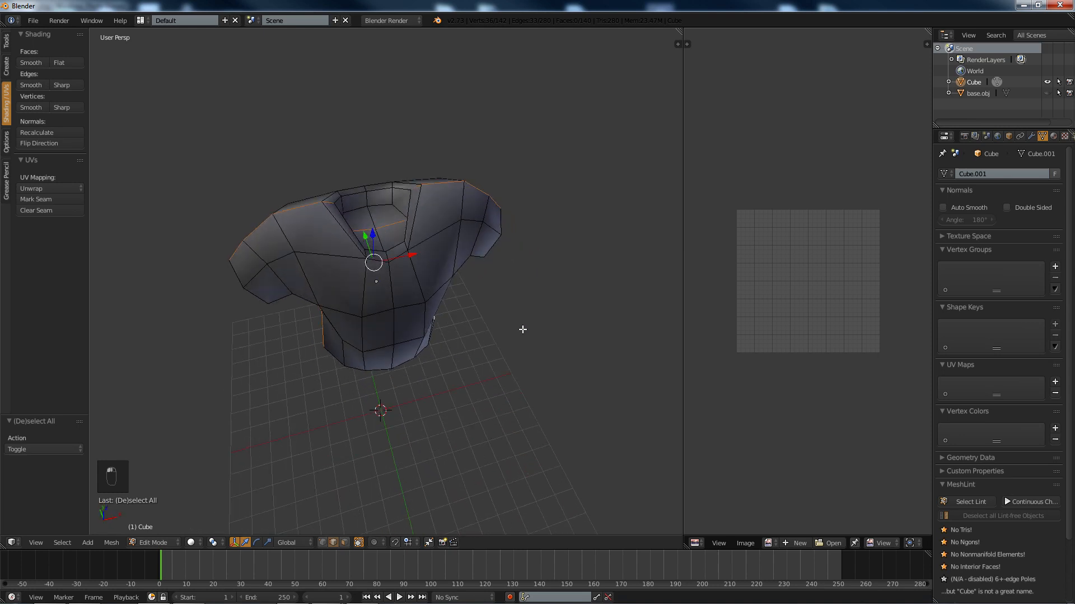
right_click(366, 222, "shift")
middle_click_drag(366, 223, 313, 192)
right_click(307, 251, "shift")
middle_click_drag(307, 252, 360, 235)
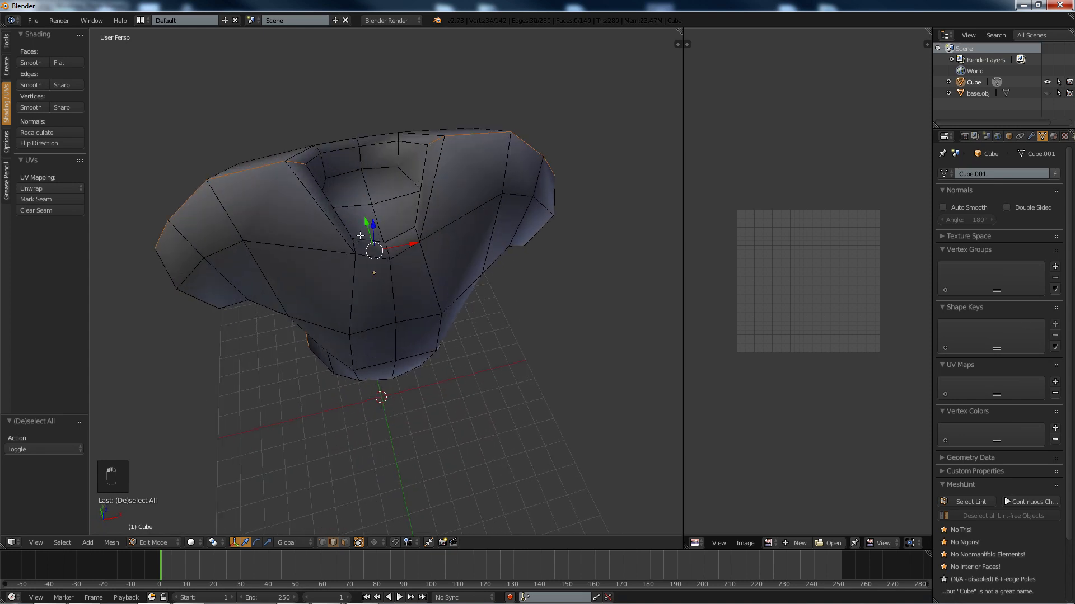
Add the inner edge loop around the neck opening to the selection.
right_click(377, 167, "alt+shift")
right_click(398, 178, "shift")
middle_click_drag(401, 178, 431, 240)
right_click(428, 265, "shift")
Add the inner edges around the underside of the hem opening to the selection.
middle_click_drag(366, 434, 372, 314)
right_click(348, 237, "shift")
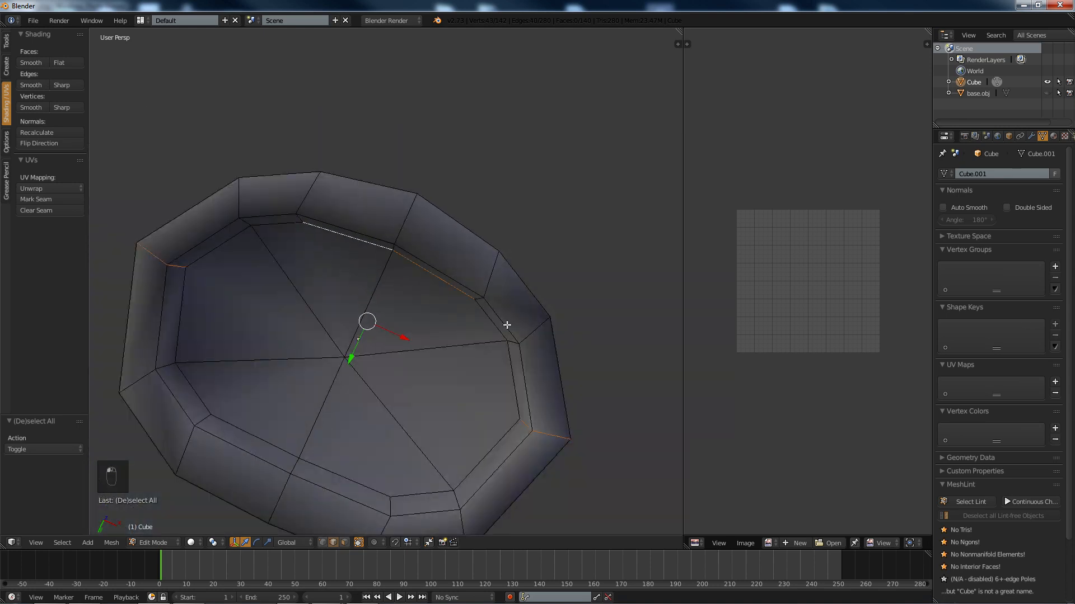
right_click(507, 365, "shift")
right_click(472, 473, "shift")
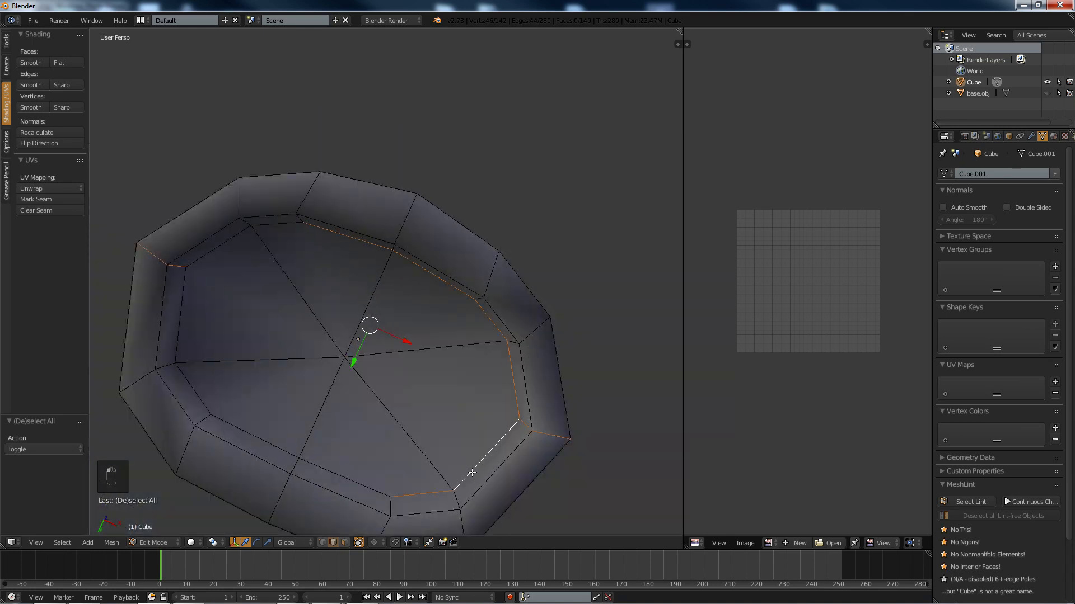
right_click(274, 440, "shift")
right_click(178, 308, "shift")
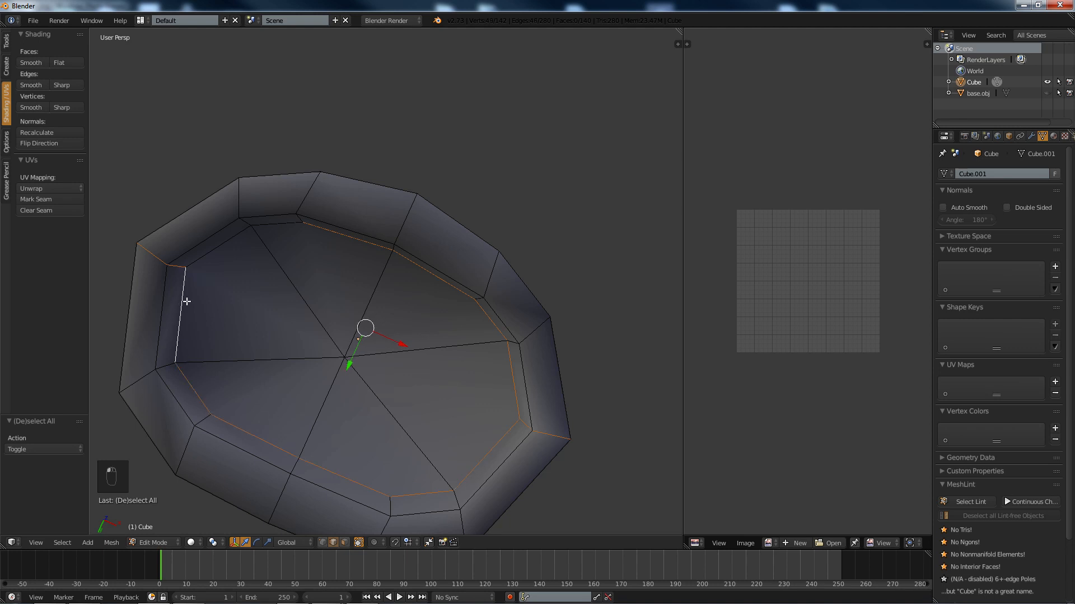
right_click(267, 225, "shift")
Add the inner edges around the first sleeve opening to the selection.
scroll(468, 173, "down", 3)
middle_click_drag(468, 173, 422, 236)
scroll(370, 250, "up", 4)
right_click(358, 213, "shift")
right_click(420, 268, "shift")
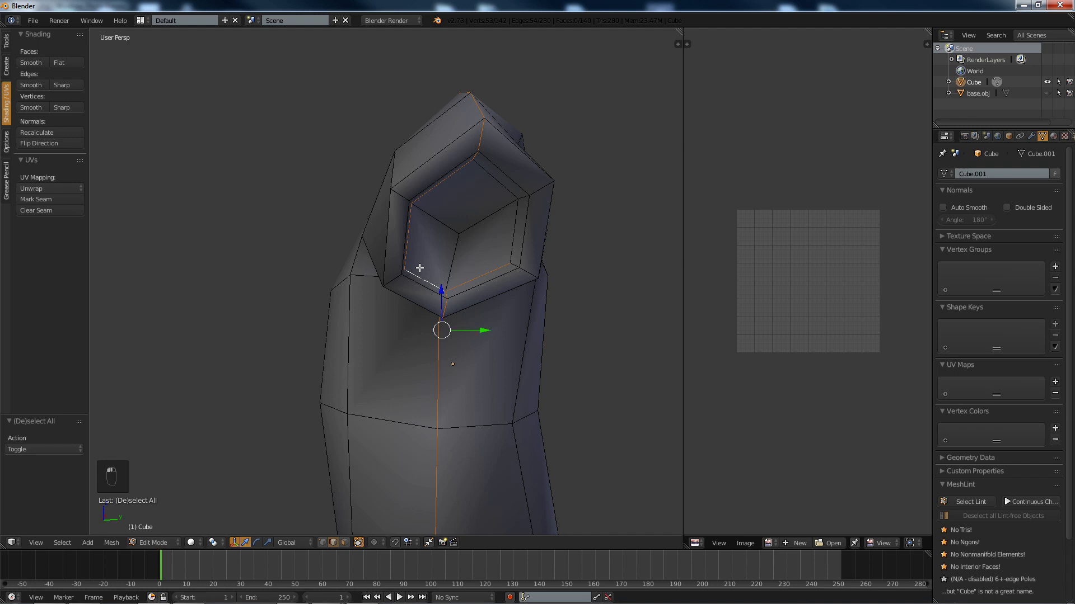
right_click(508, 193, "shift")
Add the inner edges around the opposite sleeve's opening to the selection.
scroll(508, 194, "down", 4)
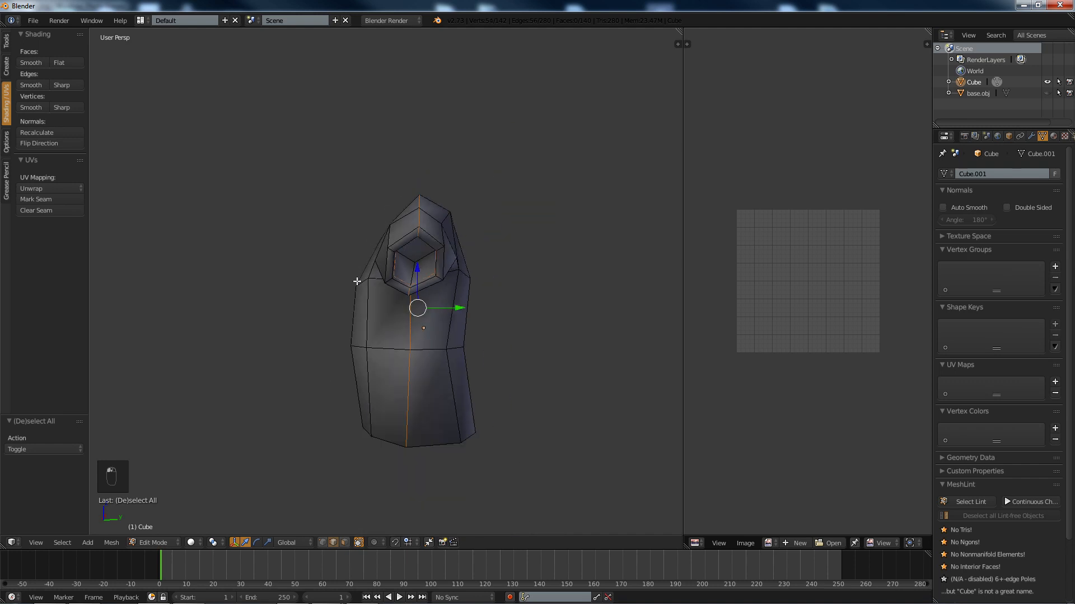
middle_click_drag(355, 280, 348, 208)
scroll(451, 240, "up", 4)
right_click(424, 207, "shift")
right_click(254, 212, "shift")
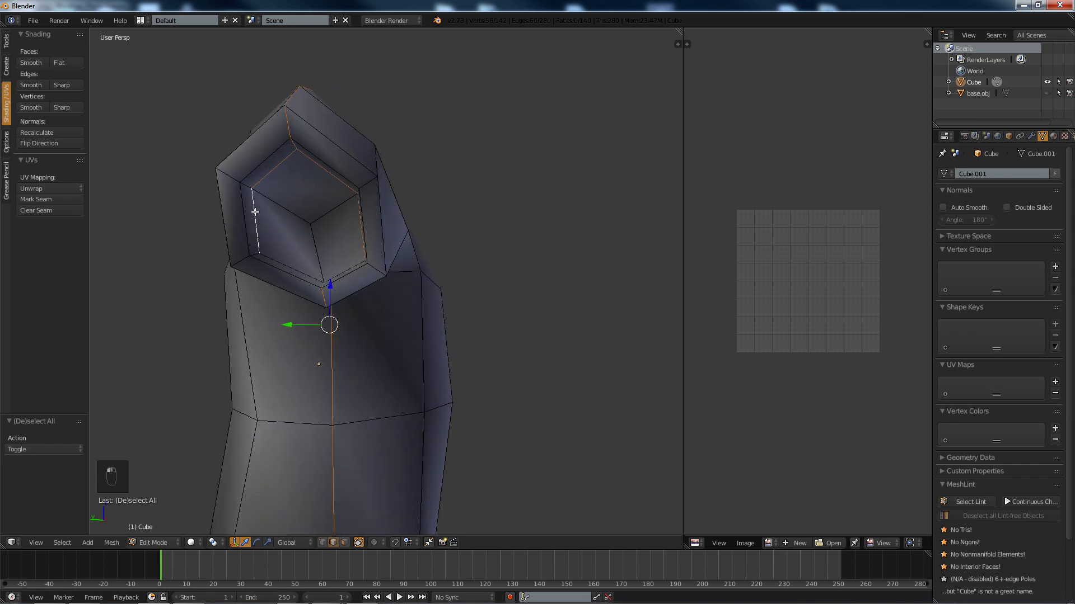
right_click(348, 250, "shift")
Mark all the selected shoulder, side, neck, hem and sleeve edges as UV seams.
scroll(348, 250, "down", 4)
middle_click_drag(347, 250, 358, 285)
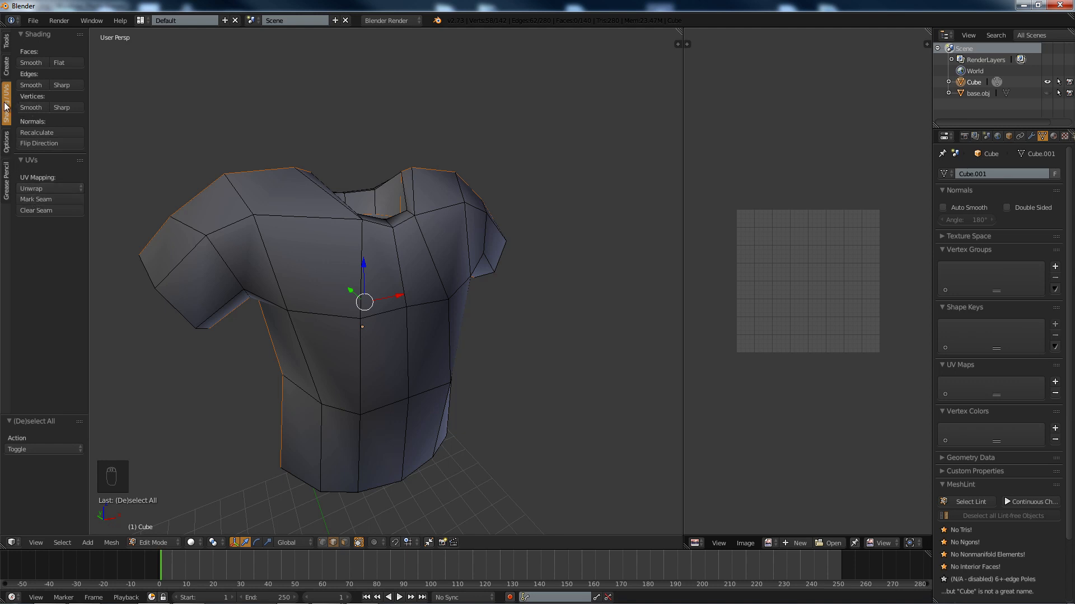
left_click(35, 200)
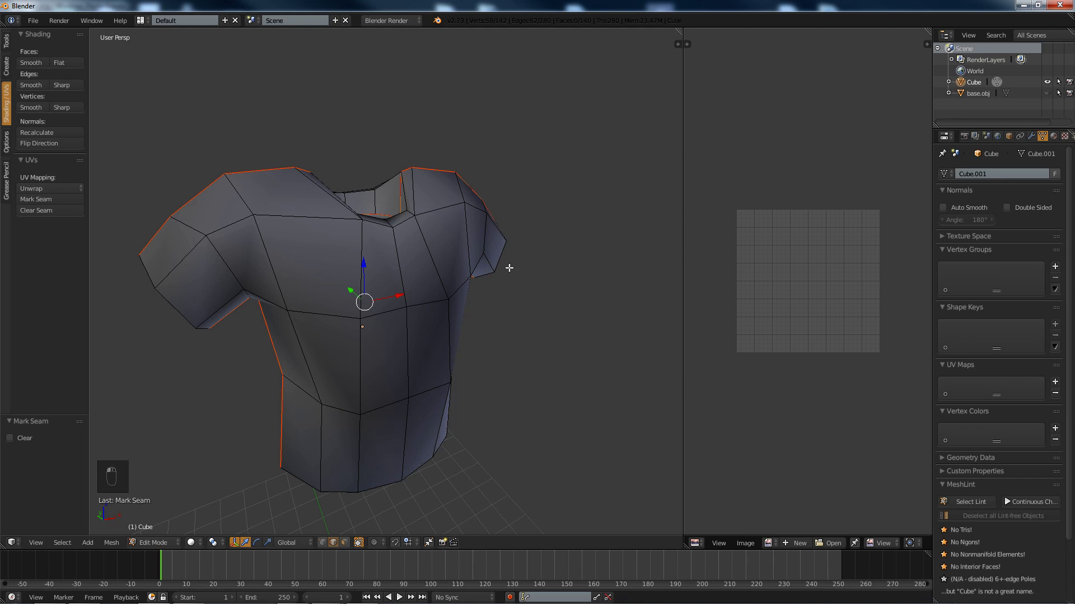
Select the entire shirt mesh and unwrap it along the marked seams.
key("a")
key("a")
key("a")
key("u")
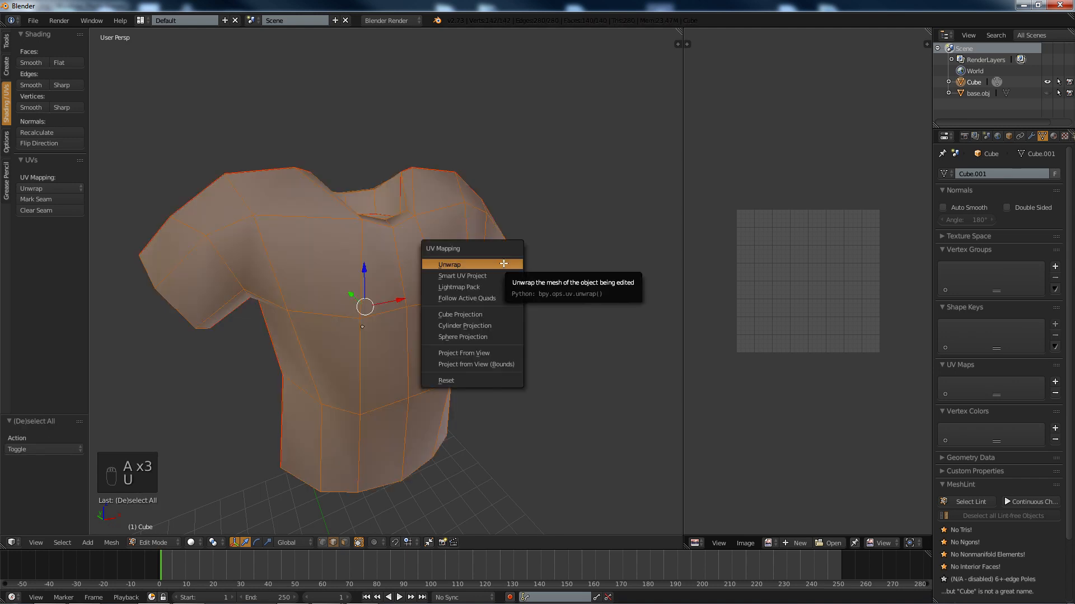
left_click(504, 264)
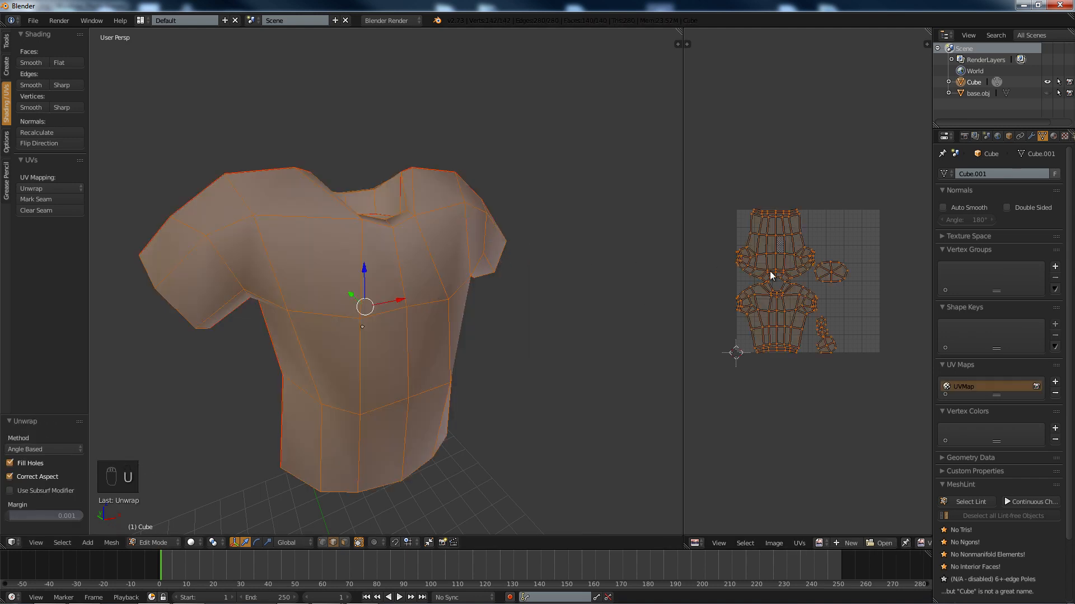
Deselect the UVs and examine how the unwrapped islands correspond to the shirt's front, back, sleeves and openings.
key("a")
scroll(844, 280, "up", 3)
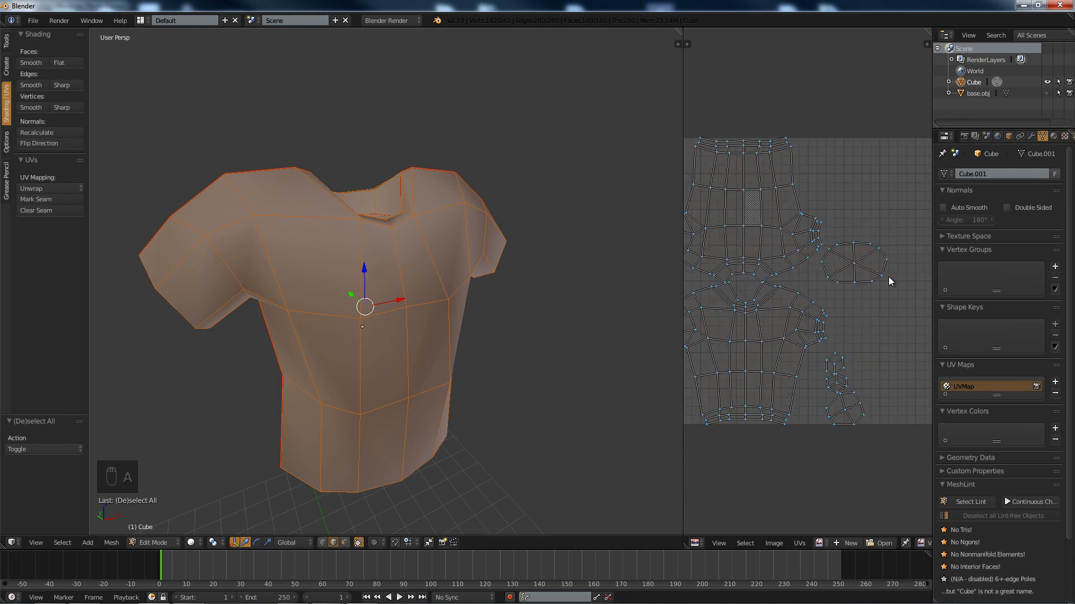
middle_click_drag(414, 466, 507, 241)
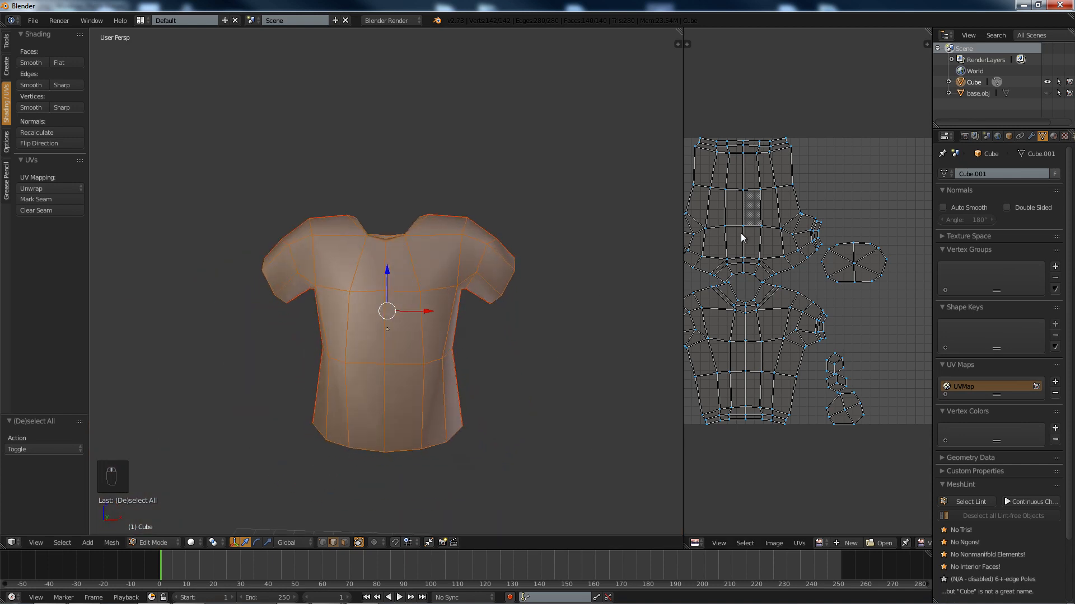
middle_click_drag(365, 223, 270, 223)
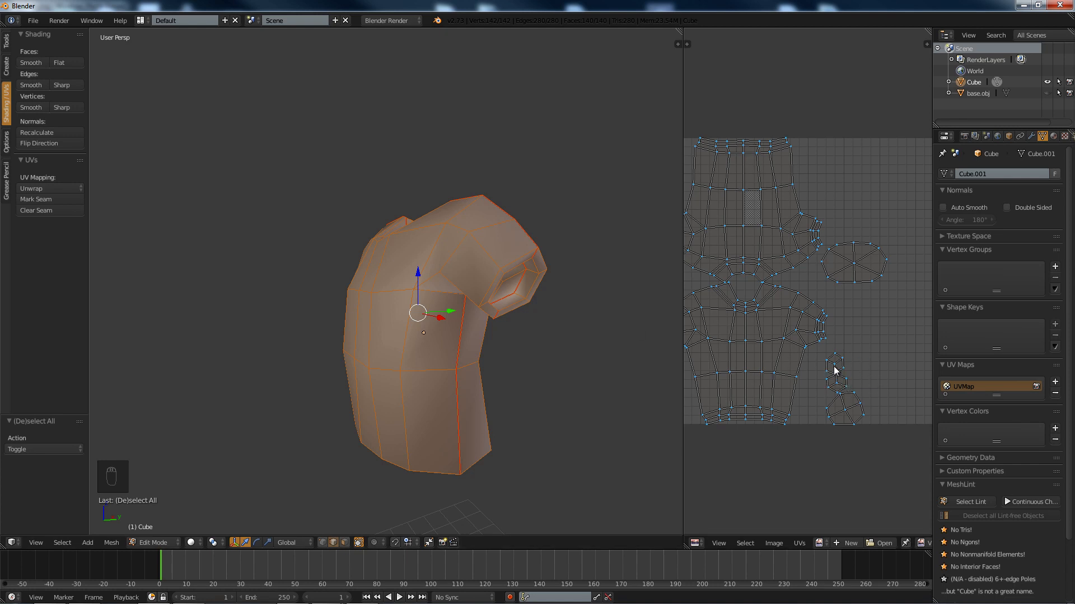
middle_click_drag(559, 280, 524, 294)
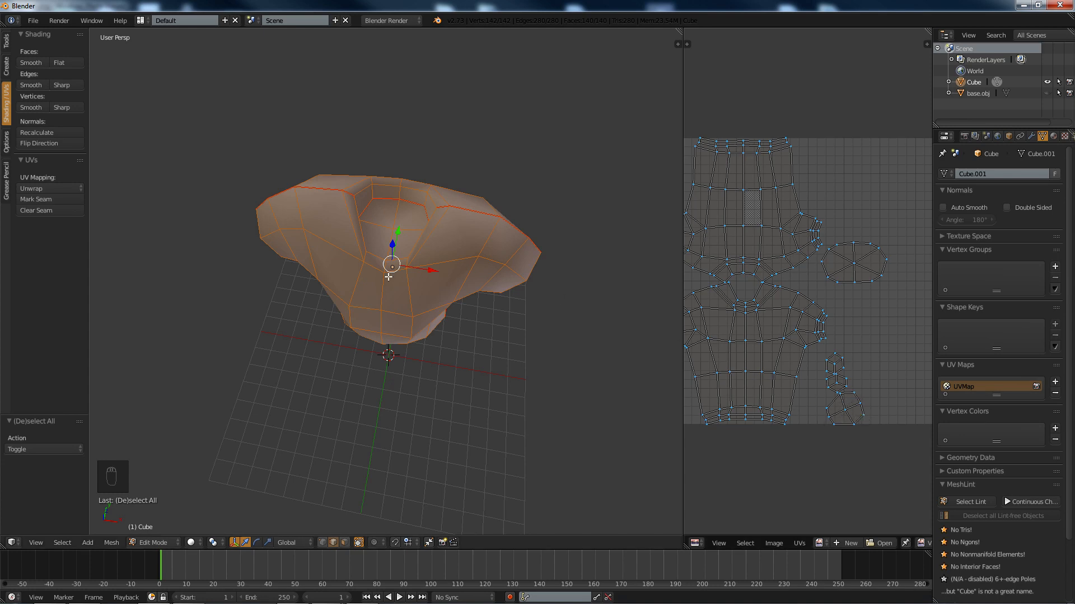
middle_click_drag(390, 321, 405, 259)
mouse_move(850, 319)
middle_mouse_down()
mouse_move(791, 290)
mouse_move(857, 309)
middle_mouse_up()
scroll(850, 309, "down", 3)
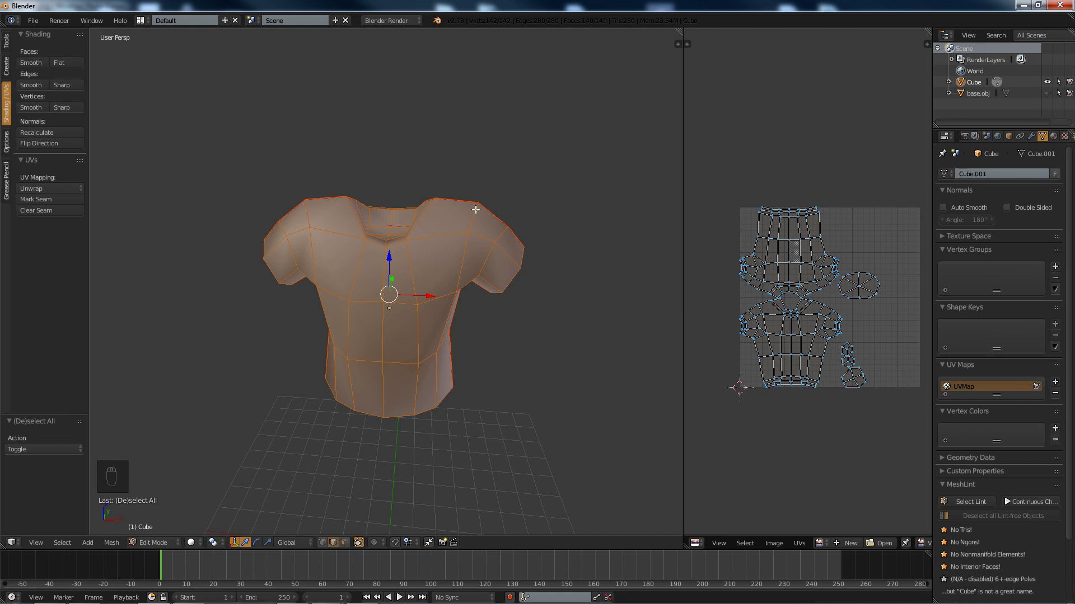
scroll(410, 256, "up", 2)
middle_click_drag(343, 215, 298, 205)
middle_click_drag(346, 277, 334, 248)
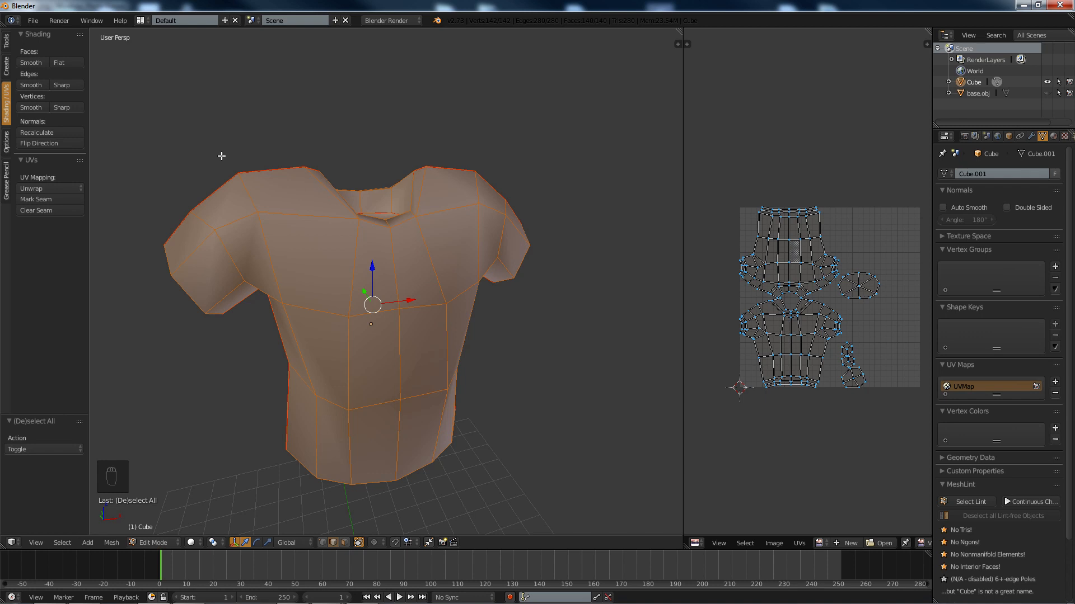
Mark the edge loops around both armholes, where the sleeves join the torso, as UV seams.
key("a")
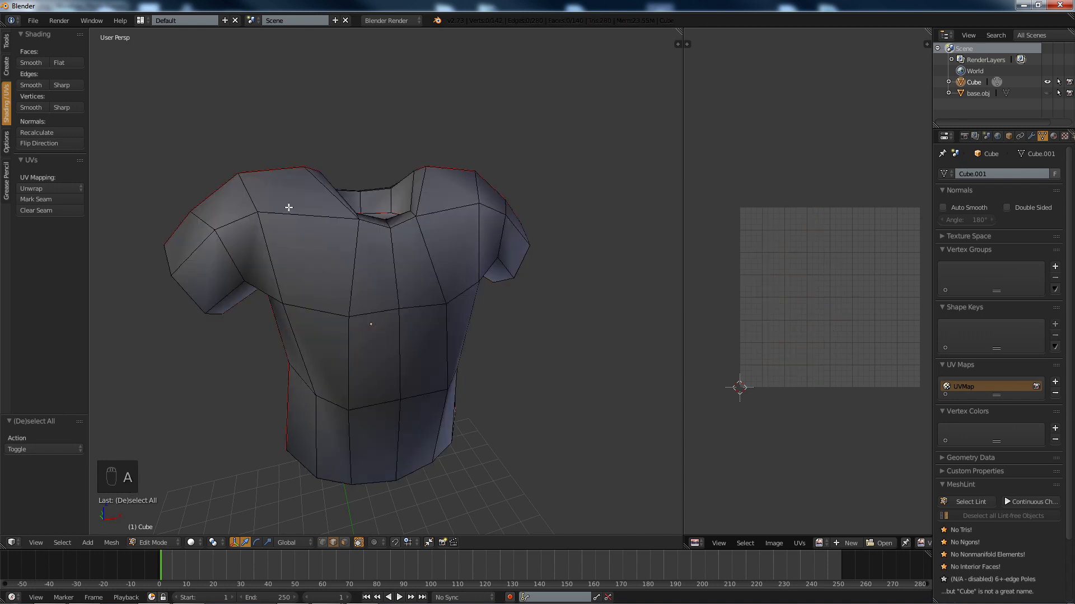
scroll(331, 241, "up", 5)
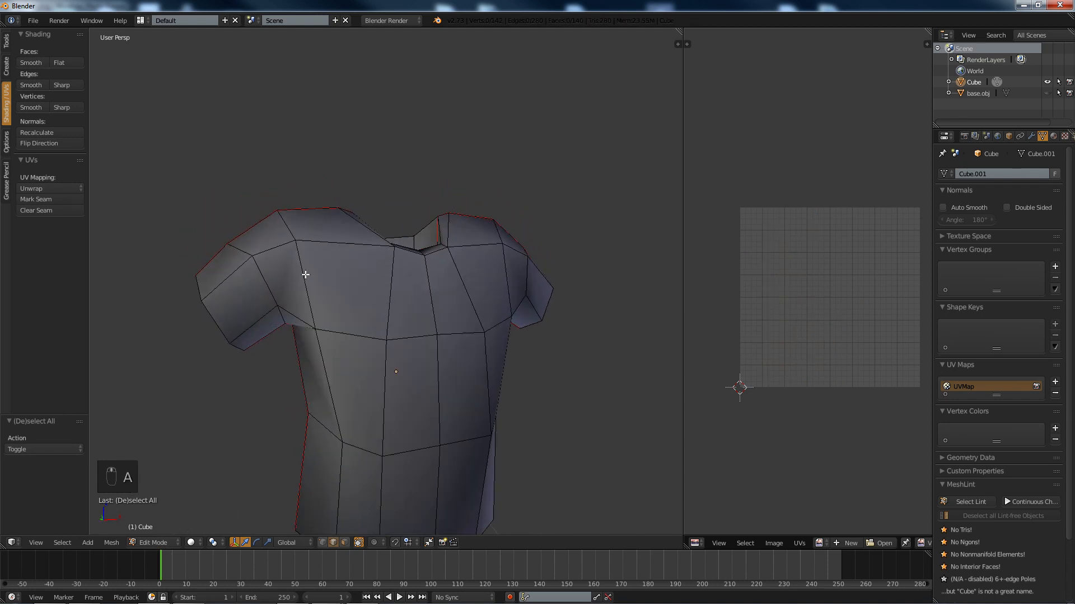
right_click(307, 275)
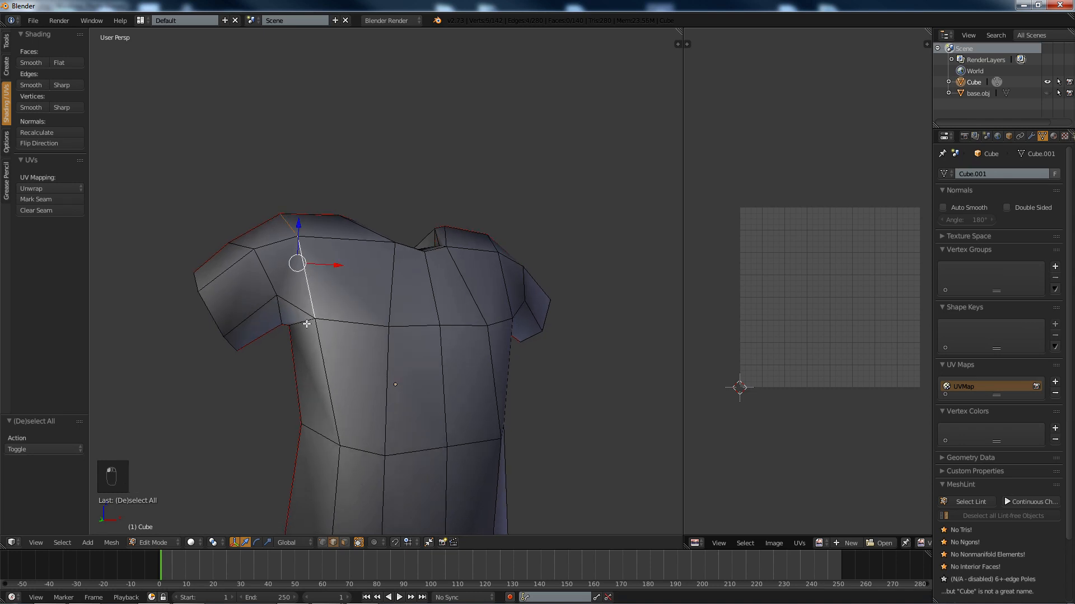
middle_click_drag(306, 324, 422, 314)
scroll(433, 288, "up", 3)
left_click(495, 260, "alt+shift")
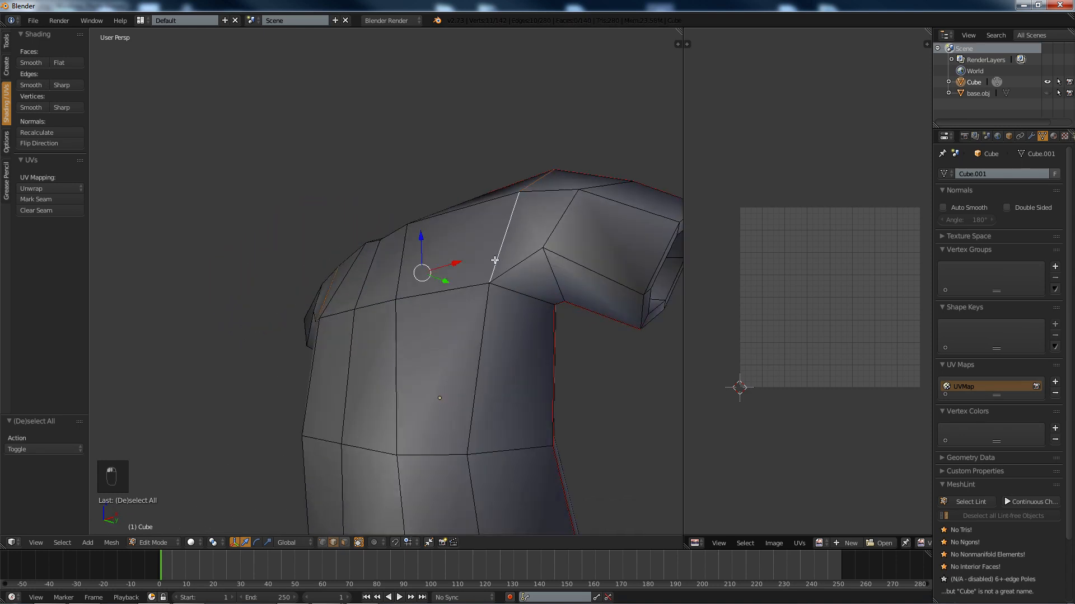
left_click(514, 303, "alt+shift")
middle_click_drag(514, 302, 358, 358)
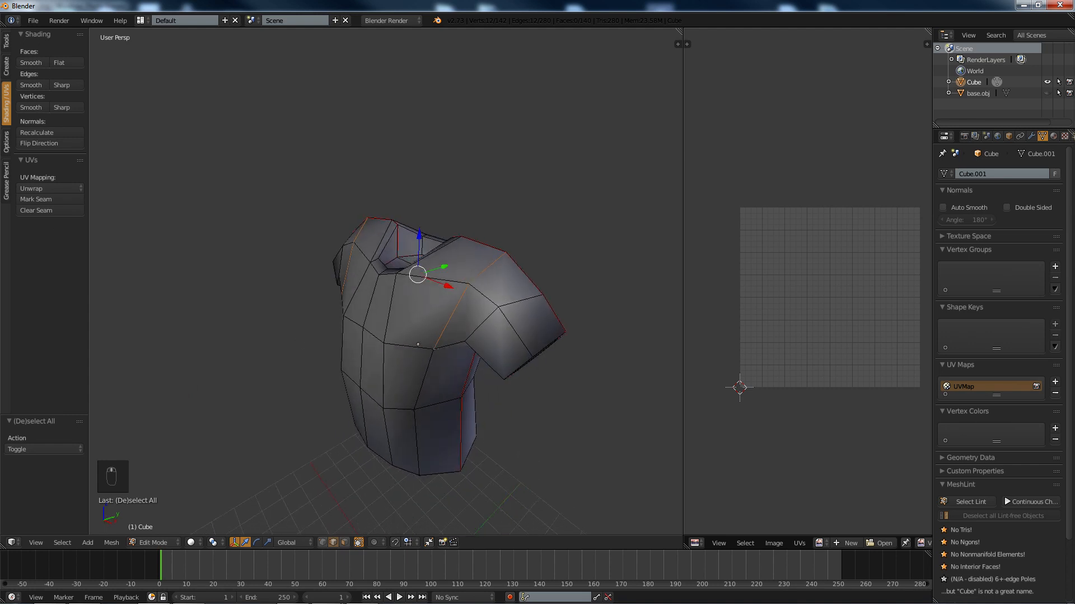
left_click(60, 200)
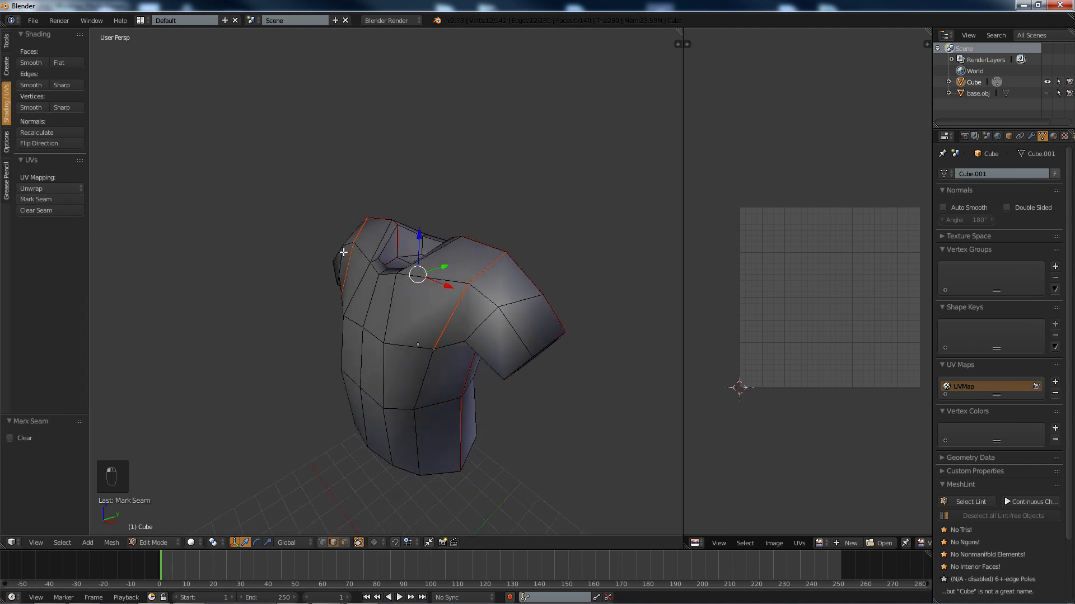
Inspect the shoulder edges, reselect the whole shirt mesh and unwrap it again with the armhole seams.
middle_click_drag(403, 325, 474, 311)
right_click(466, 314)
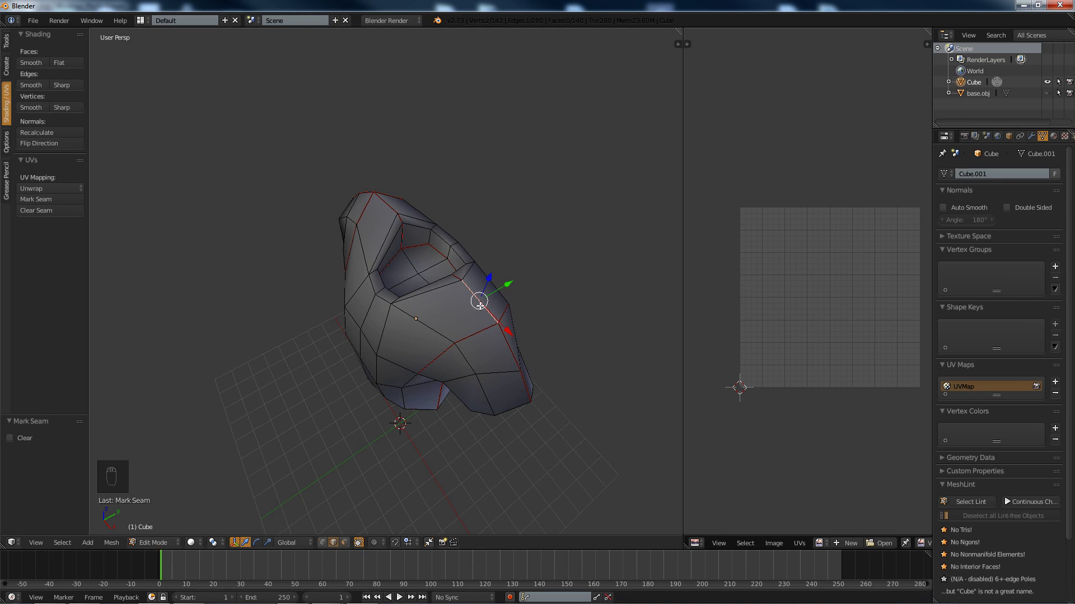
middle_click_drag(429, 252, 399, 224)
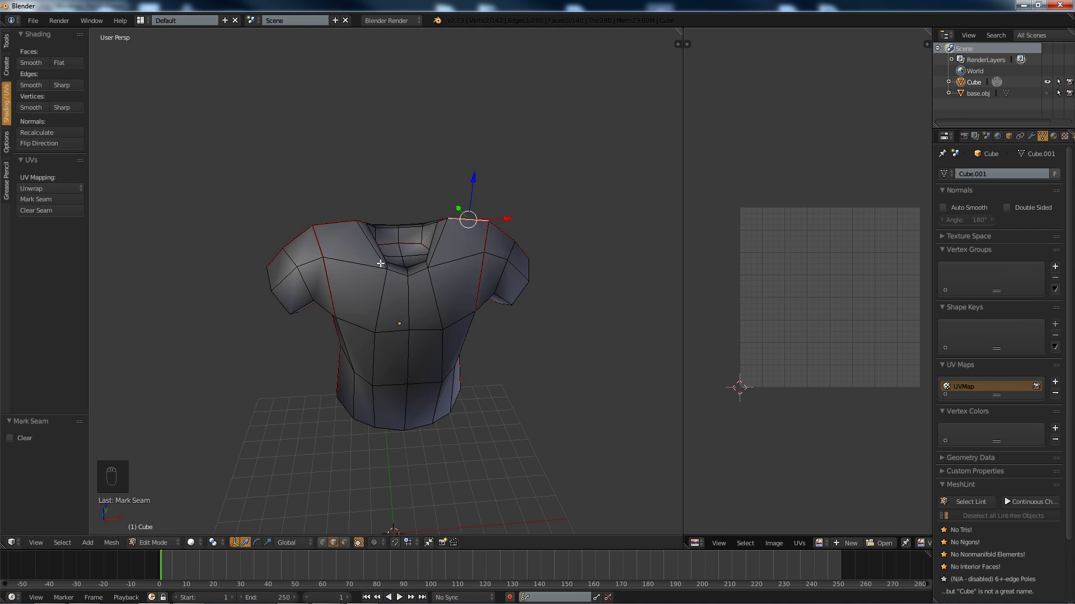
middle_click_drag(381, 264, 370, 239)
key("a")
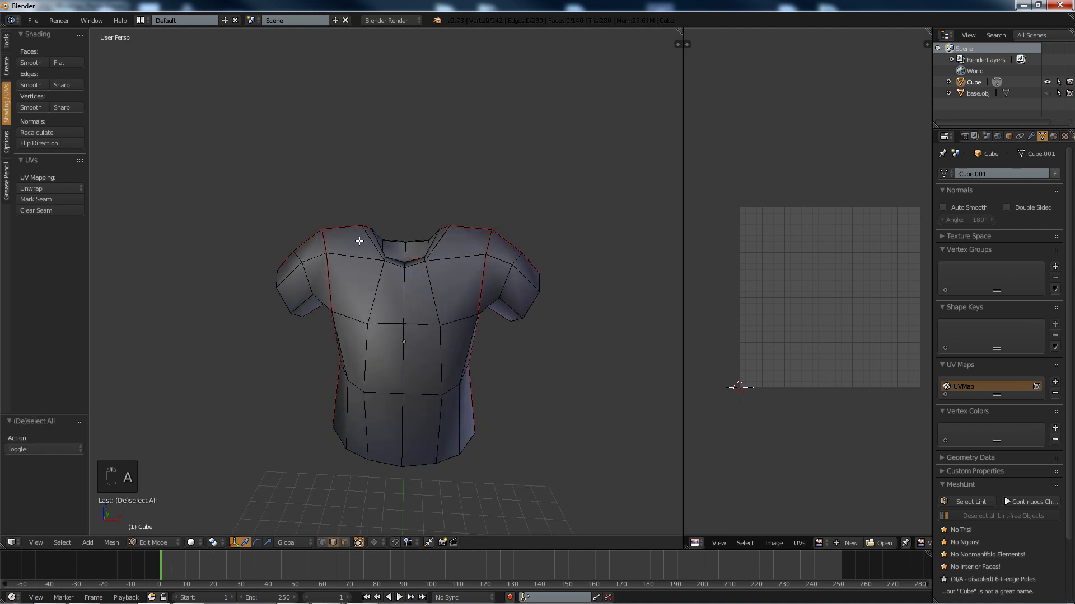
key("a")
key("u")
left_click(405, 240)
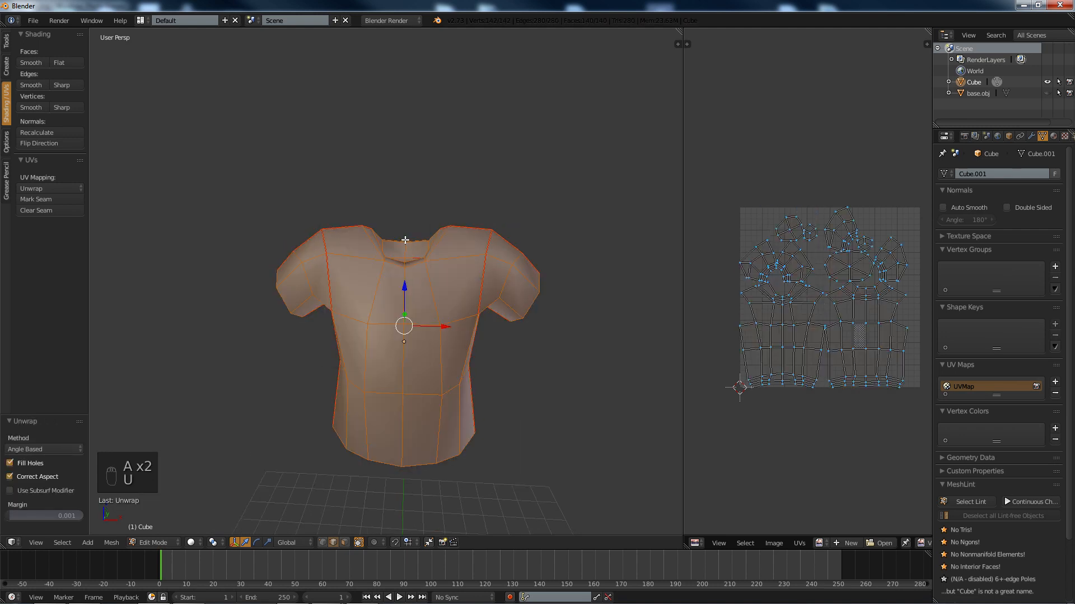
Clear the seams from both shoulder-top edges between armhole and neckline, including the short edges going into the collar.
middle_click_drag(302, 312, 459, 274)
right_click(537, 297)
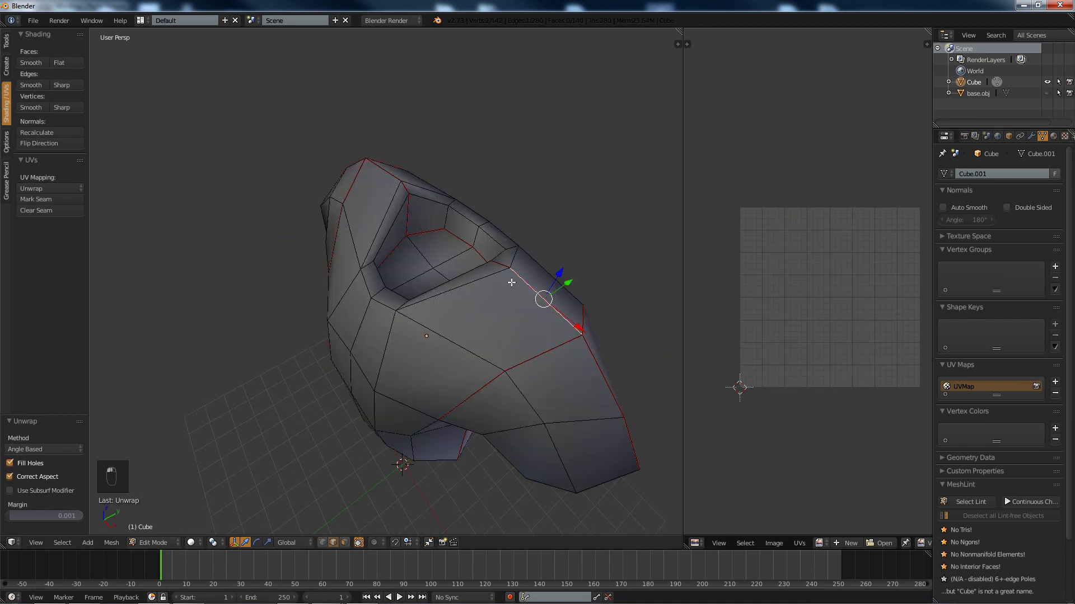
right_click(500, 265, "shift")
right_click(399, 182, "shift")
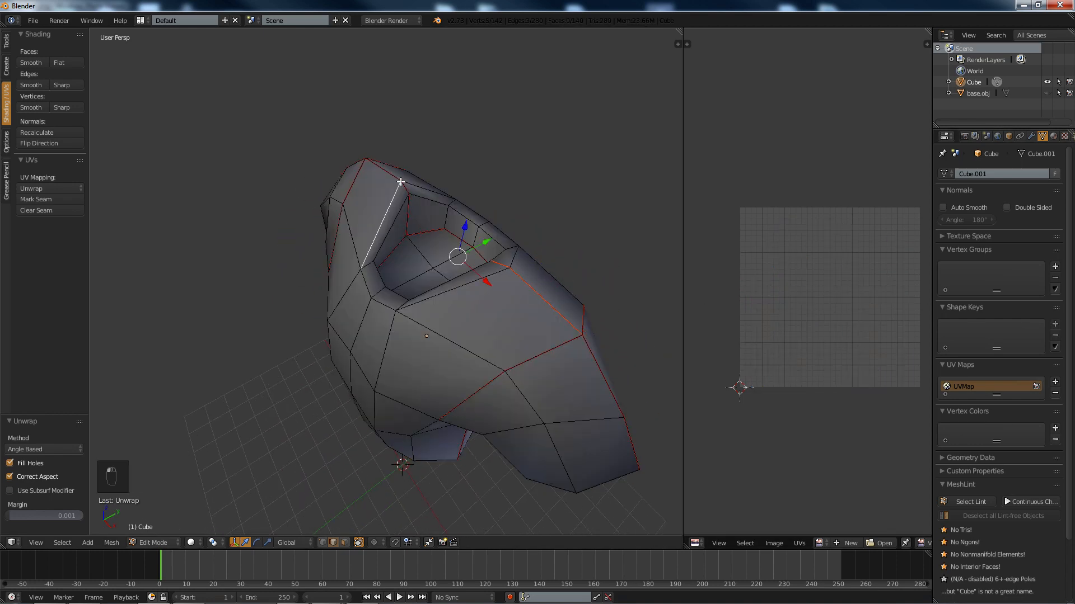
right_click(404, 186, "shift")
right_click(387, 168, "shift")
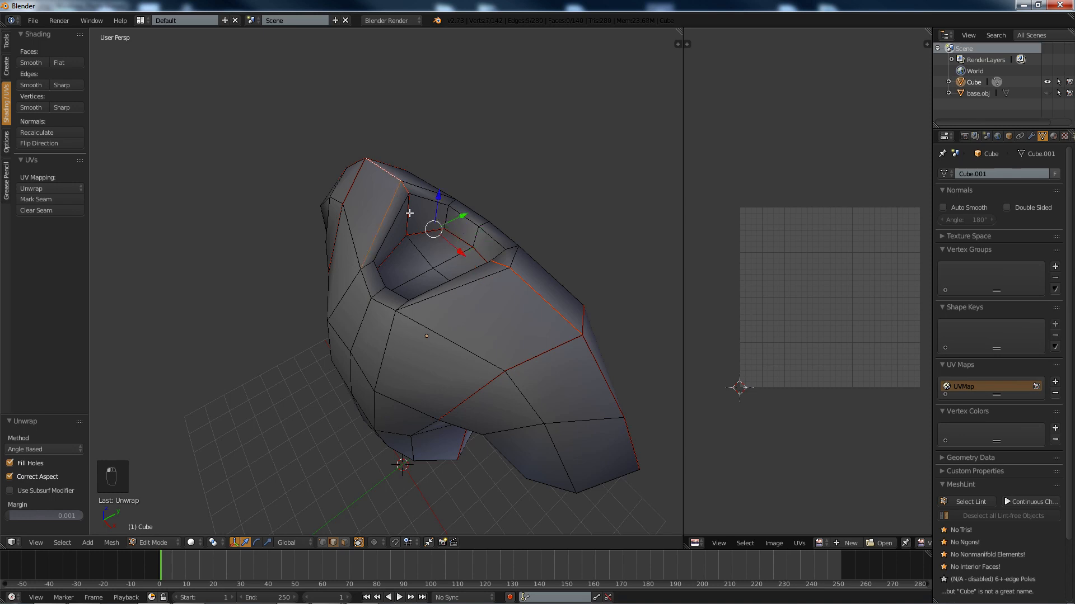
right_click(409, 213, "shift")
middle_click_drag(396, 213, 474, 196)
right_click(419, 188, "shift")
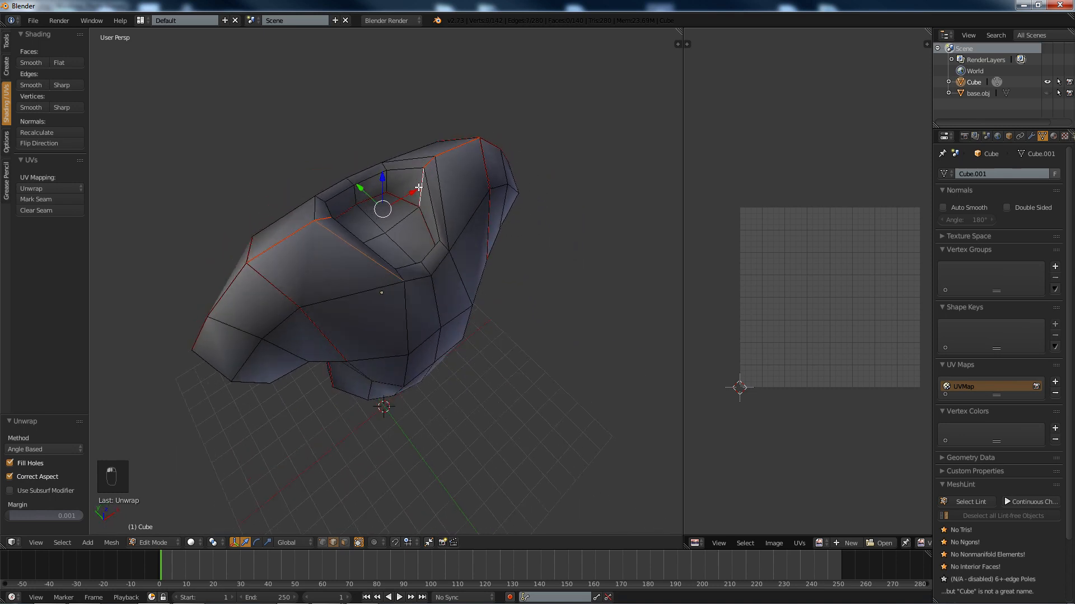
left_click(61, 211)
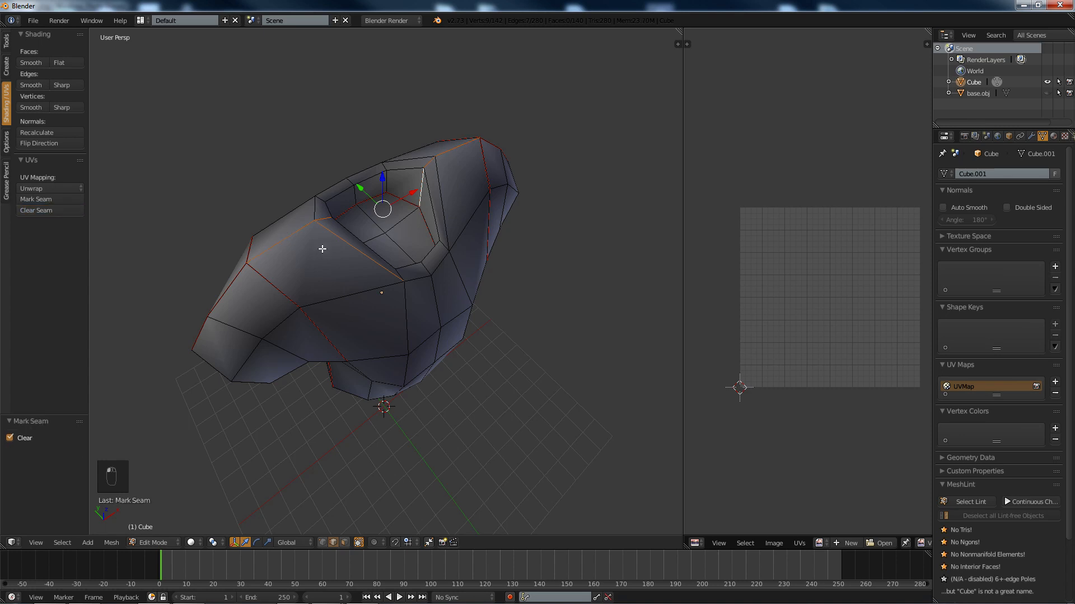
Unwrap the whole shirt again without the shoulder-top seams and check the new layout against the model.
key("a")
key("a")
key("a")
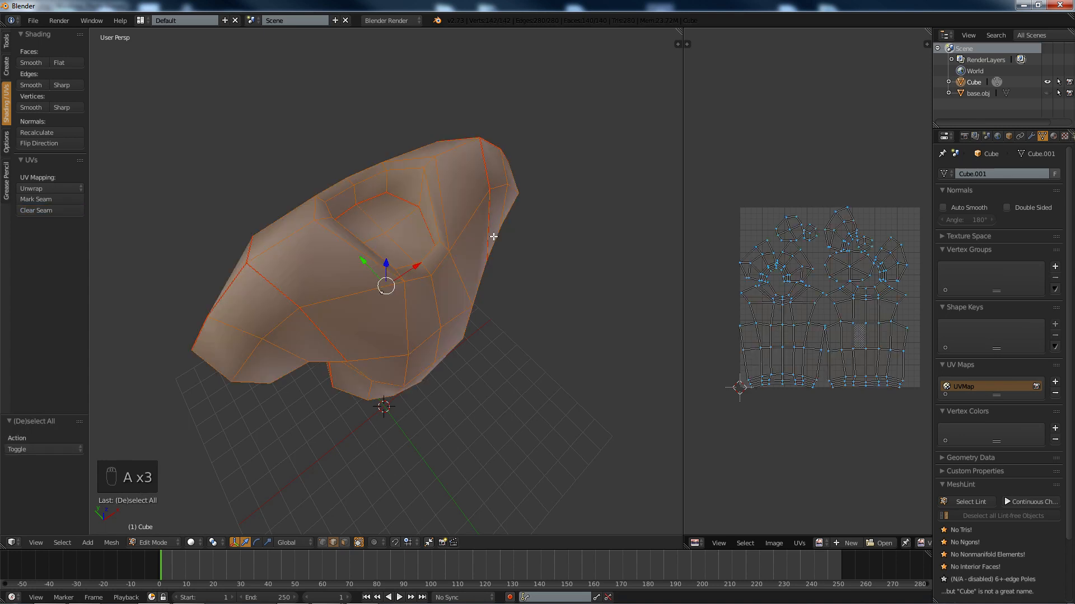
key("u")
left_click(493, 237)
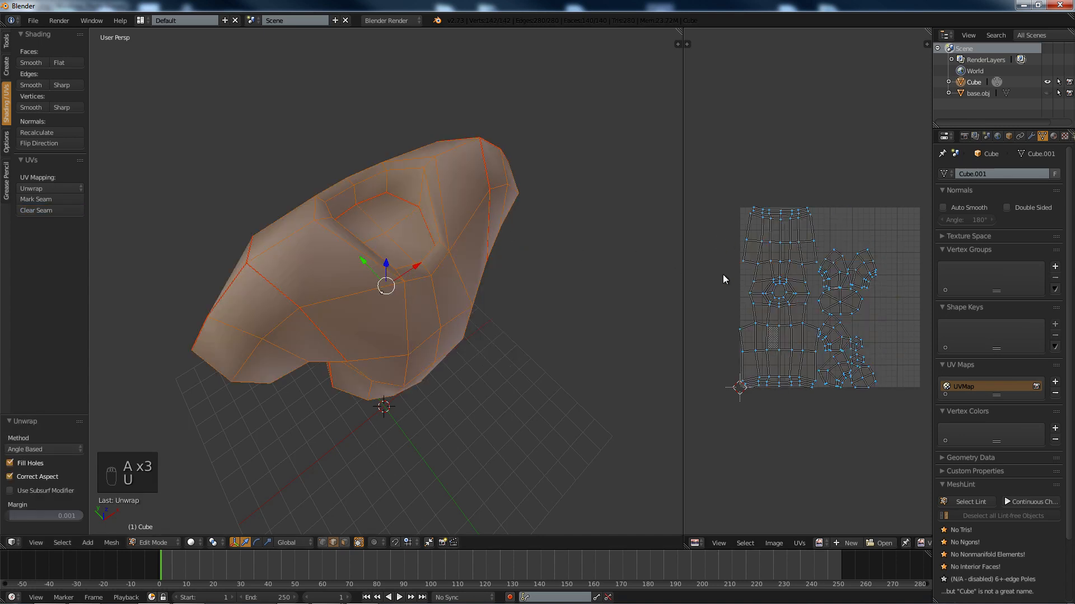
scroll(787, 349, "up", 1)
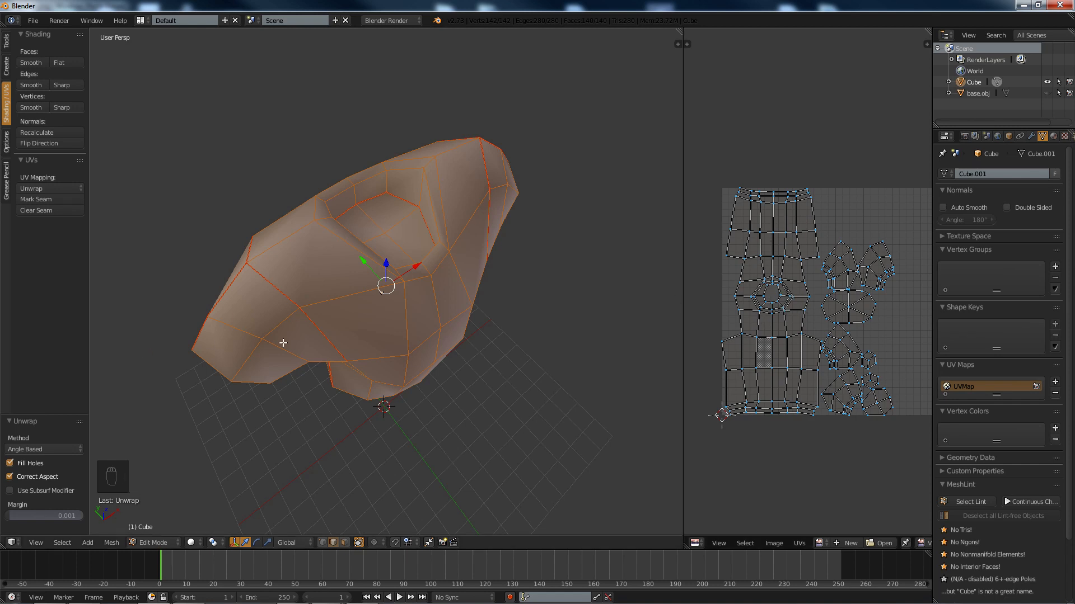
middle_click_drag(495, 292, 444, 198)
scroll(443, 200, "down", 4)
middle_click_drag(485, 384, 468, 326)
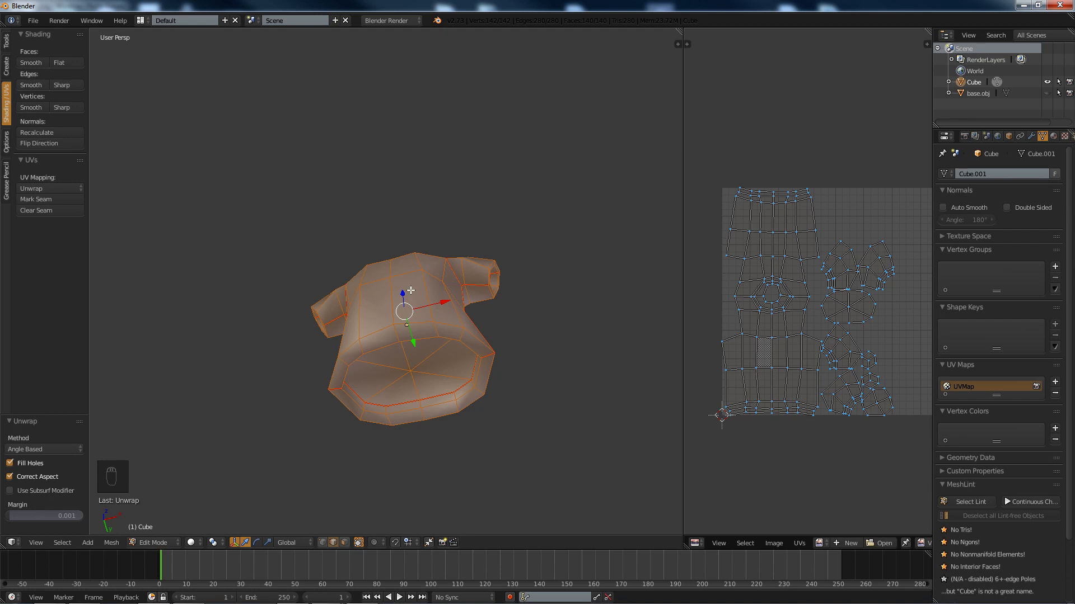
middle_click_drag(362, 293, 385, 374)
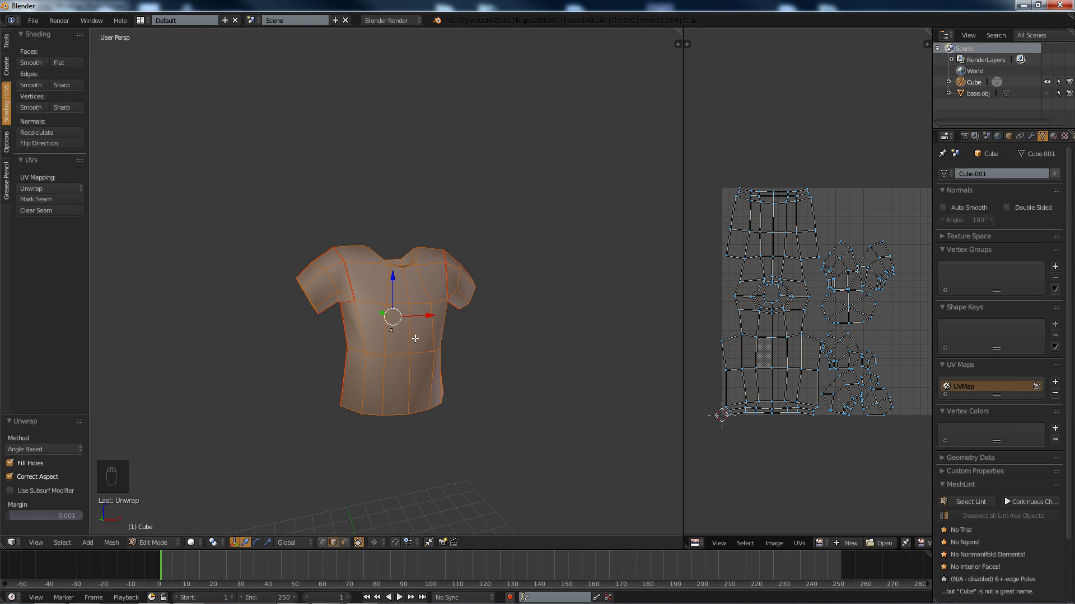
Deselect the whole mesh and enlarge the 3D viewport by shrinking the UV editor to a narrow strip.
key("a")
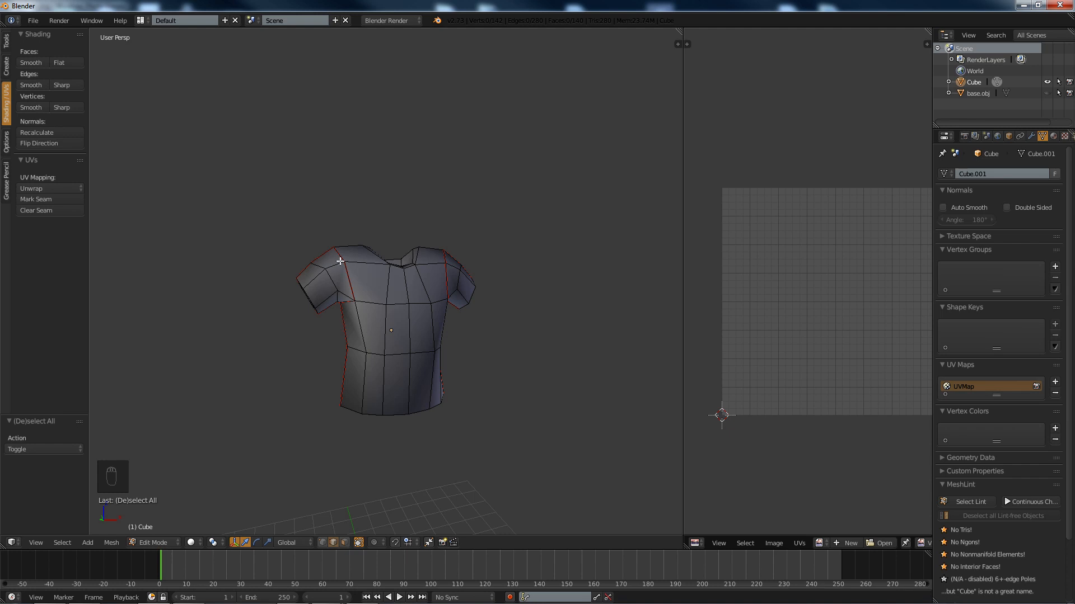
middle_click_drag(311, 226, 324, 242)
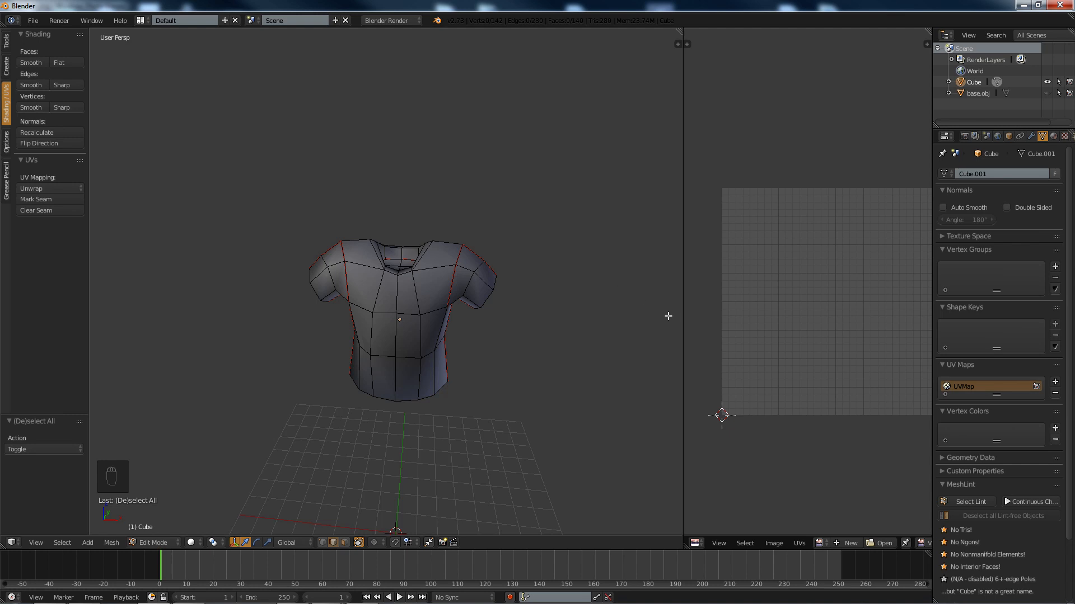
left_click_drag(683, 319, 910, 384)
scroll(653, 324, "down", 2)
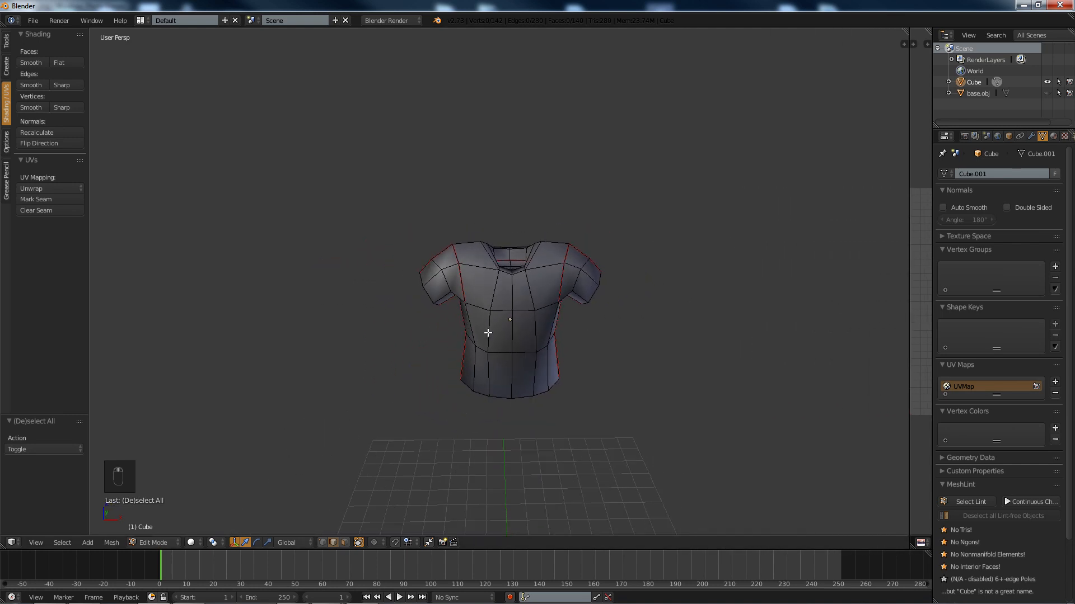
Show the object's modifier settings and switch the mesh to face selection mode, leaving no faces selected.
left_click(1031, 136)
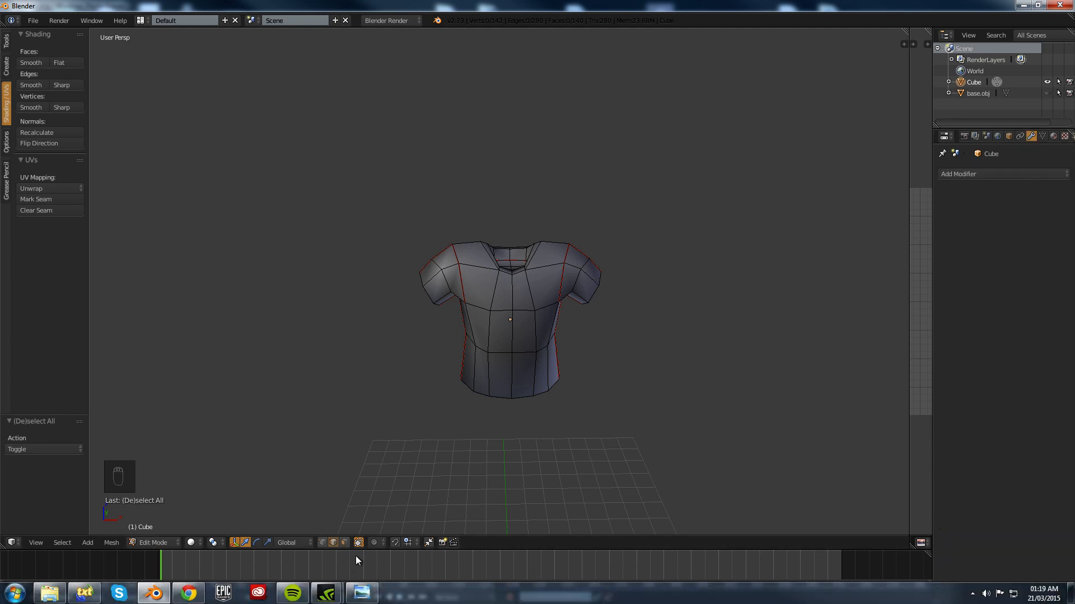
left_click(346, 543)
key("a")
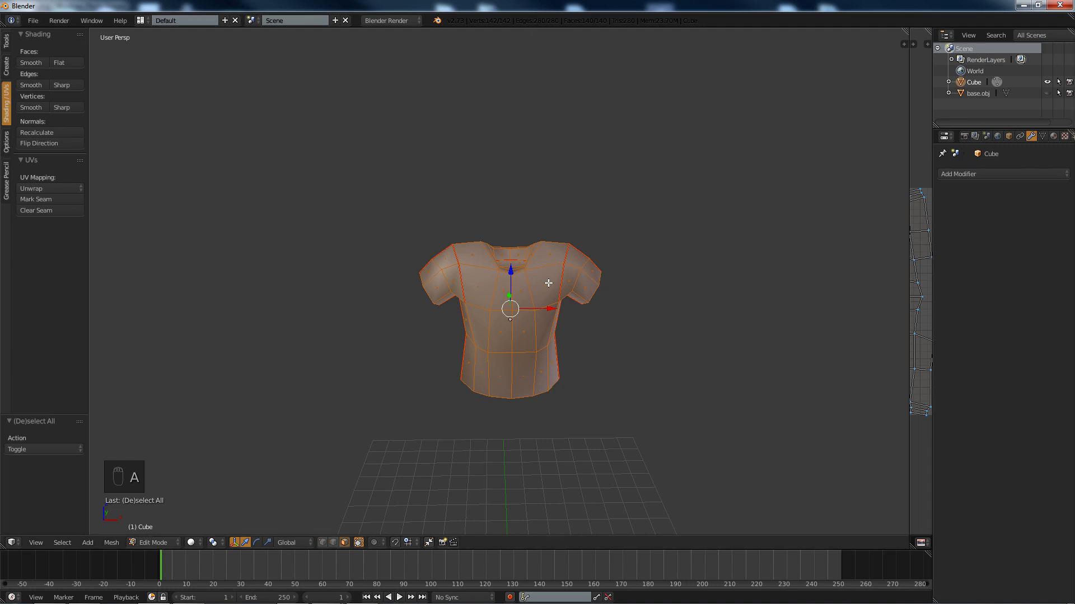
middle_click_drag(619, 281, 588, 338)
key("a")
scroll(510, 361, "up", 2)
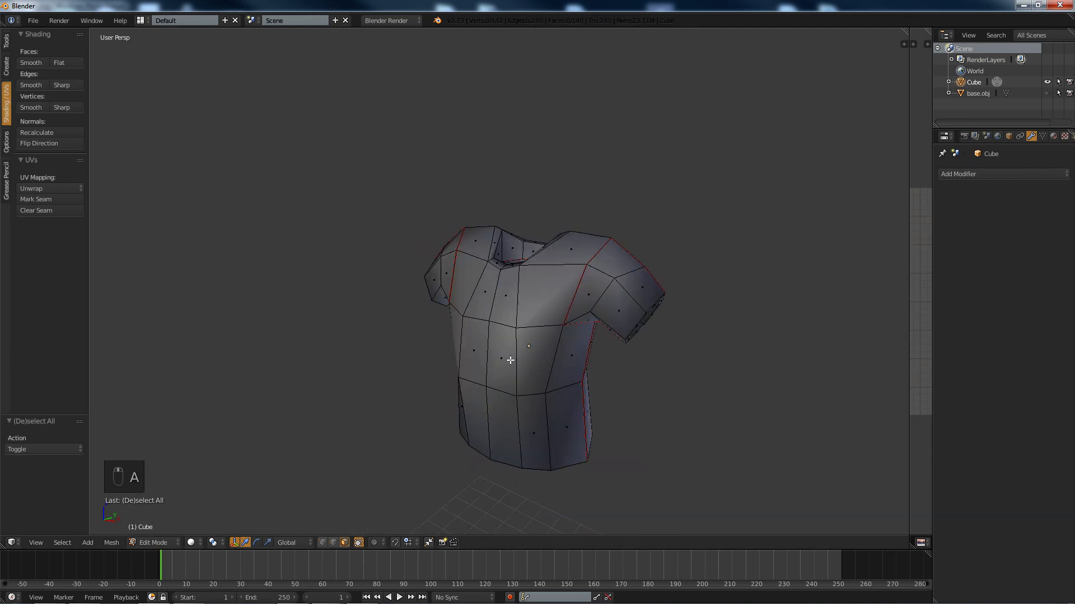
middle_click_drag(510, 360, 593, 356)
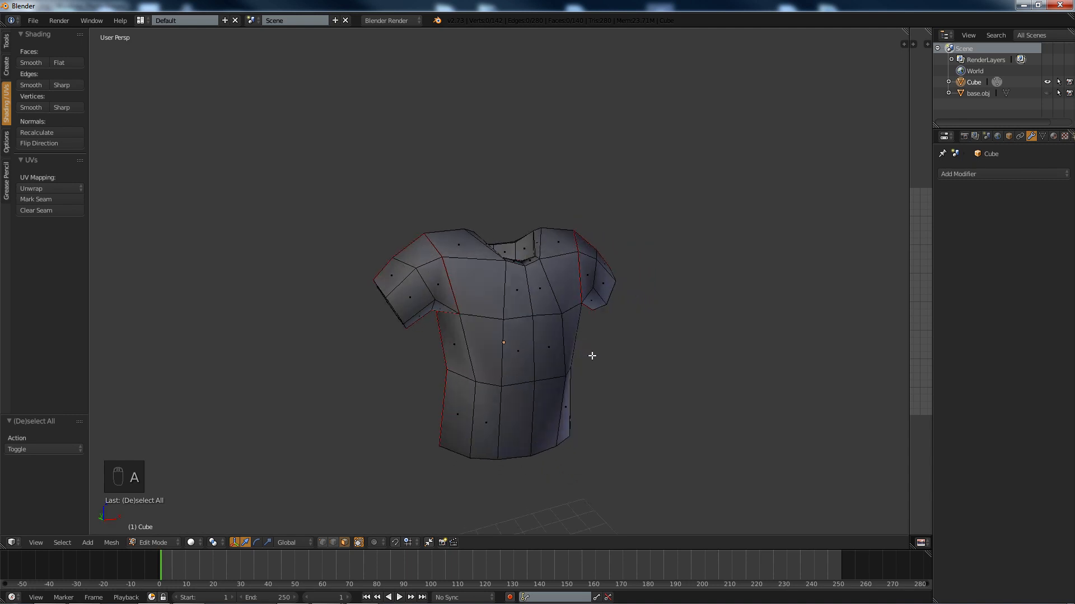
Add a Multiresolution modifier to the T-shirt mesh.
middle_click_drag(534, 77, 511, 134)
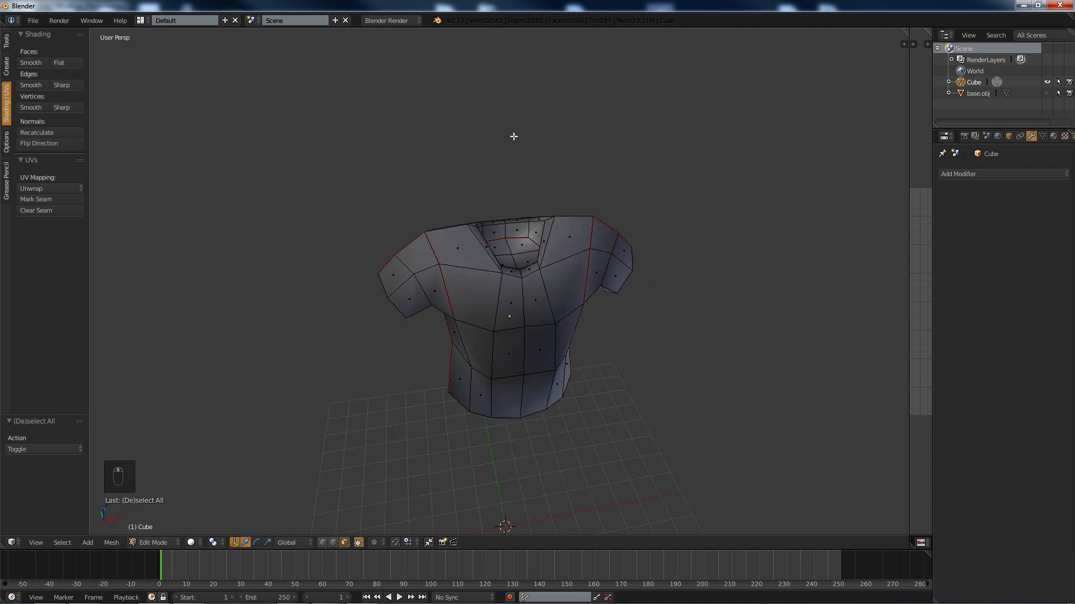
middle_click_drag(578, 258, 489, 270)
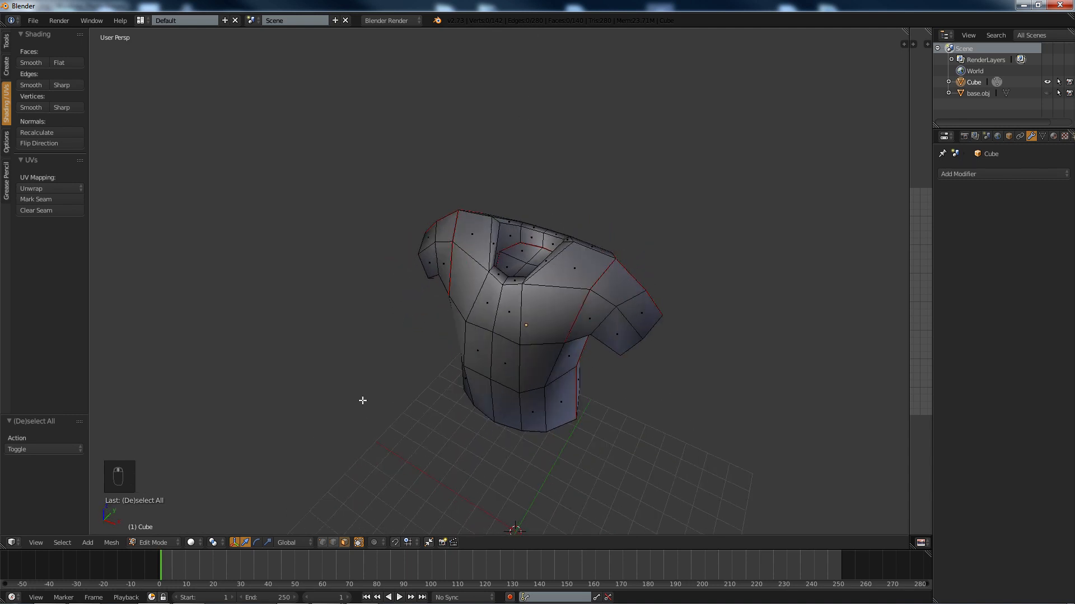
middle_click_drag(363, 400, 532, 351)
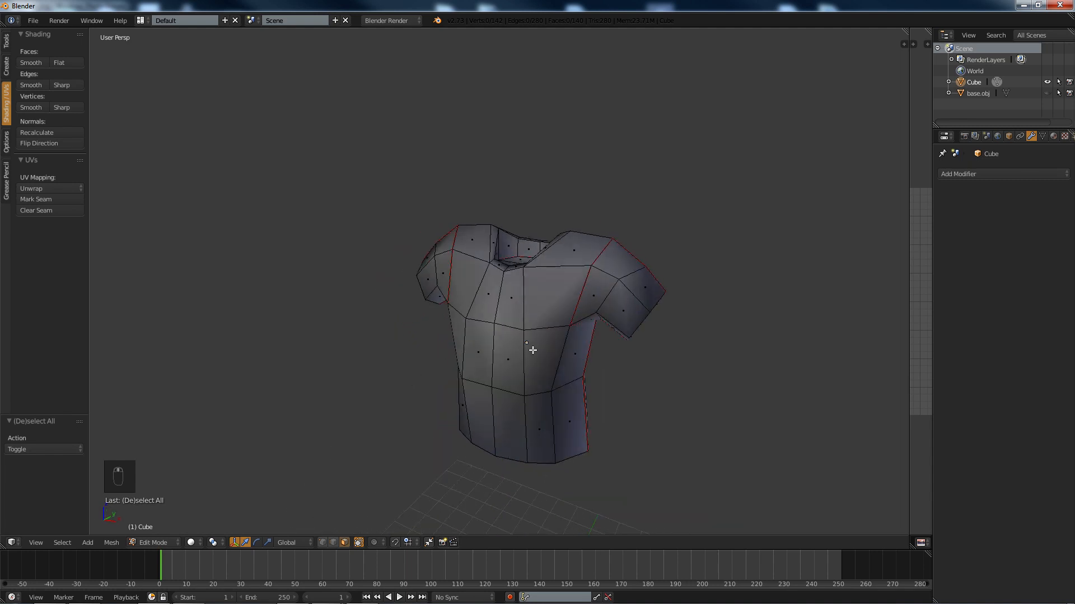
left_click(963, 176)
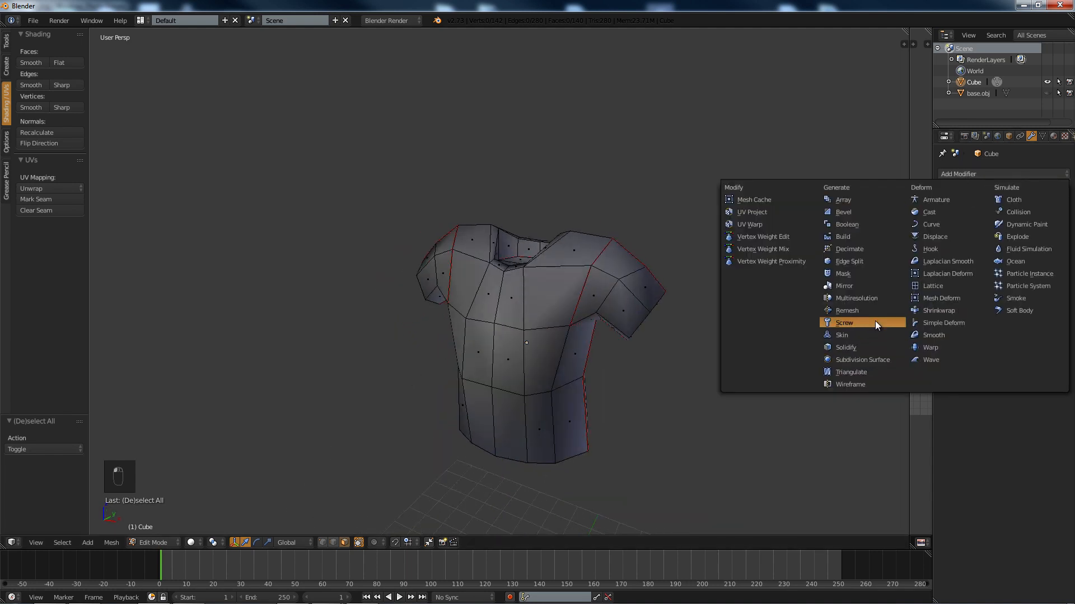
left_click(868, 299)
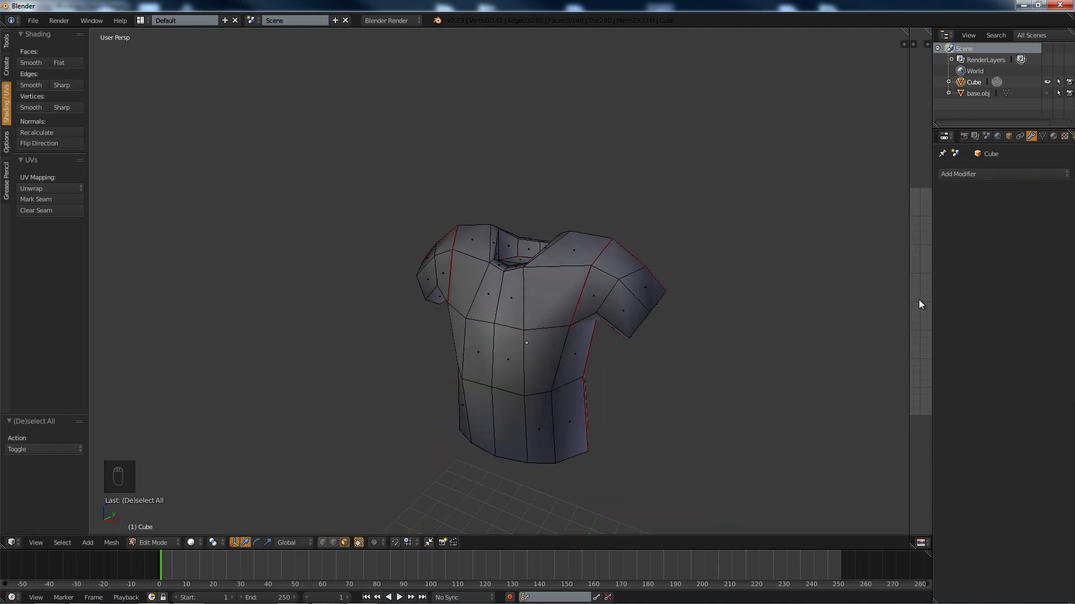
left_click(965, 174)
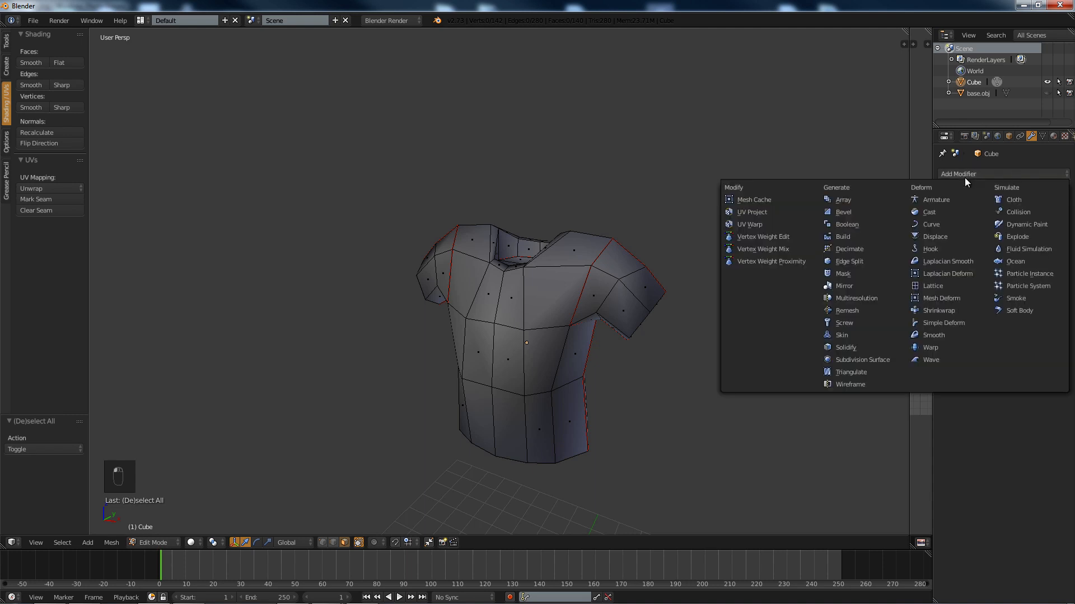
left_click(875, 298)
middle_click_drag(487, 294, 484, 280)
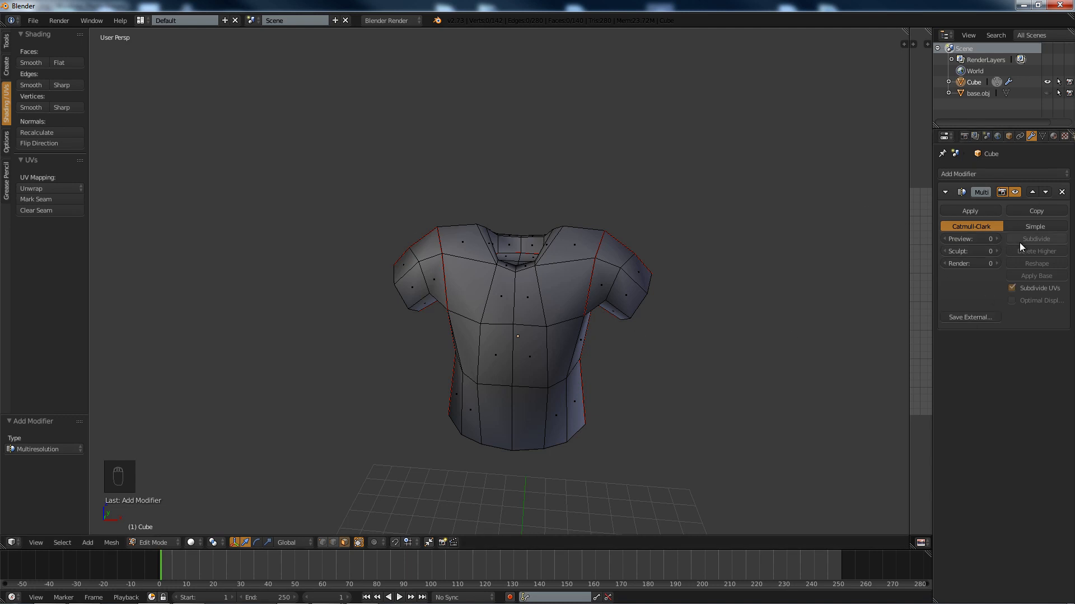
Switch to Sculpt Mode and subdivide the Multiresolution modifier up to level 5, keeping the sculpt level at 5.
left_click(161, 542)
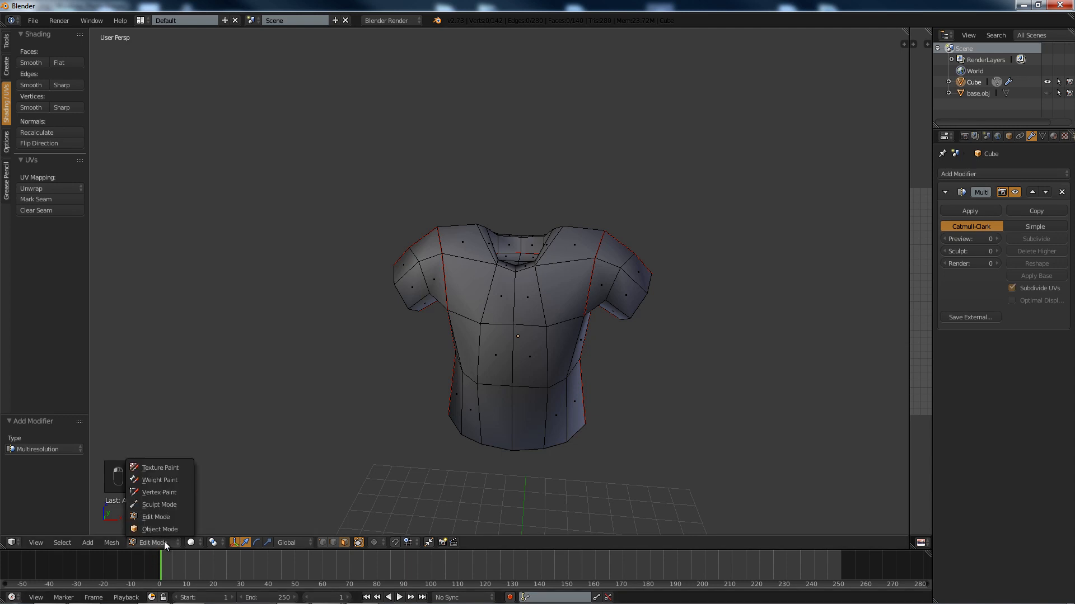
left_click(178, 505)
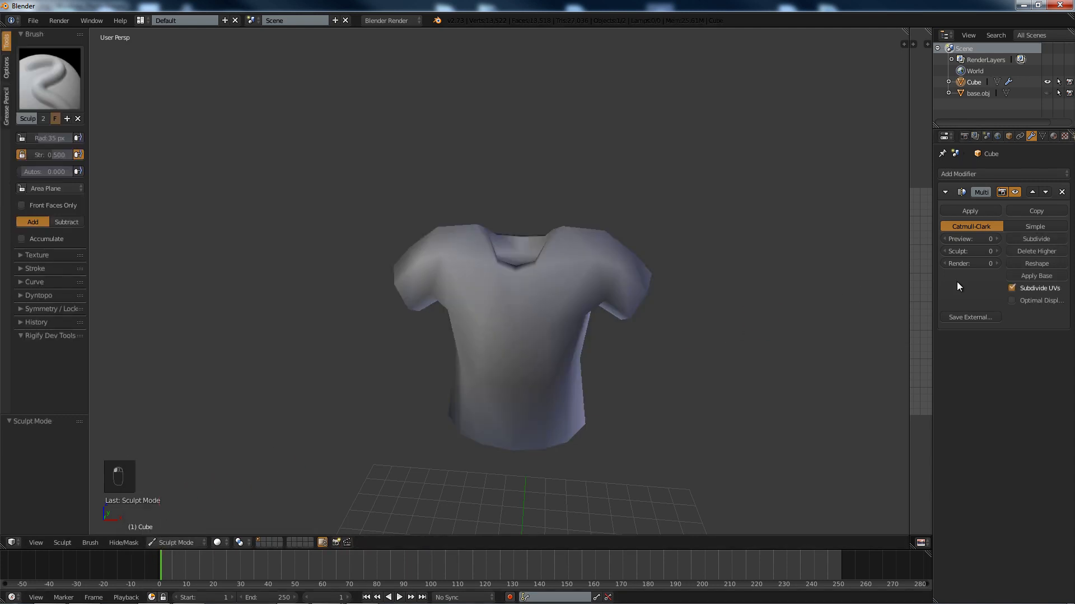
left_click(1035, 239)
left_click(1035, 239)
left_click(1036, 239)
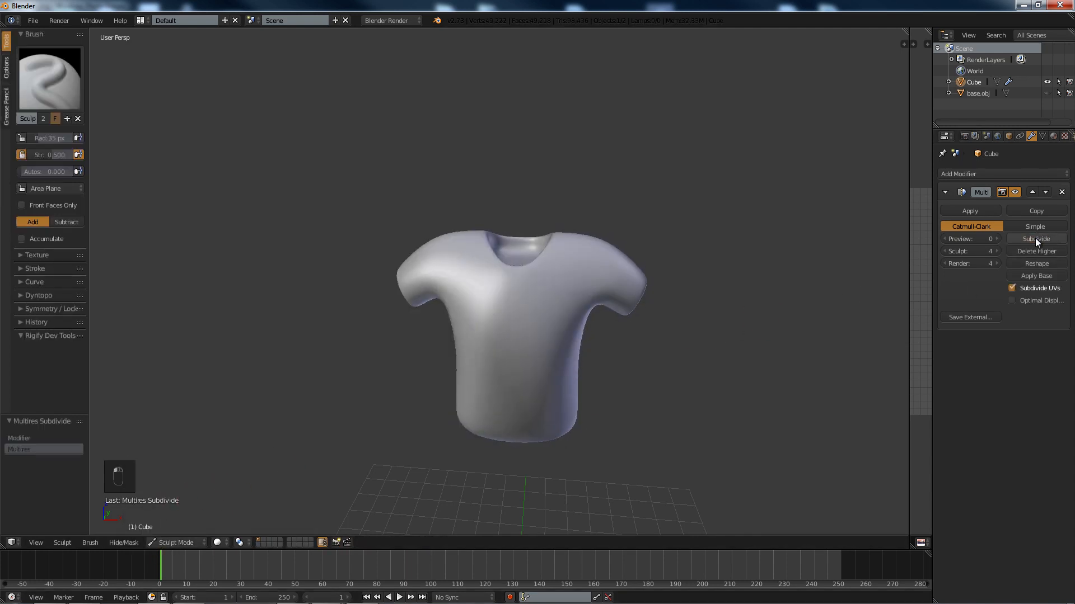
left_click(1036, 239)
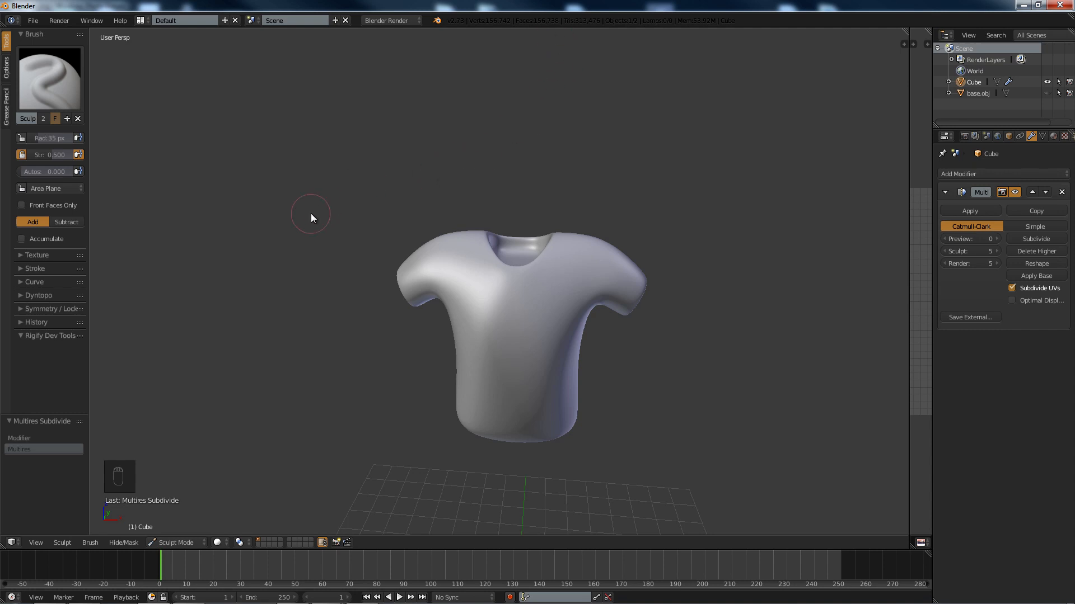
mouse_move(432, 434)
middle_mouse_down()
mouse_move(446, 438)
mouse_move(451, 377)
middle_mouse_up()
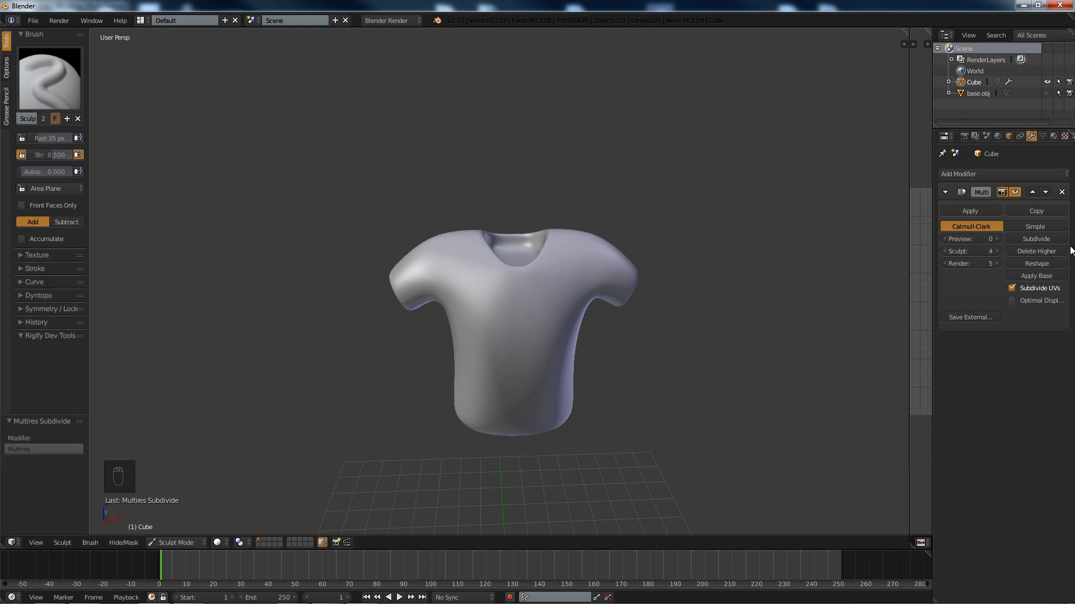
left_click(996, 252)
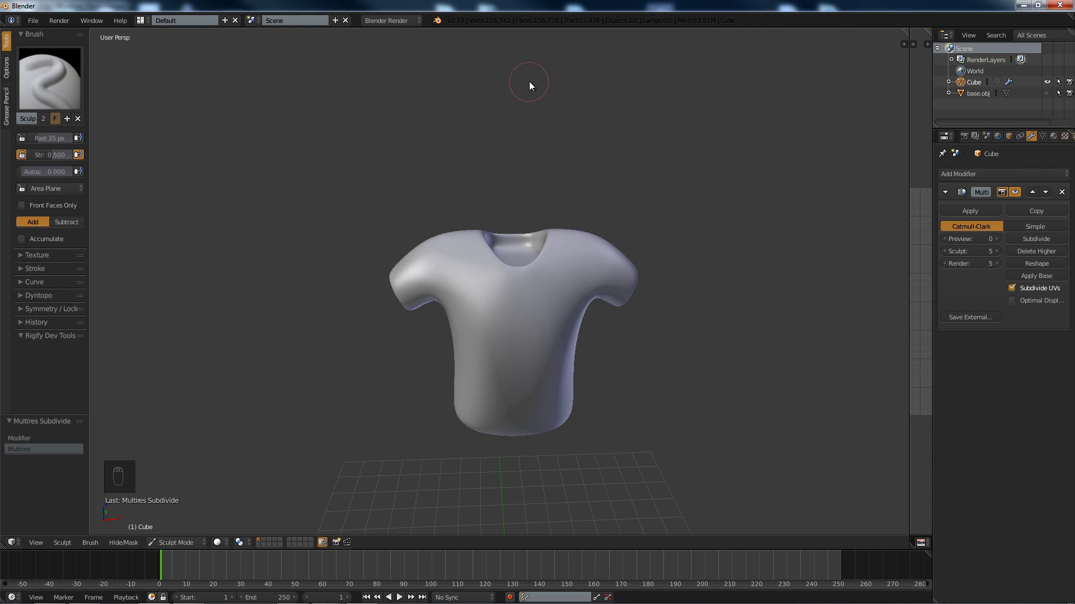
Choose the Crease brush and show the sculpting symmetry settings.
mouse_move(556, 328)
middle_mouse_down()
mouse_move(530, 388)
mouse_move(463, 353)
mouse_move(408, 295)
mouse_move(212, 253)
middle_mouse_up()
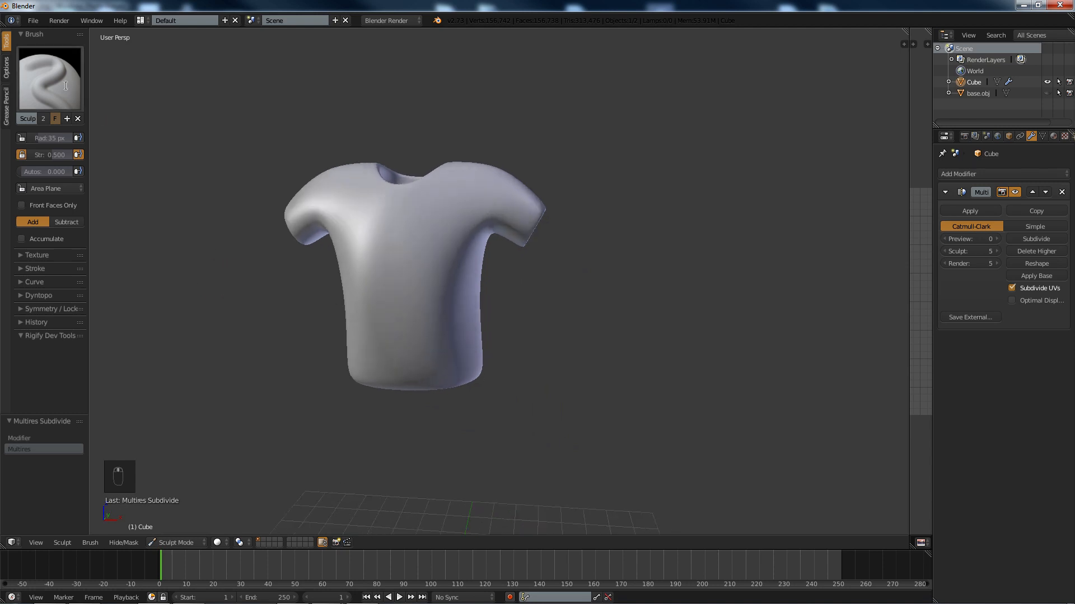
left_click(76, 101)
left_click(175, 159)
mouse_move(291, 267)
middle_mouse_down()
mouse_move(444, 307)
mouse_move(432, 271)
middle_mouse_up()
scroll(468, 320, "up", 2)
scroll(458, 248, "down", 1)
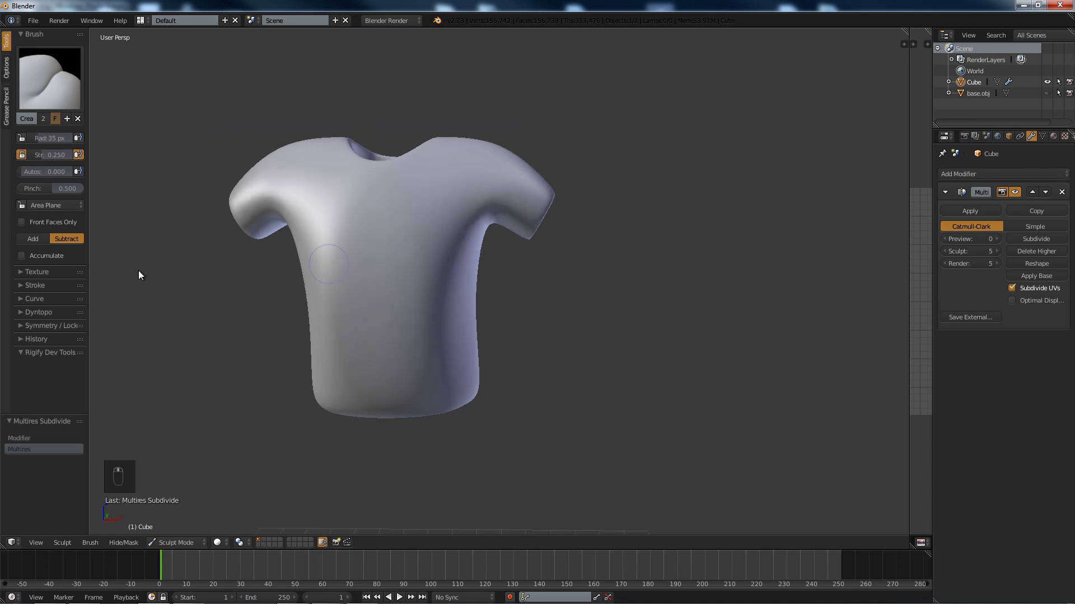
left_click(28, 329)
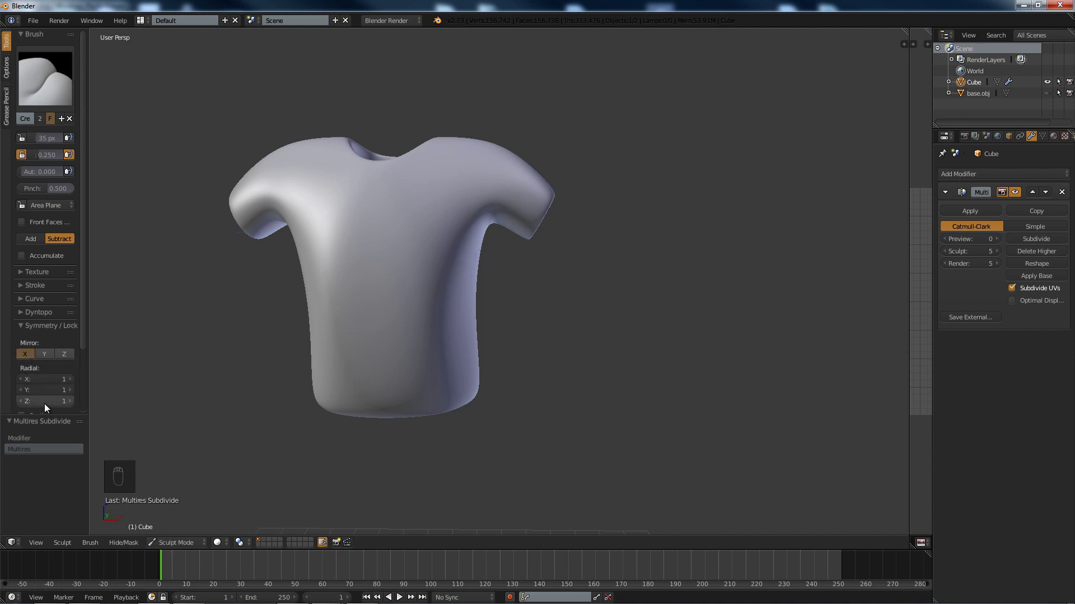
Sculpt mirrored creases around the armpits and down the shirt's sides, working on both the front and the back.
middle_click_drag(315, 249, 421, 180)
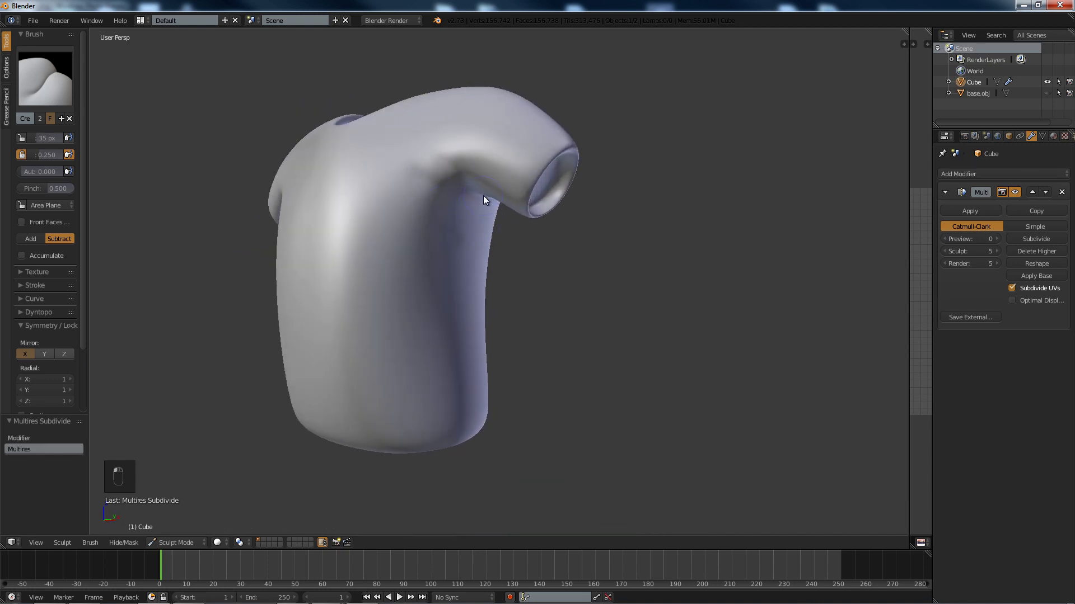
middle_click_drag(482, 196, 459, 187)
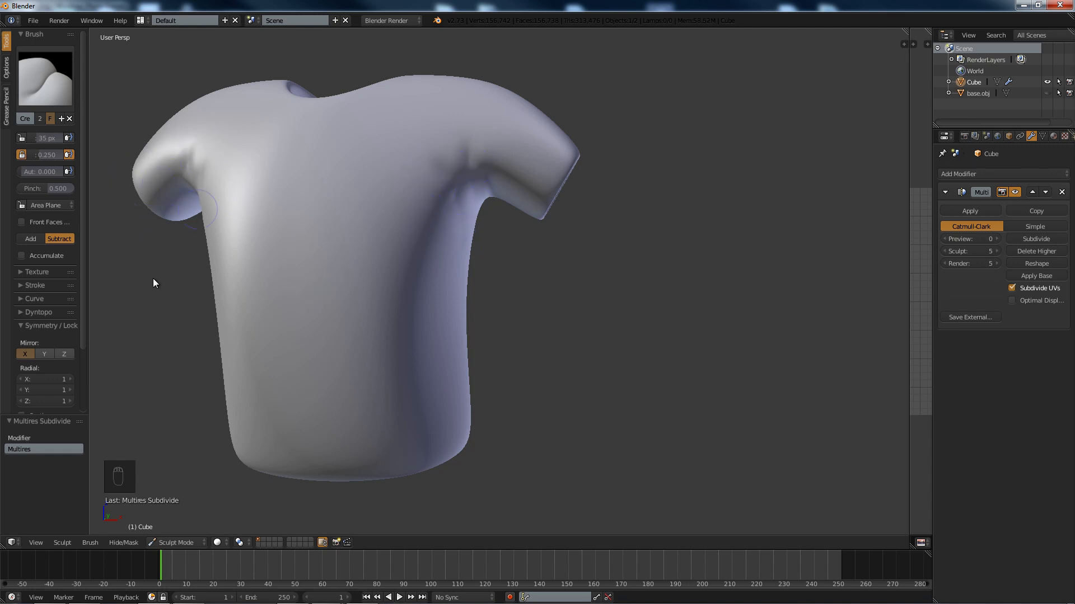
middle_click_drag(290, 264, 425, 273)
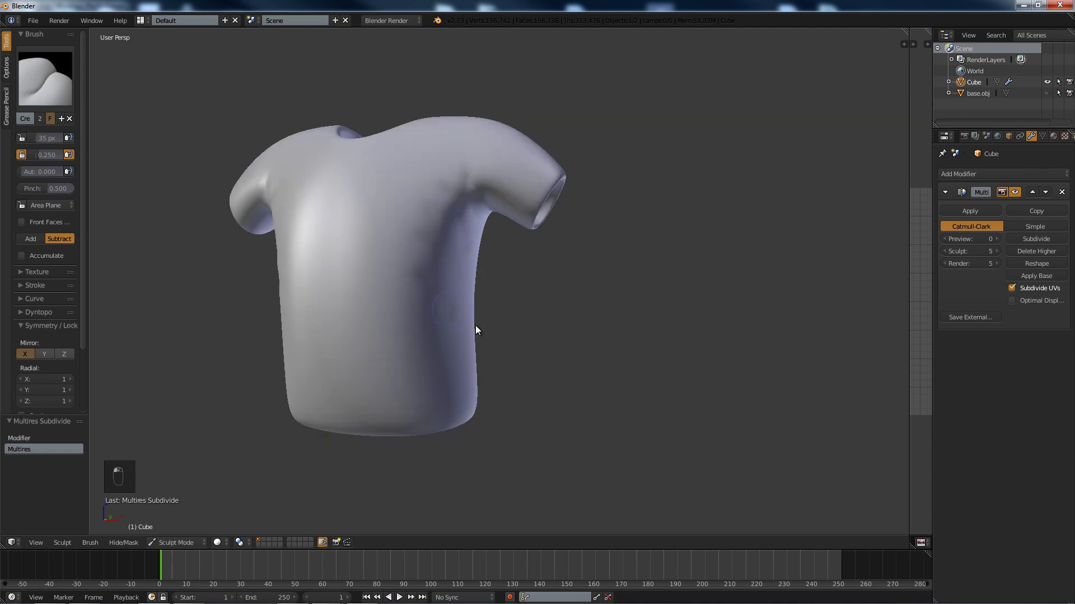
mouse_move(431, 170)
left_mouse_down()
mouse_move(451, 360)
mouse_move(466, 386)
mouse_move(463, 426)
left_mouse_up()
middle_click_drag(434, 403, 525, 127)
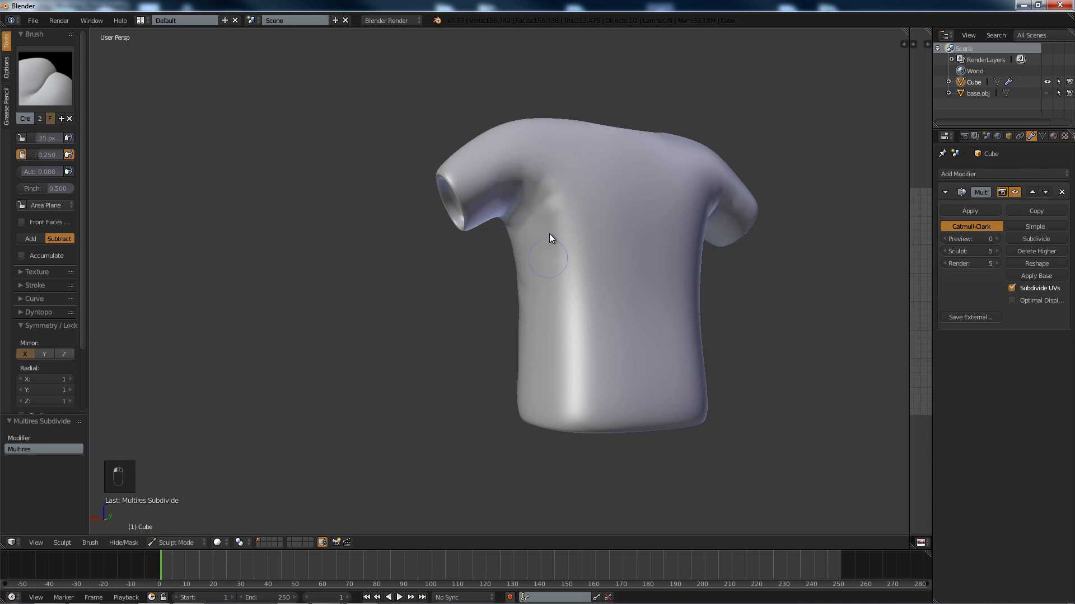
scroll(549, 261, "down", 2)
left_click_drag(548, 257, 528, 317)
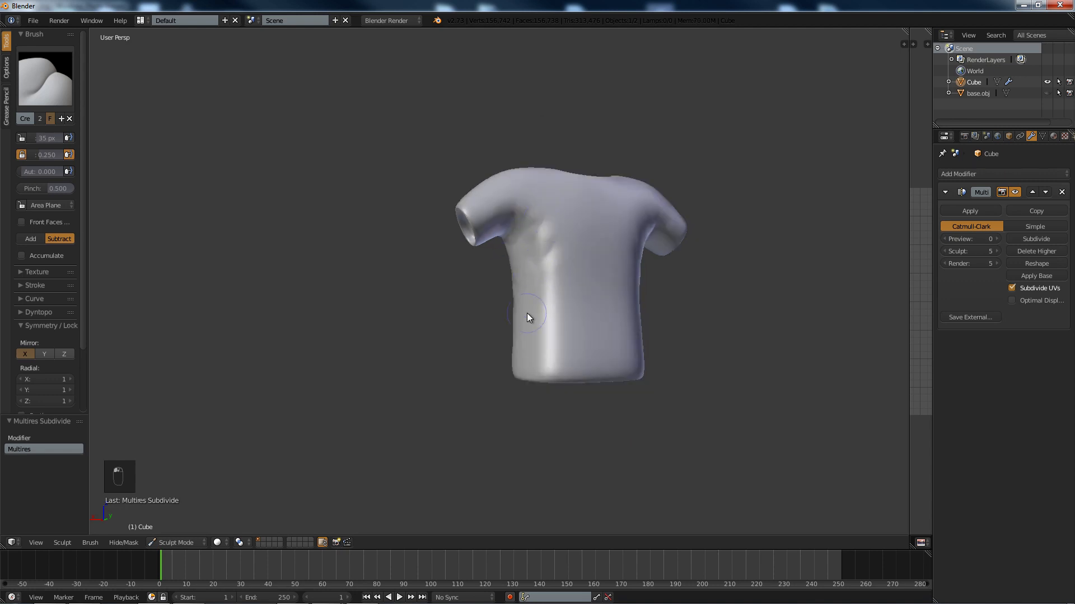
With X mirroring turned off, enlarge the Crease brush to 69 px and sculpt diagonal folds across the shirt's front.
mouse_move(494, 364)
middle_mouse_down()
mouse_move(640, 338)
mouse_move(414, 310)
mouse_move(451, 311)
mouse_move(433, 325)
middle_mouse_up()
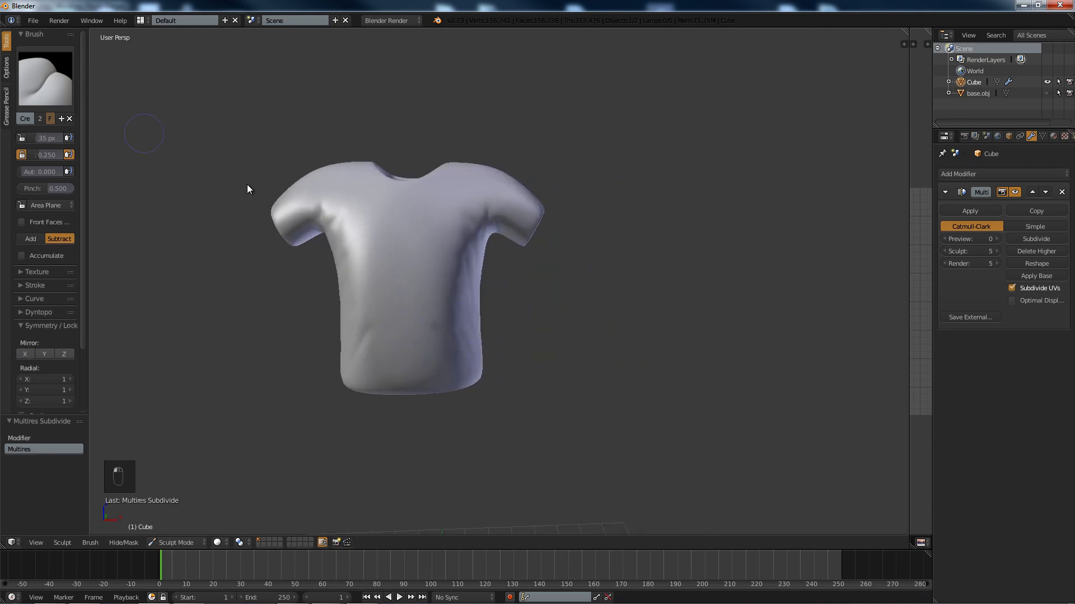
key("f")
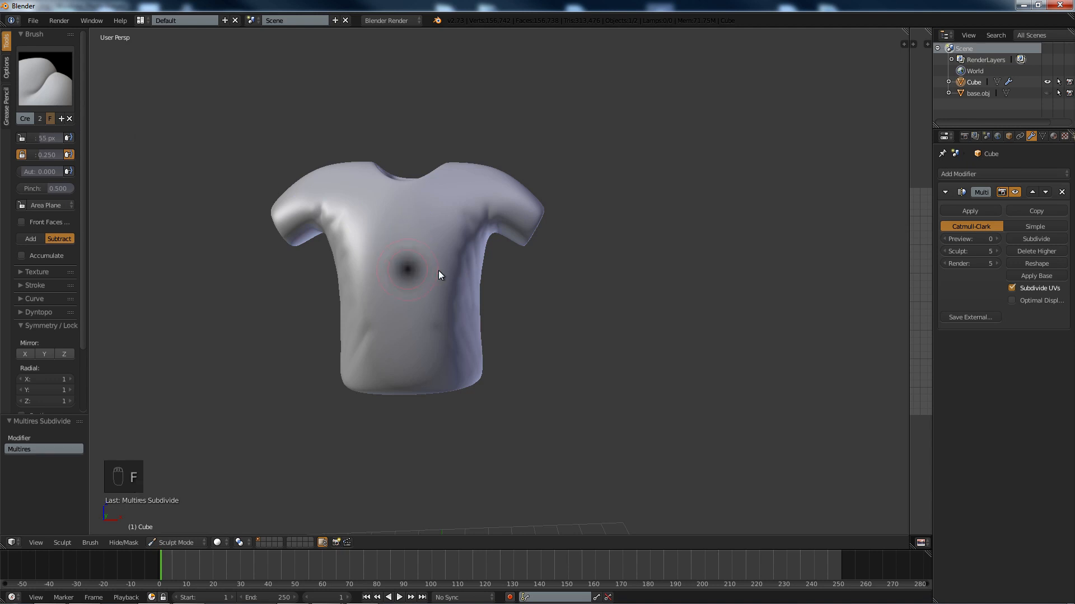
left_click(446, 270)
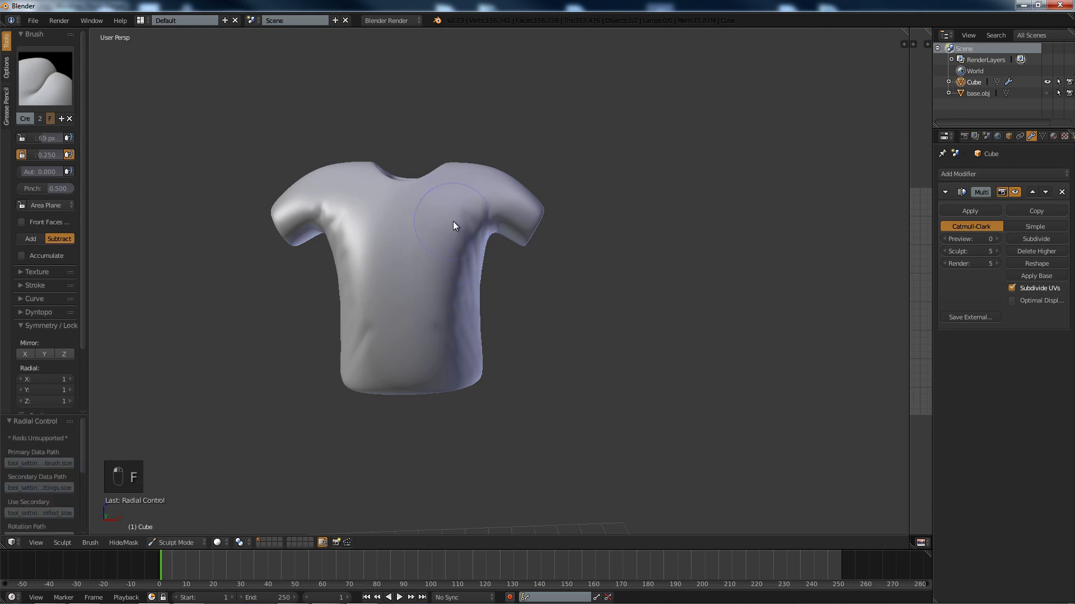
left_click_drag(396, 246, 378, 259)
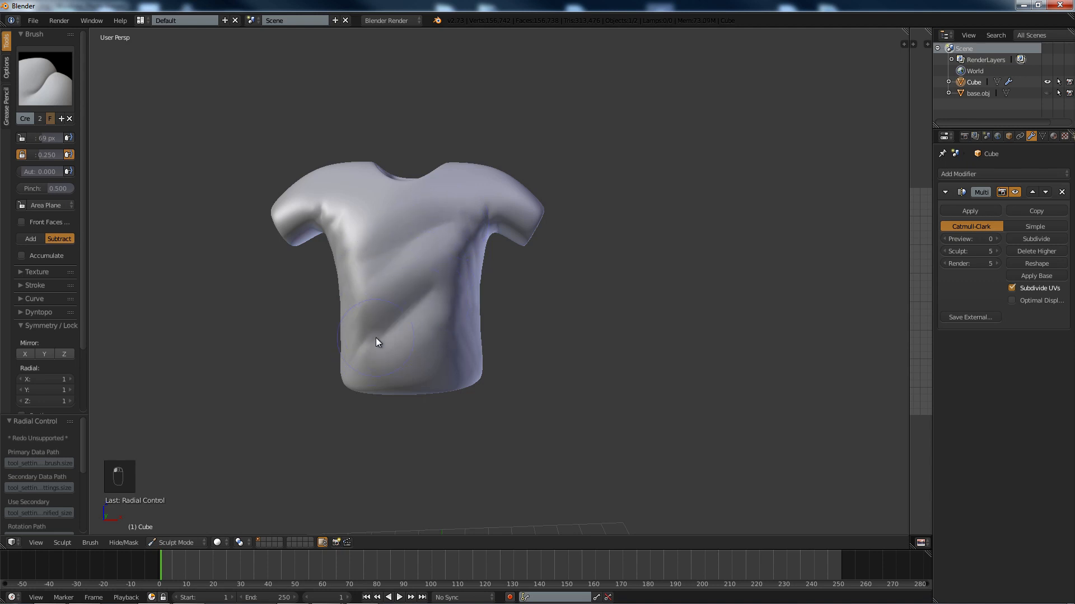
Sculpt broad creased folds across the shirt's back, undoing the first stroke and drawing the folds again.
middle_click_drag(376, 342, 528, 256)
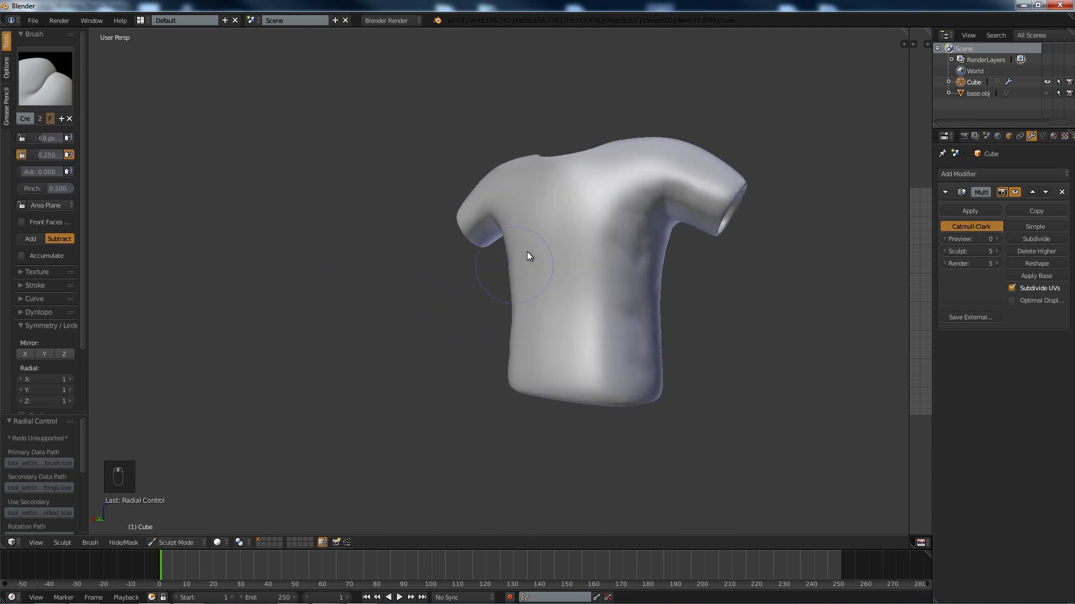
left_click_drag(516, 222, 571, 286)
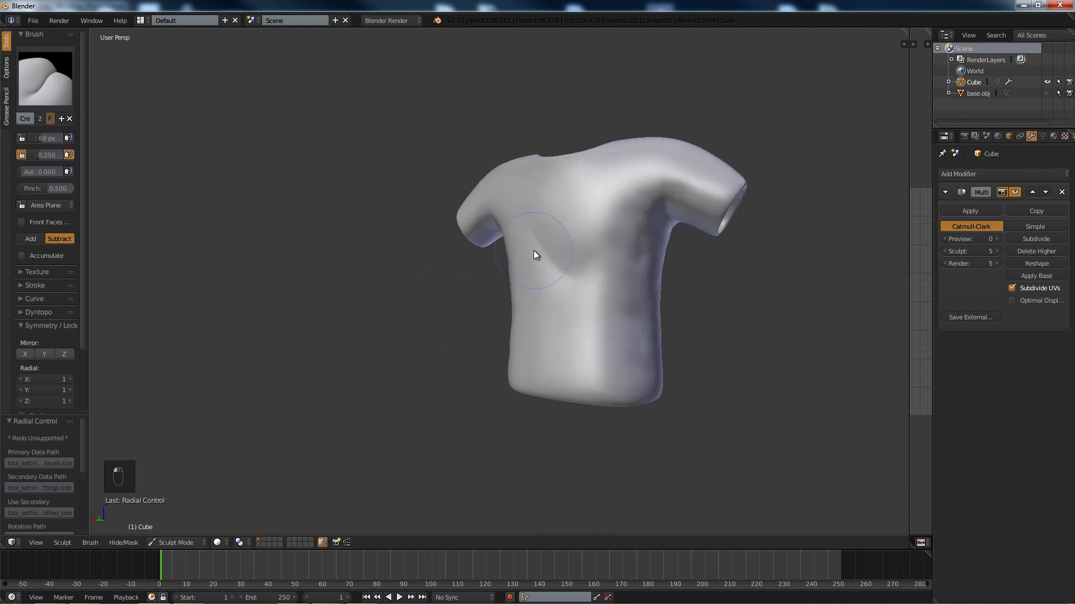
key("ctrl+z")
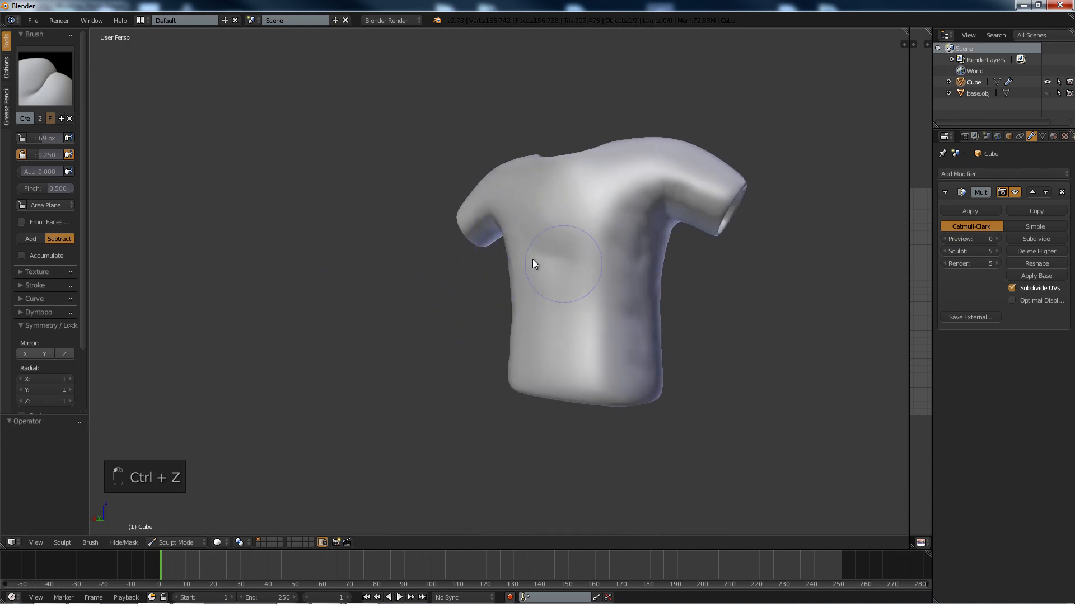
middle_click_drag(533, 260, 579, 281)
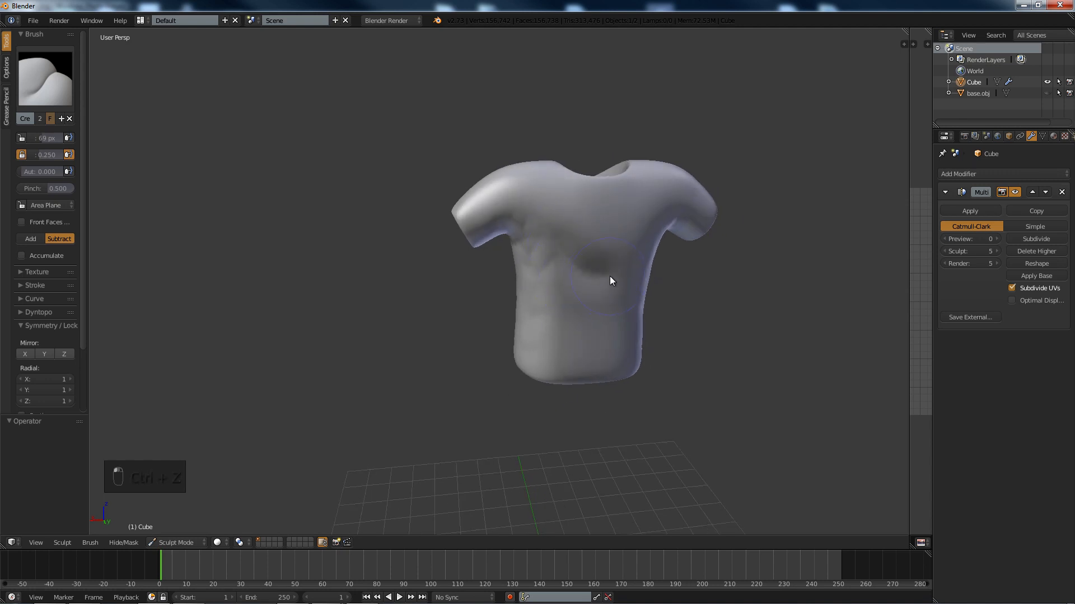
left_click_drag(609, 276, 562, 236)
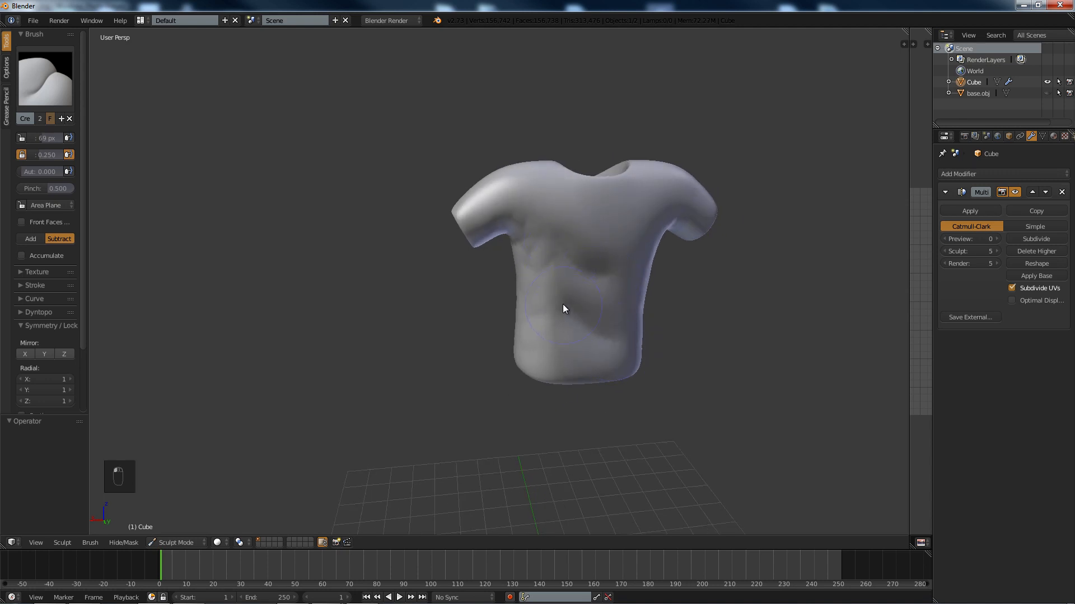
Choose the Smooth brush at a 35 px radius and soften the folds on the shirt's front.
middle_click_drag(606, 335, 568, 275)
left_click(52, 106)
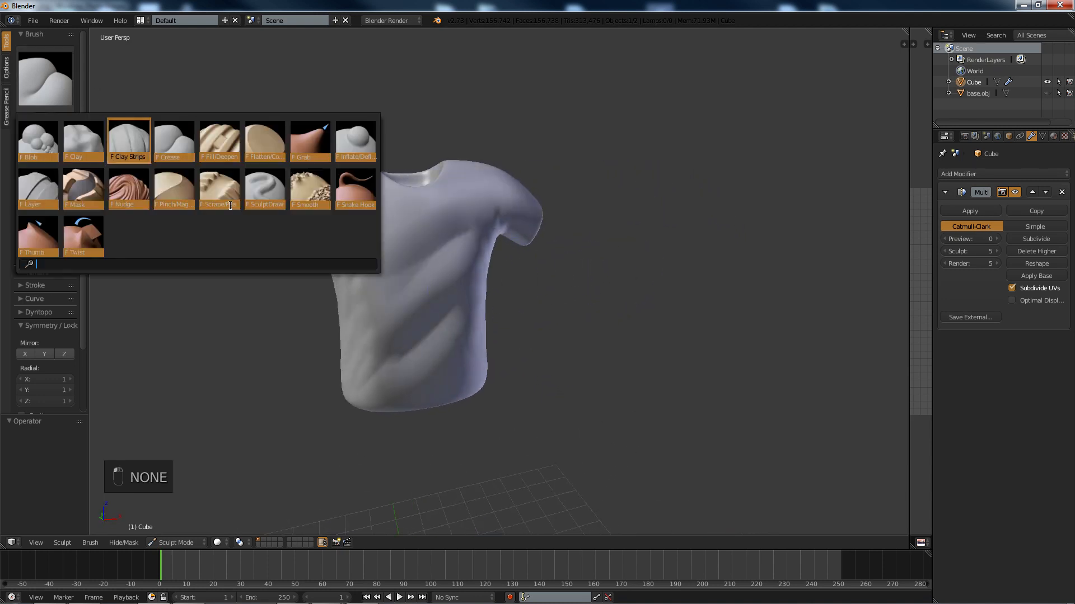
left_click(310, 190)
mouse_move(310, 190)
middle_mouse_down()
mouse_move(404, 311)
mouse_move(515, 324)
middle_mouse_up()
key("f")
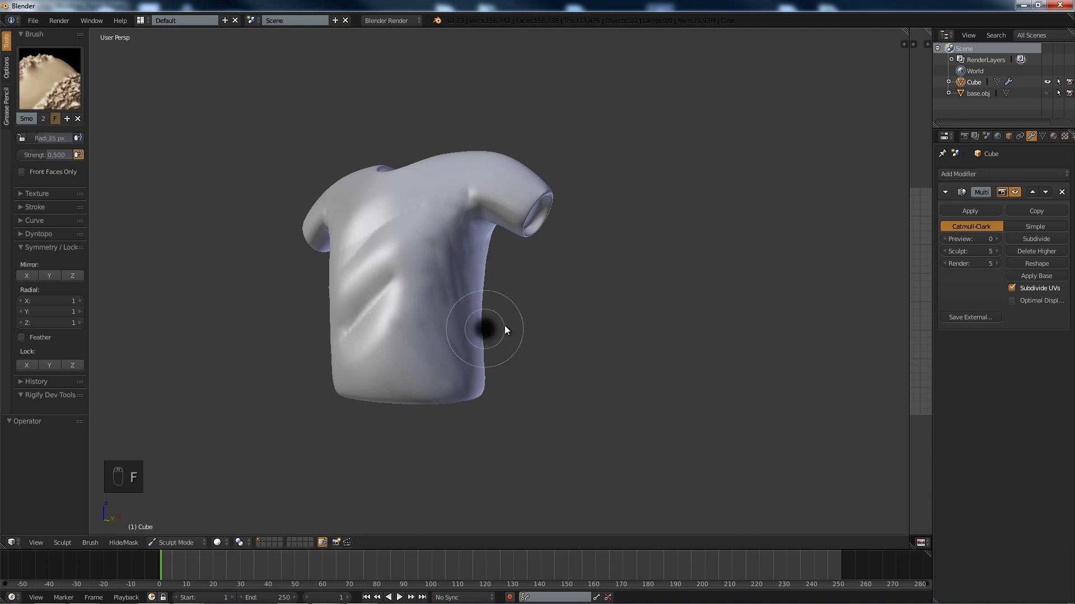
left_click(505, 329)
middle_click_drag(354, 320, 400, 328)
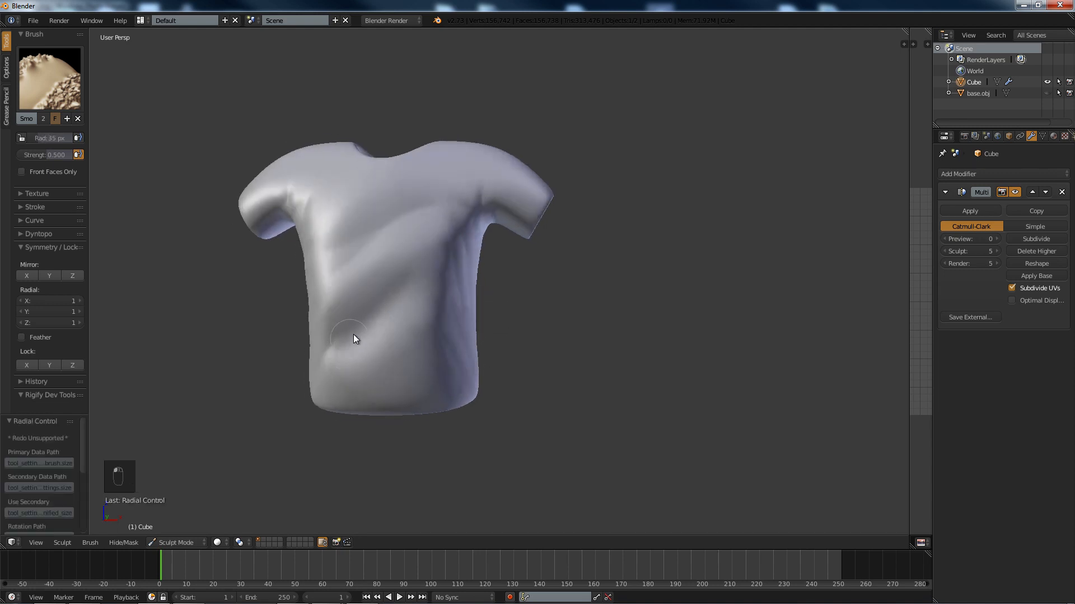
Check the mesh density in wireframe, return to solid shading and undo the last sculpt stroke.
key("z")
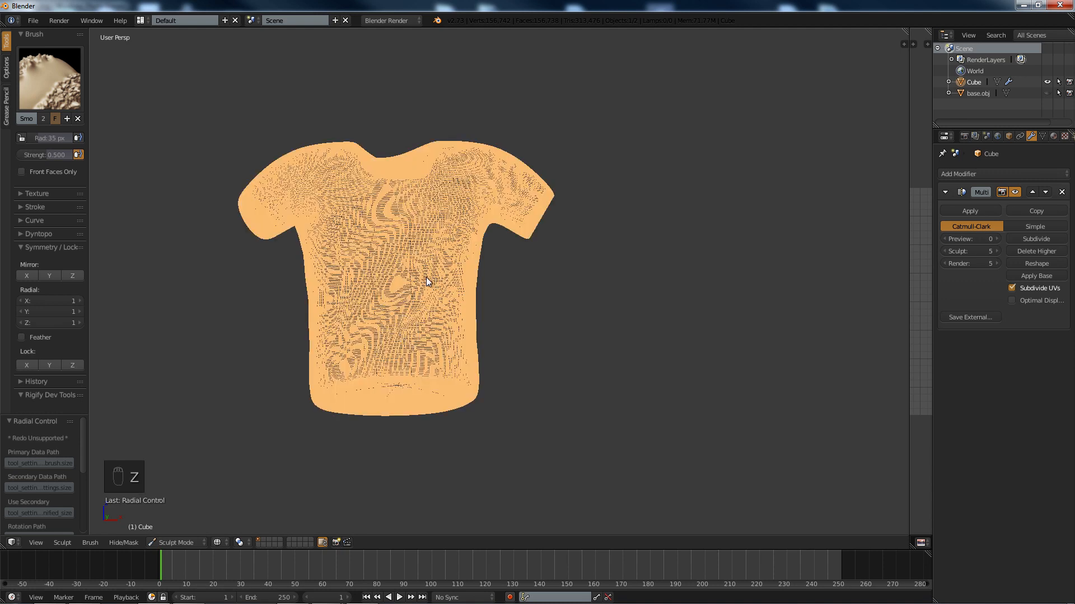
key("z")
key("ctrl+z")
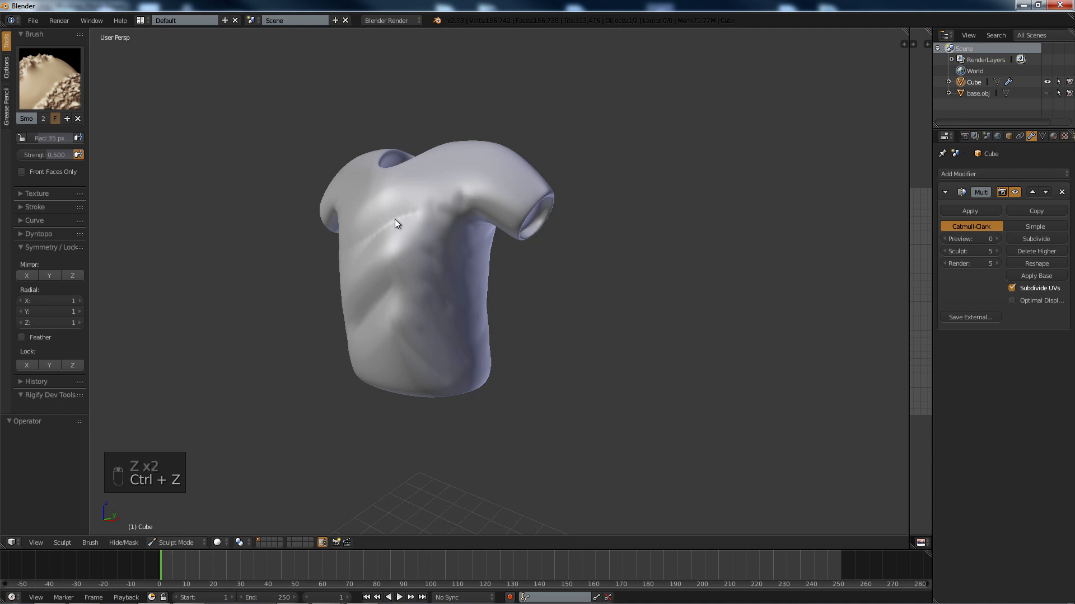
Smooth the creases along the shirt's side below the sleeve and on its back with the Smooth brush.
middle_click_drag(382, 284, 453, 302)
scroll(499, 324, "up", 1)
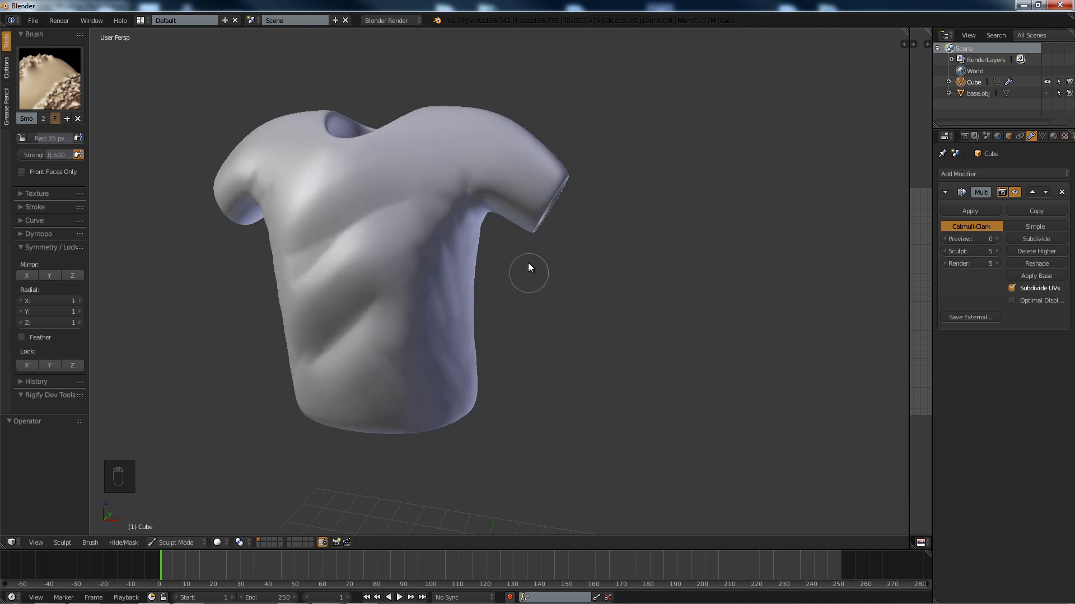
middle_click_drag(528, 263, 422, 227)
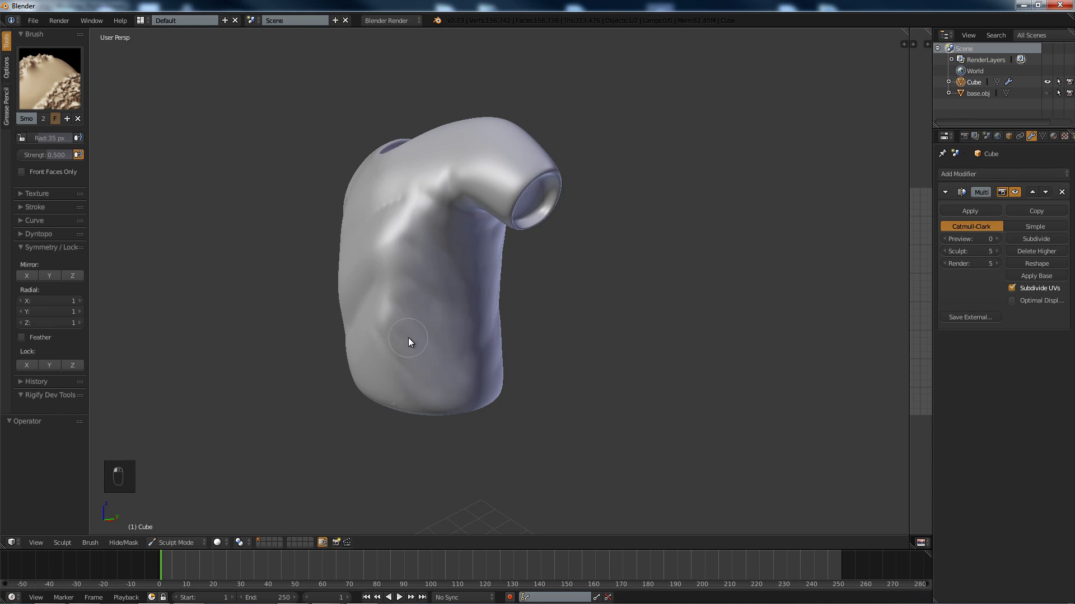
middle_click_drag(458, 362, 453, 328)
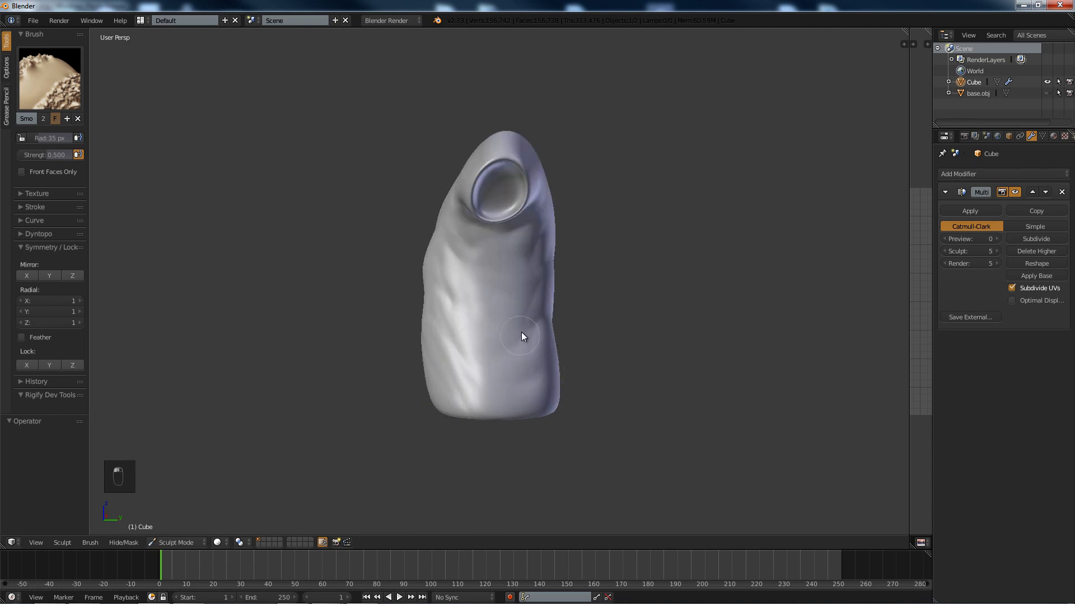
left_click_drag(545, 314, 557, 232)
middle_click_drag(552, 249, 508, 260)
left_click_drag(528, 177, 562, 295)
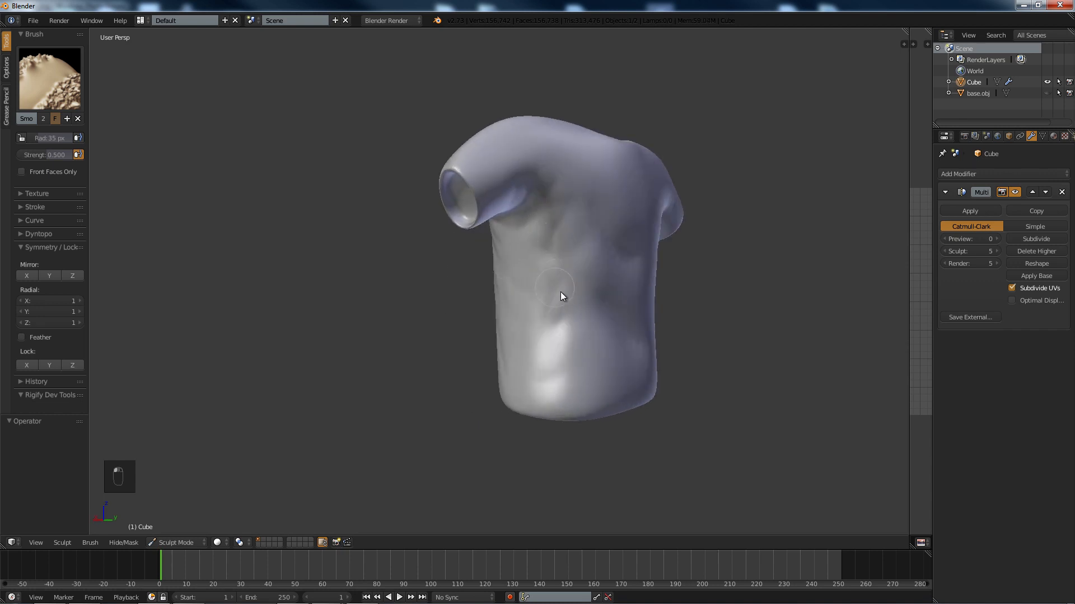
middle_click_drag(566, 325, 602, 247)
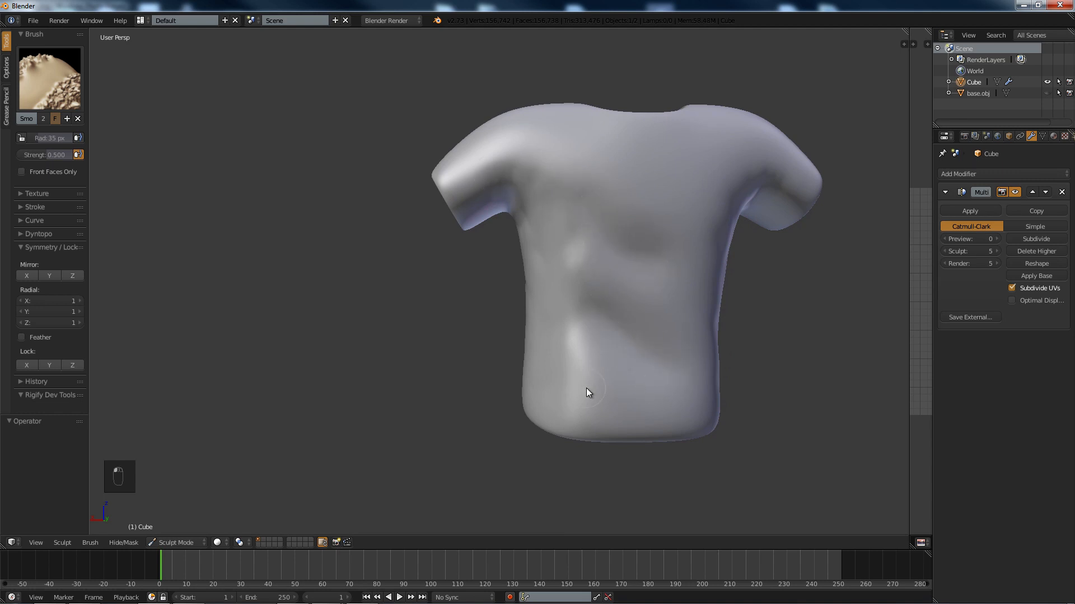
Examine the softened folds on the shirt's sides and front.
middle_click_drag(565, 293, 653, 287)
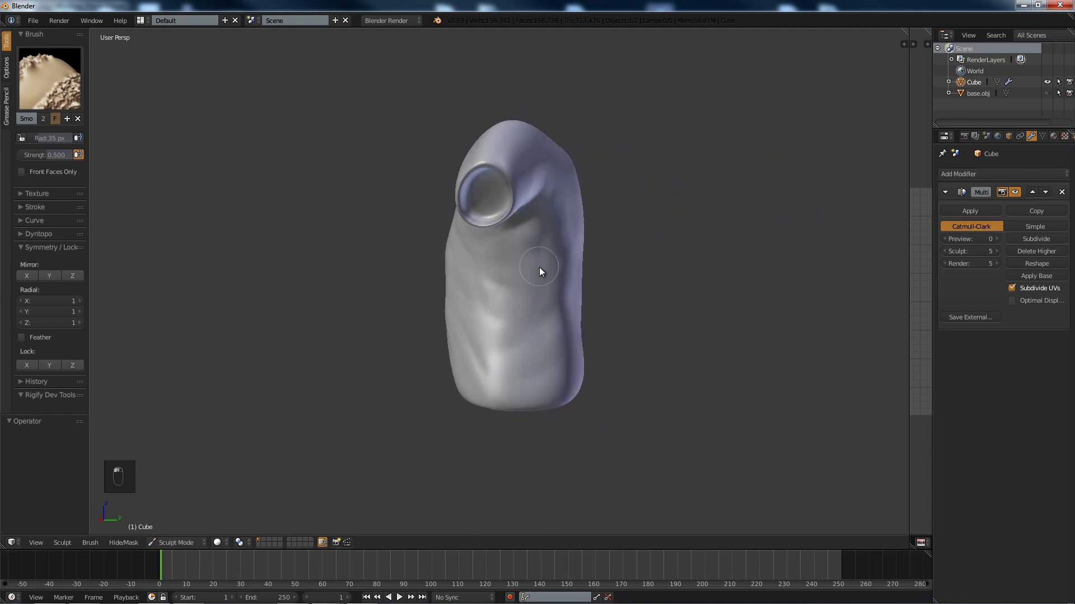
middle_click_drag(539, 267, 492, 306)
middle_click_drag(432, 231, 442, 241)
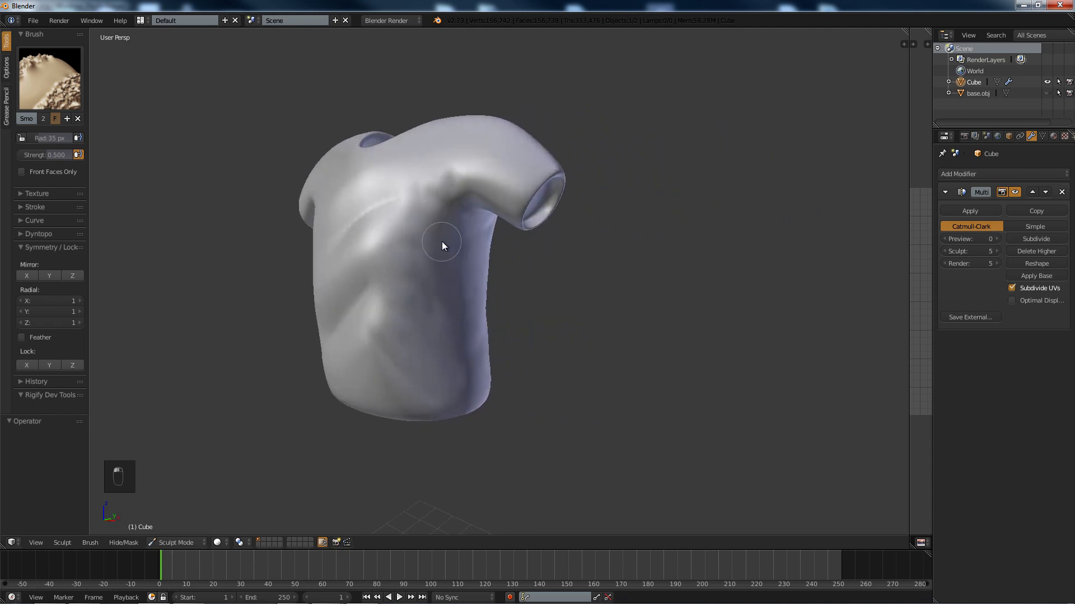
middle_click_drag(384, 197, 401, 207)
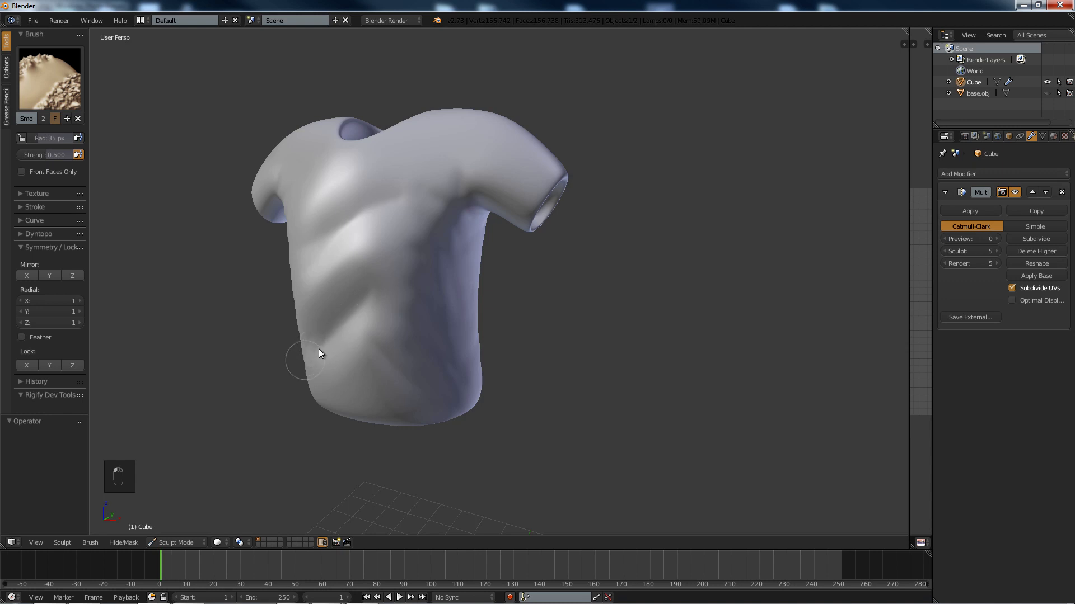
middle_click_drag(374, 296, 397, 342)
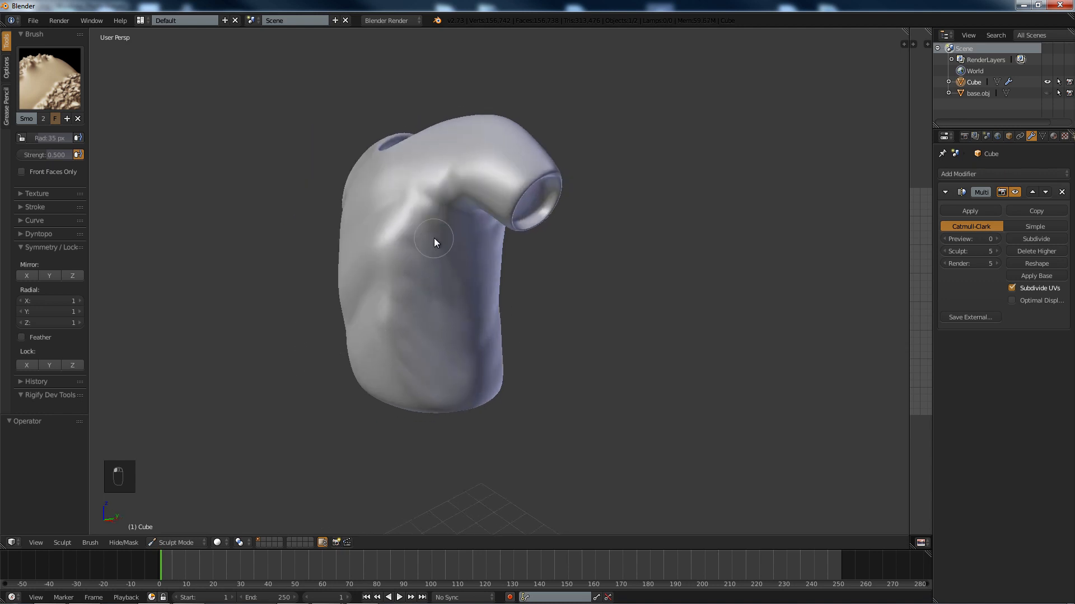
middle_click_drag(378, 274, 495, 270)
scroll(394, 301, "down", 3)
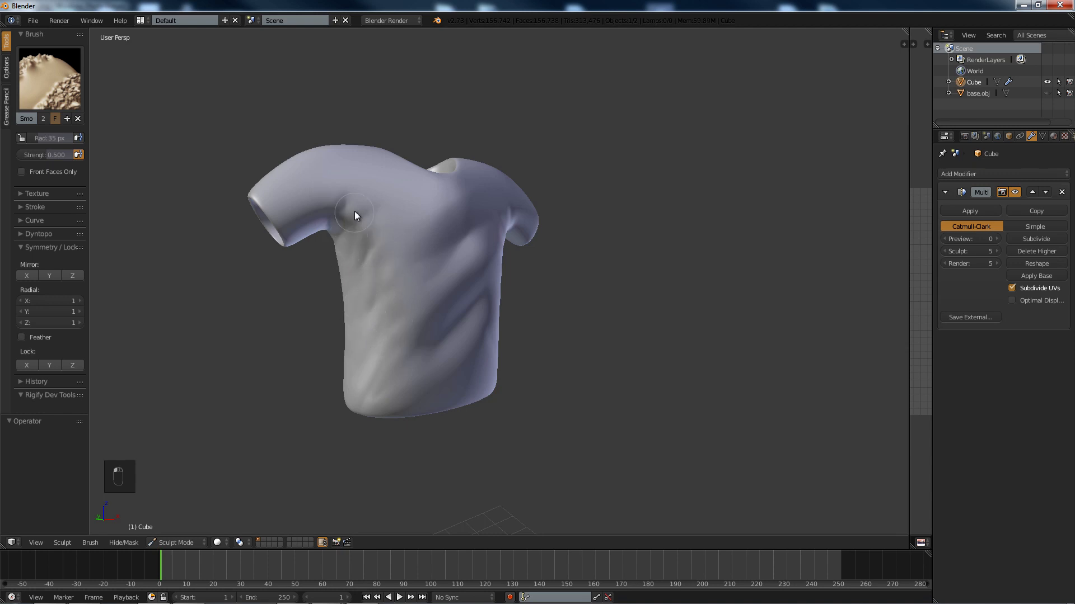
mouse_move(360, 264)
middle_mouse_down()
mouse_move(343, 238)
mouse_move(475, 292)
mouse_move(694, 297)
mouse_move(537, 305)
mouse_move(568, 304)
mouse_move(506, 322)
middle_mouse_up()
mouse_move(335, 323)
middle_mouse_down()
mouse_move(427, 313)
mouse_move(439, 333)
mouse_move(307, 425)
mouse_move(311, 399)
middle_mouse_up()
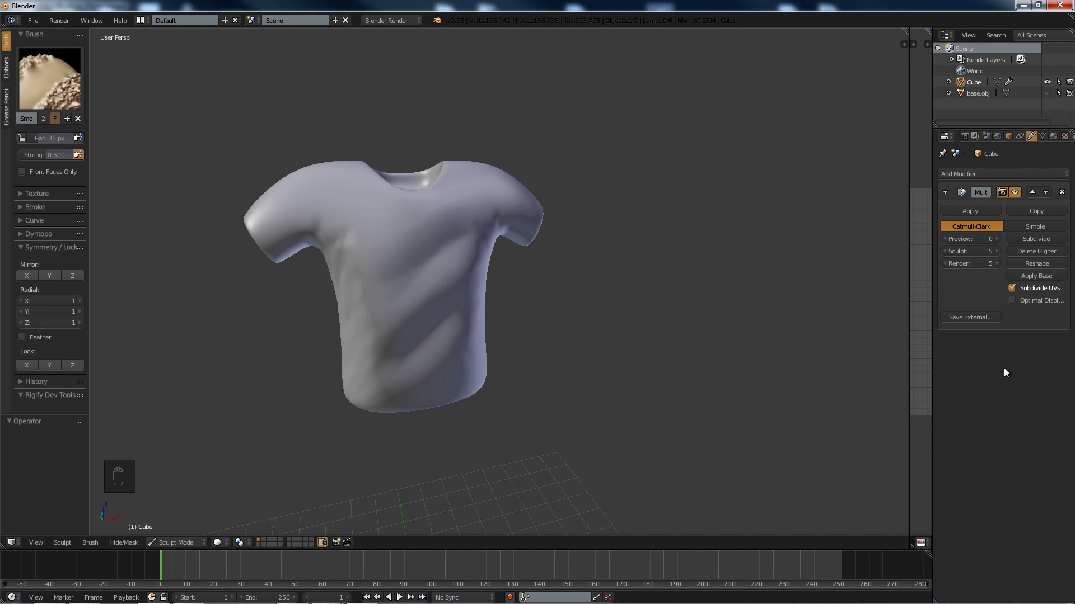
Switch from sculpting to Object Mode and copy the T-shirt object.
key("Tab")
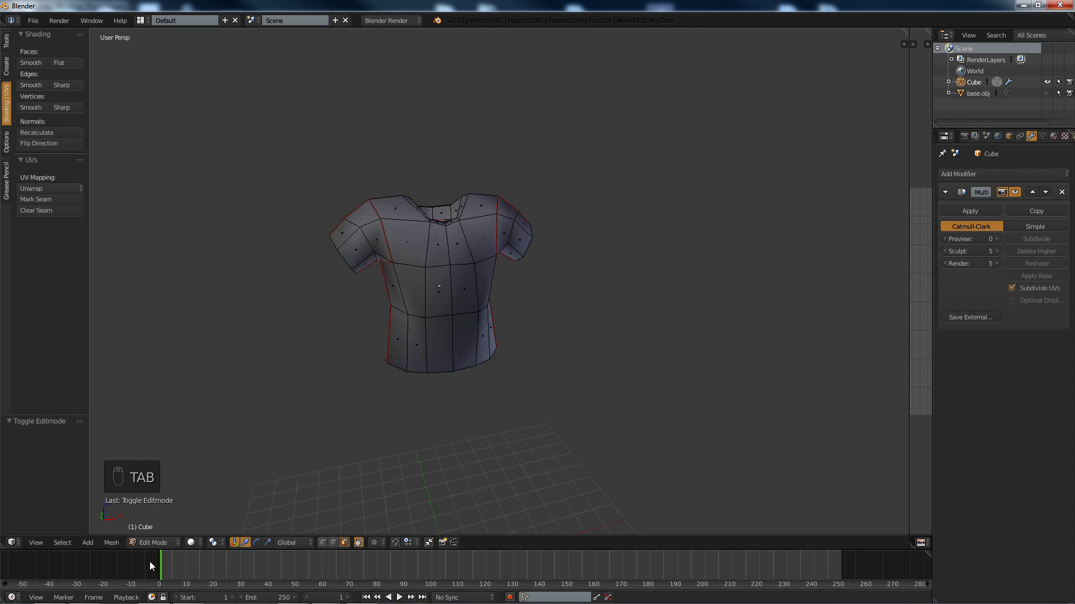
left_click(149, 542)
left_click(156, 527)
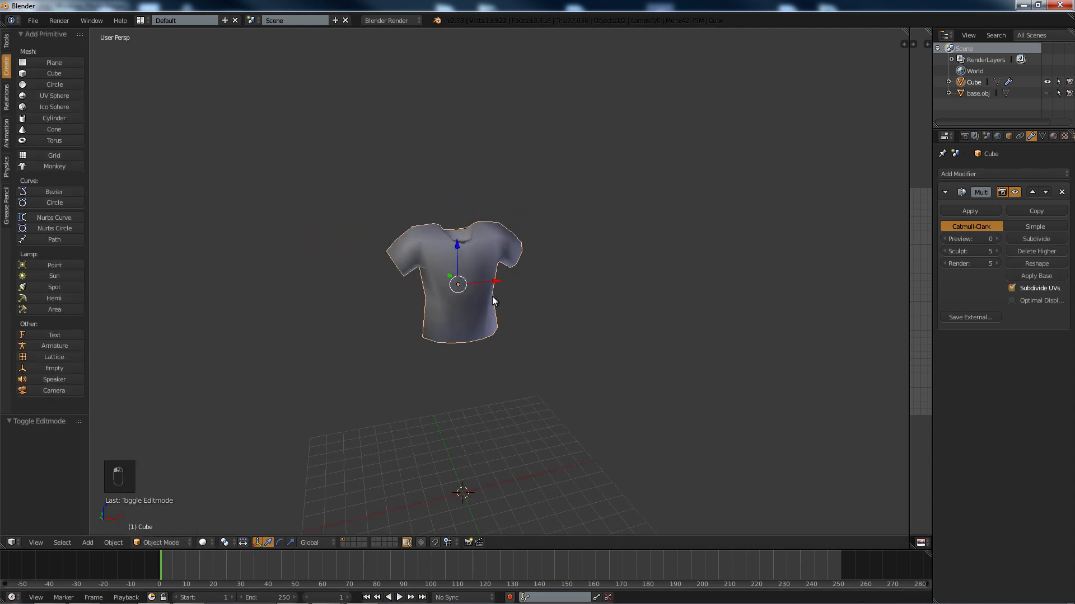
key("ctrl+c")
key("g")
key("x")
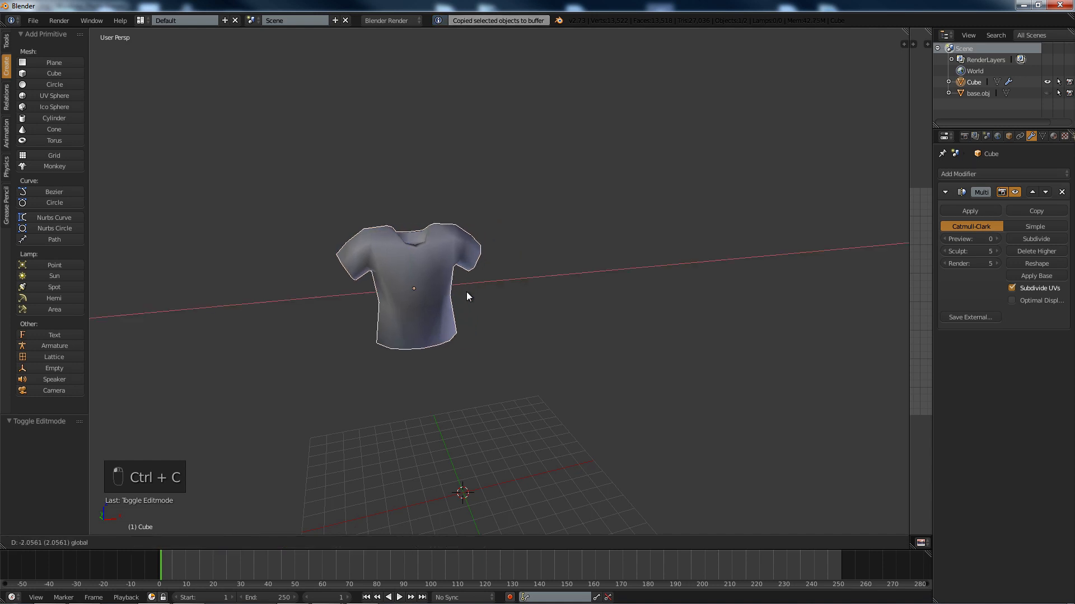
right_click(479, 294)
key("ctrl+z")
Paste a duplicate of the T-shirt and move it 6.820 units along the X axis, beside the original.
key("ctrl+v")
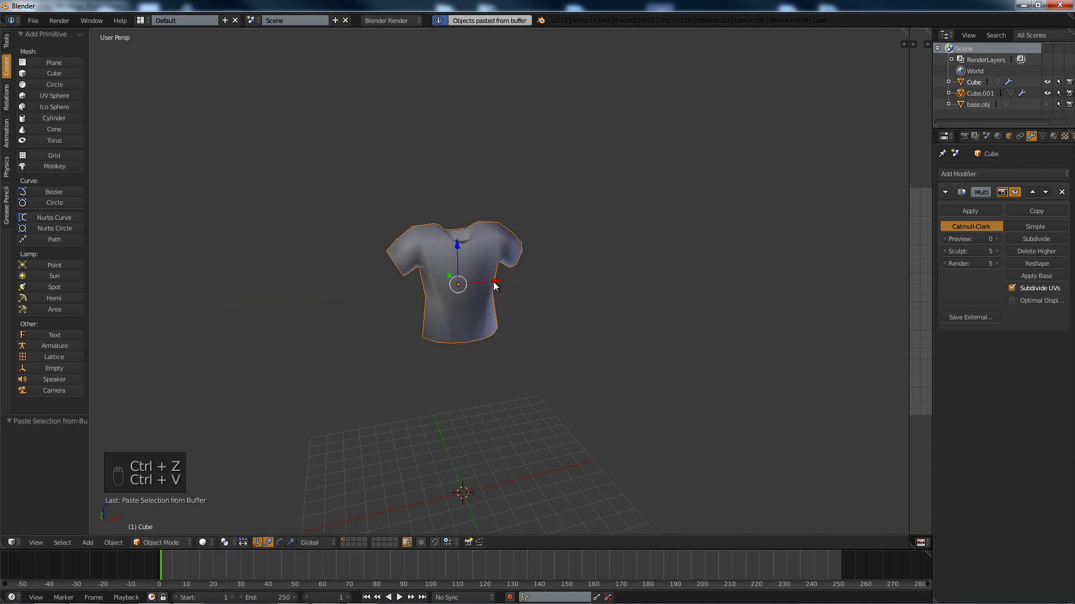
key("g")
key("x")
left_click(623, 264)
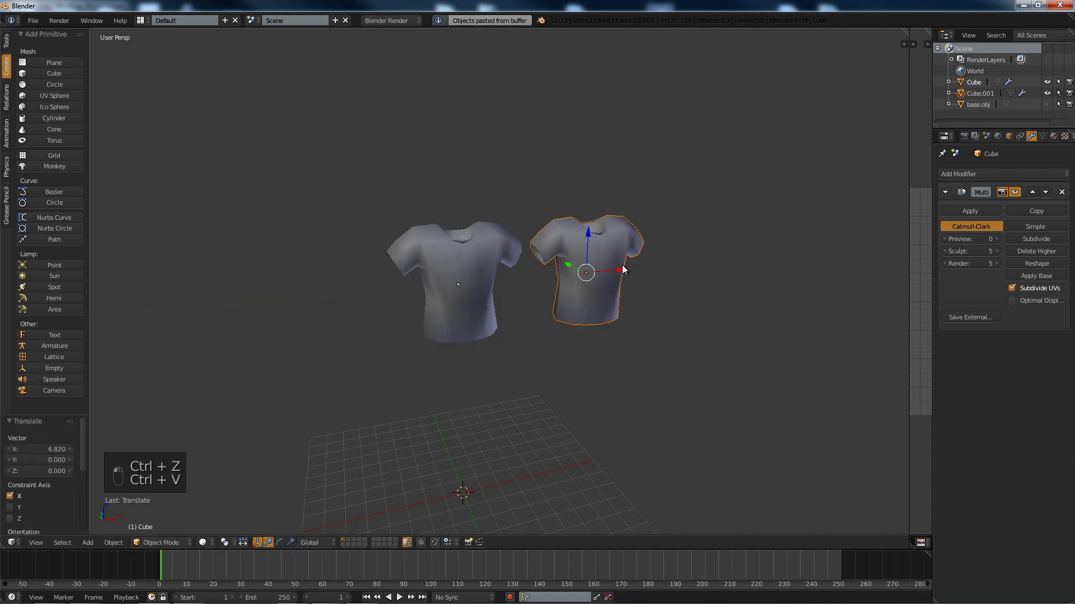
Paste a second duplicate of the T-shirt and move it 13.771 units along X to complete a row of three.
key("ctrl+v")
key("g")
key("x")
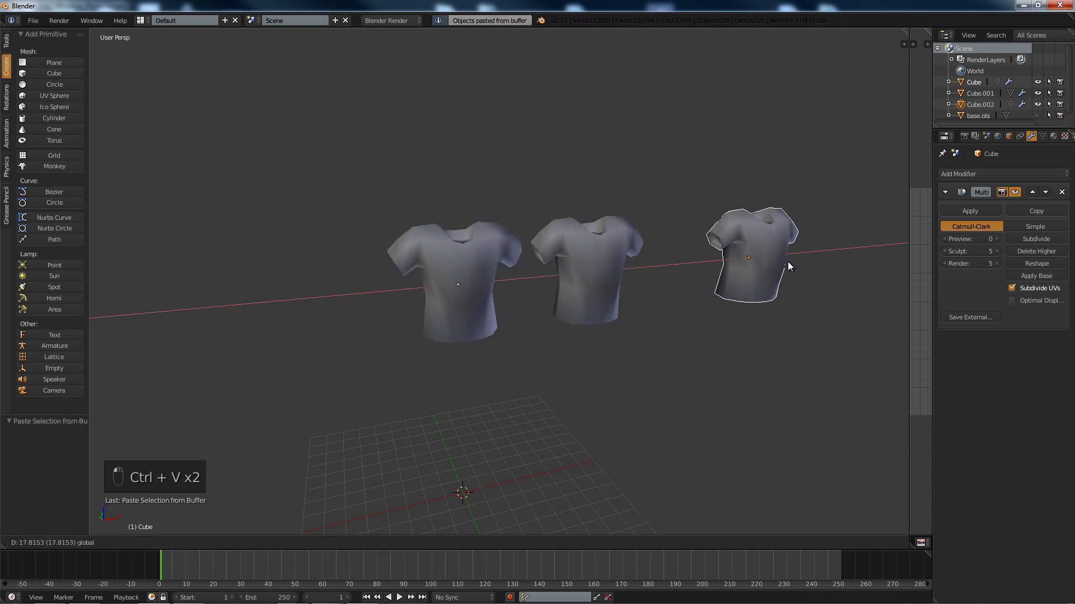
left_click(733, 263)
middle_click_drag(570, 267, 509, 290, "shift")
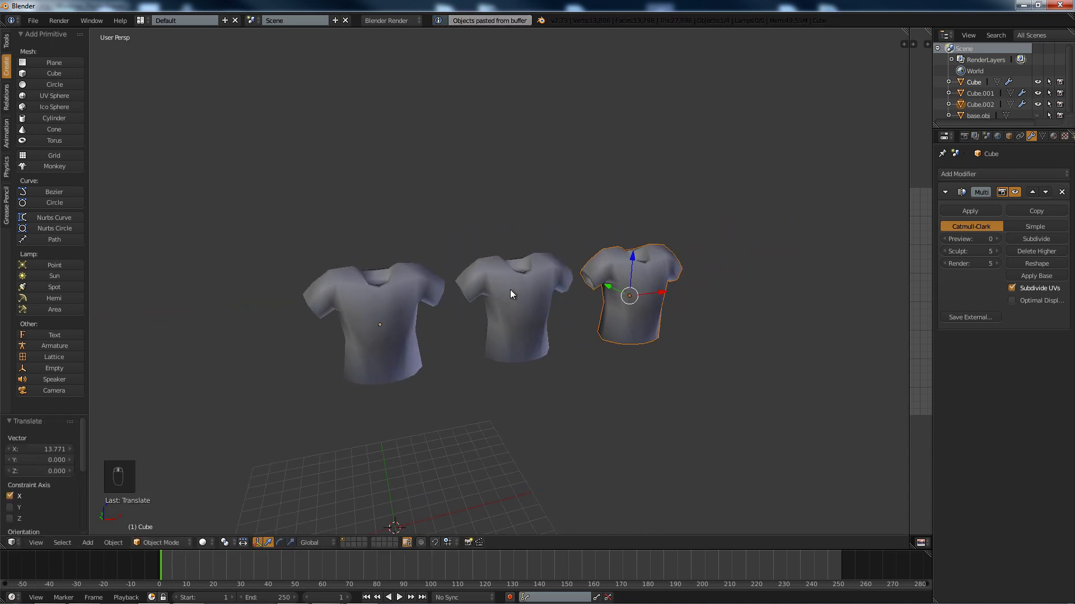
Raise the middle shirt's Multires preview level to 3.
right_click(409, 309)
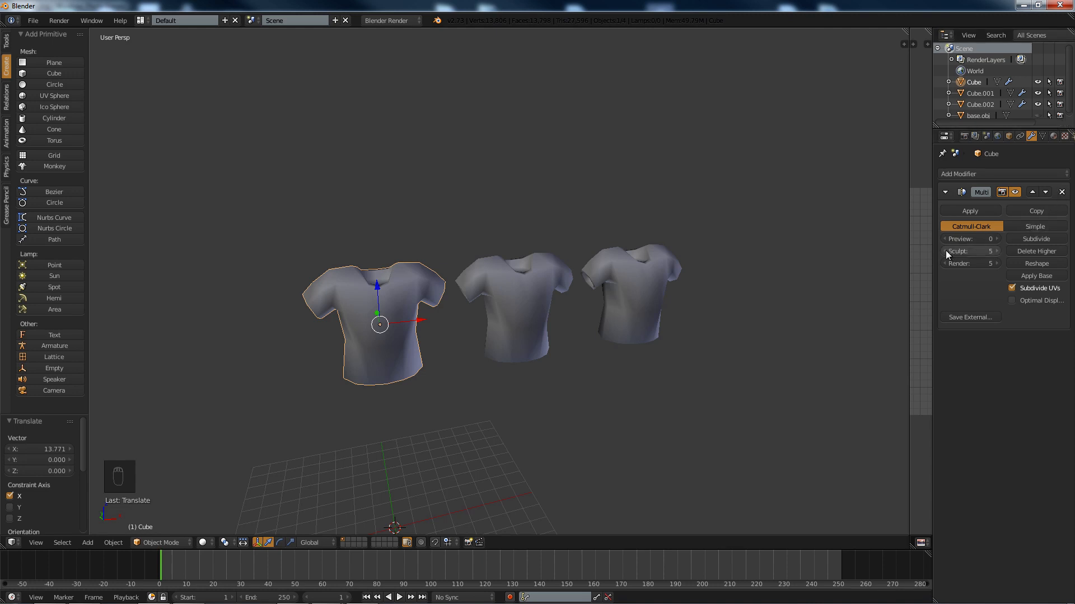
right_click(516, 288)
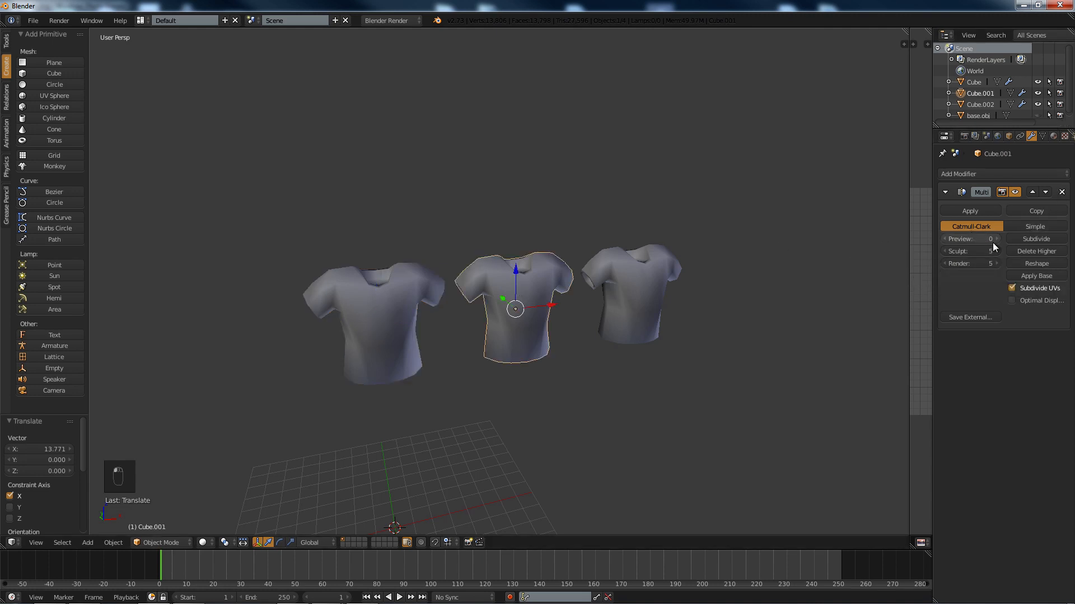
left_click(999, 240)
left_click(999, 240)
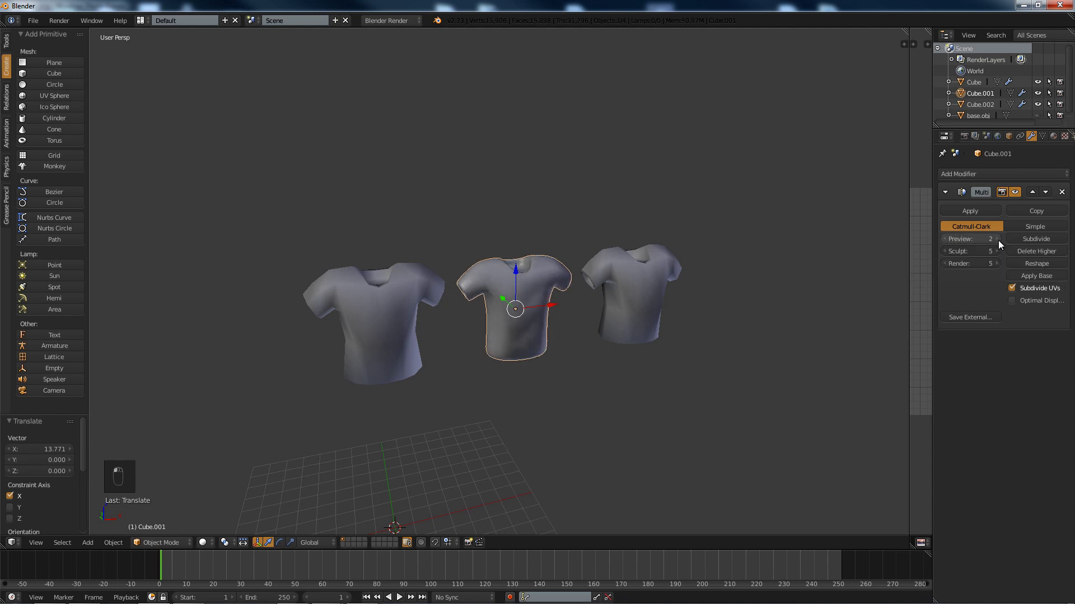
Raise the Multires preview level of the third shirt, Cube.002, to 5.
right_click(603, 294)
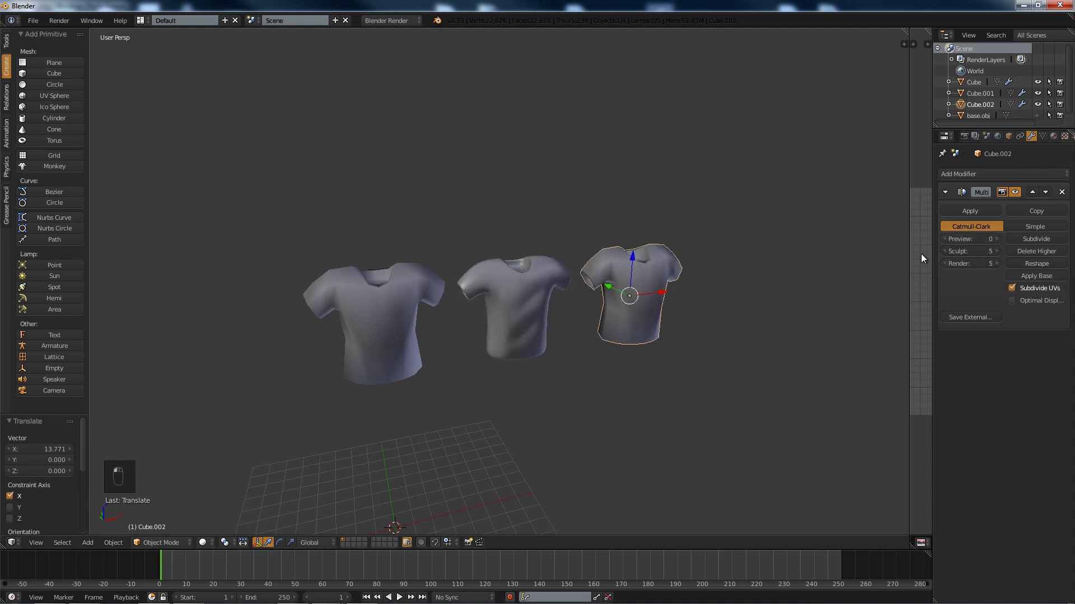
left_click(997, 239)
left_click(996, 239)
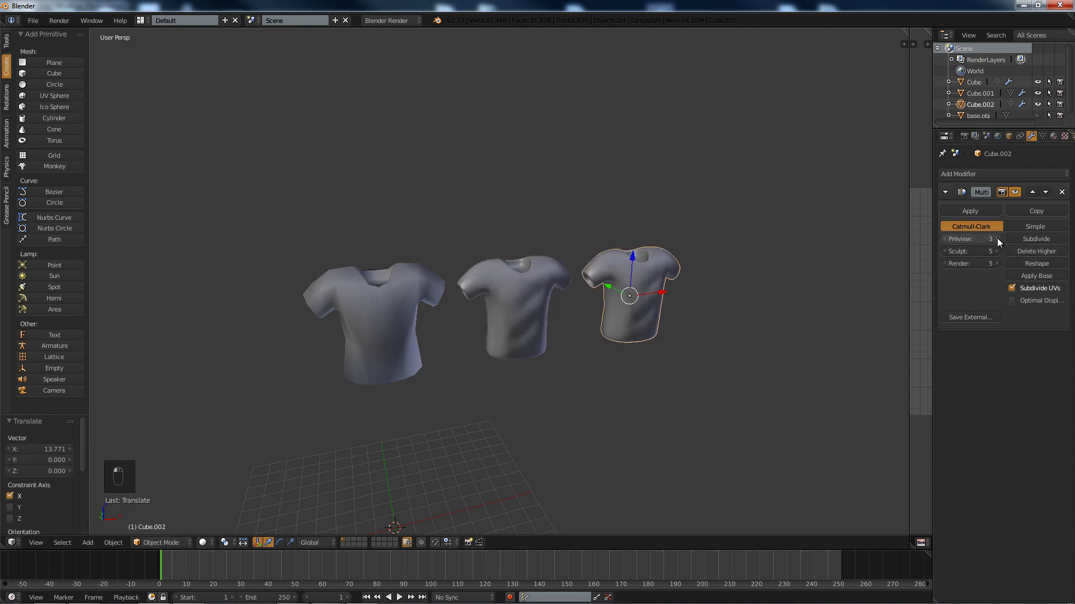
left_click(996, 239)
left_click(996, 239)
left_click(997, 239)
Deselect everything and compare the detail of the three shirts from near and far.
key("a")
middle_click_drag(554, 333, 594, 329)
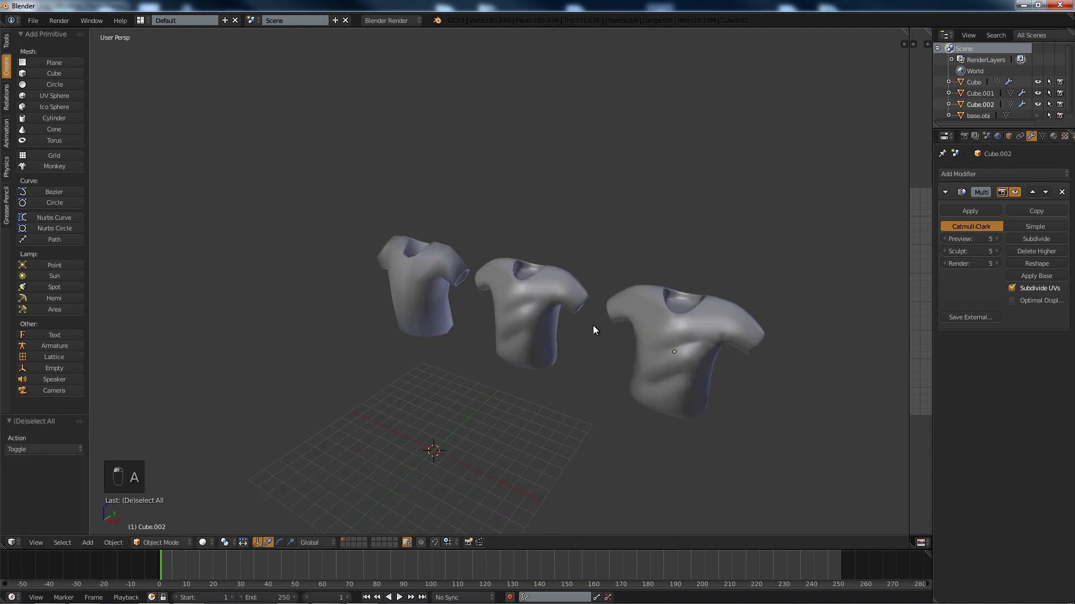
middle_click_drag(663, 337, 502, 308)
scroll(503, 308, "down", 5)
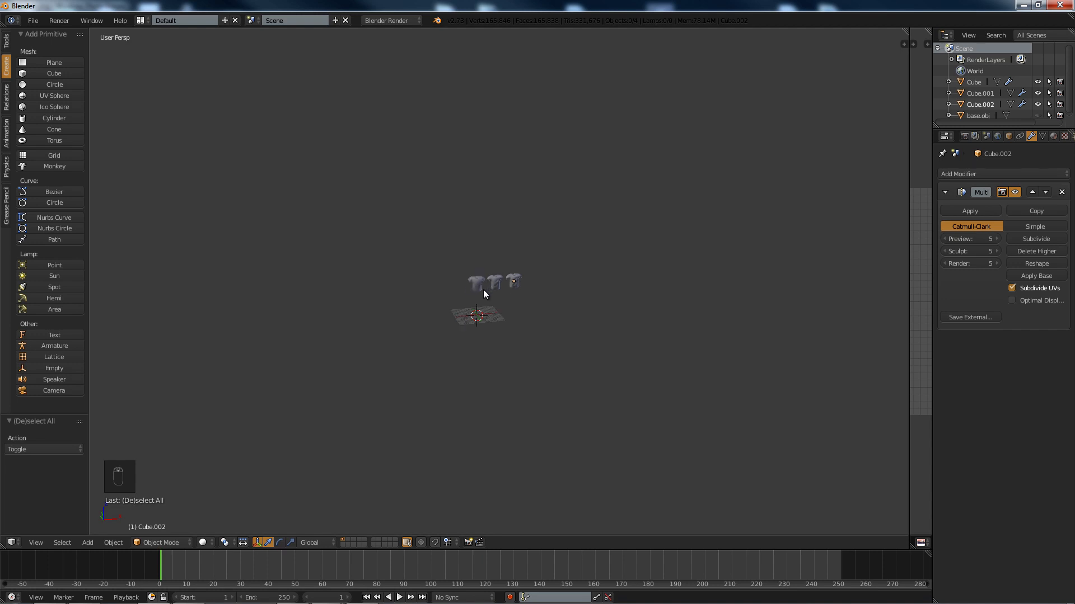
scroll(475, 290, "up", 5)
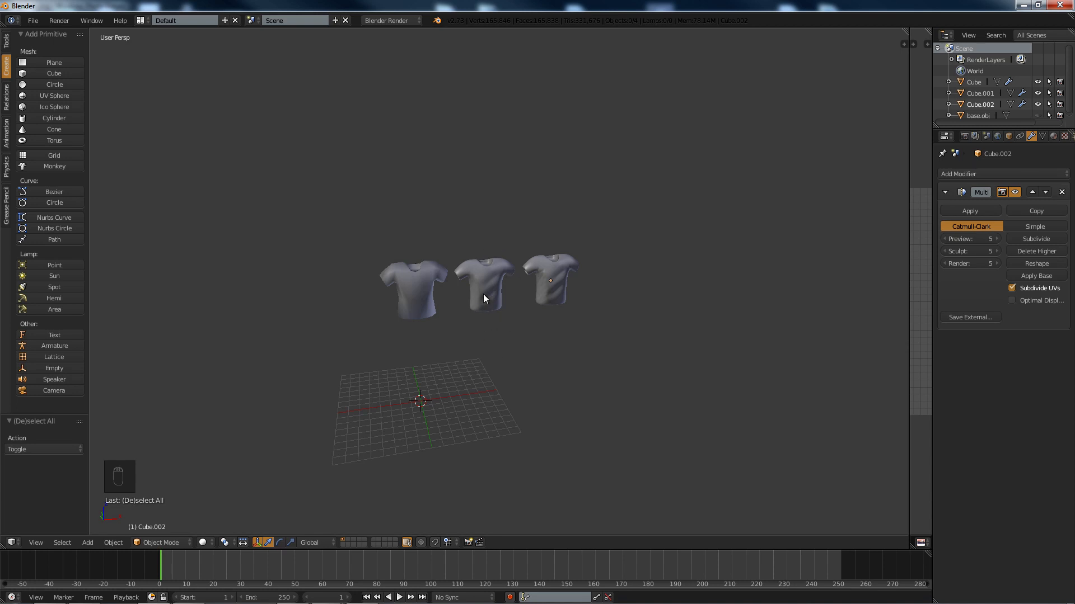
scroll(489, 331, "up", 8)
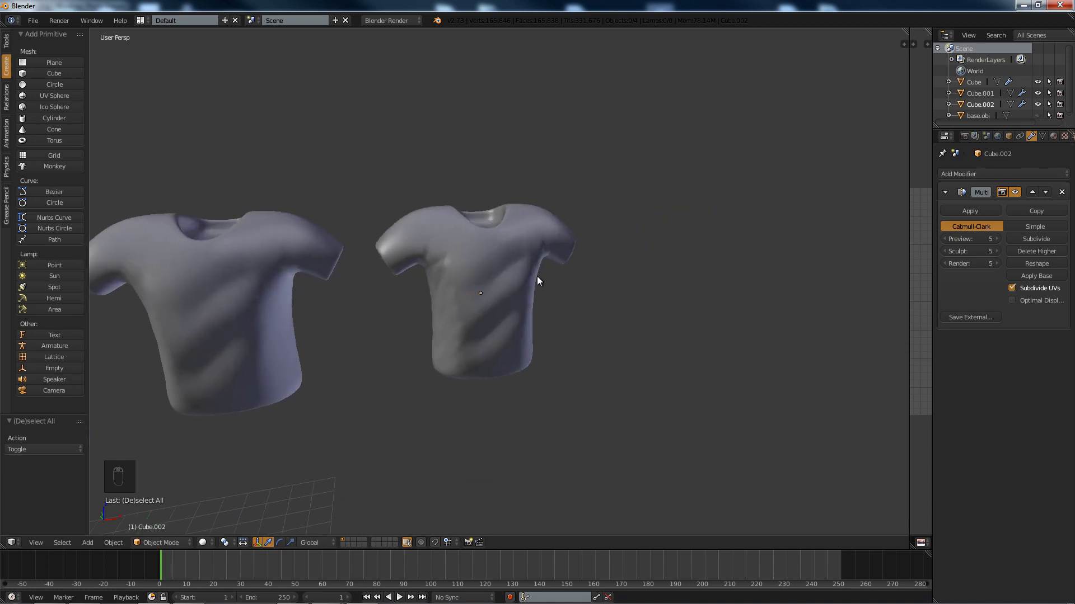
middle_click_drag(378, 281, 583, 263, "shift")
scroll(552, 277, "down", 1)
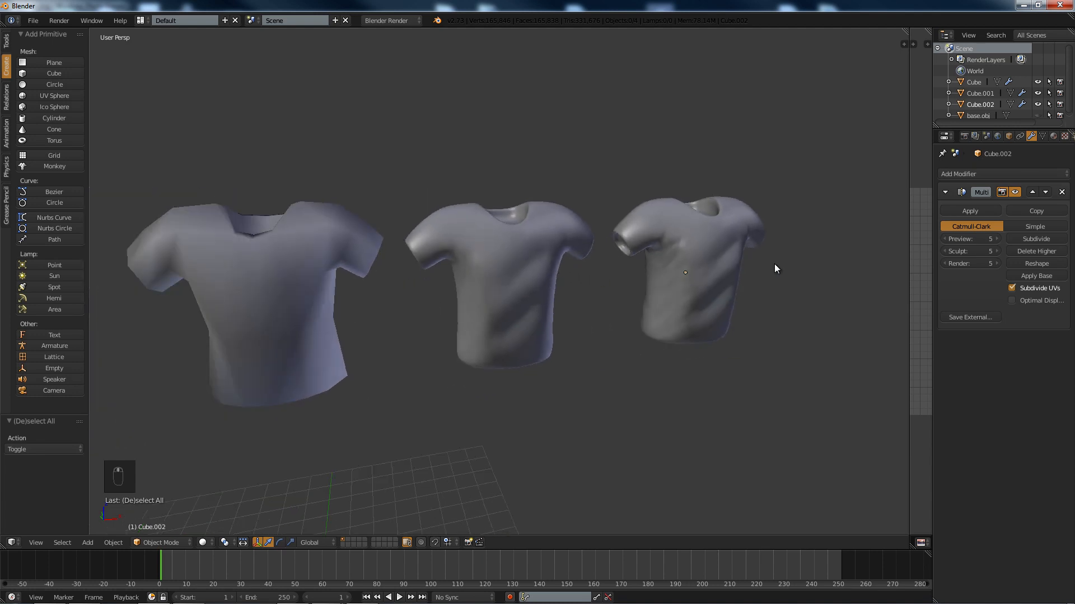
Widen the UV editor and display the original low-poly shirt's full UV layout, returning to Object Mode when done.
right_click(321, 309)
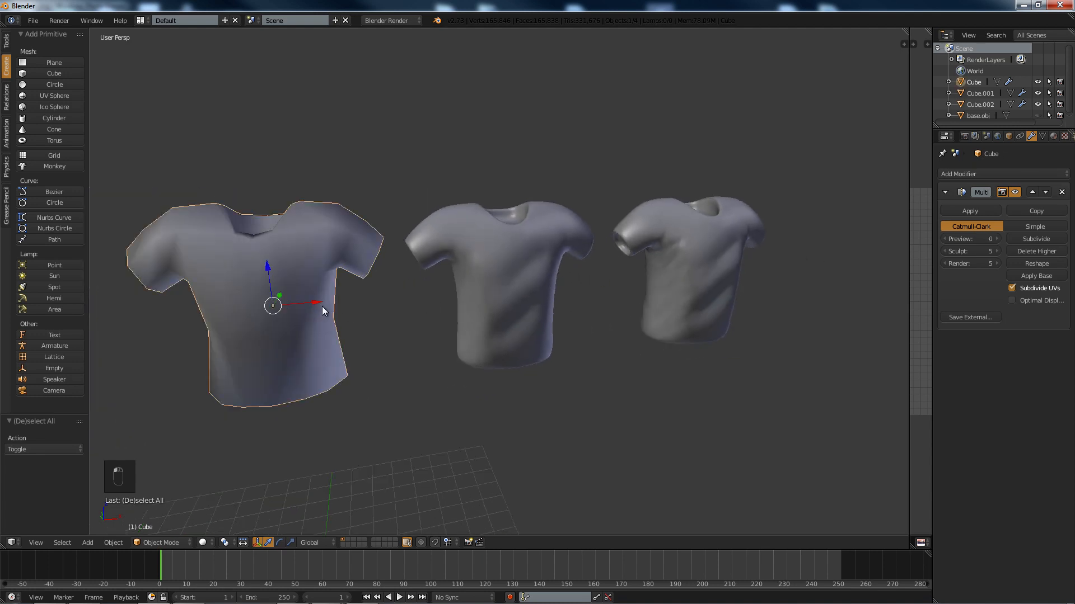
key("Tab")
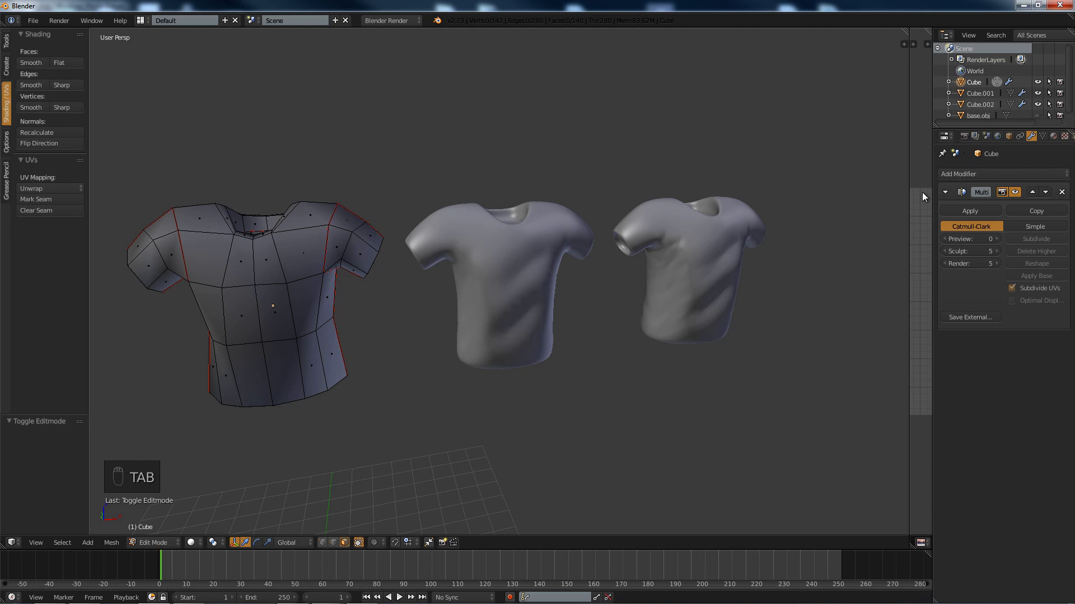
left_click_drag(911, 224, 636, 239)
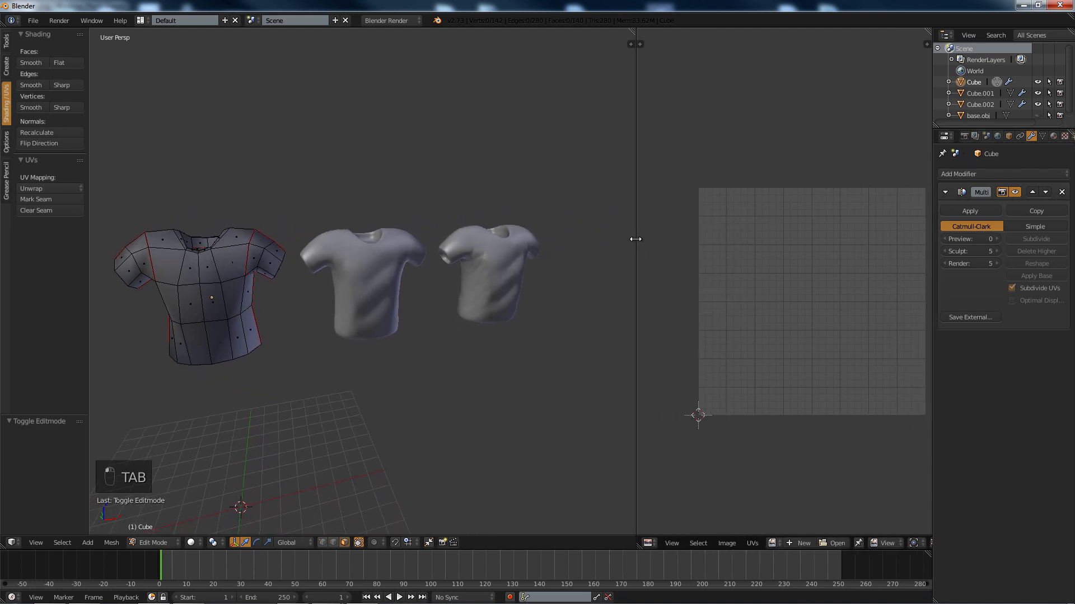
key("a")
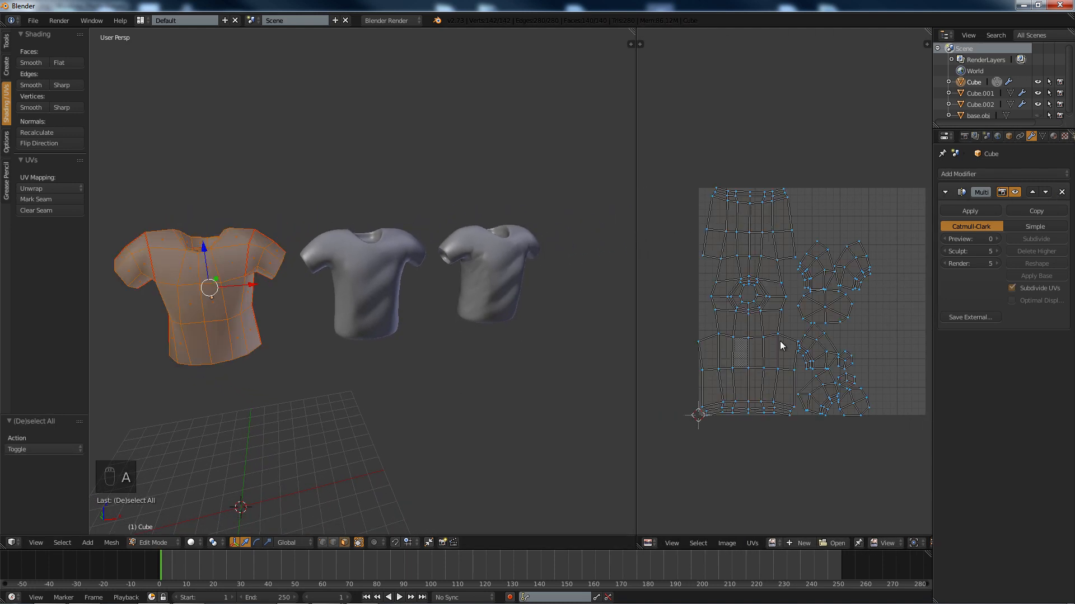
key("Tab")
Apply the Multires modifier on the middle shirt and on the third shirt.
right_click(349, 253)
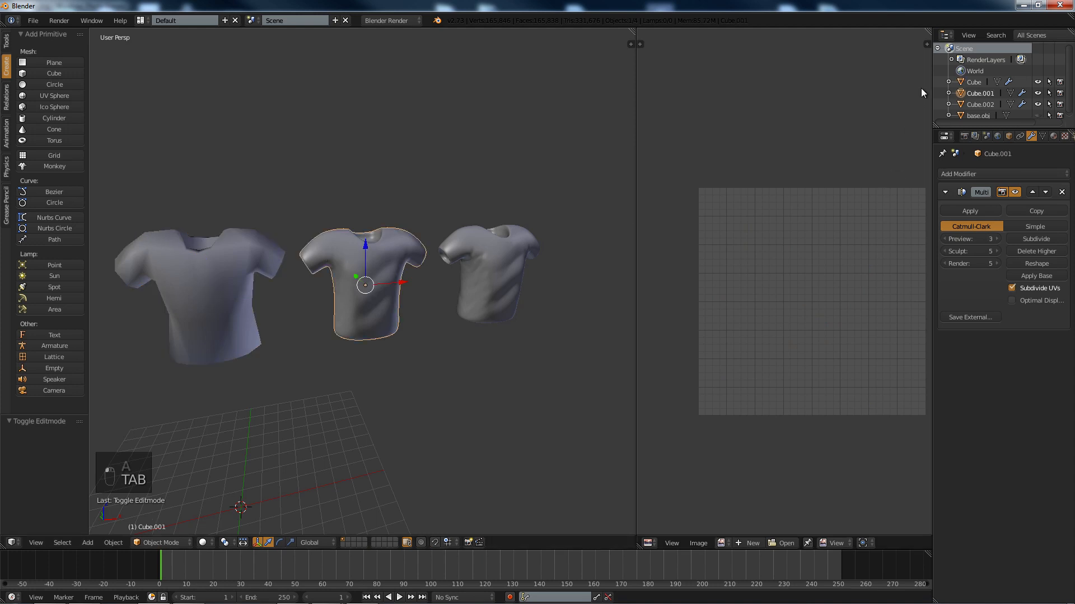
left_click(966, 211)
right_click(455, 280)
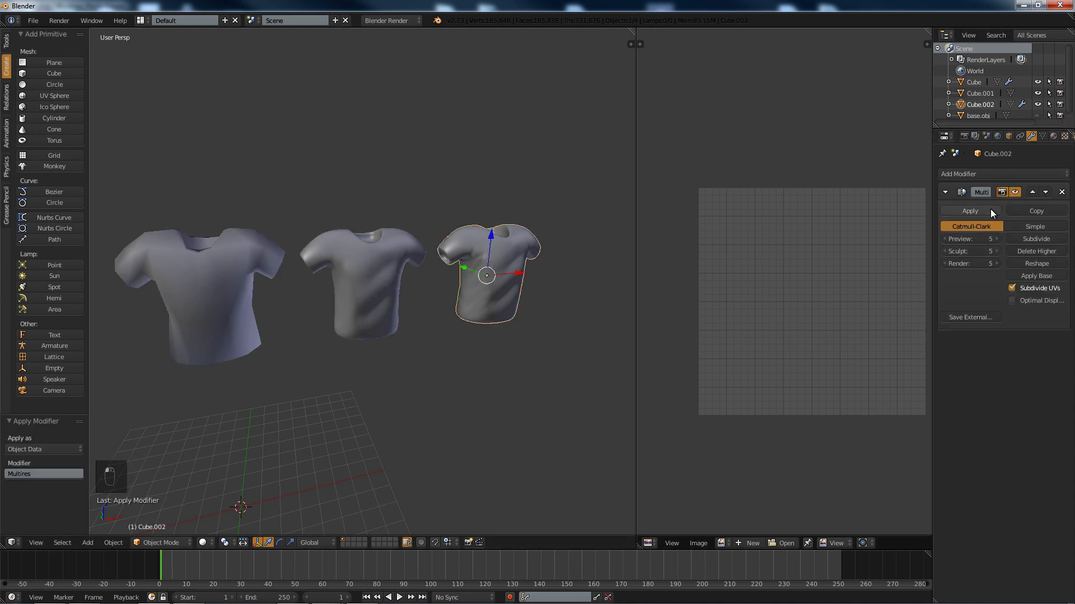
left_click(974, 211)
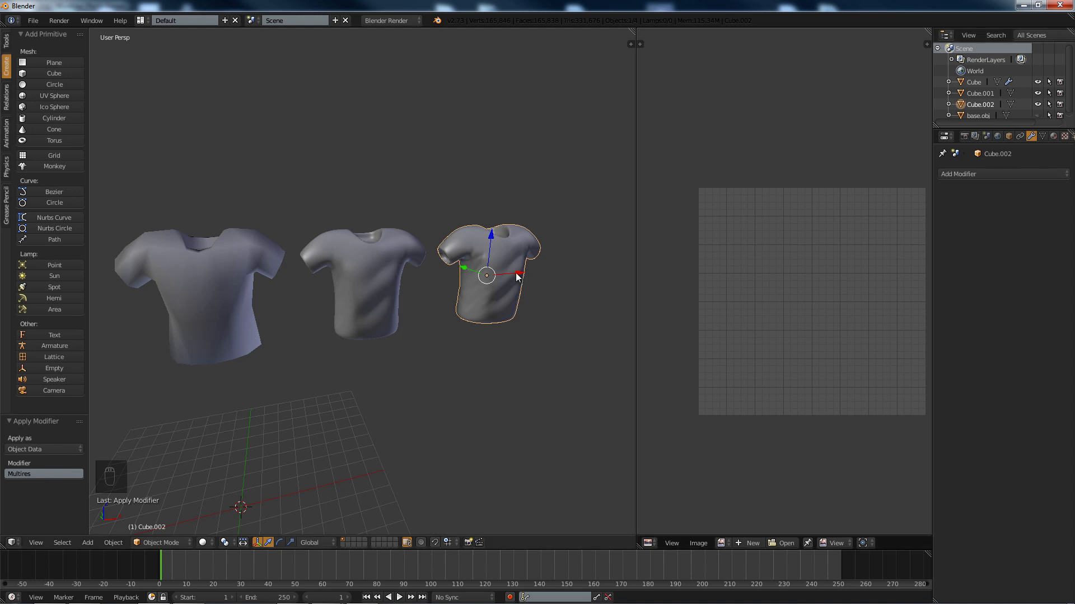
Display the low-poly shirt's UV layout in Edit Mode and return to Object Mode.
right_click(210, 294)
key("Tab")
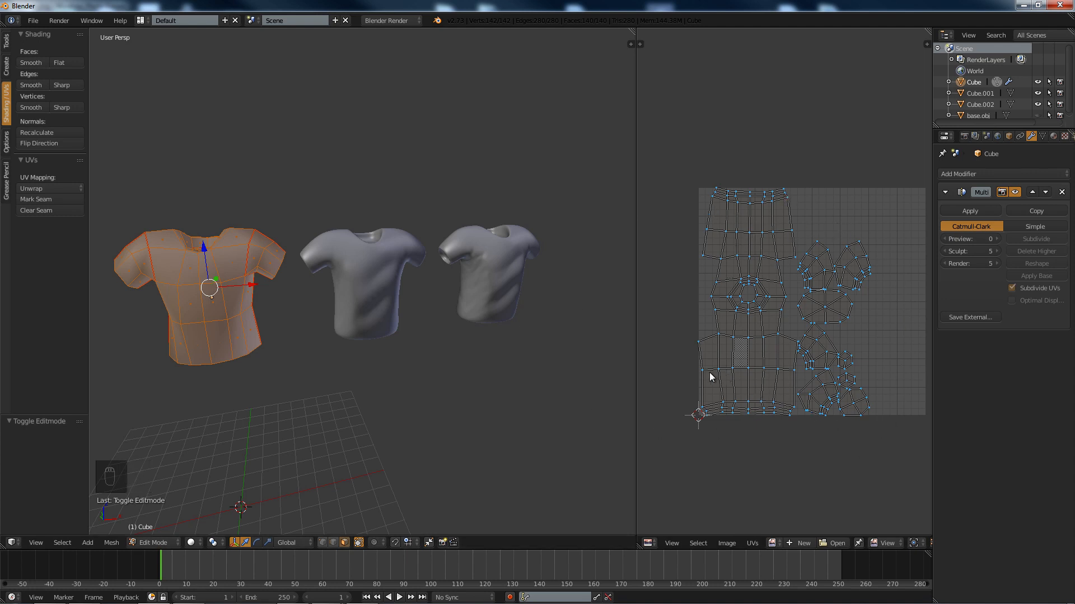
key("Tab")
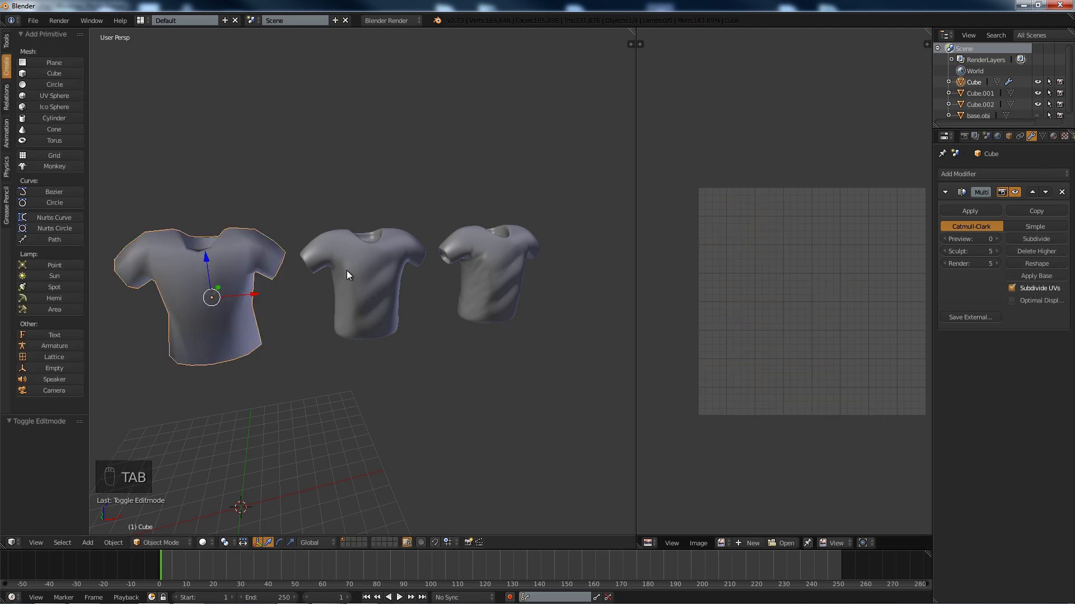
Display the full UV layout of the middle shirt, Cube.001, in Edit Mode and return to Object Mode.
right_click(347, 270)
key("Tab")
key("a")
key("a")
key("a")
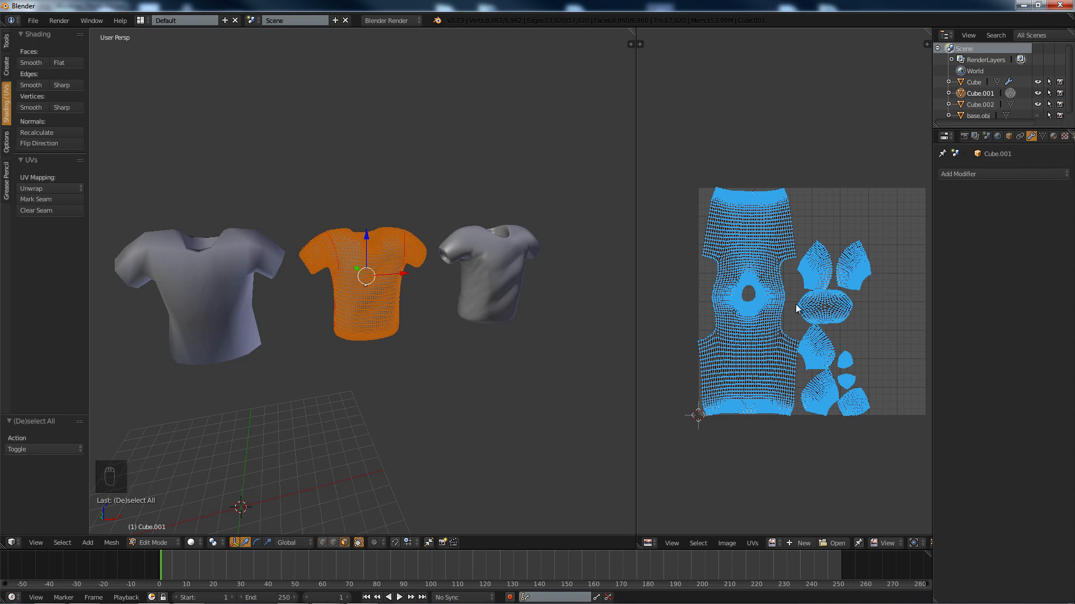
scroll(790, 303, "up", 1)
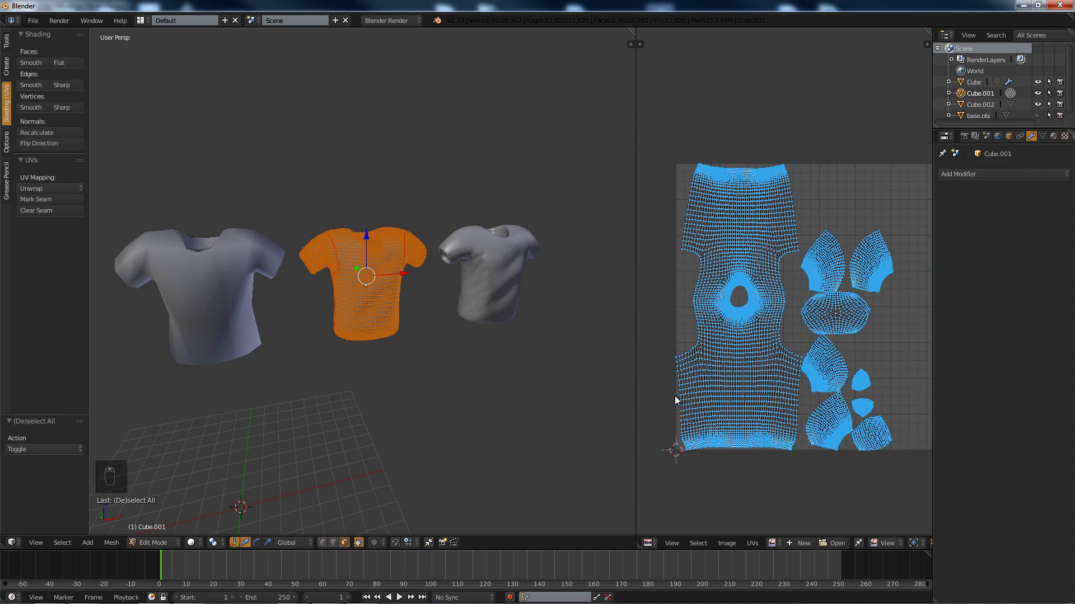
key("Tab")
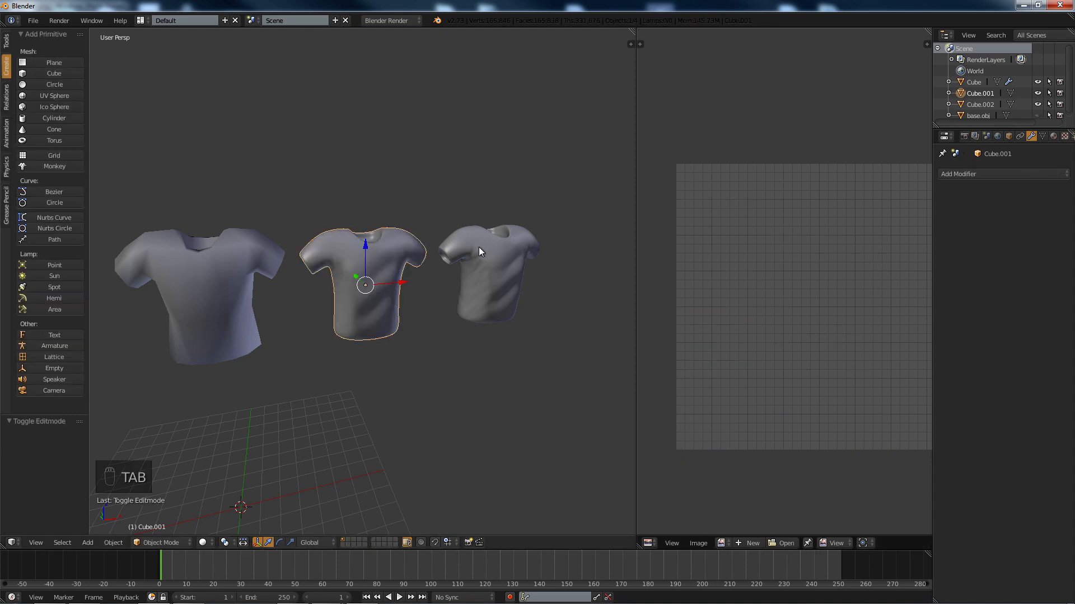
Examine the full UV layout of the high-detail shirt, Cube.002, up close, returning to Object Mode when done.
right_click(480, 250)
key("Tab")
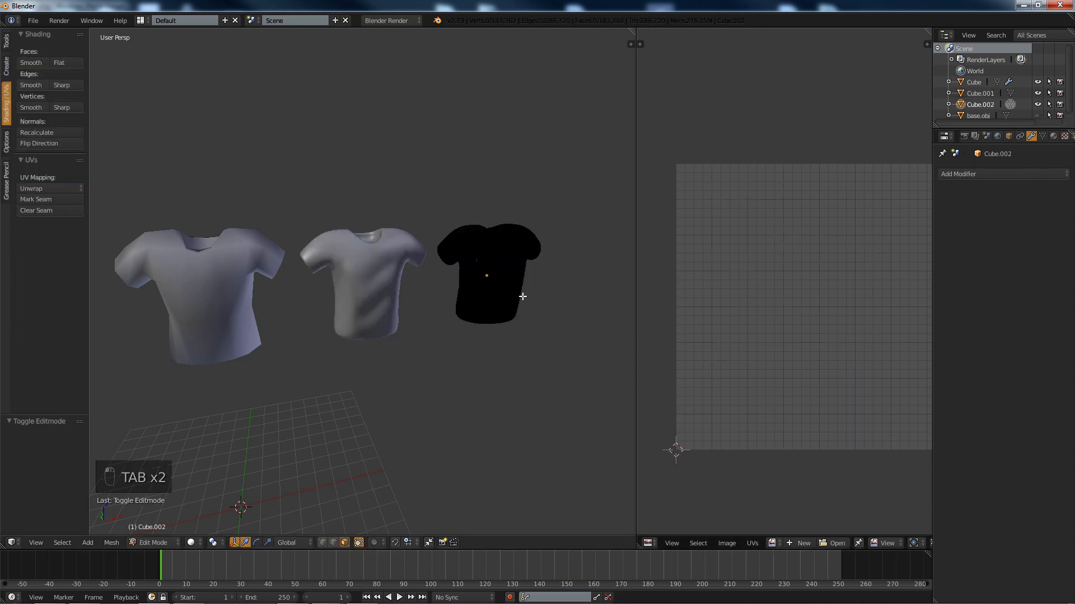
key("a")
key("a")
key("a")
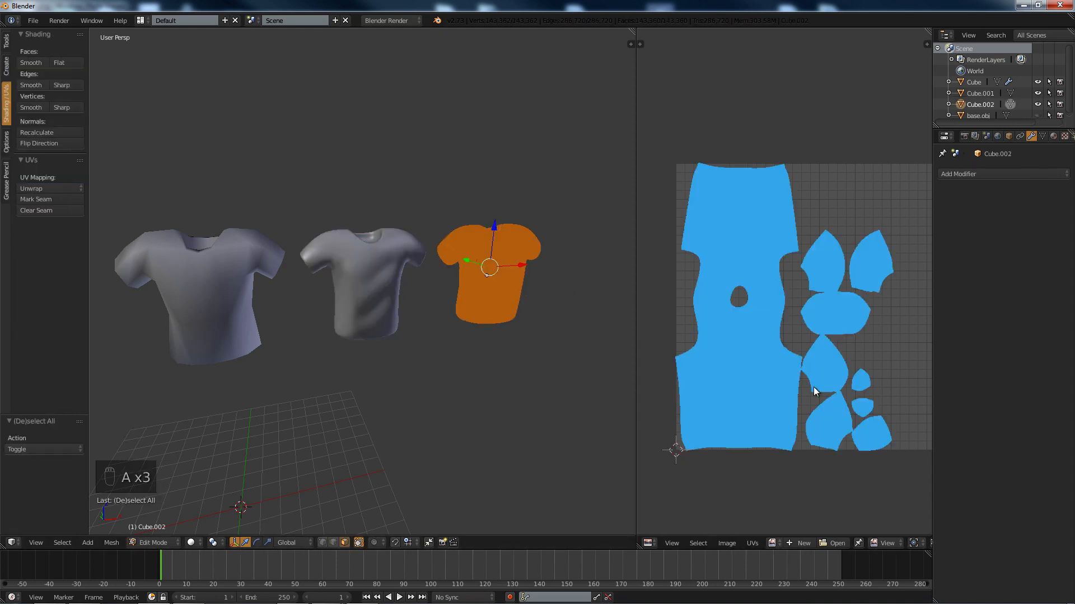
scroll(811, 385, "up", 2)
scroll(705, 334, "up", 2)
scroll(713, 333, "down", 2)
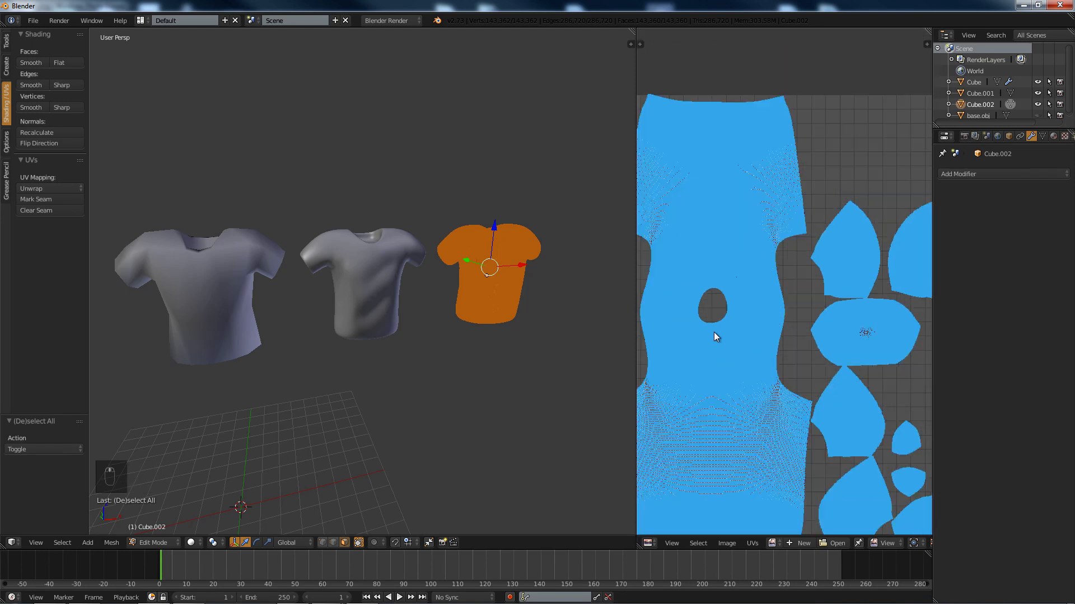
scroll(714, 332, "down", 1)
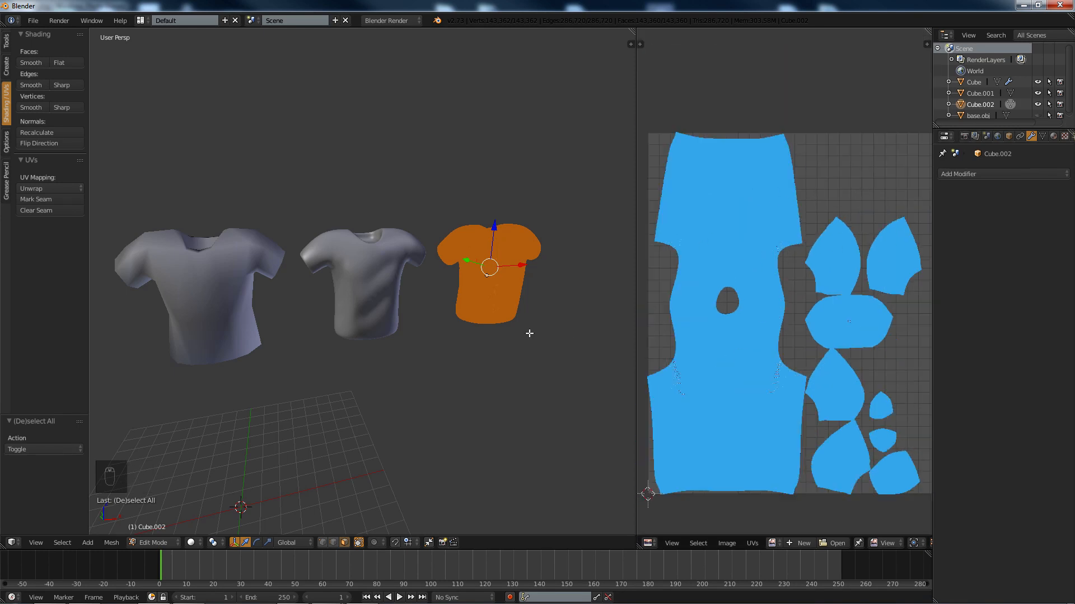
key("a")
key("Tab")
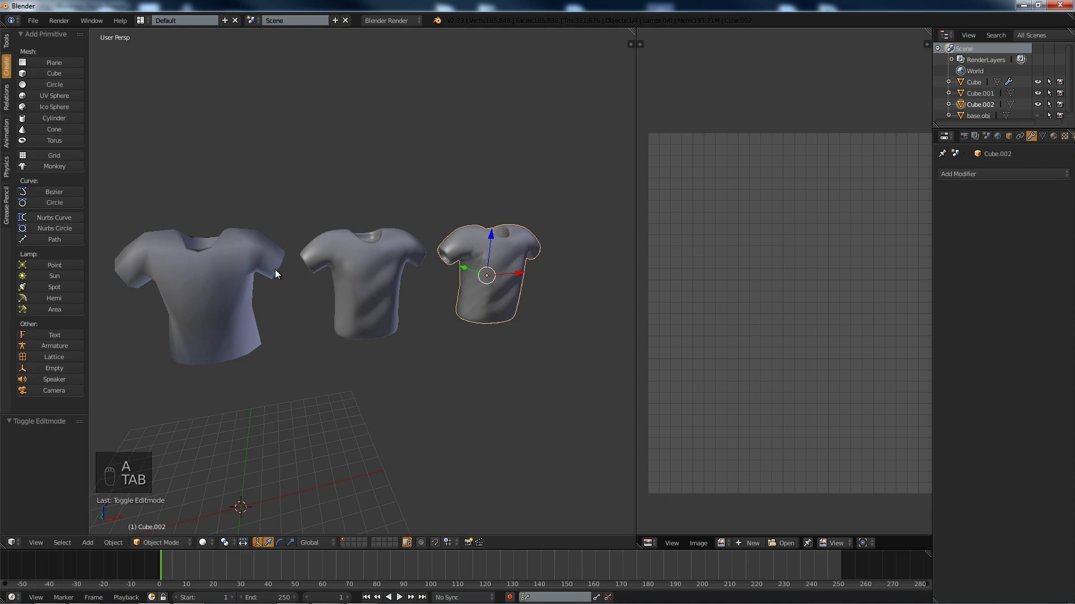
Deselect everything and compare the three shirts from several angles.
right_click(237, 268)
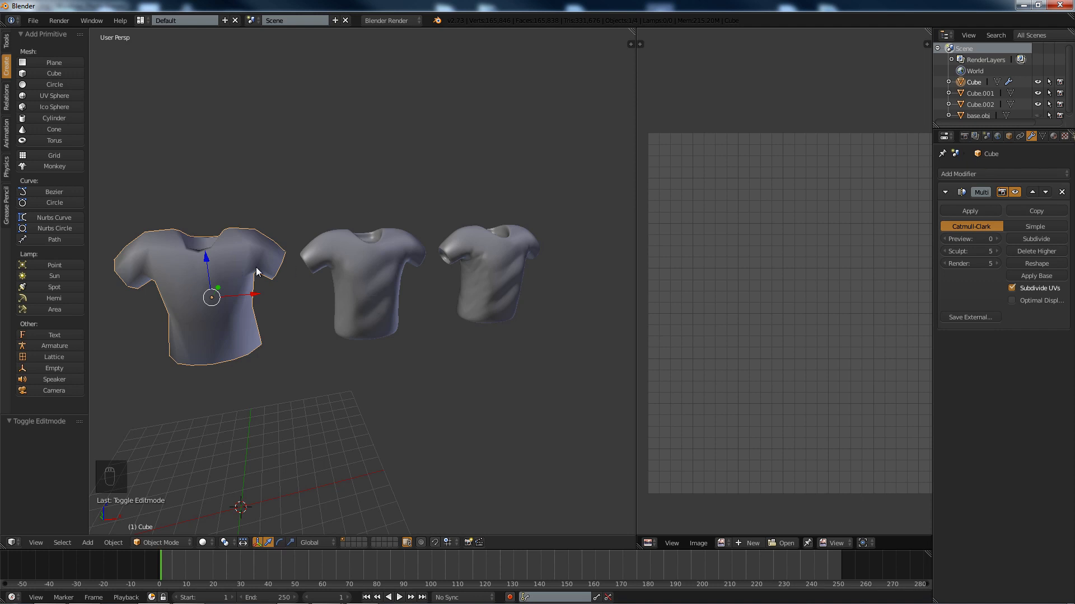
scroll(255, 267, "down", 1)
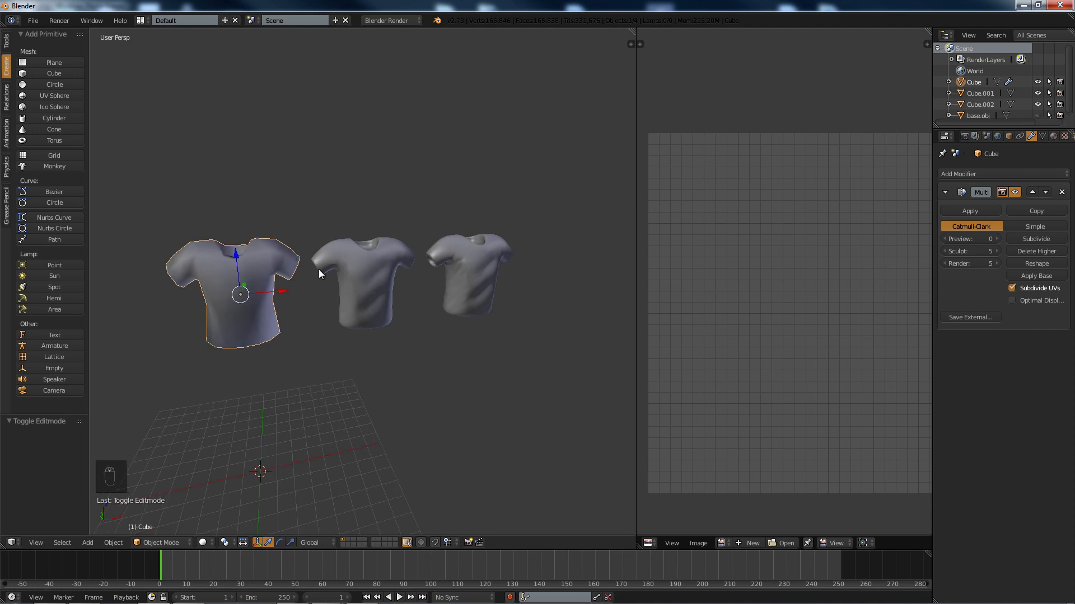
key("a")
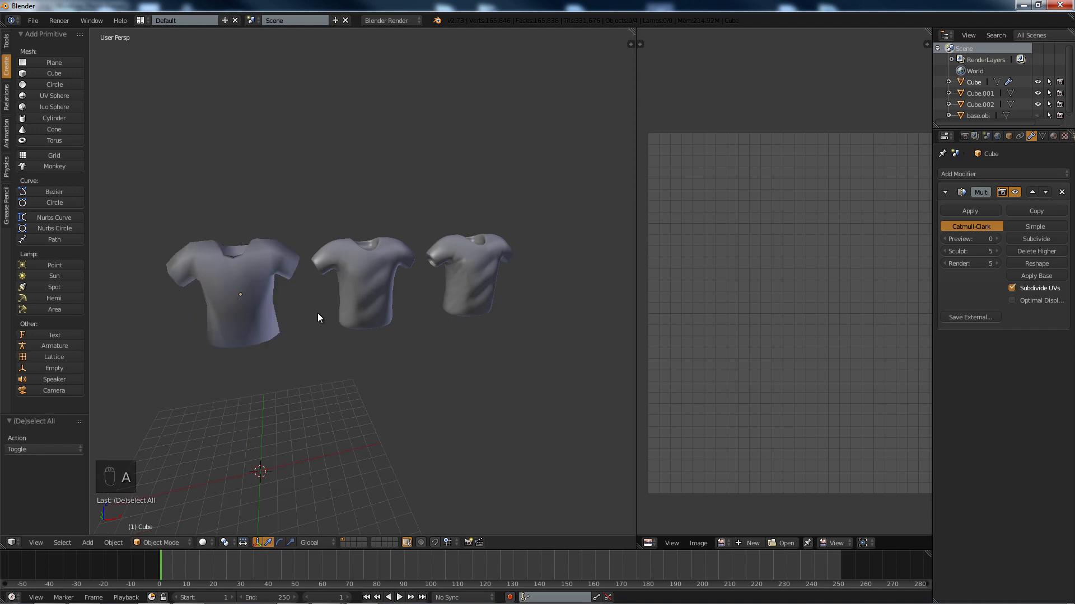
middle_click_drag(318, 314, 274, 149)
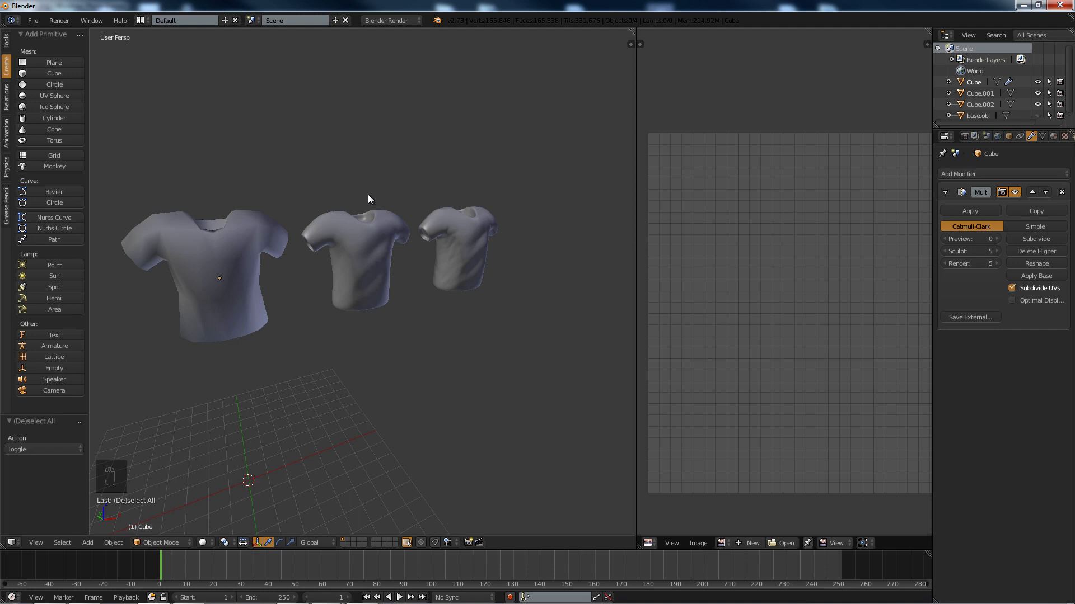
middle_click_drag(417, 186, 315, 200)
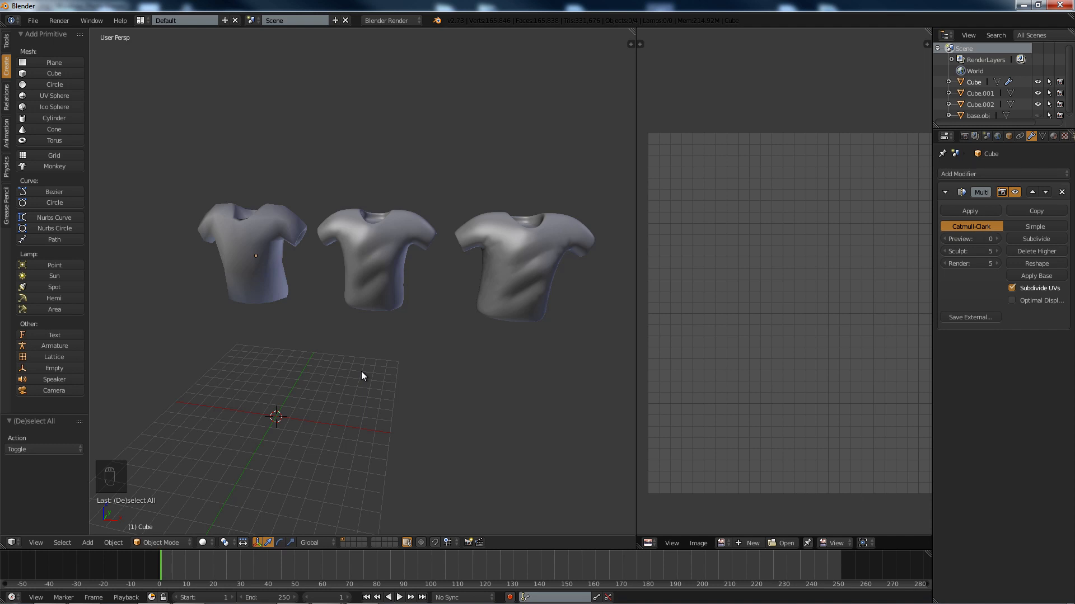
mouse_move(329, 373)
middle_mouse_down()
mouse_move(360, 372)
mouse_move(339, 373)
middle_mouse_up()
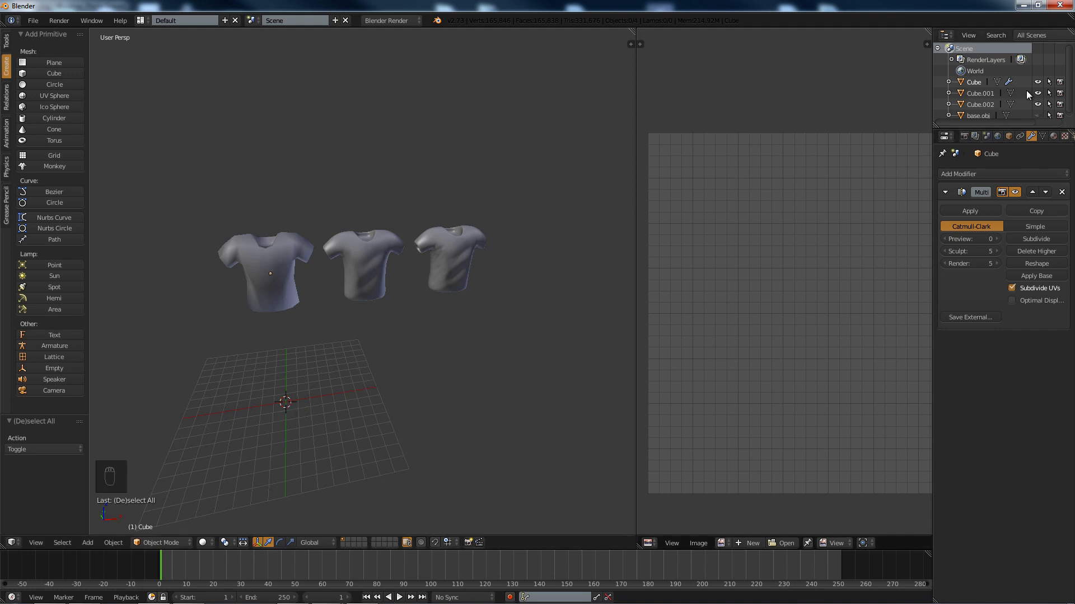
Unhide the body model base.obj so it shows together with the low-poly shirt.
scroll(1071, 85, "down", 1)
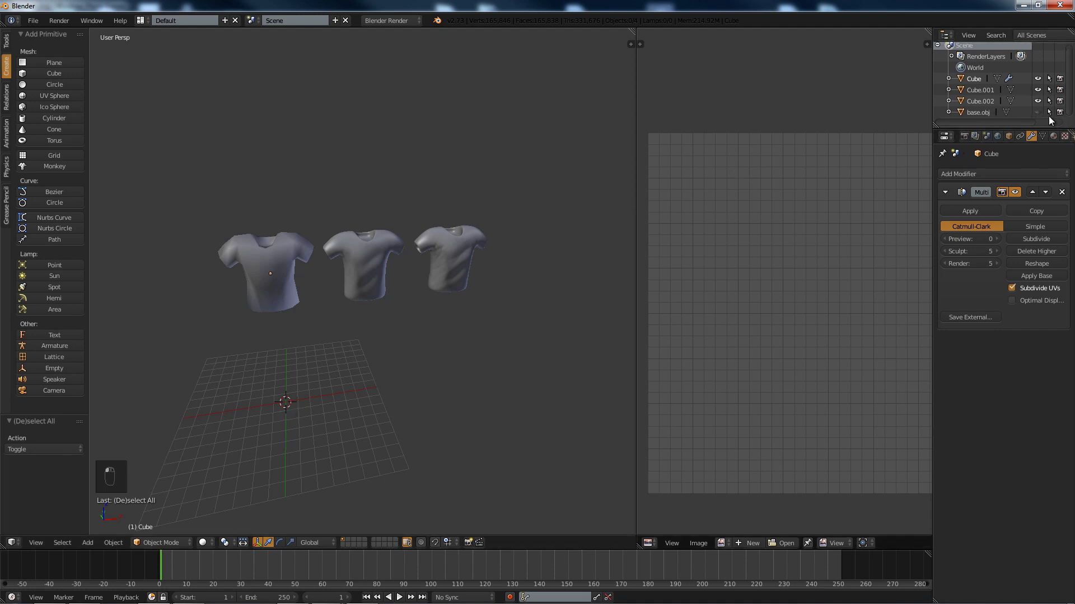
left_click(1038, 112)
scroll(325, 324, "up", 5)
scroll(325, 324, "down", 2)
middle_click_drag(325, 324, 270, 278)
middle_click_drag(304, 193, 390, 199)
scroll(310, 291, "up", 3)
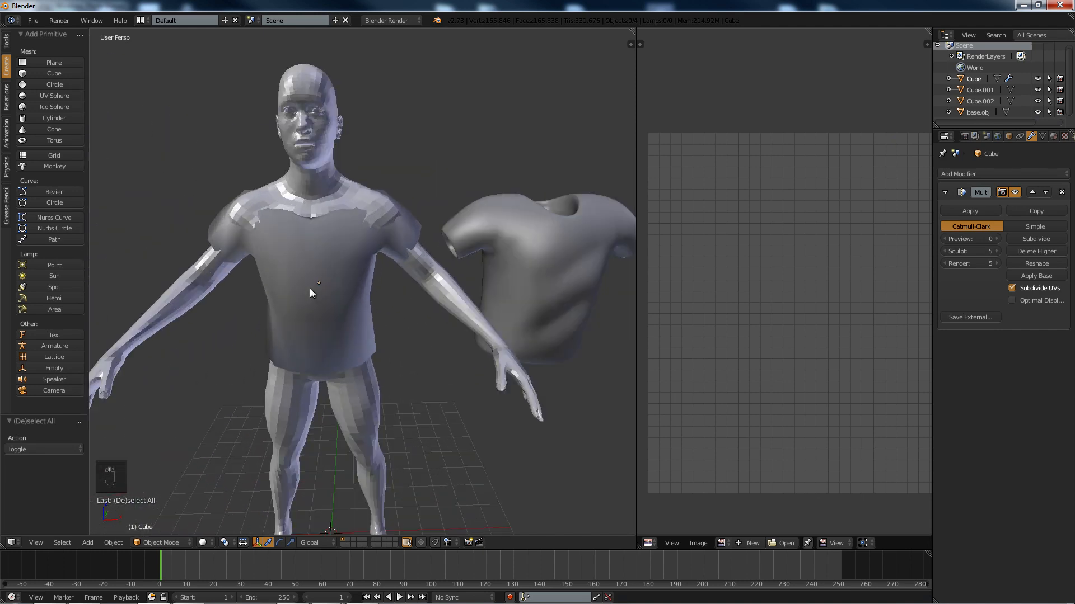
Select the low-poly shirt on the body and examine where the shoulders and chest poke through it.
right_click(328, 267)
middle_click_drag(264, 236, 330, 320)
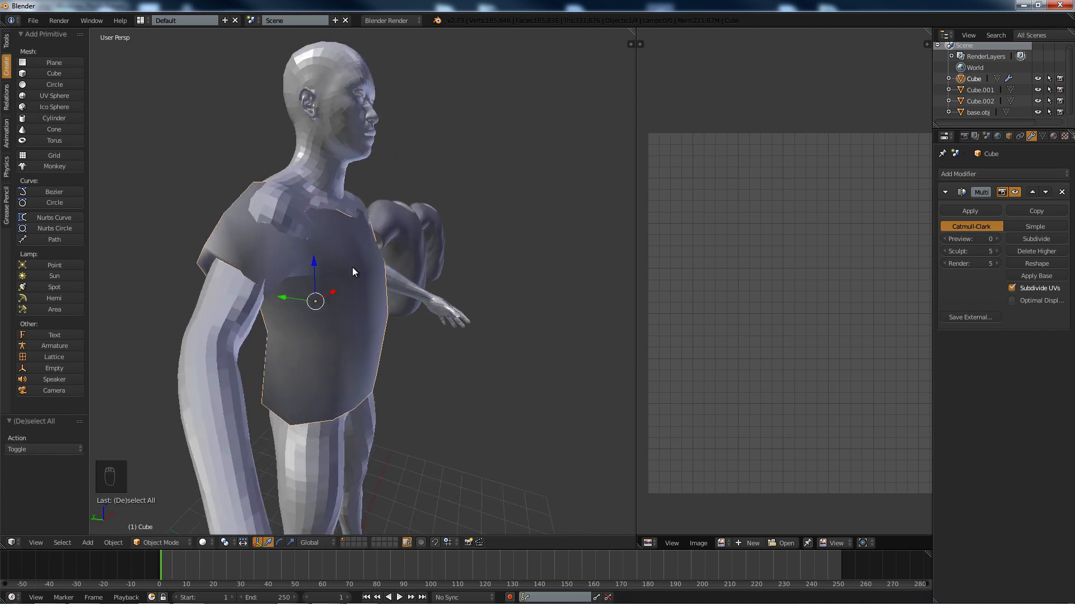
middle_click_drag(356, 217, 375, 229)
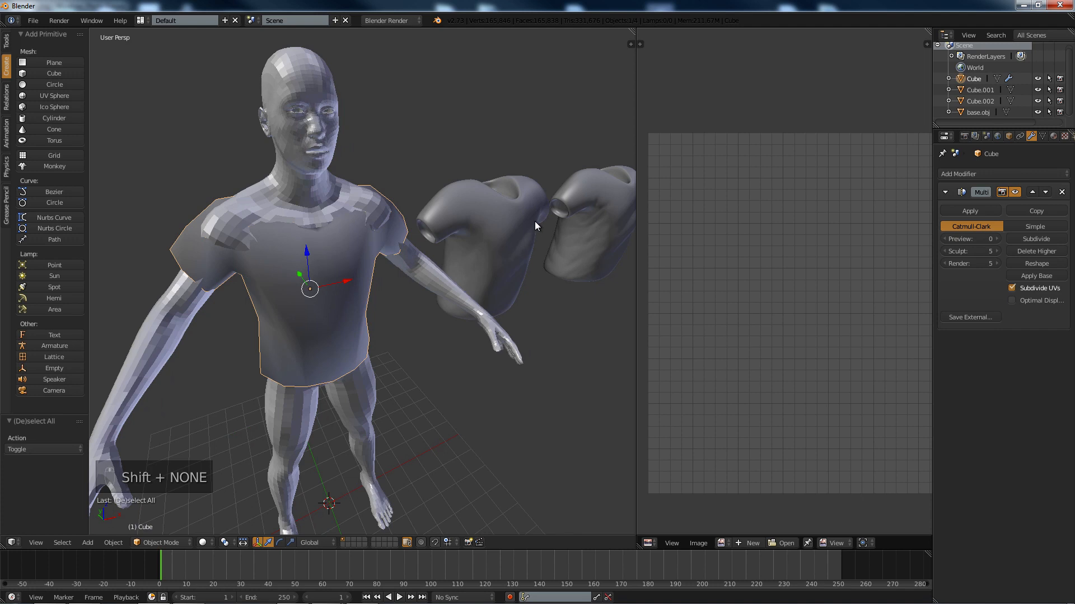
middle_click_drag(535, 220, 325, 208, "shift")
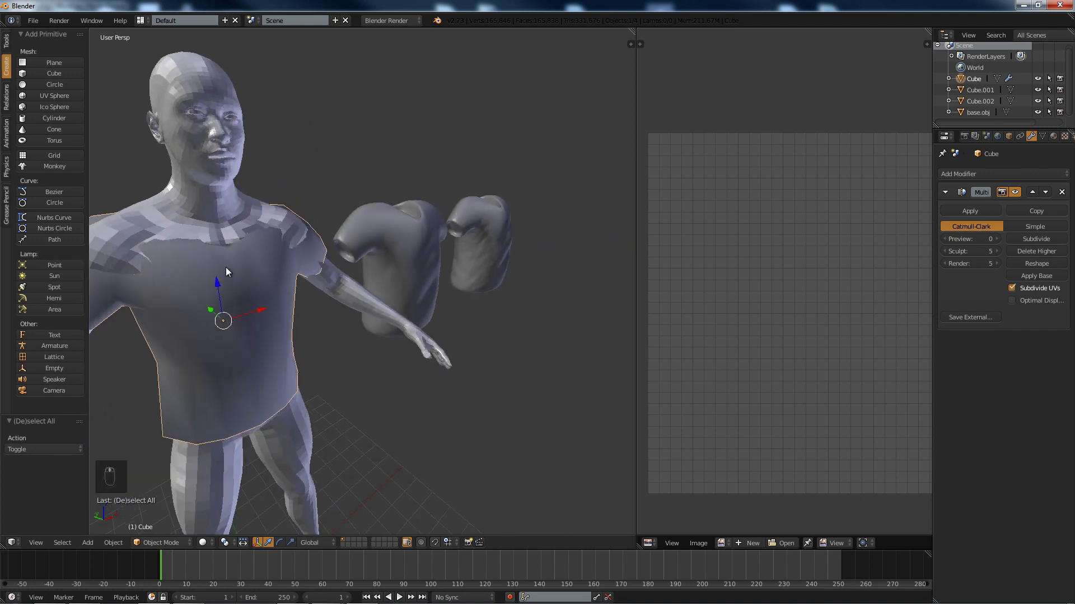
middle_click_drag(226, 267, 318, 201)
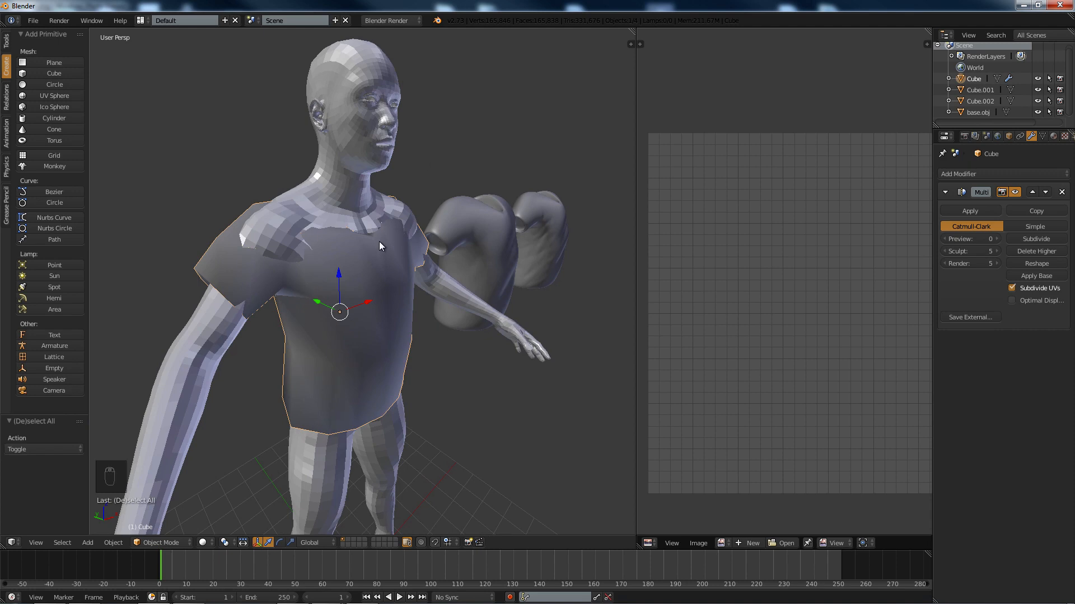
middle_click_drag(378, 241, 311, 253)
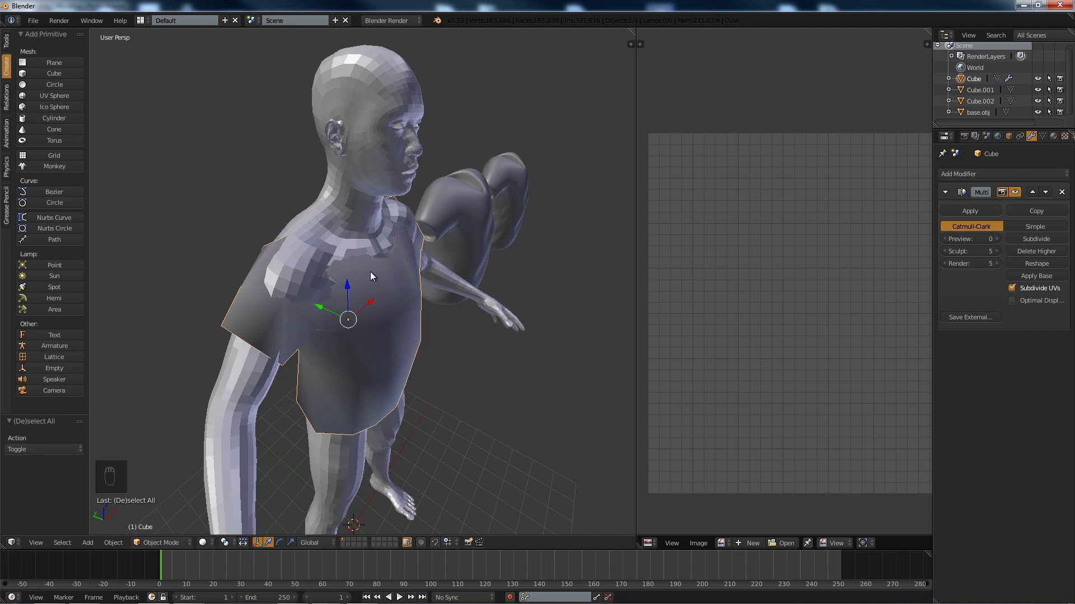
Try scaling the low-poly shirt's whole mesh up to about 1.1 in Edit Mode, and undo the scaling.
key("Tab")
key("s")
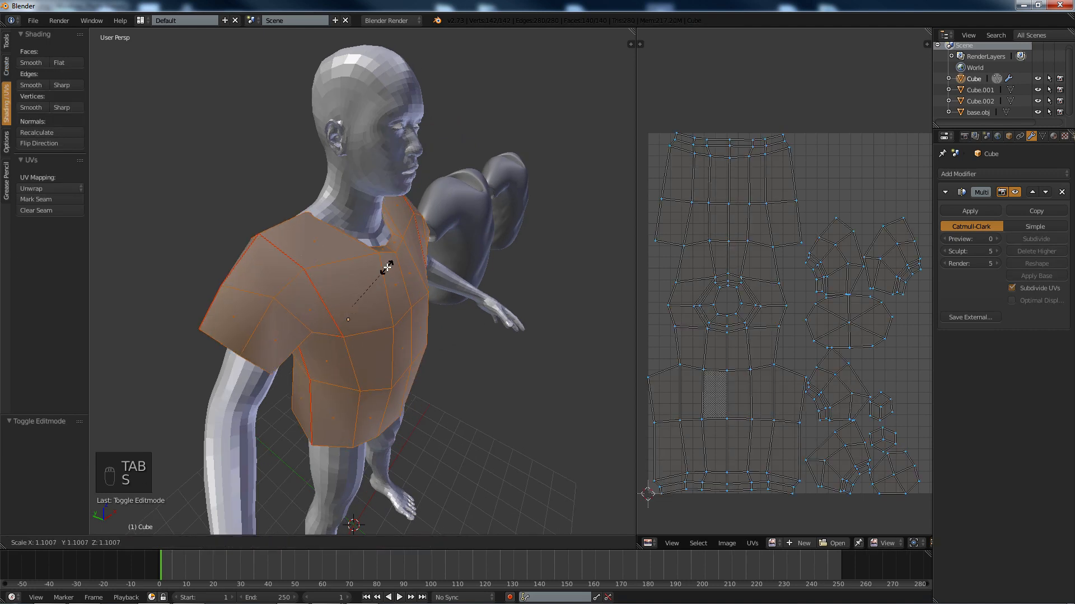
left_click(388, 265)
middle_click_drag(389, 264, 345, 253)
key("ctrl+z")
scroll(344, 253, "up", 2)
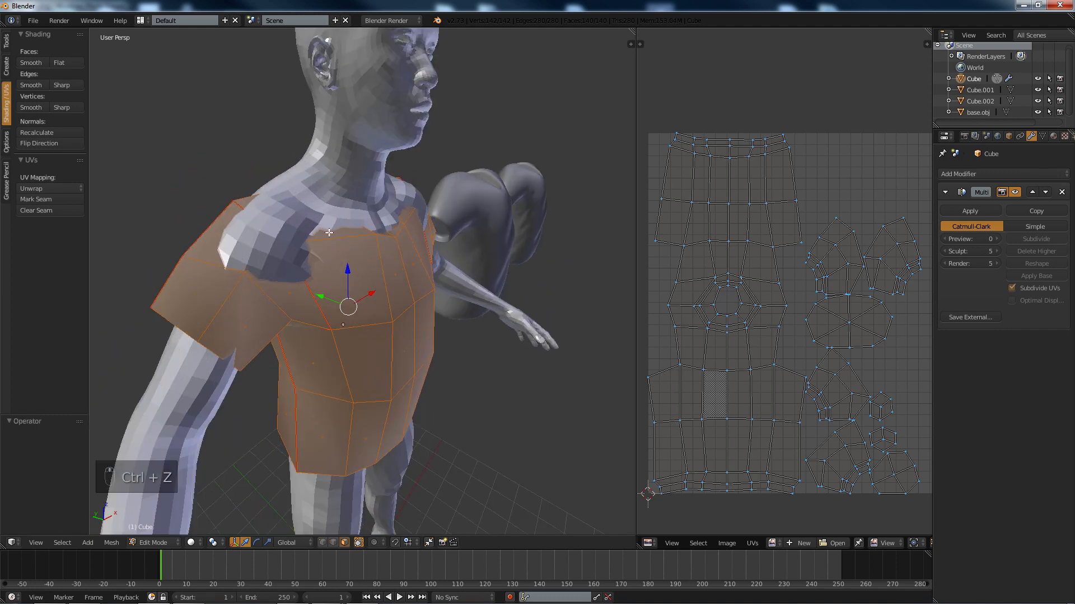
Try to fit the shoulder by raising its top face 0.281 along Z and moving the upper sleeve face 0.383 along X.
right_click(329, 234)
left_click_drag(298, 170, 300, 149)
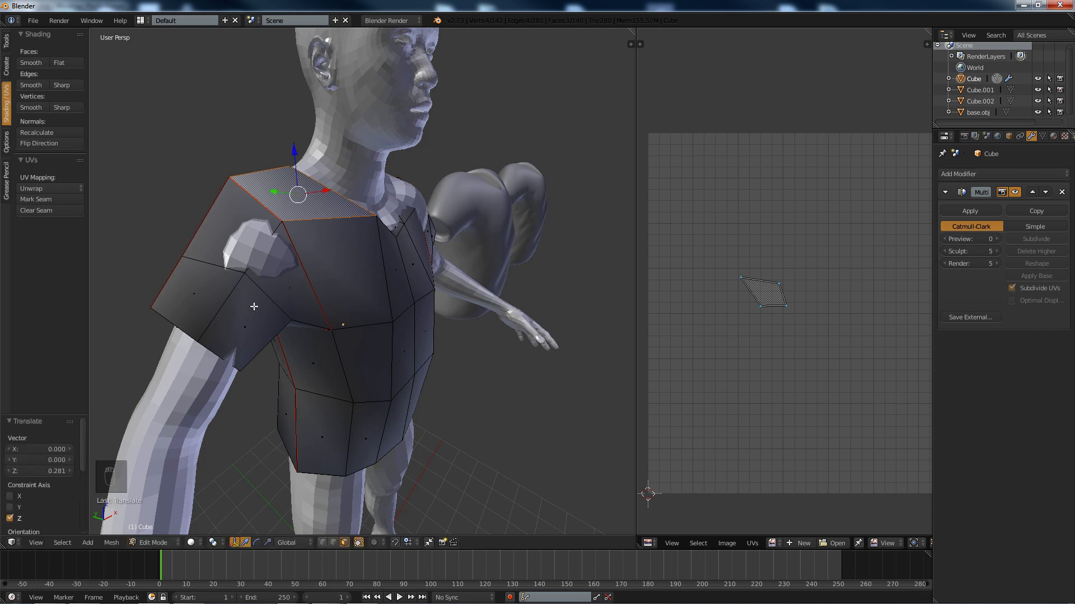
right_click(233, 238)
right_click(278, 266, "shift")
middle_click_drag(278, 267, 304, 262)
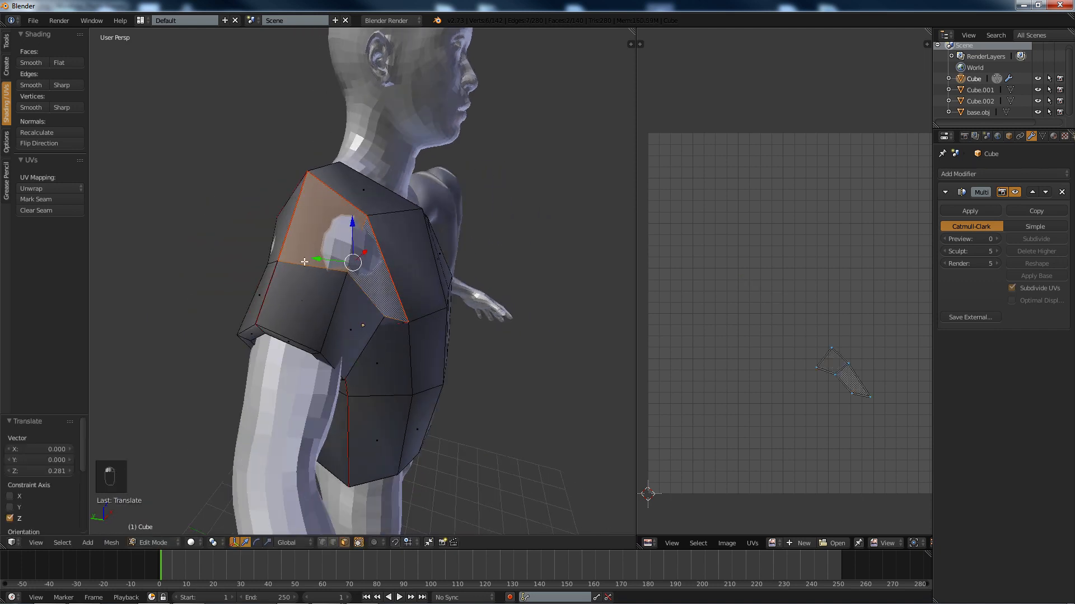
right_click_drag(304, 261, 313, 258)
key("x")
left_click(252, 252)
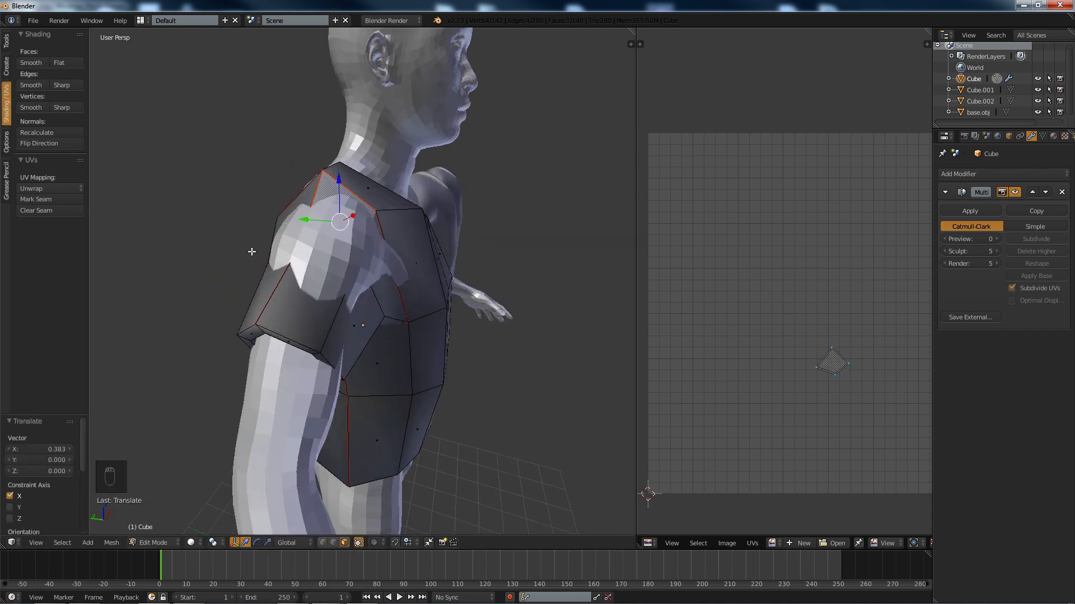
Undo the moves of the shoulder and sleeve faces.
key("ctrl+z")
key("ctrl+z")
key("ctrl+z")
key("ctrl+z")
key("ctrl+z")
key("ctrl+z")
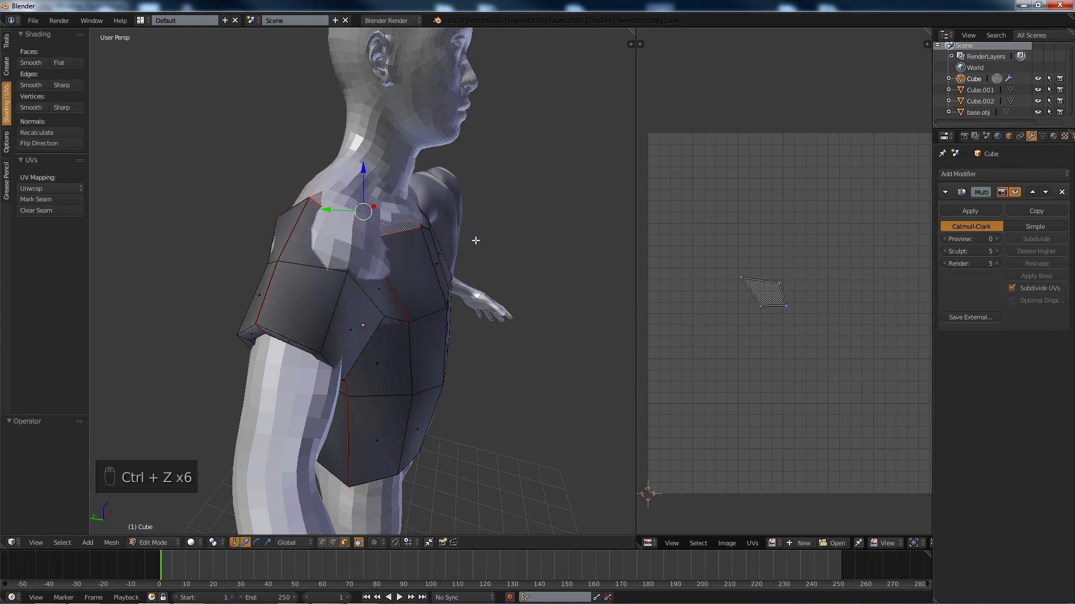
Deselect the shirt's faces and view the dressed body beside the other two shirts.
middle_click_drag(475, 240, 241, 280)
key("a")
scroll(296, 270, "up", 4)
middle_click_drag(530, 237, 442, 265, "shift")
scroll(302, 253, "down", 4)
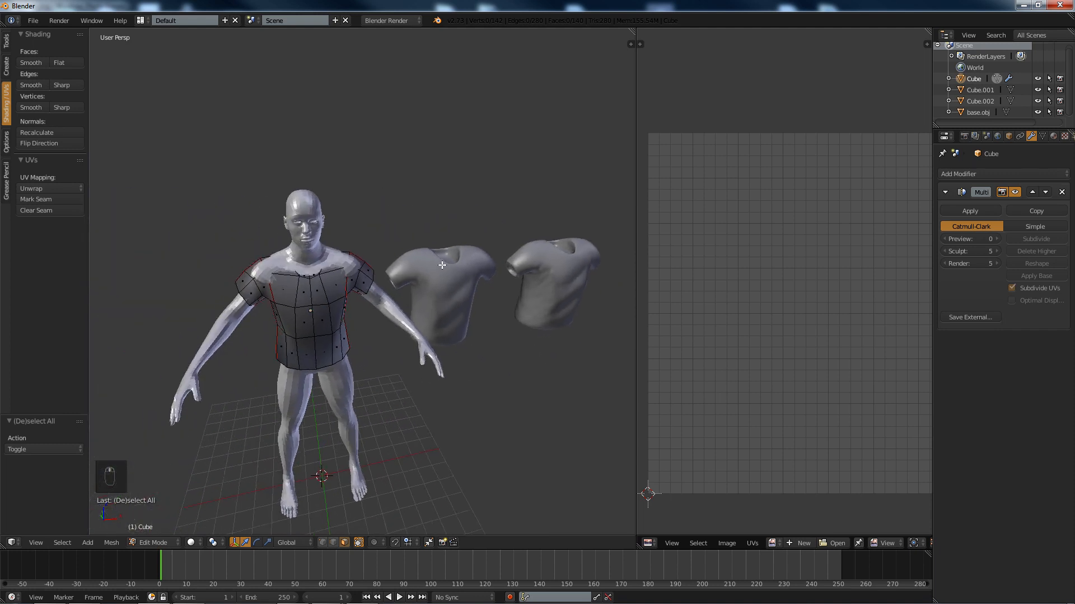